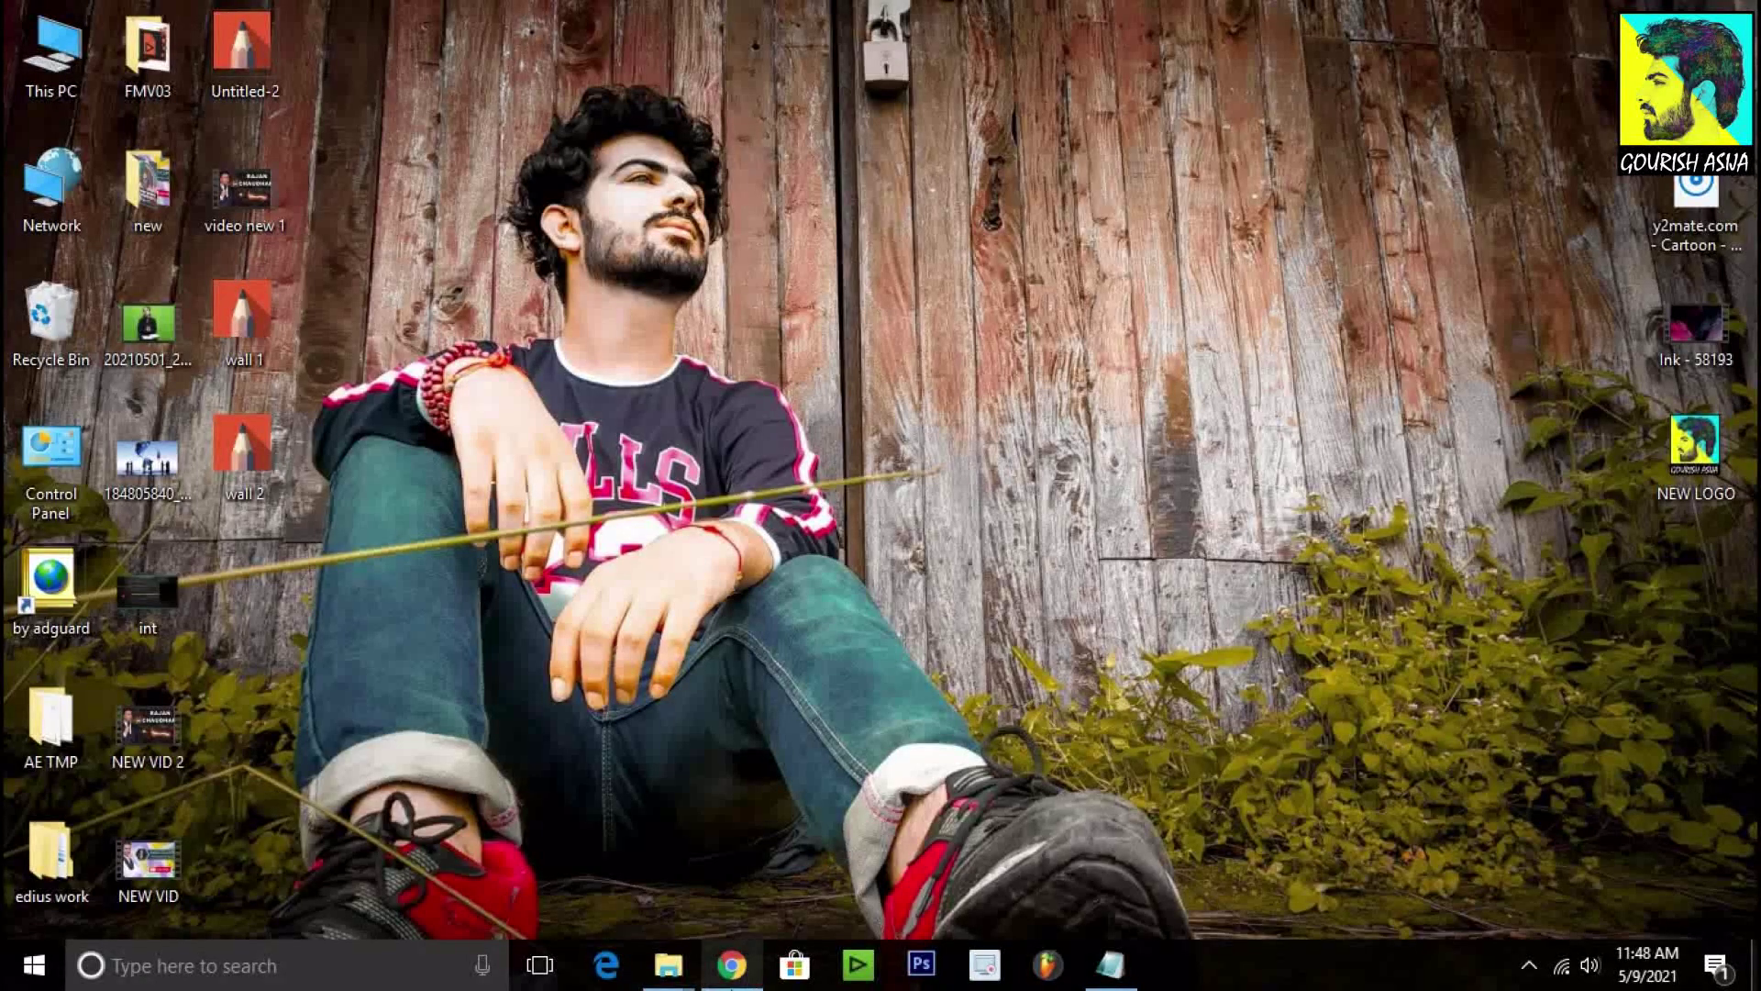
Step: Open Chrome and search the web for "video pad download"
left_click(731, 965)
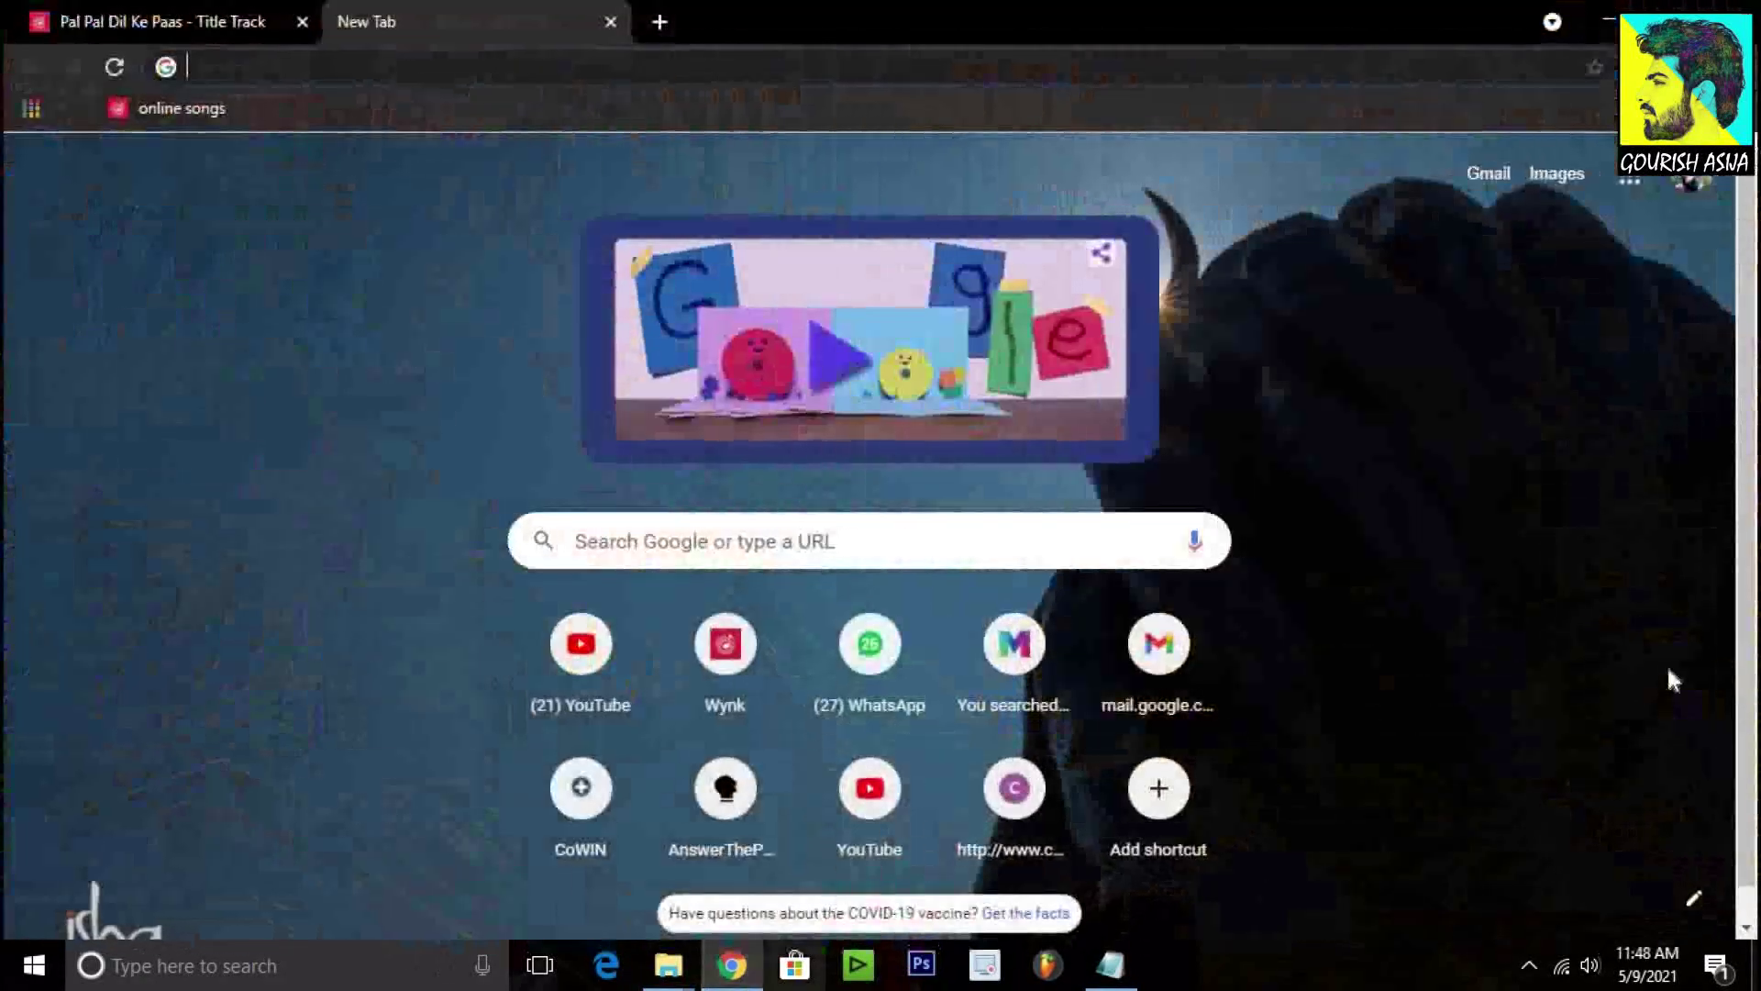
left_click(519, 73)
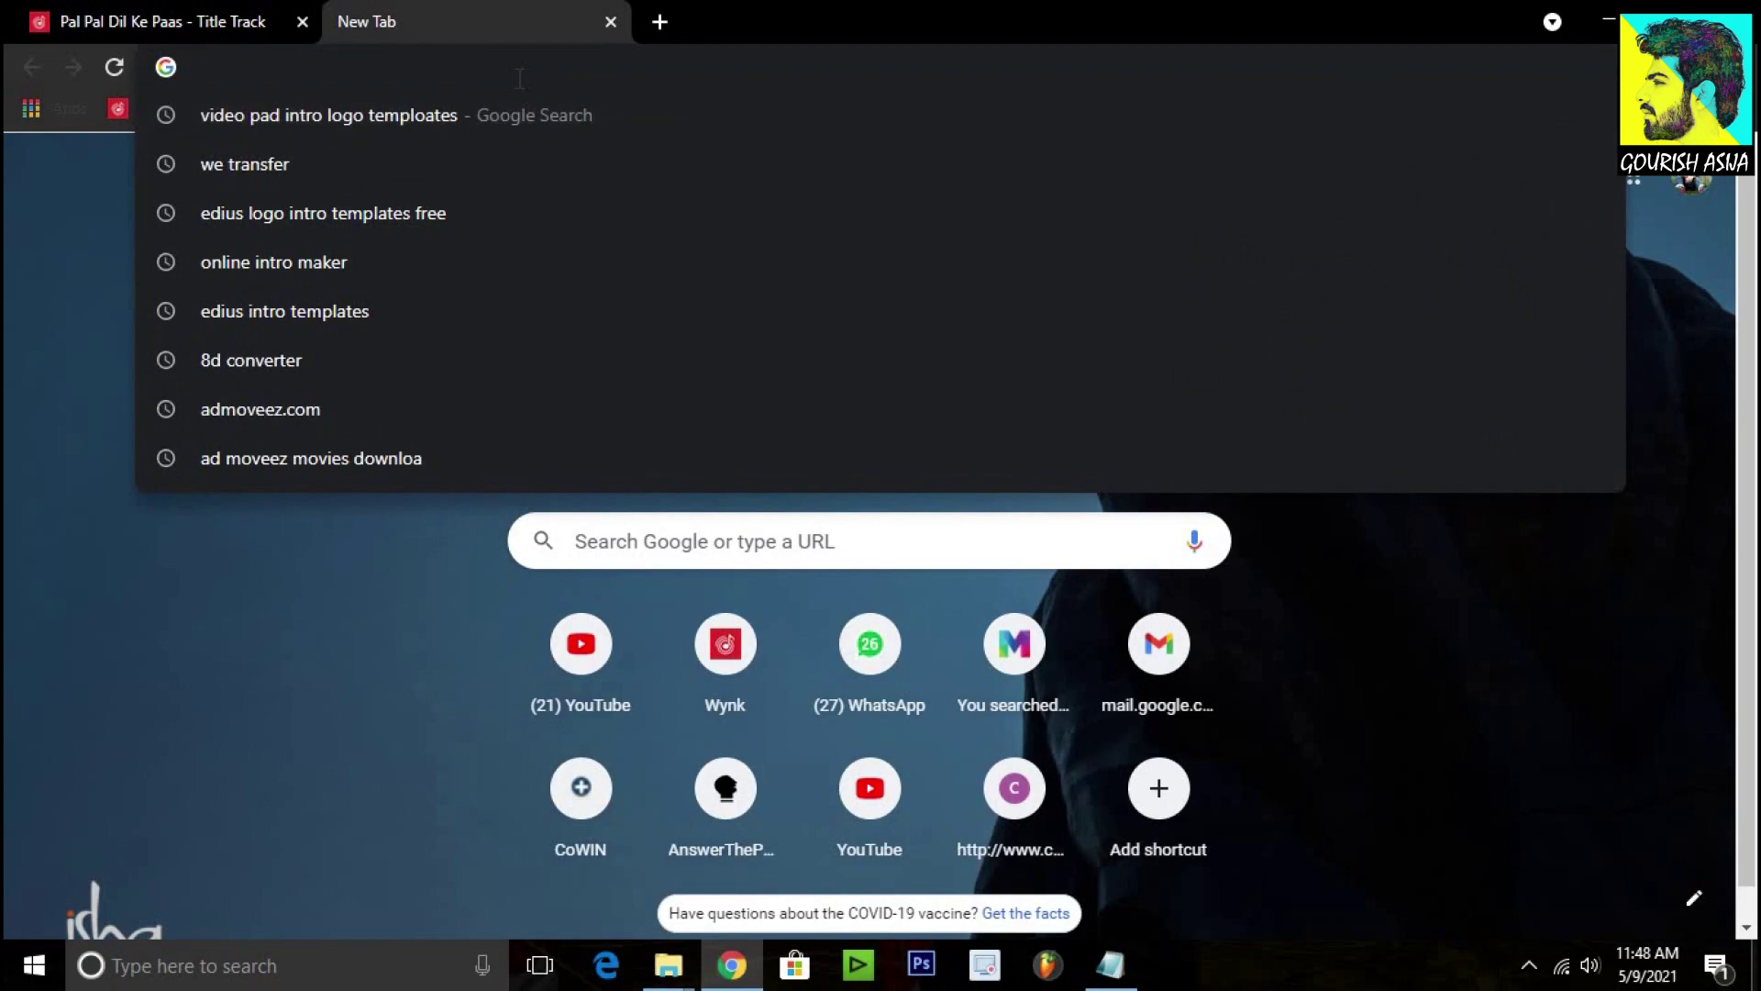
type("VID")
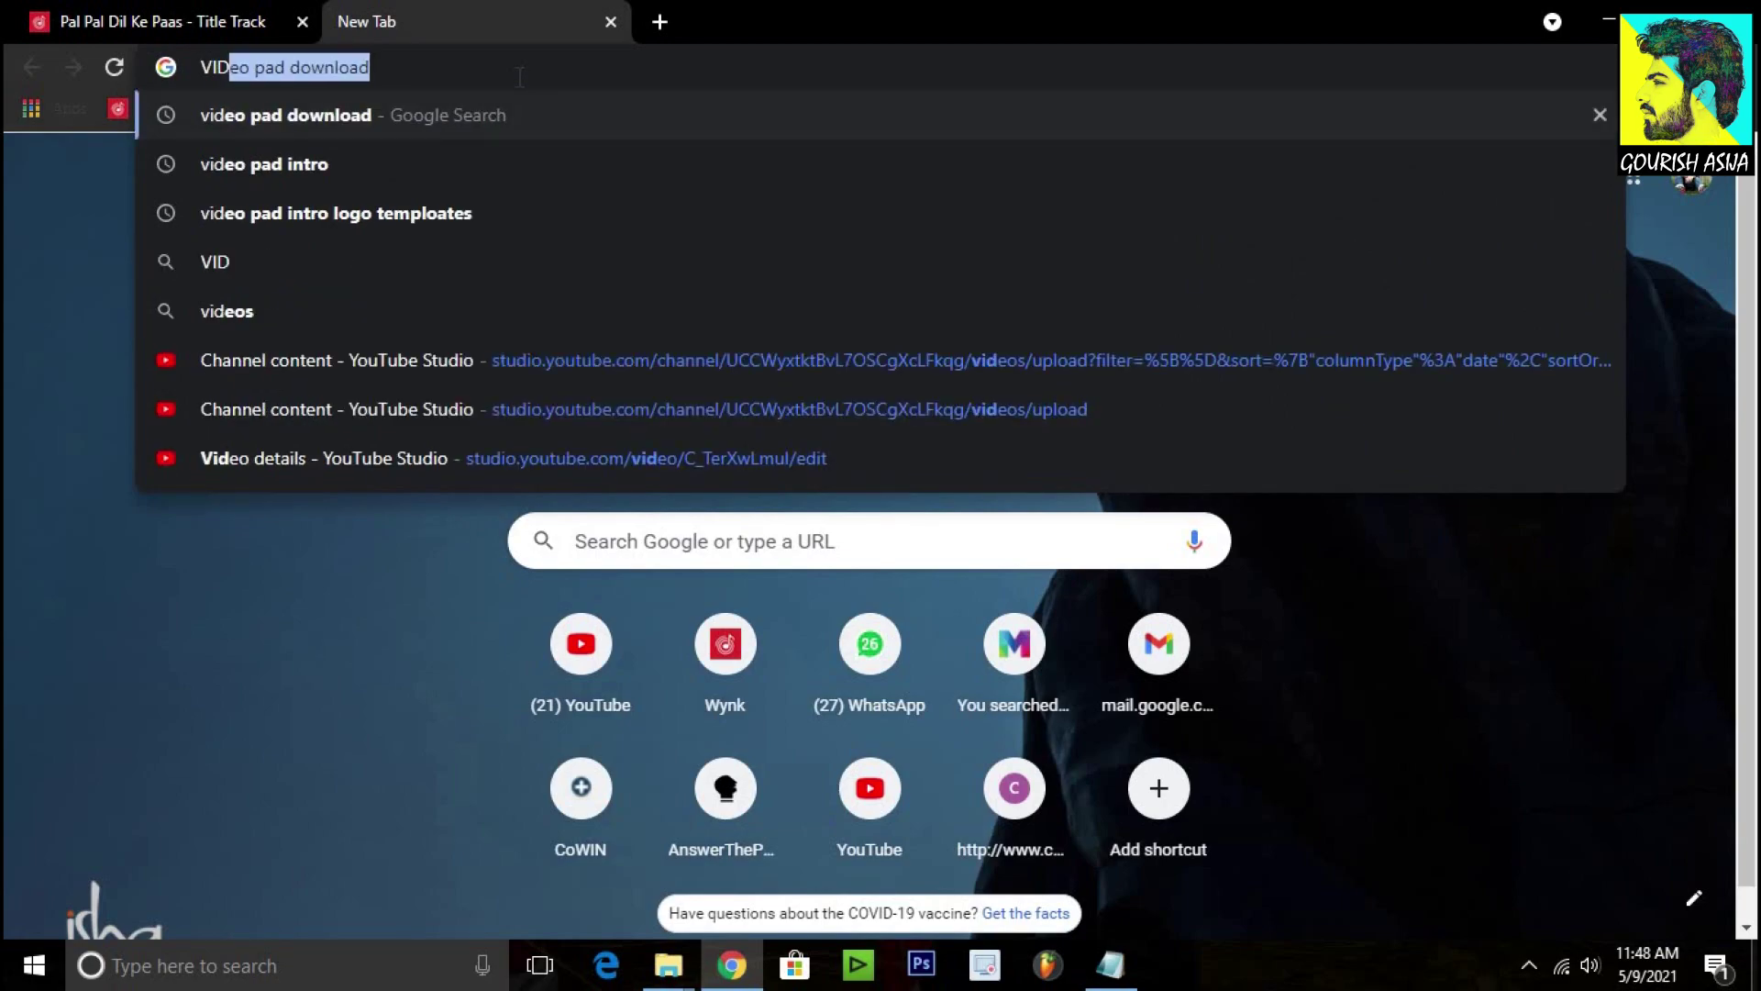
type("EO PAD")
key("Return")
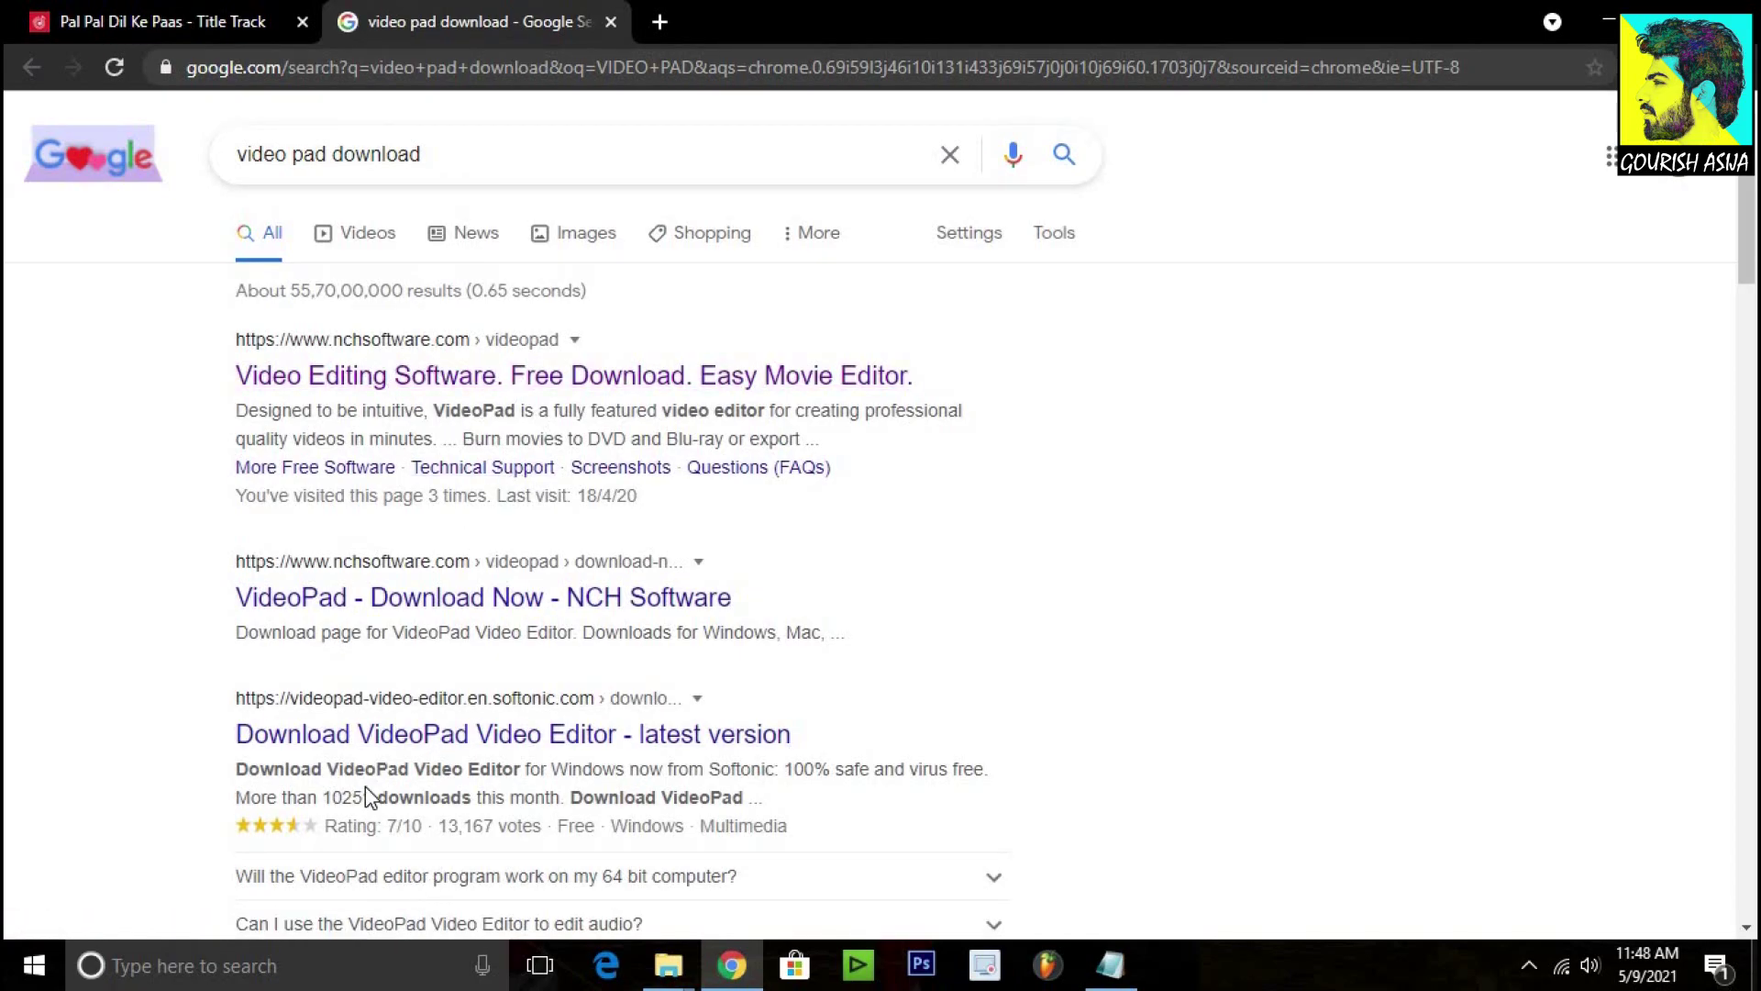
Step: Download VideoPad Video Editor for Windows from the NCH Software site and install it, accepting the license terms
left_click(406, 386)
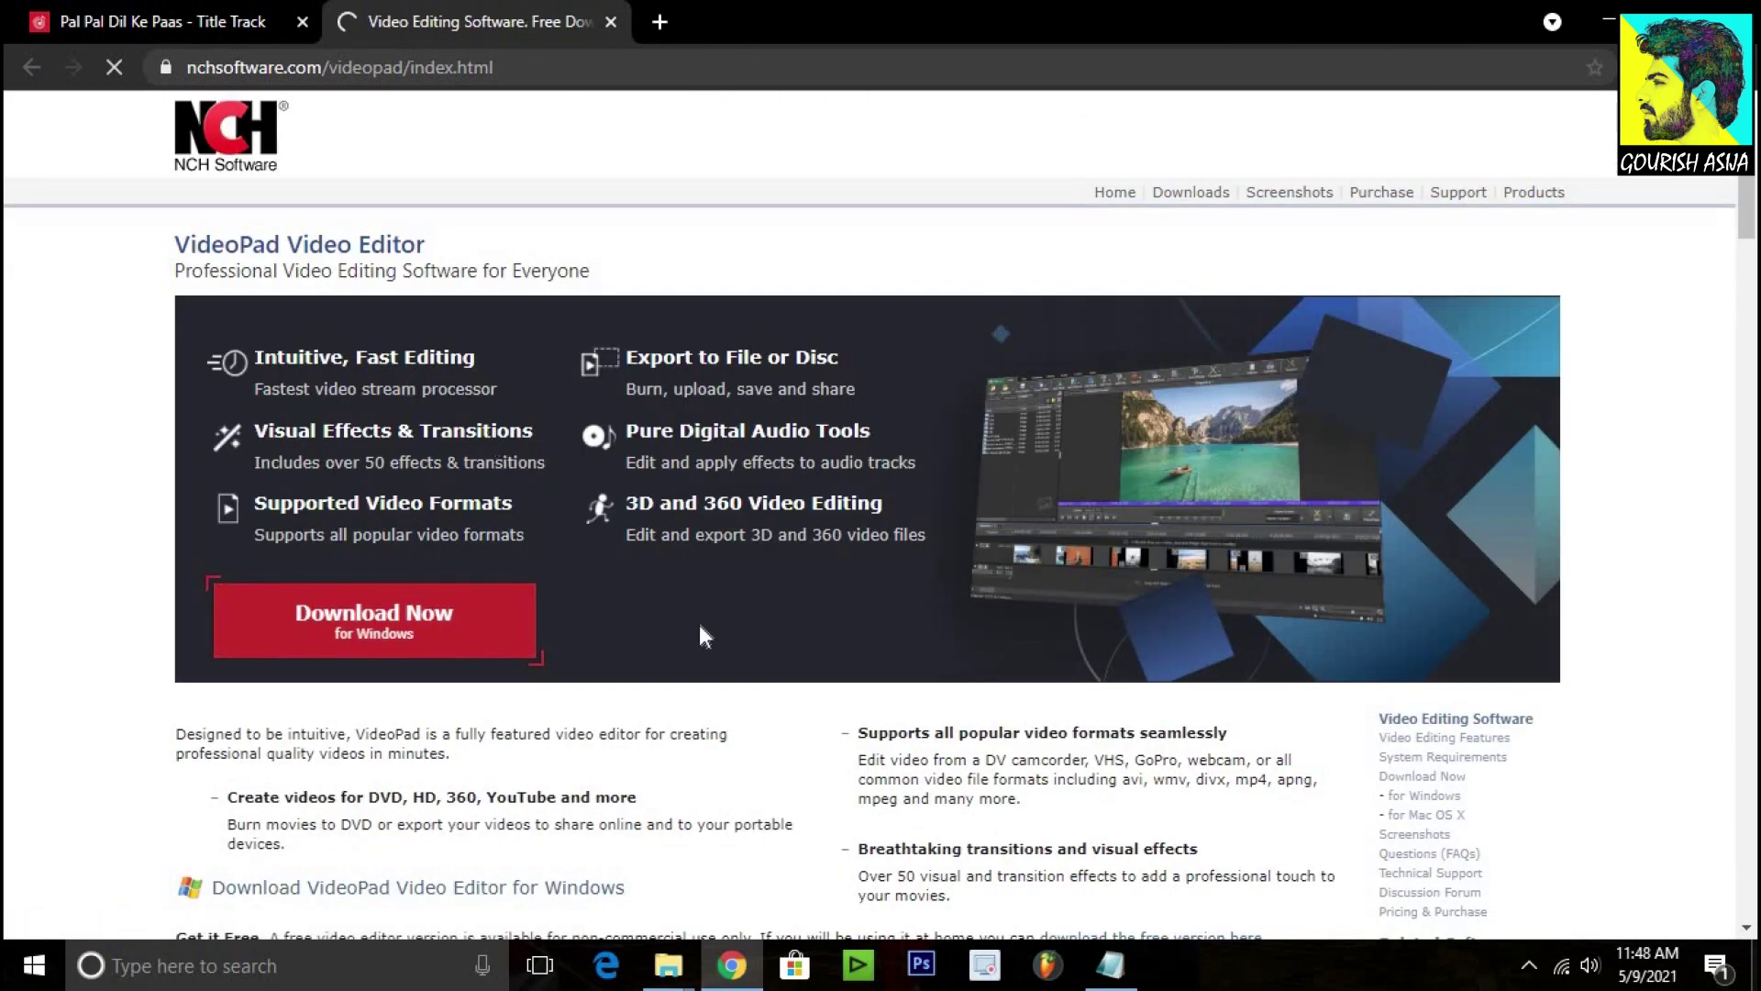
left_click(363, 647)
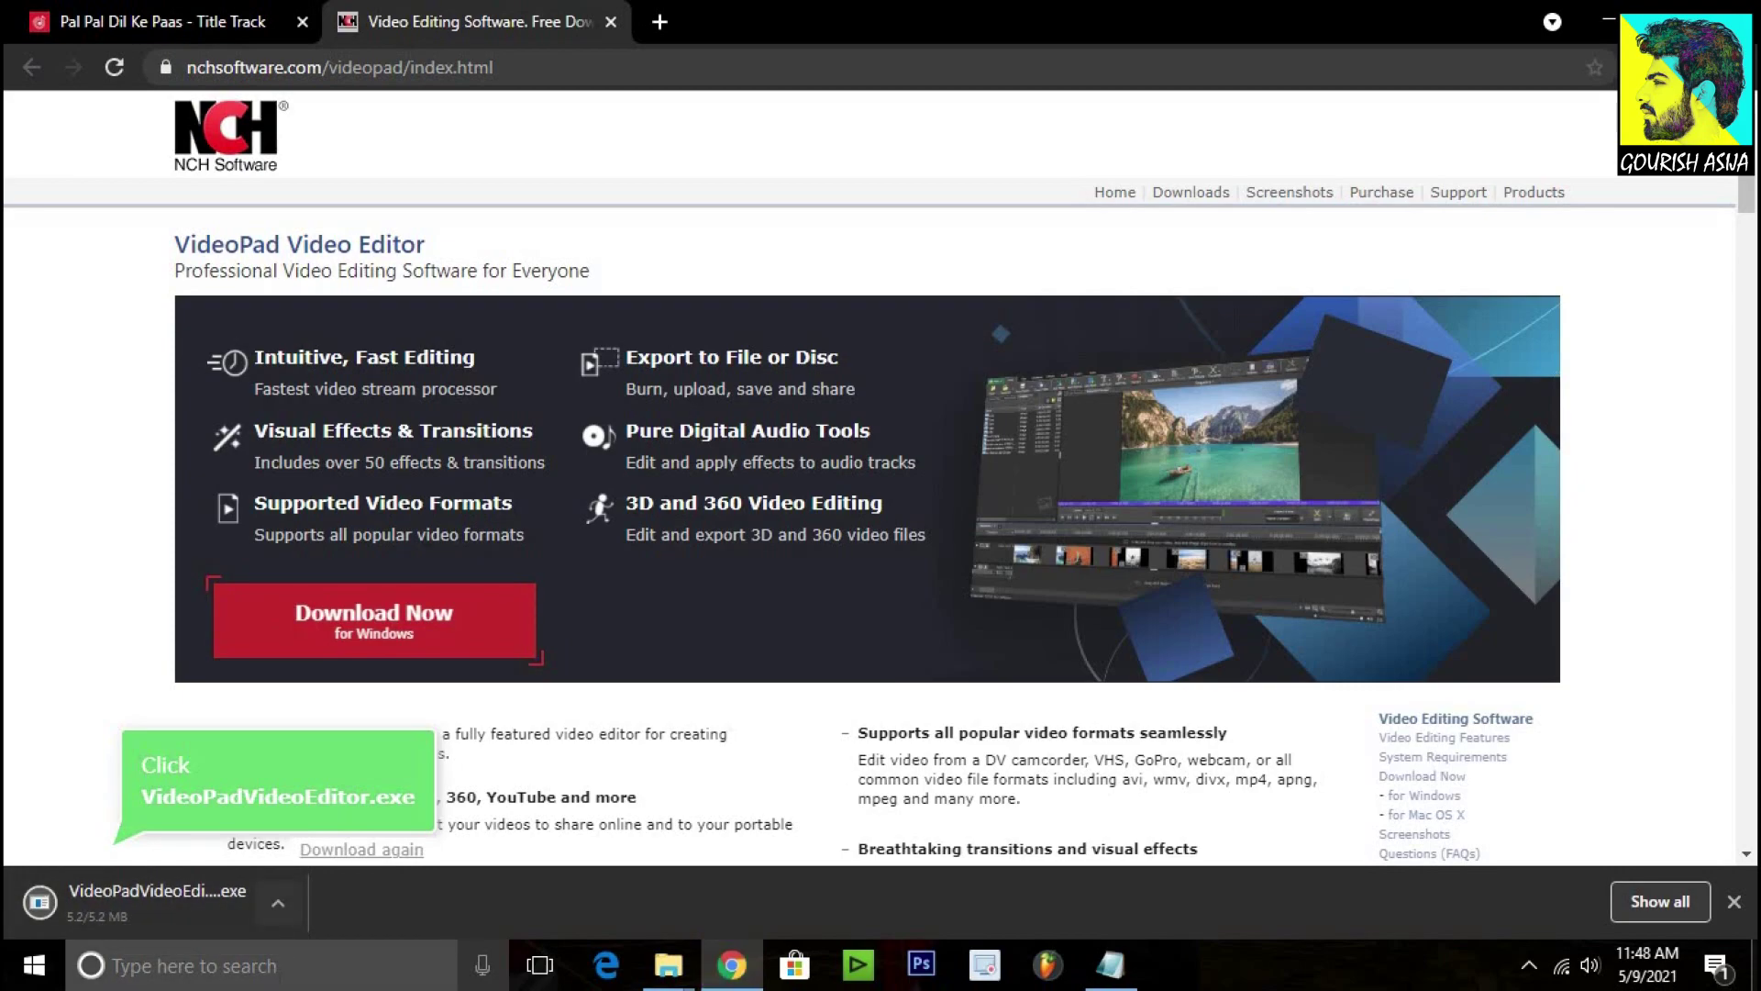
left_click(134, 916)
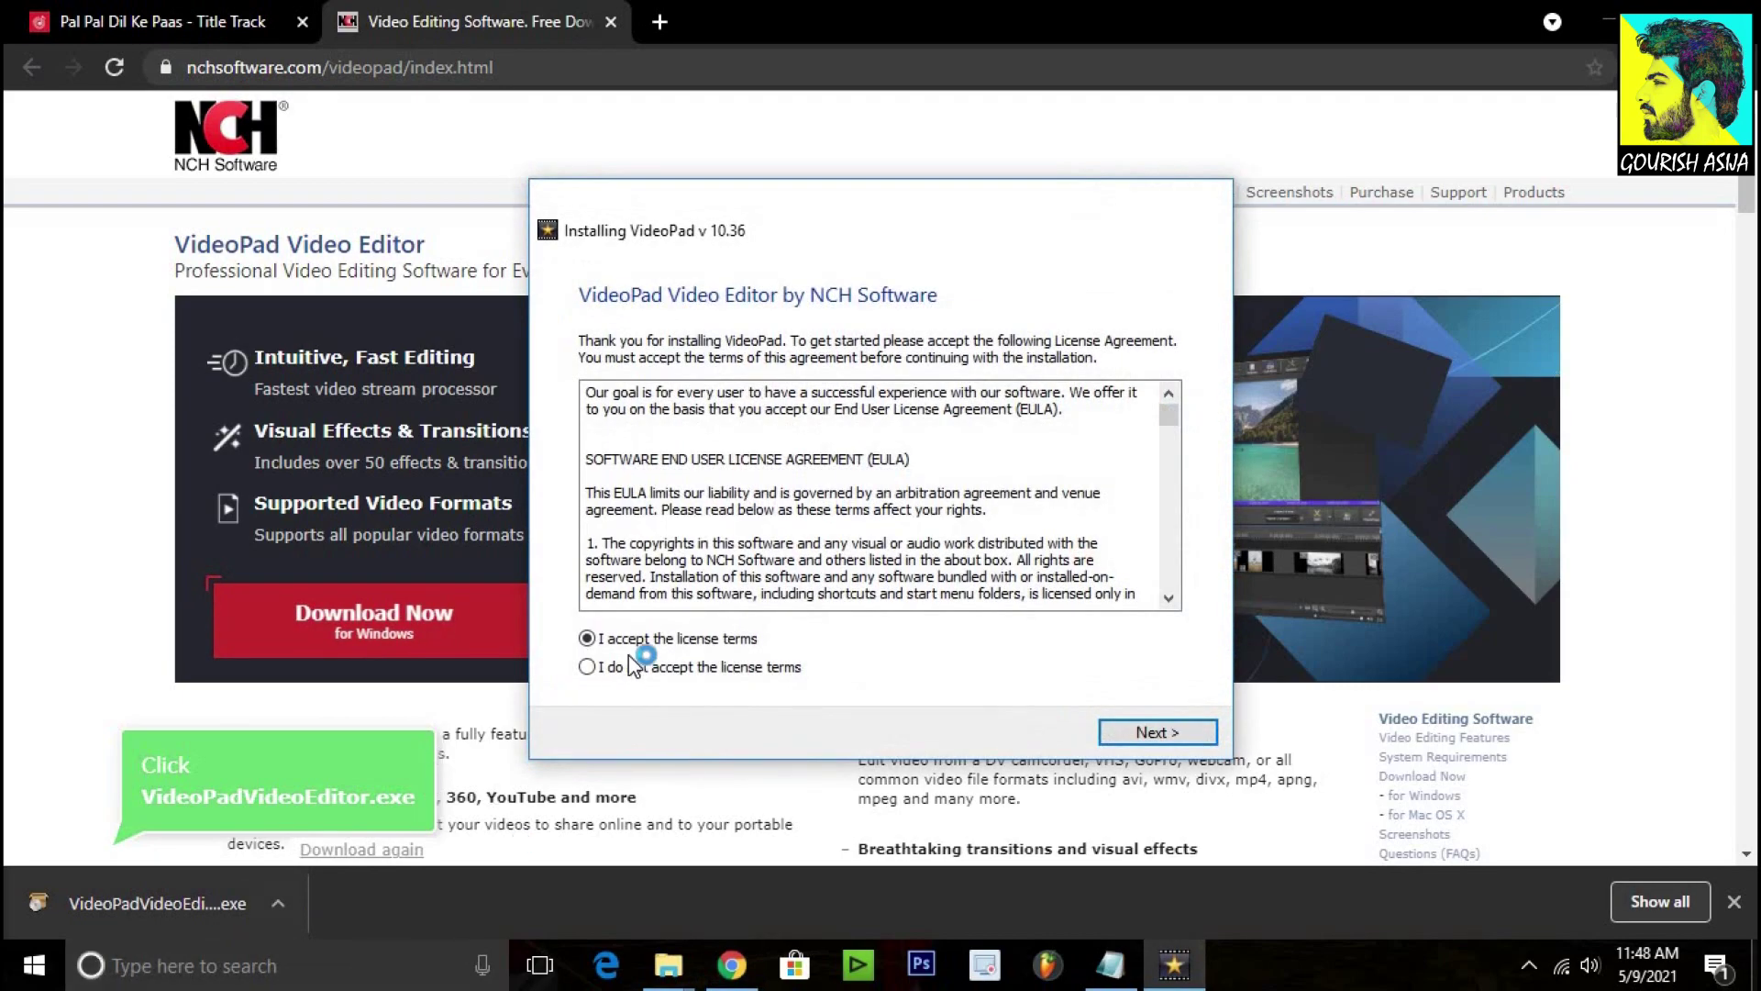
left_click(1197, 733)
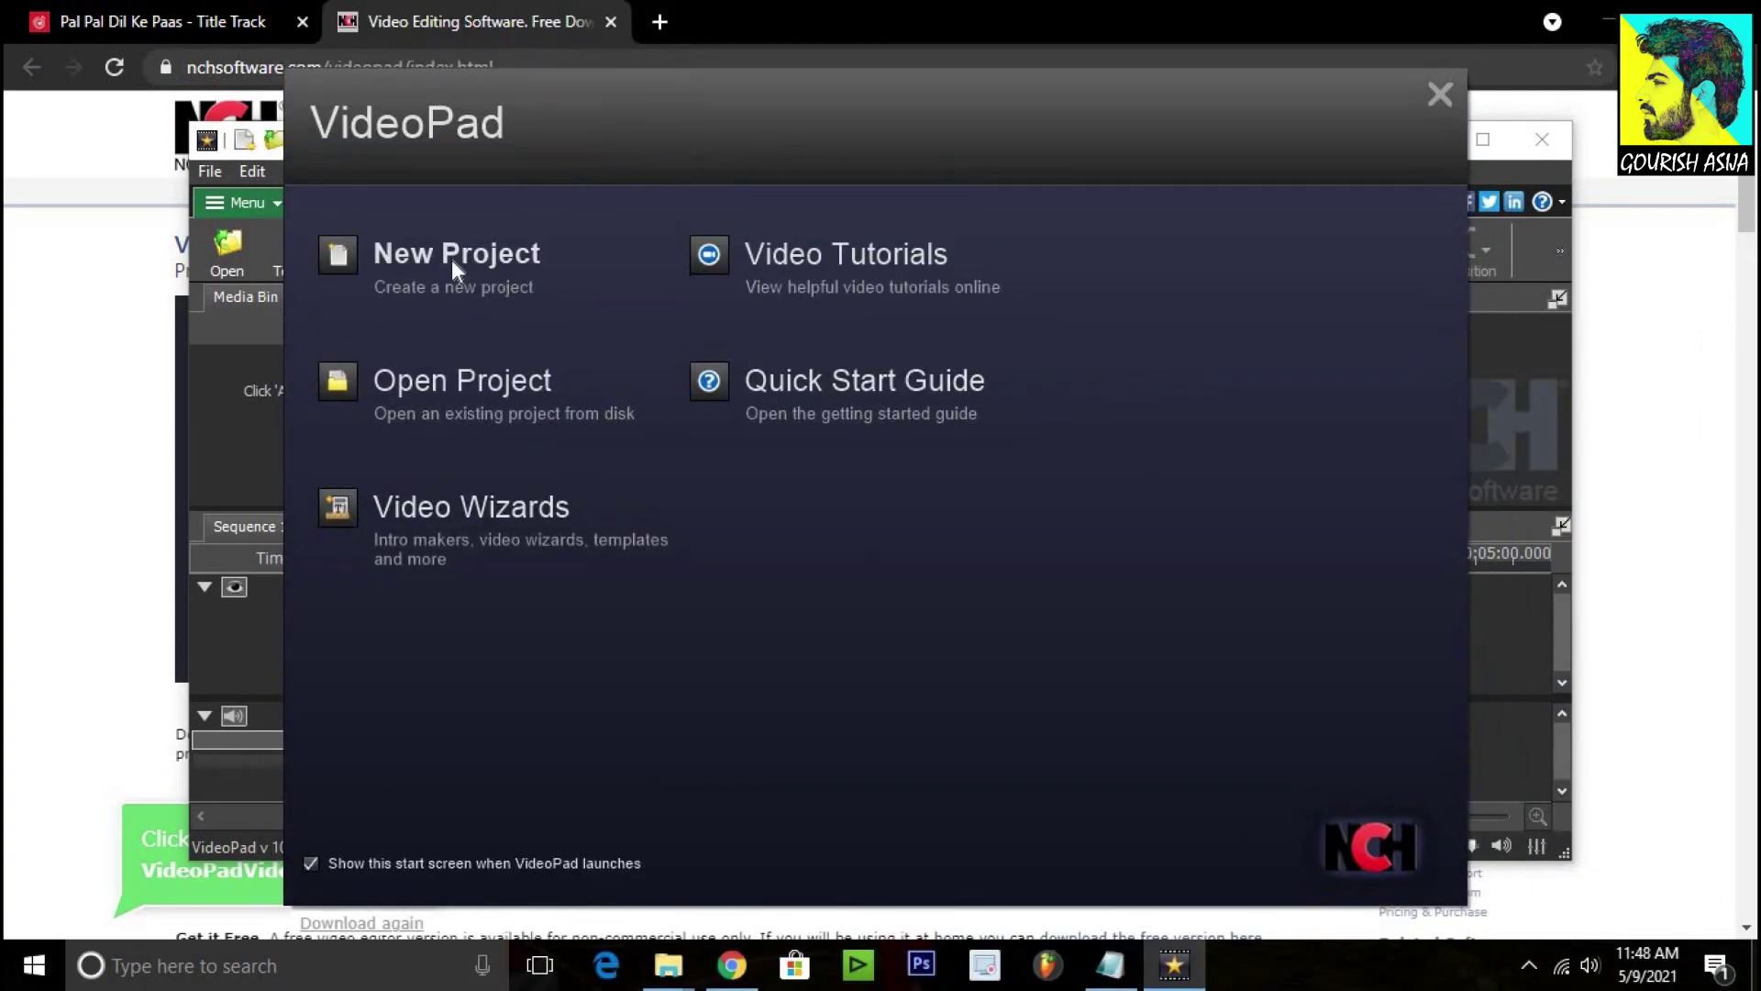
Step: Create a new VideoPad project and maximize the editor window
left_click(451, 256)
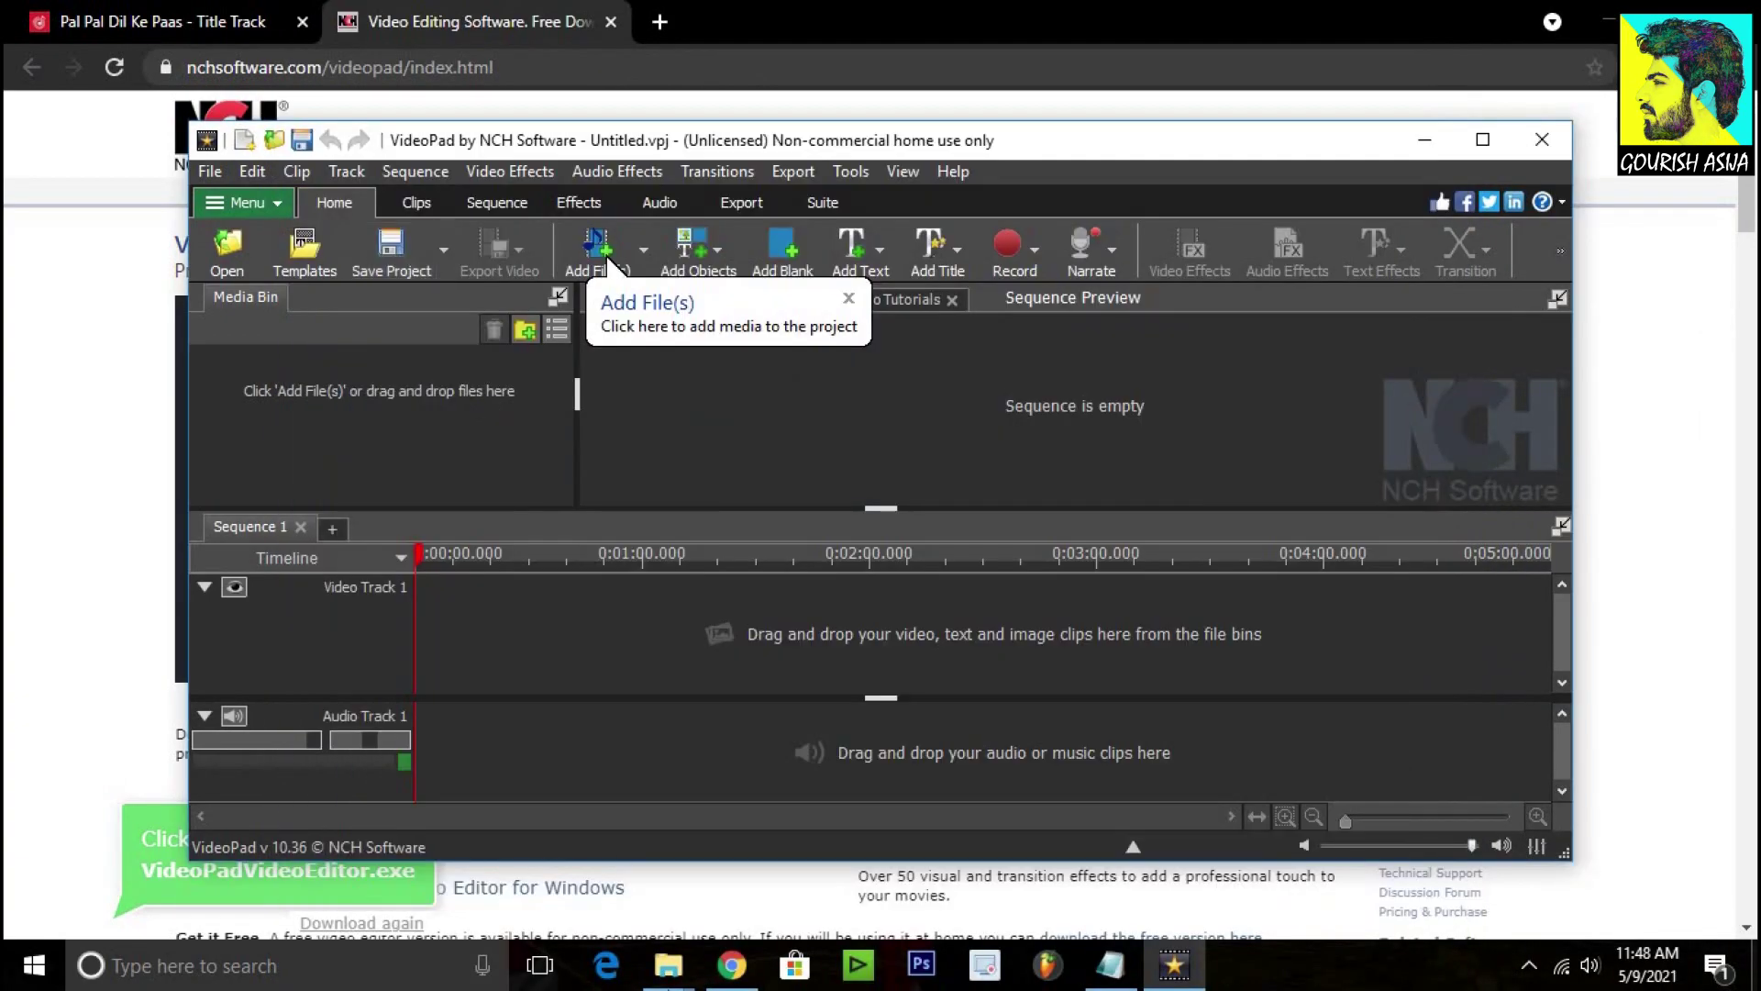
left_click(1480, 143)
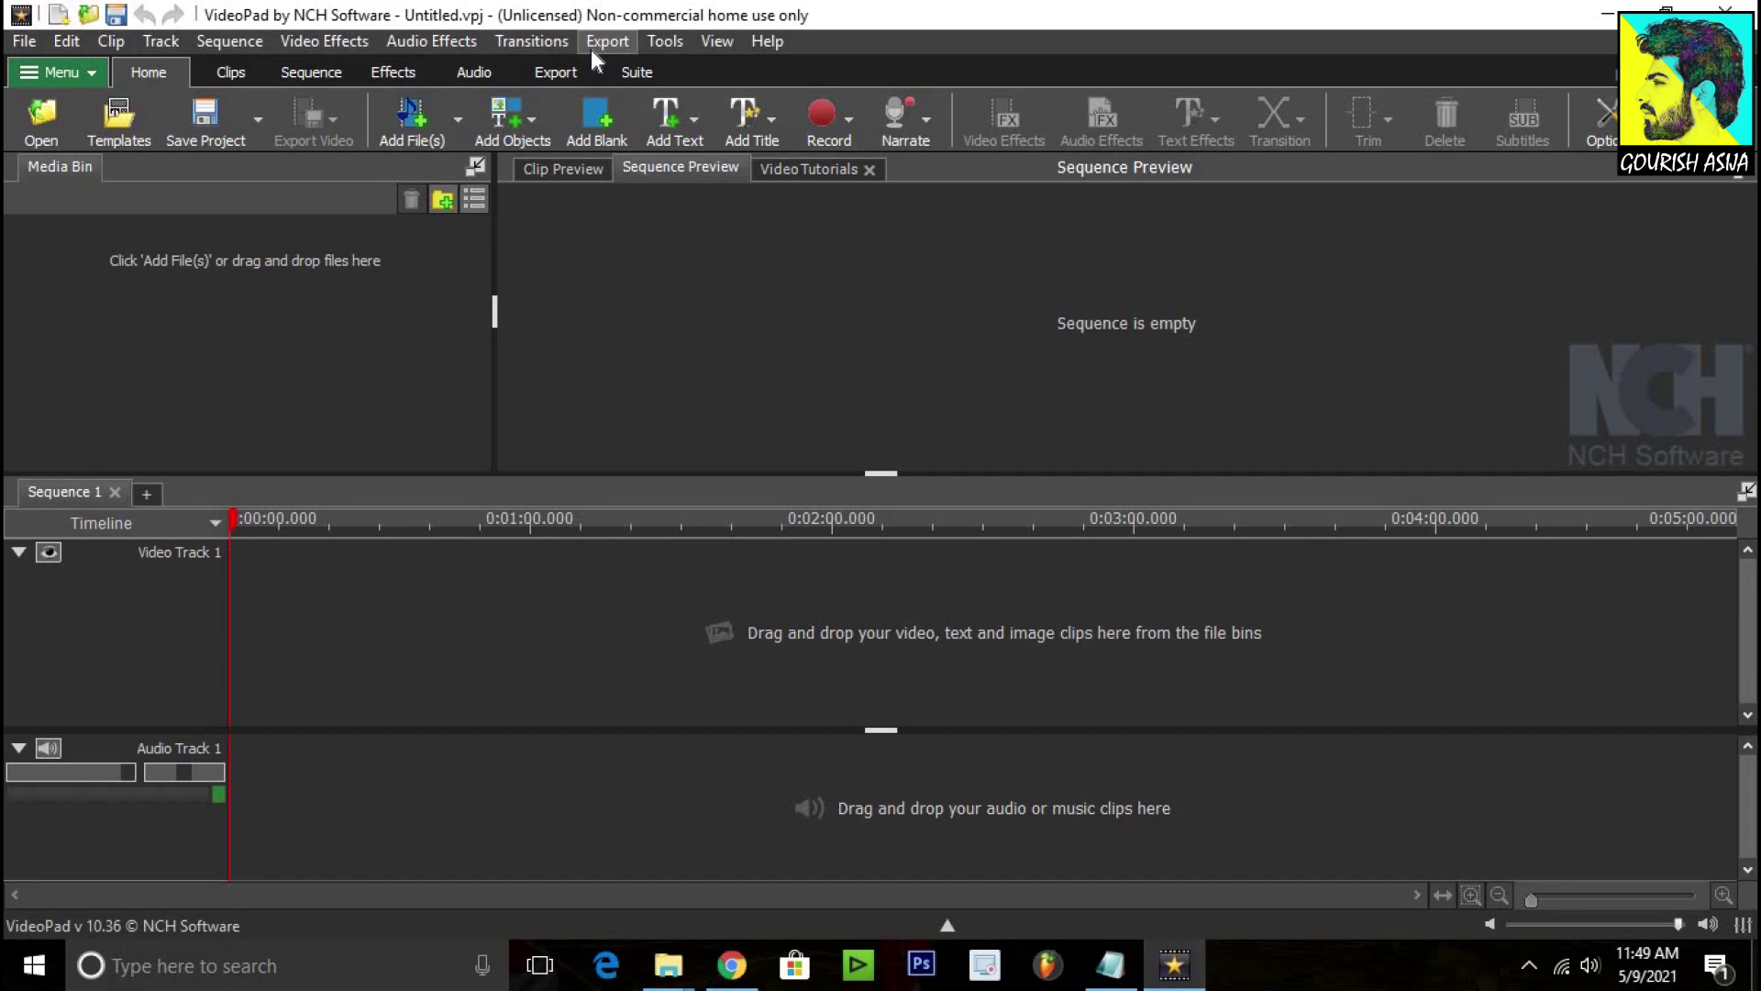
Step: Register VideoPad with a registration code copied from the "videopad serial key" file in Notepad
left_click(19, 41)
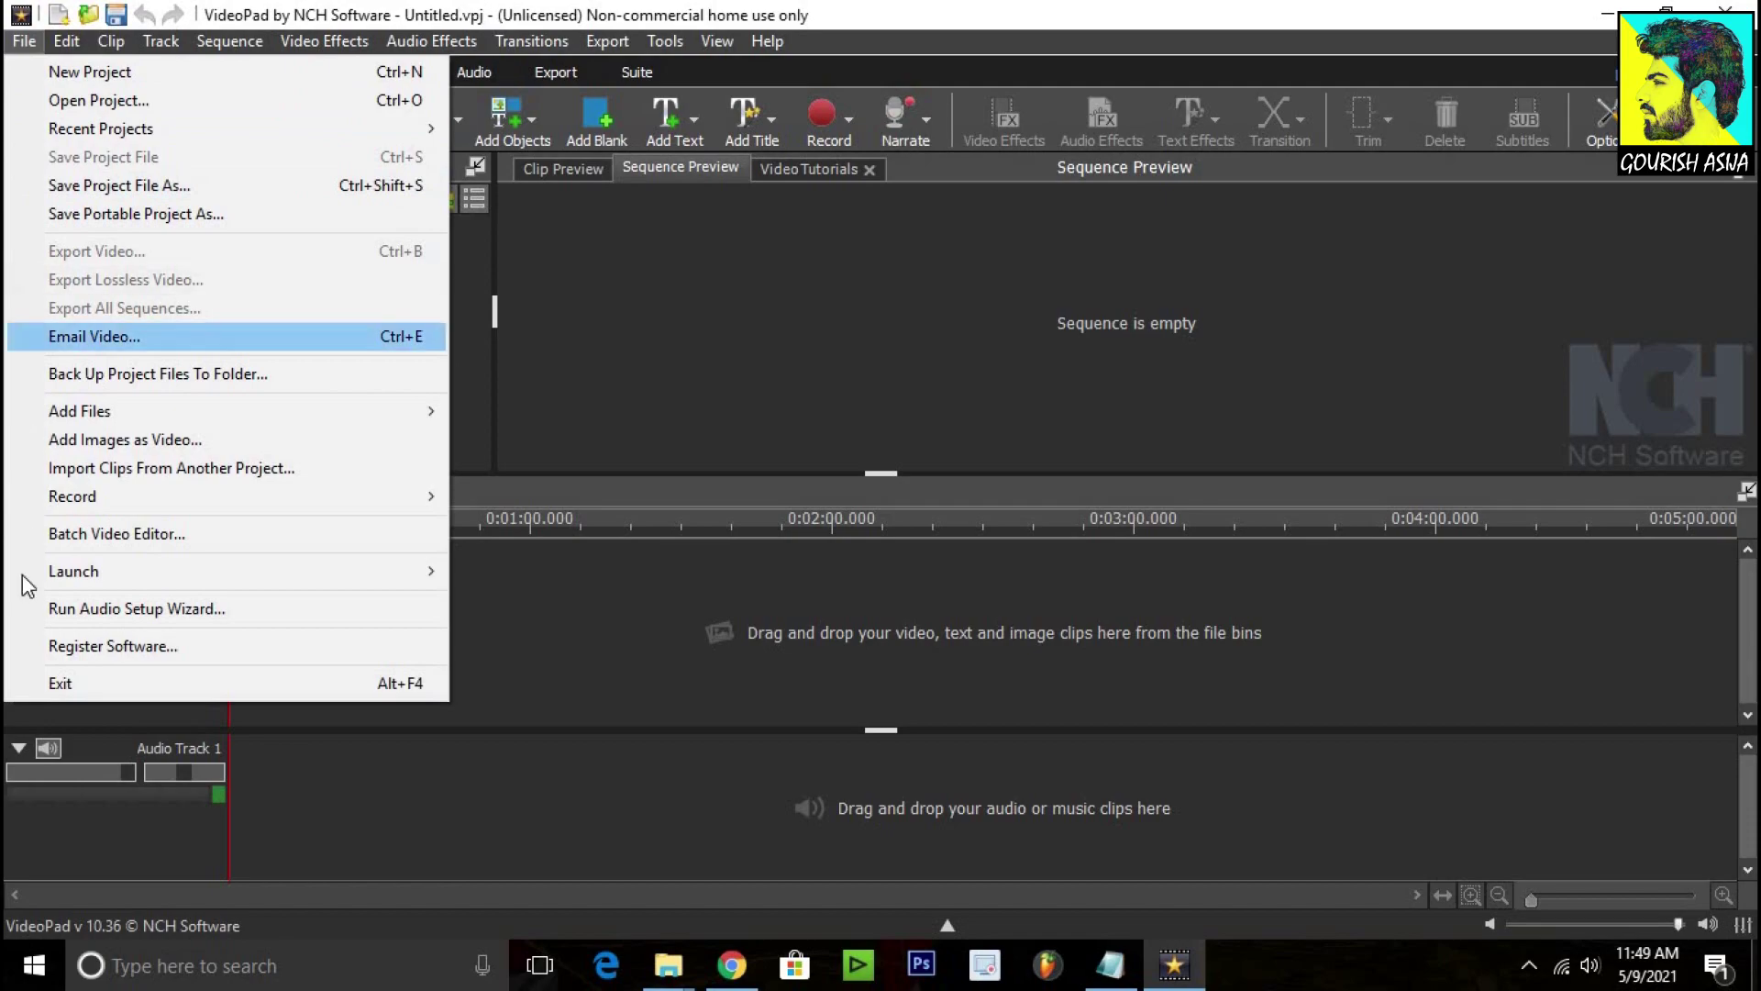
left_click(147, 645)
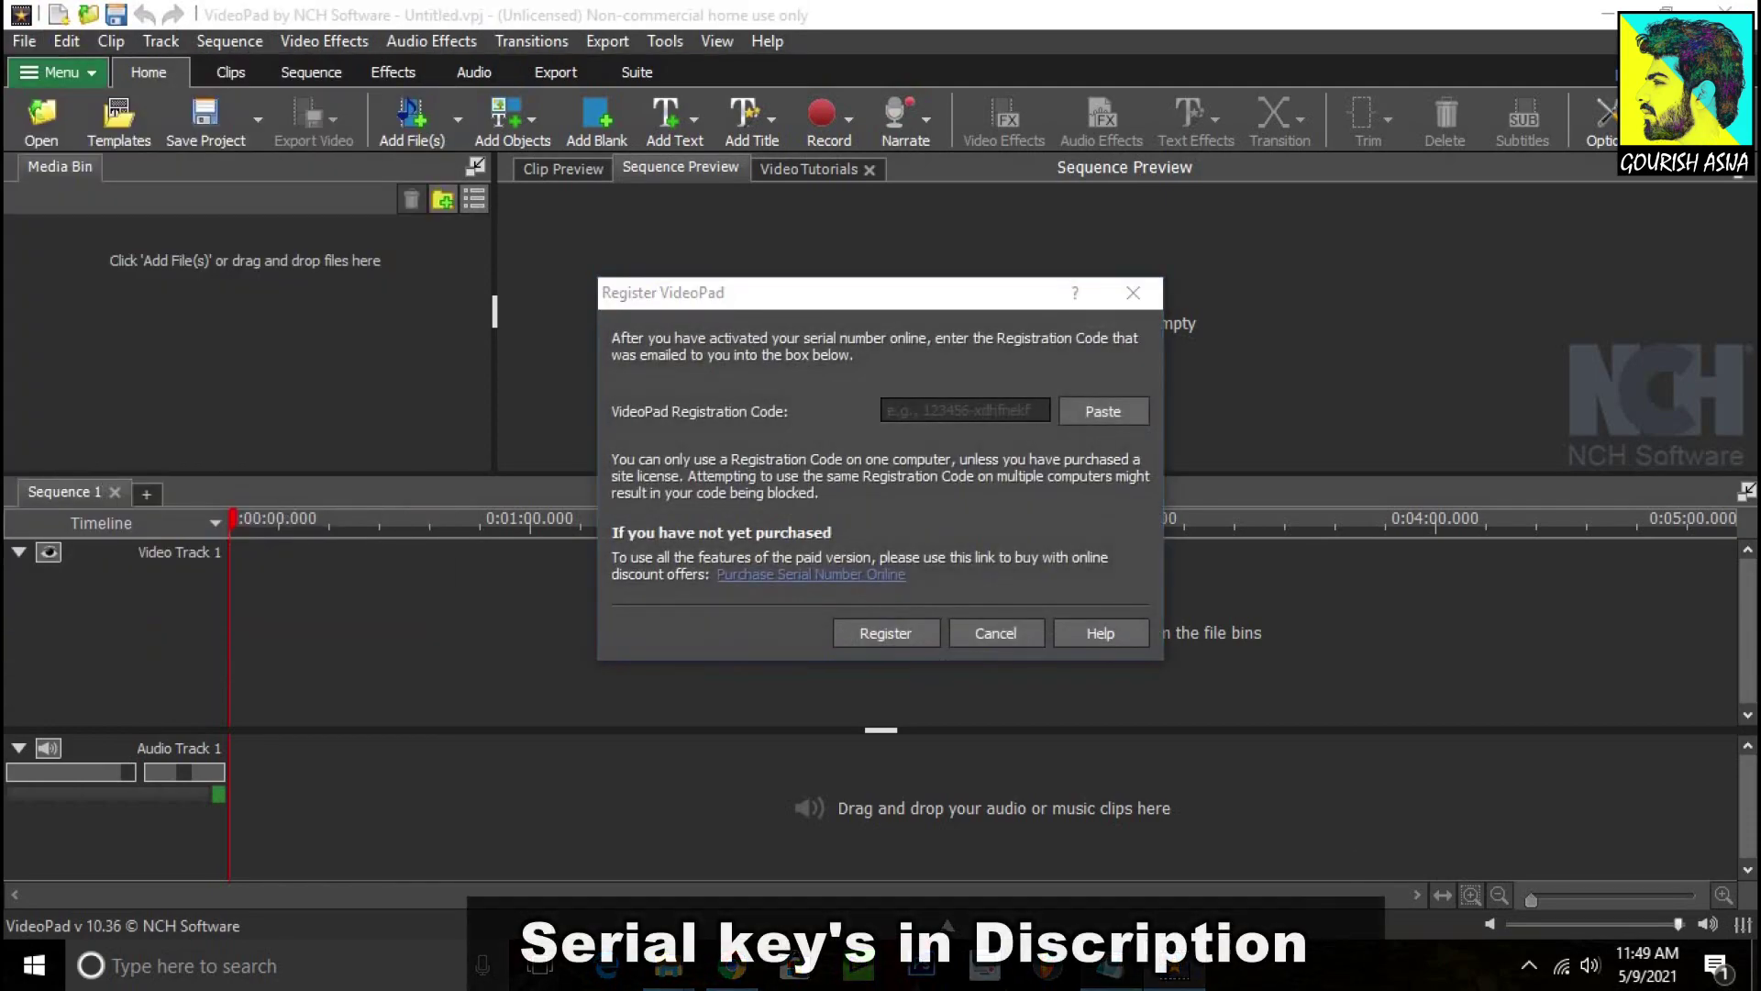
key("alt+Tab")
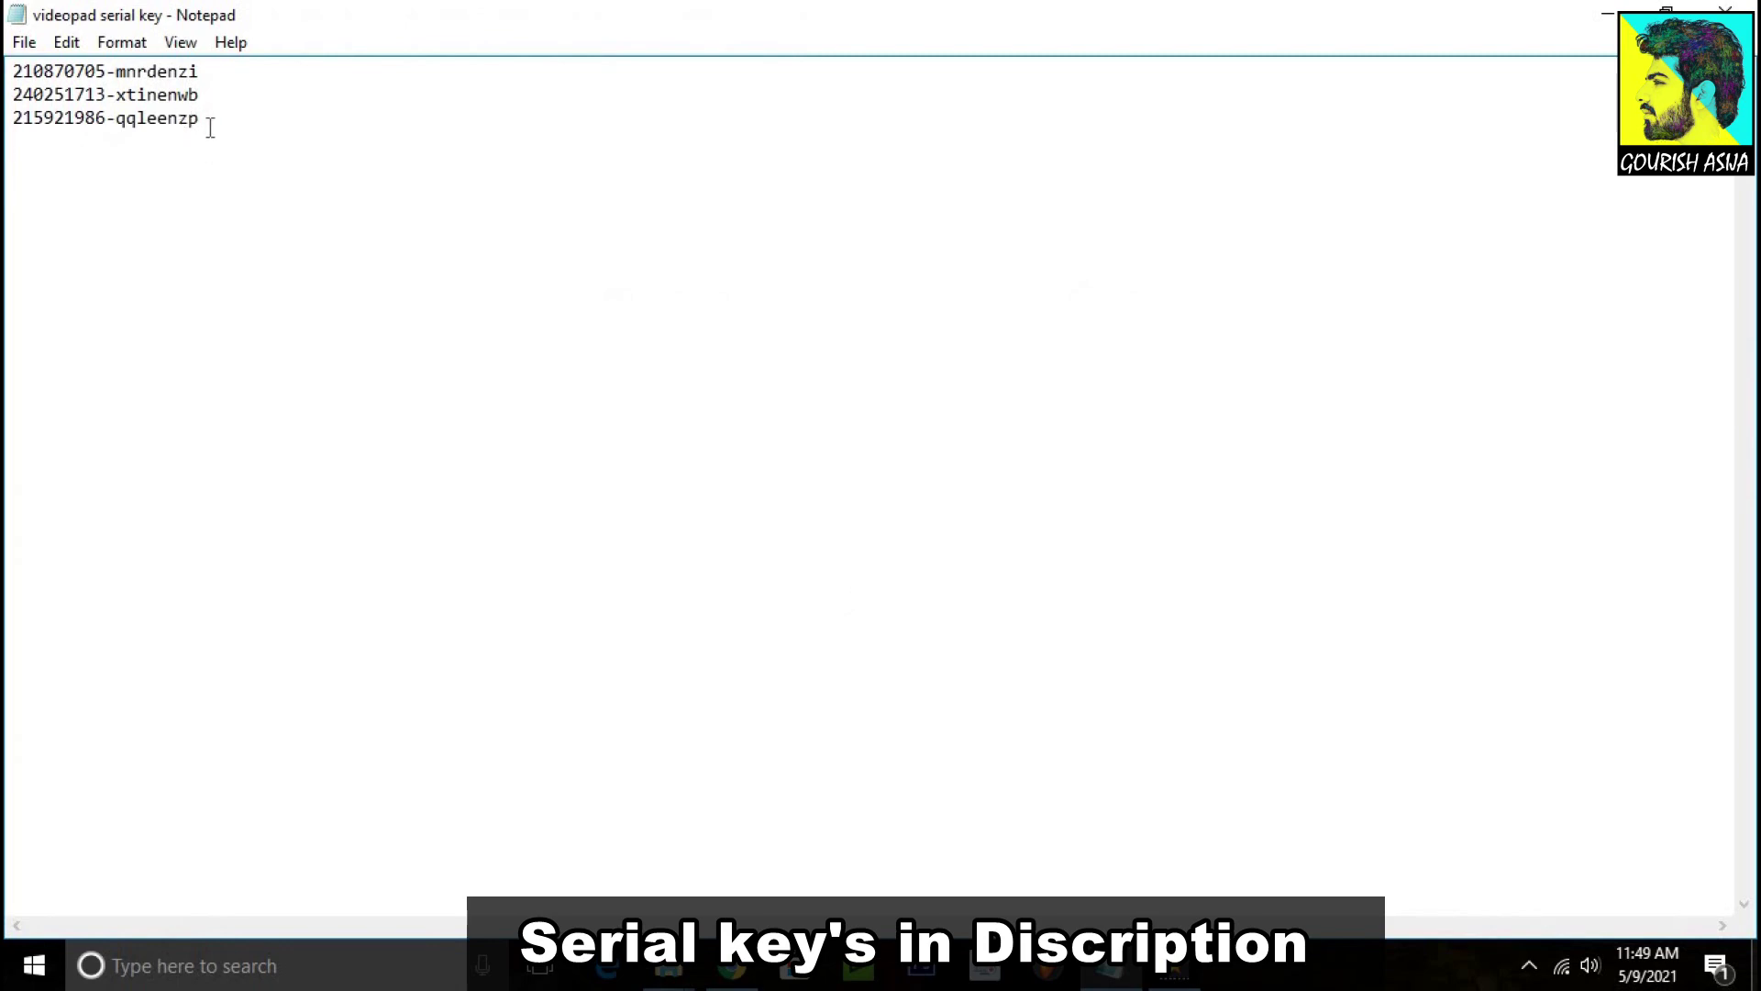
left_click_drag(210, 128, 9, 119)
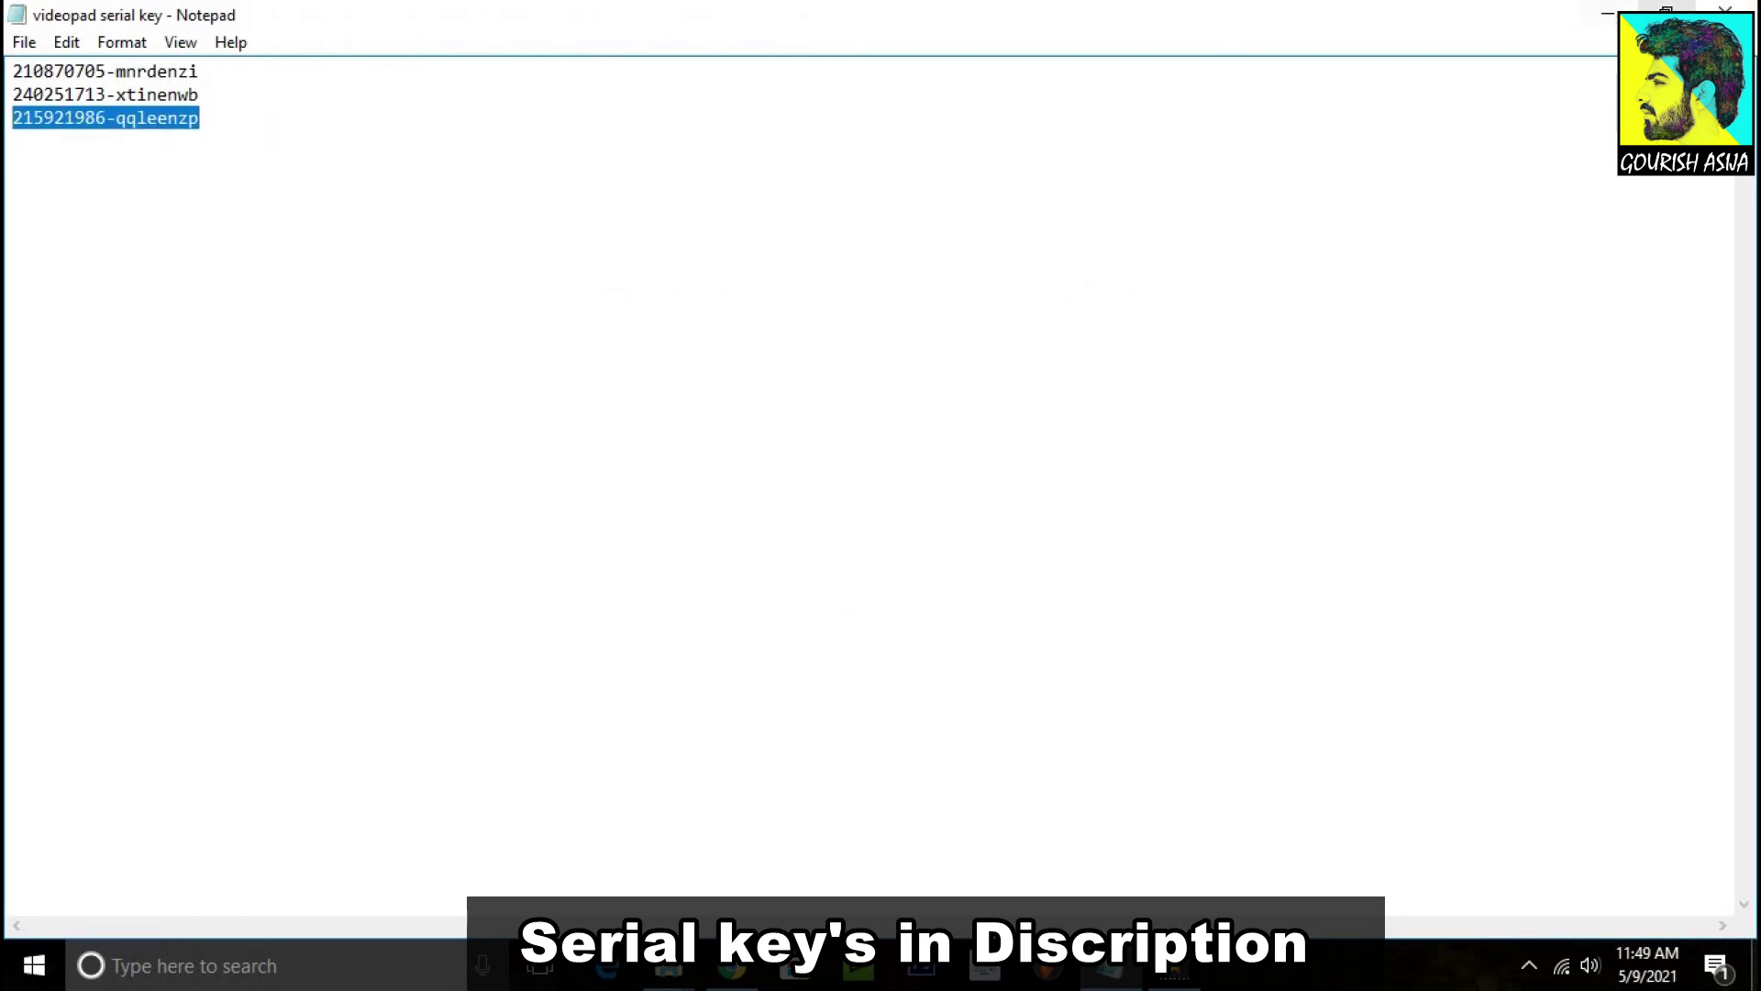
left_click(1608, 13)
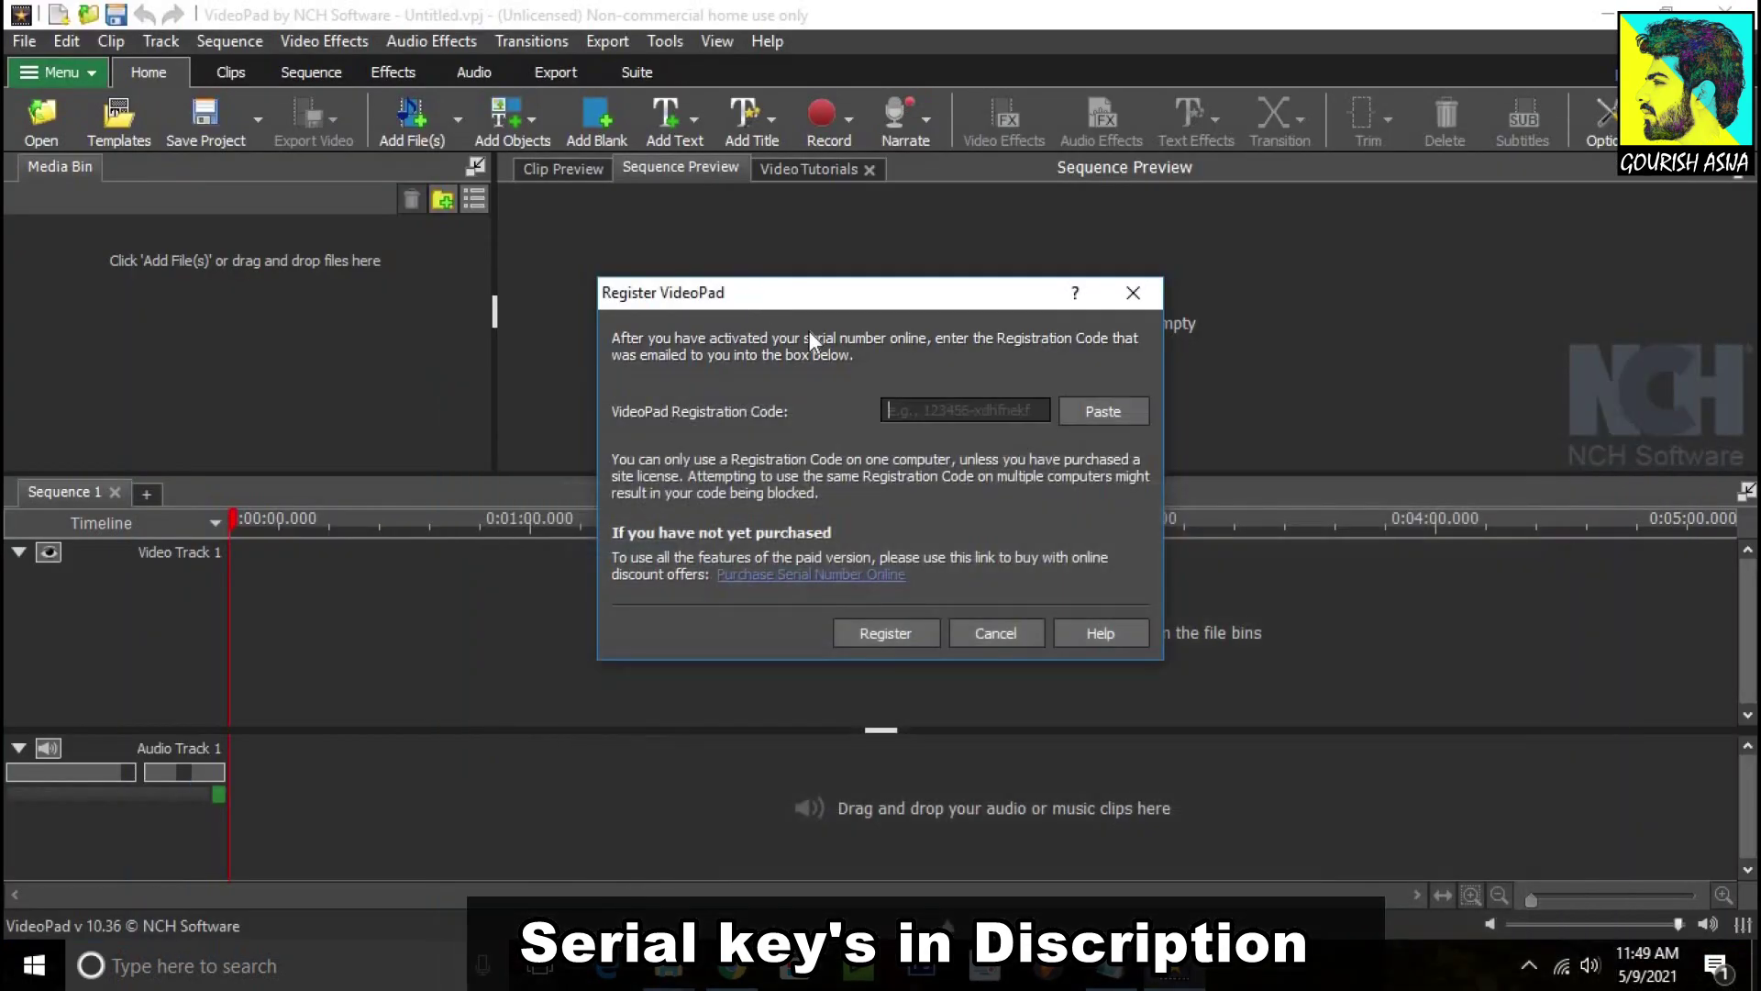
left_click(1081, 411)
left_click(886, 633)
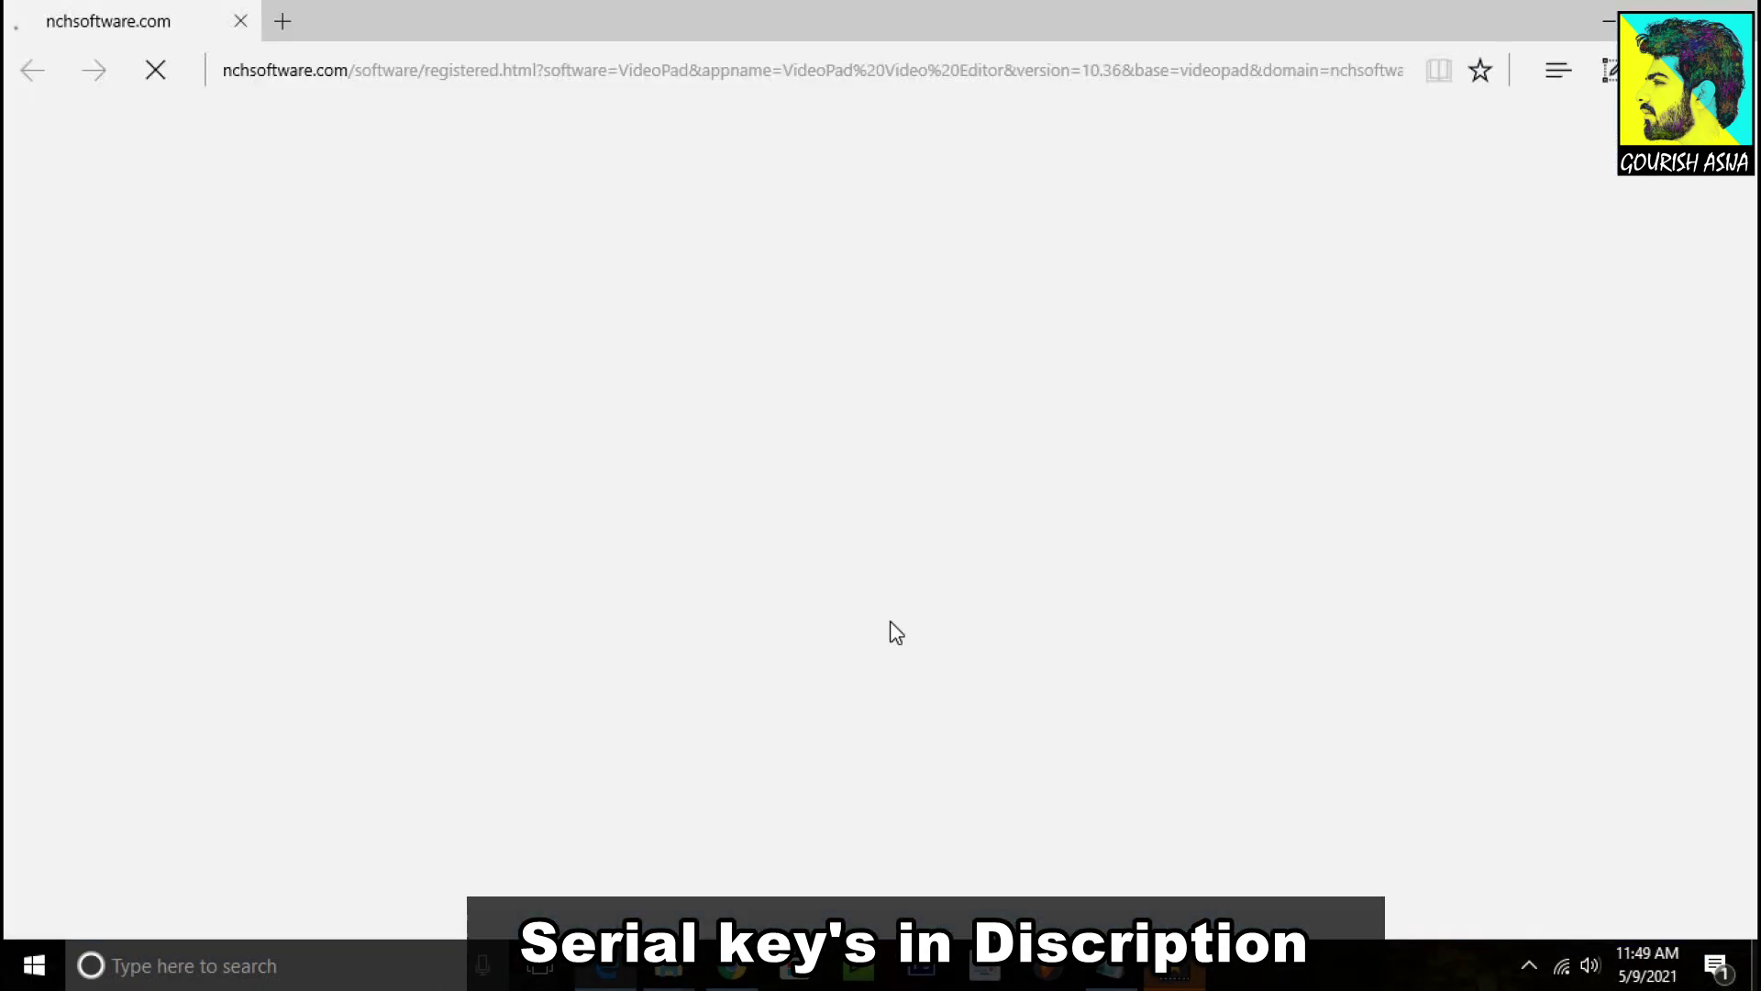
left_click(1748, 7)
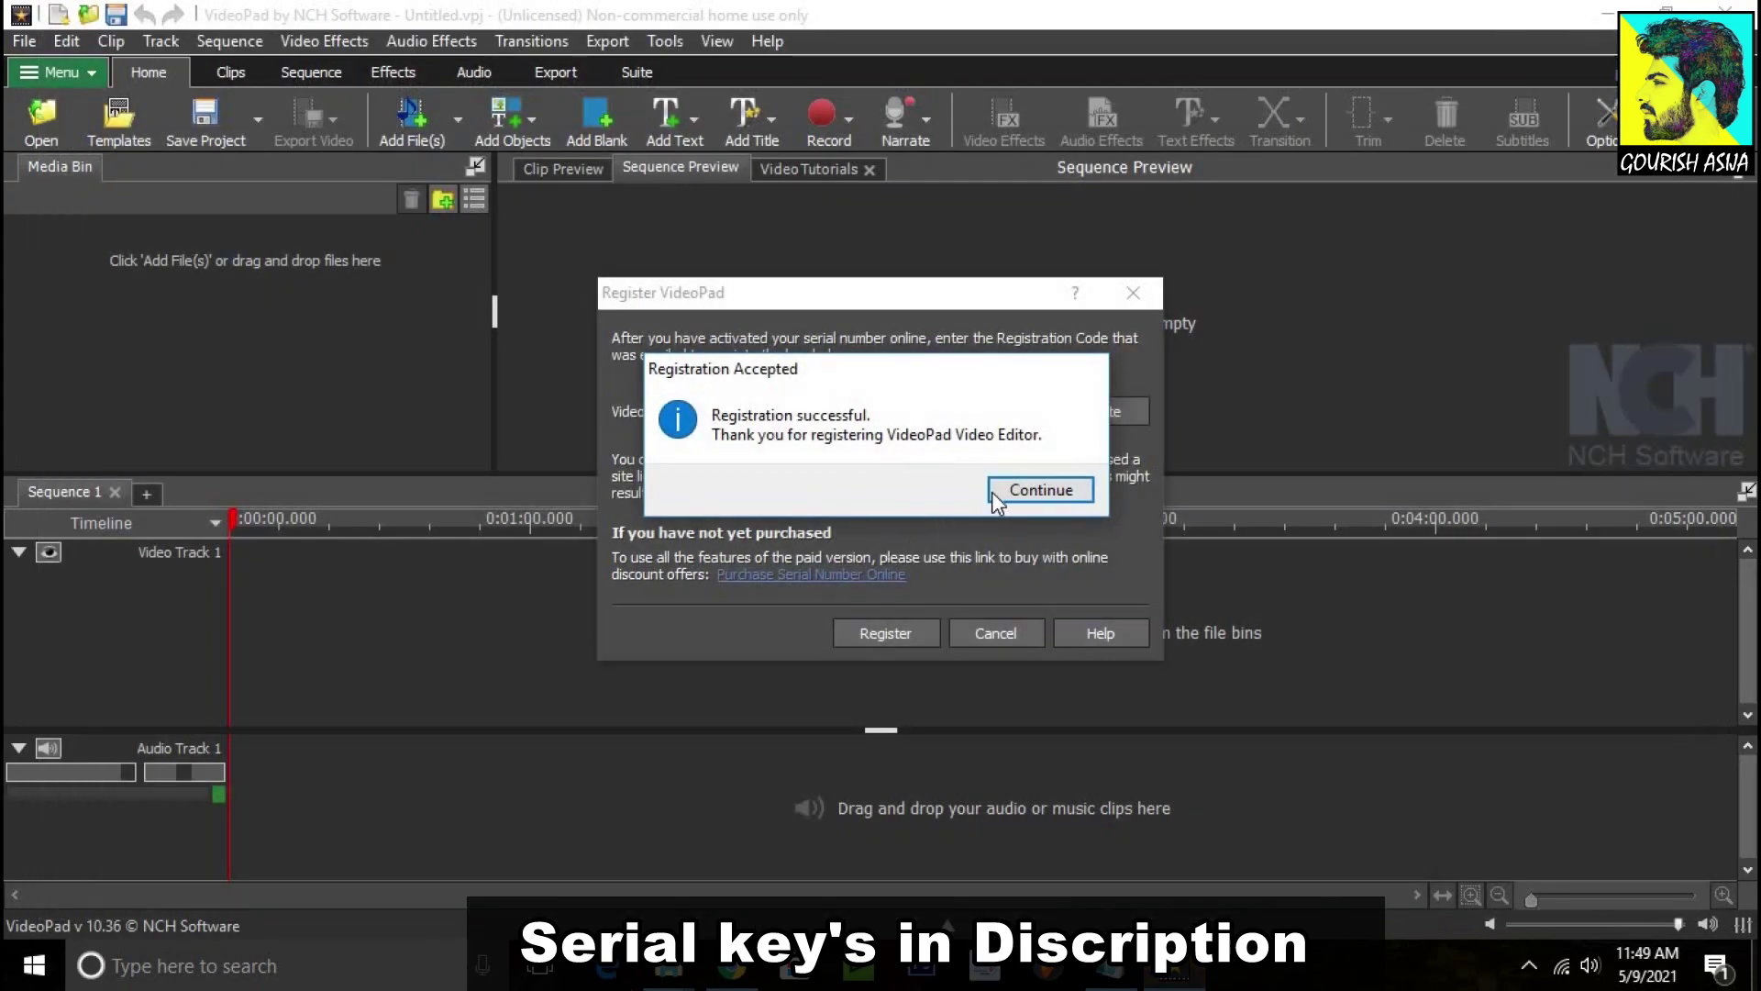
left_click(1020, 495)
left_click(1110, 640)
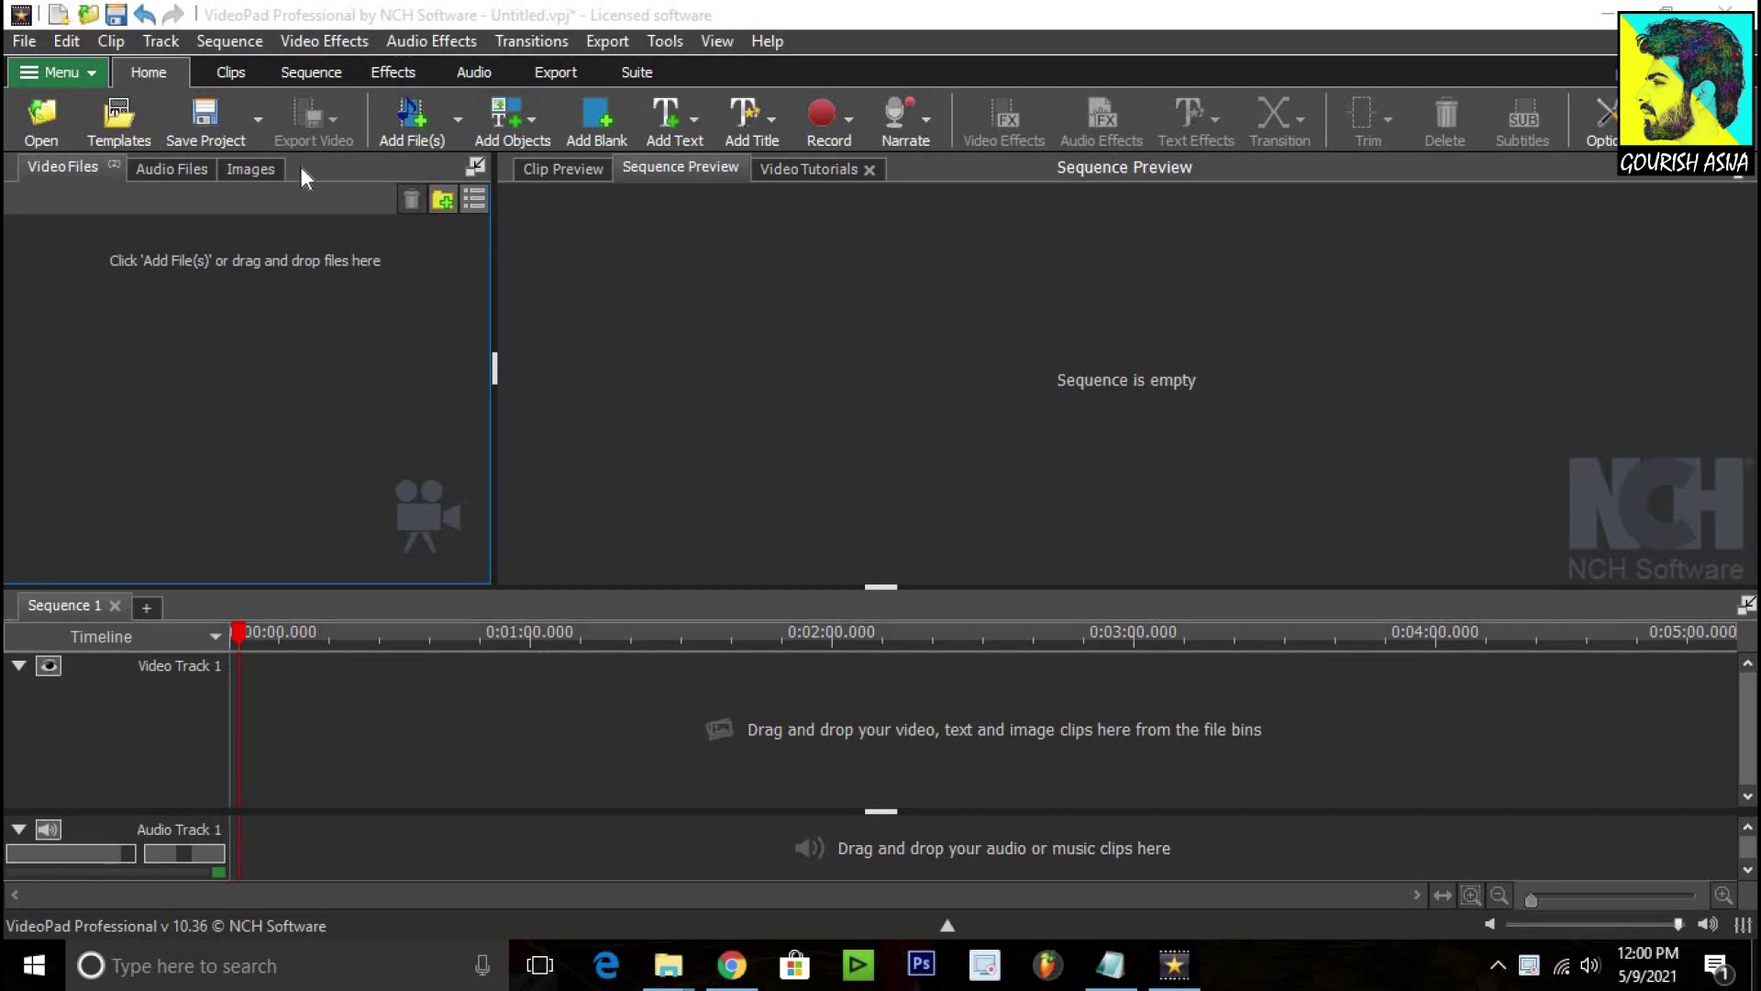
Step: Import the Ink - 58193 video from the Desktop and place it at the start of Video Track 1
left_click(382, 138)
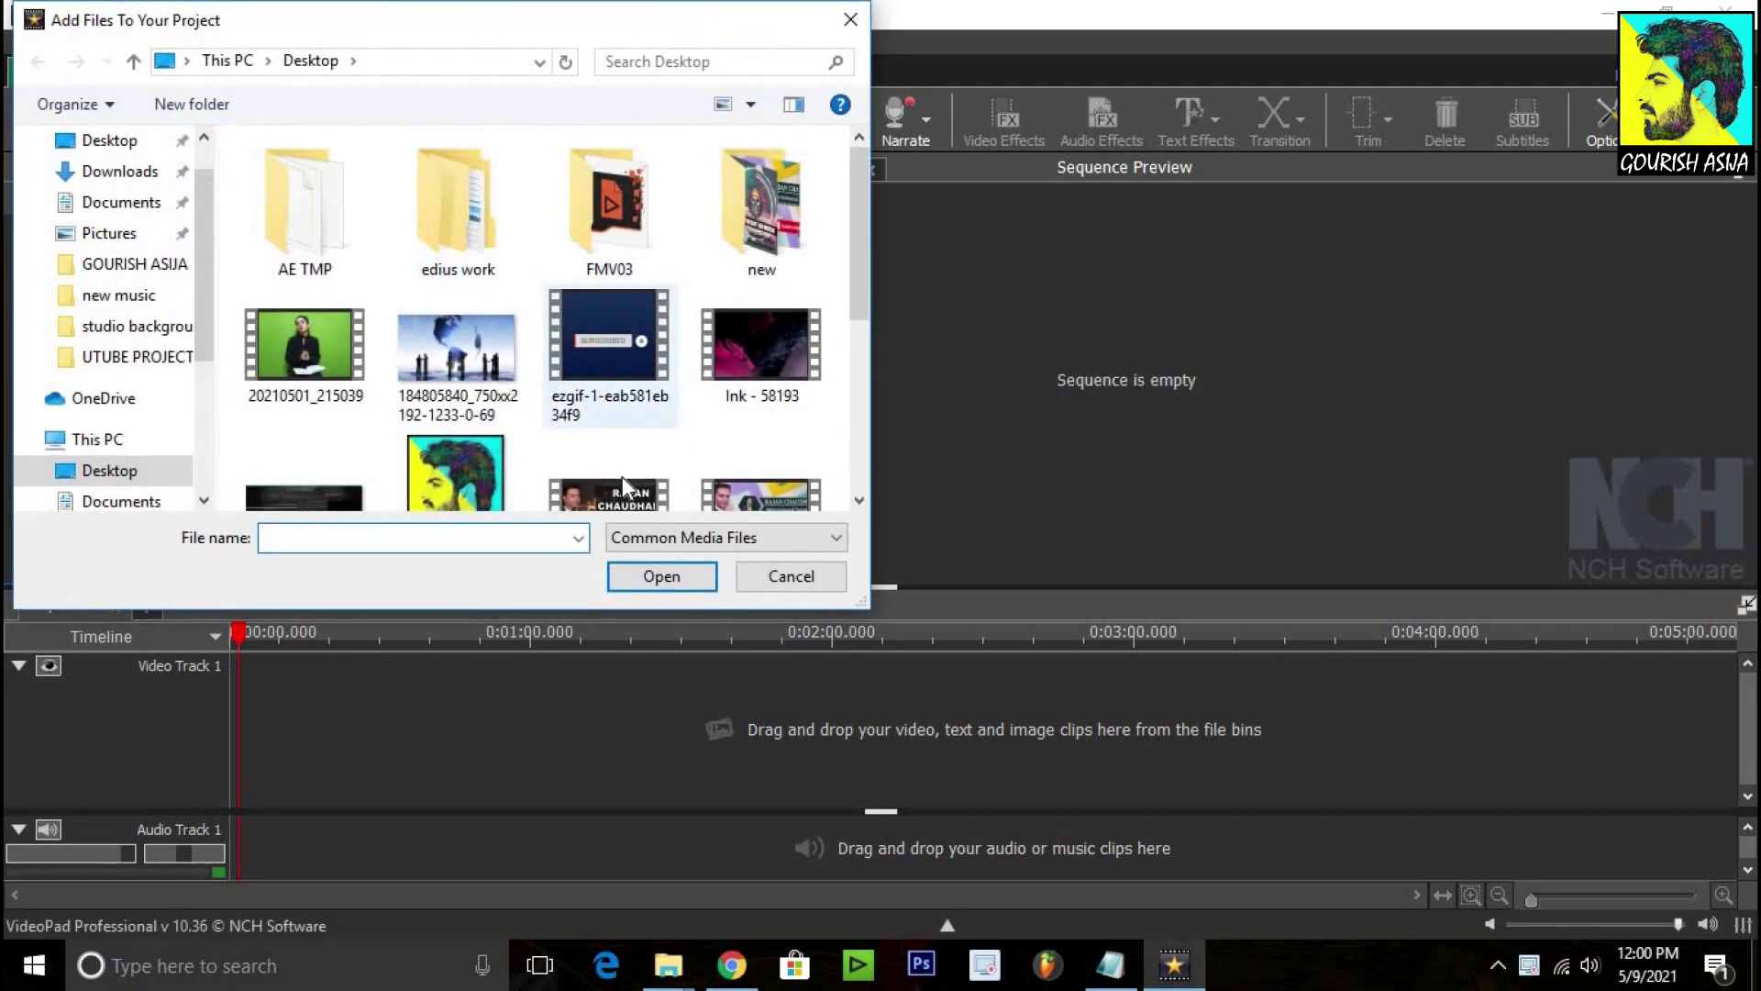
scroll(606, 438, "down", 3)
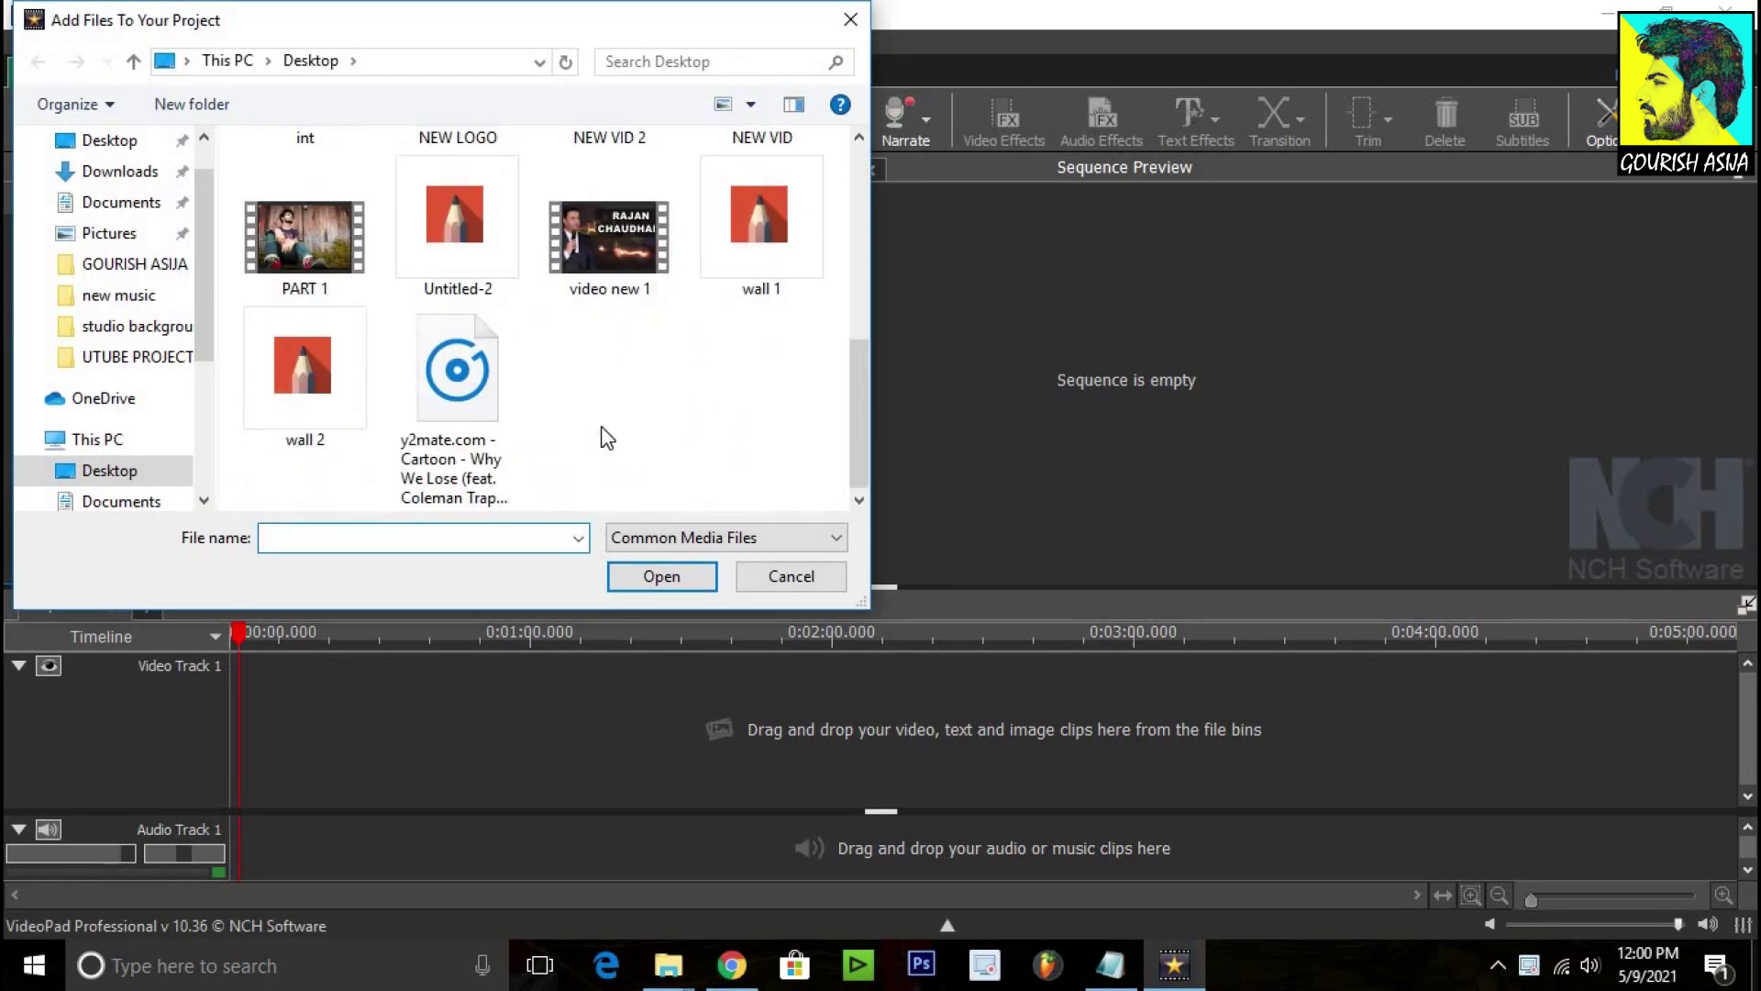
scroll(606, 438, "up", 3)
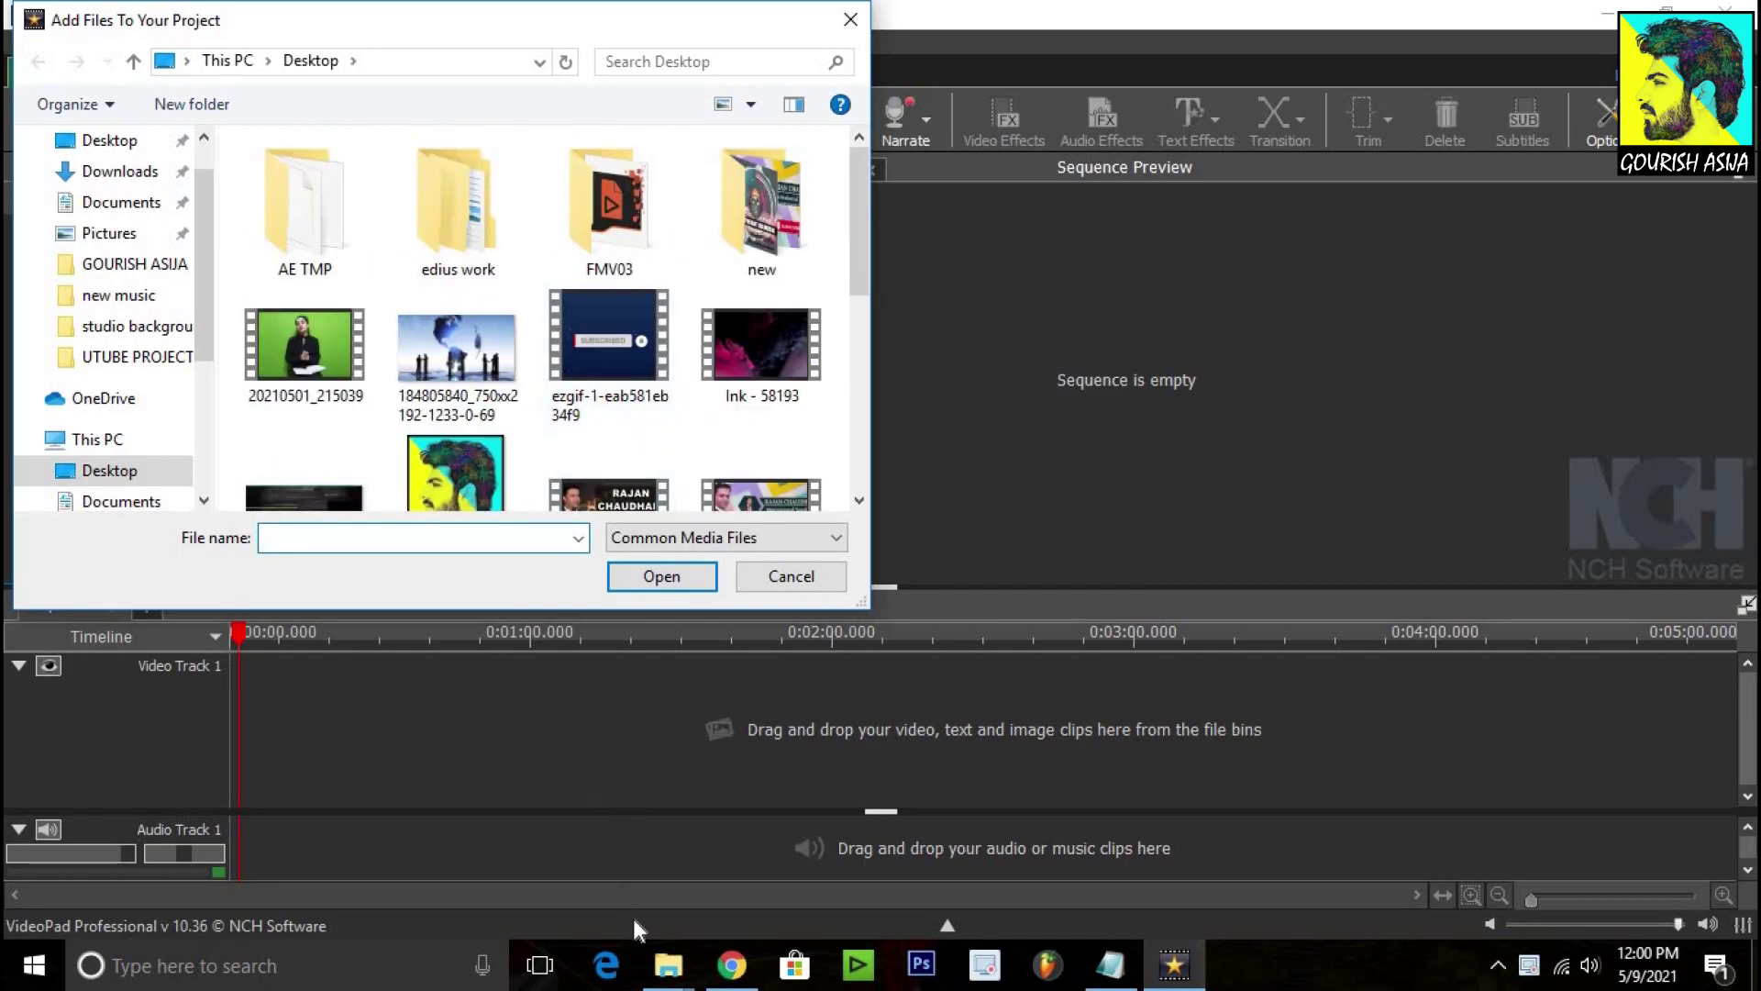
left_click(734, 348)
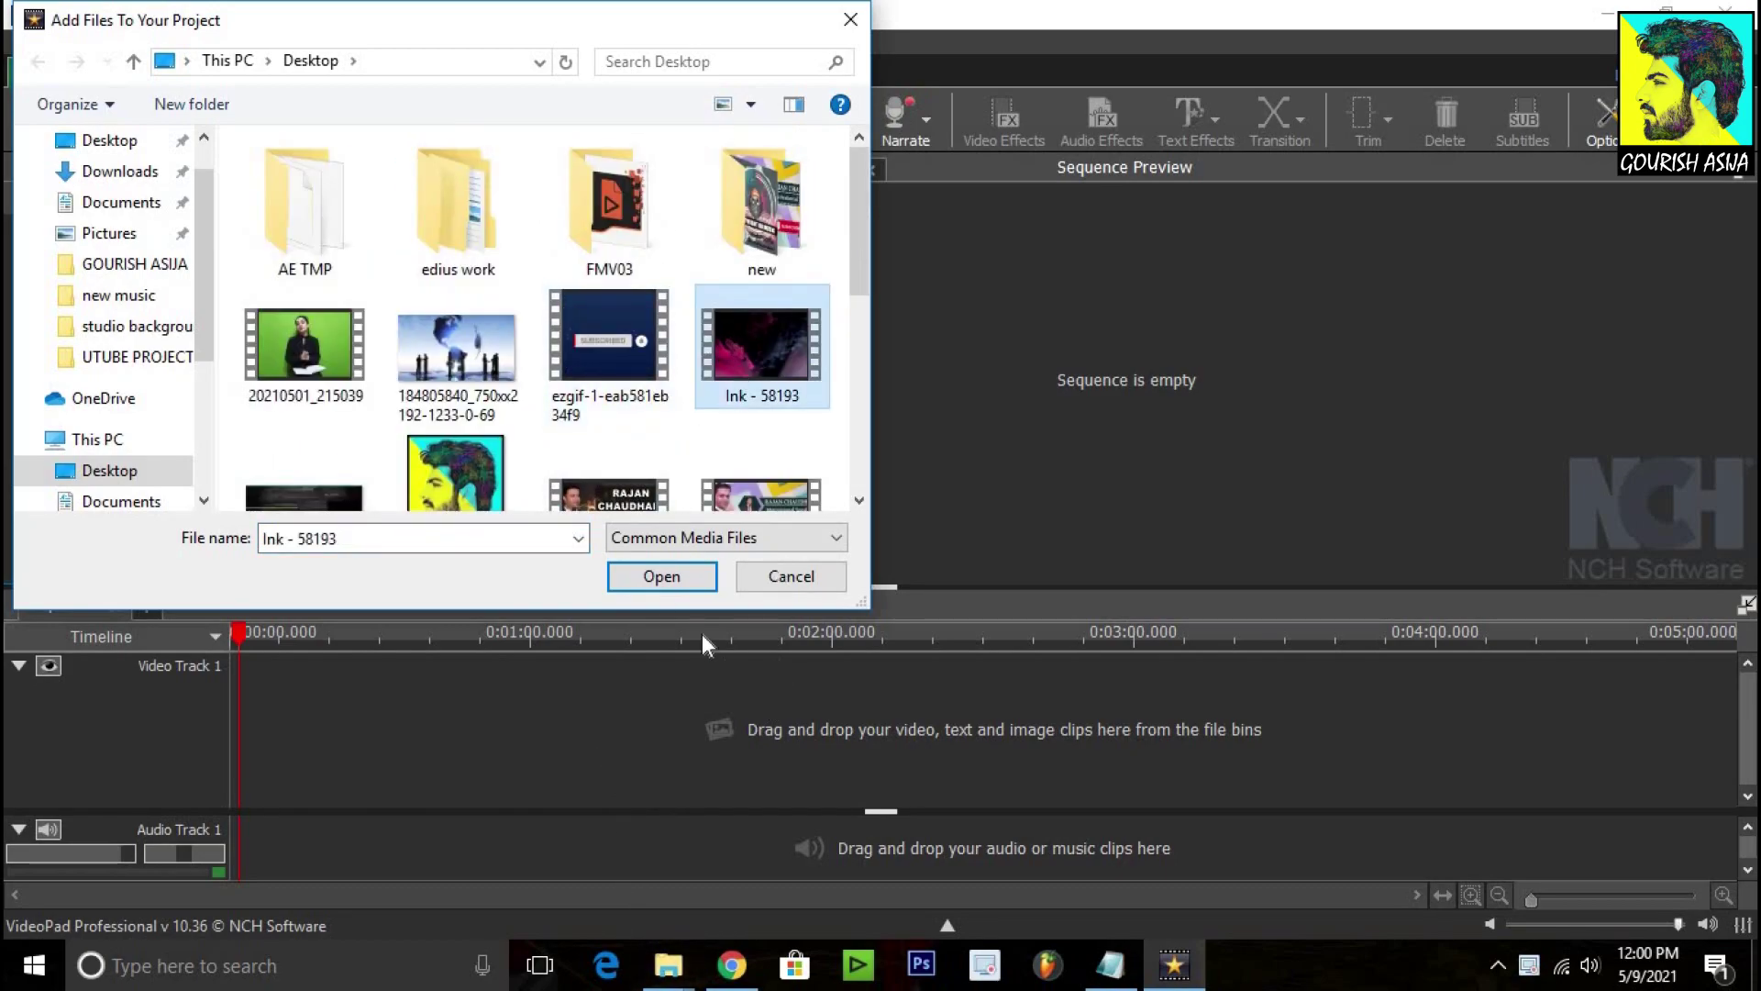
left_click(667, 576)
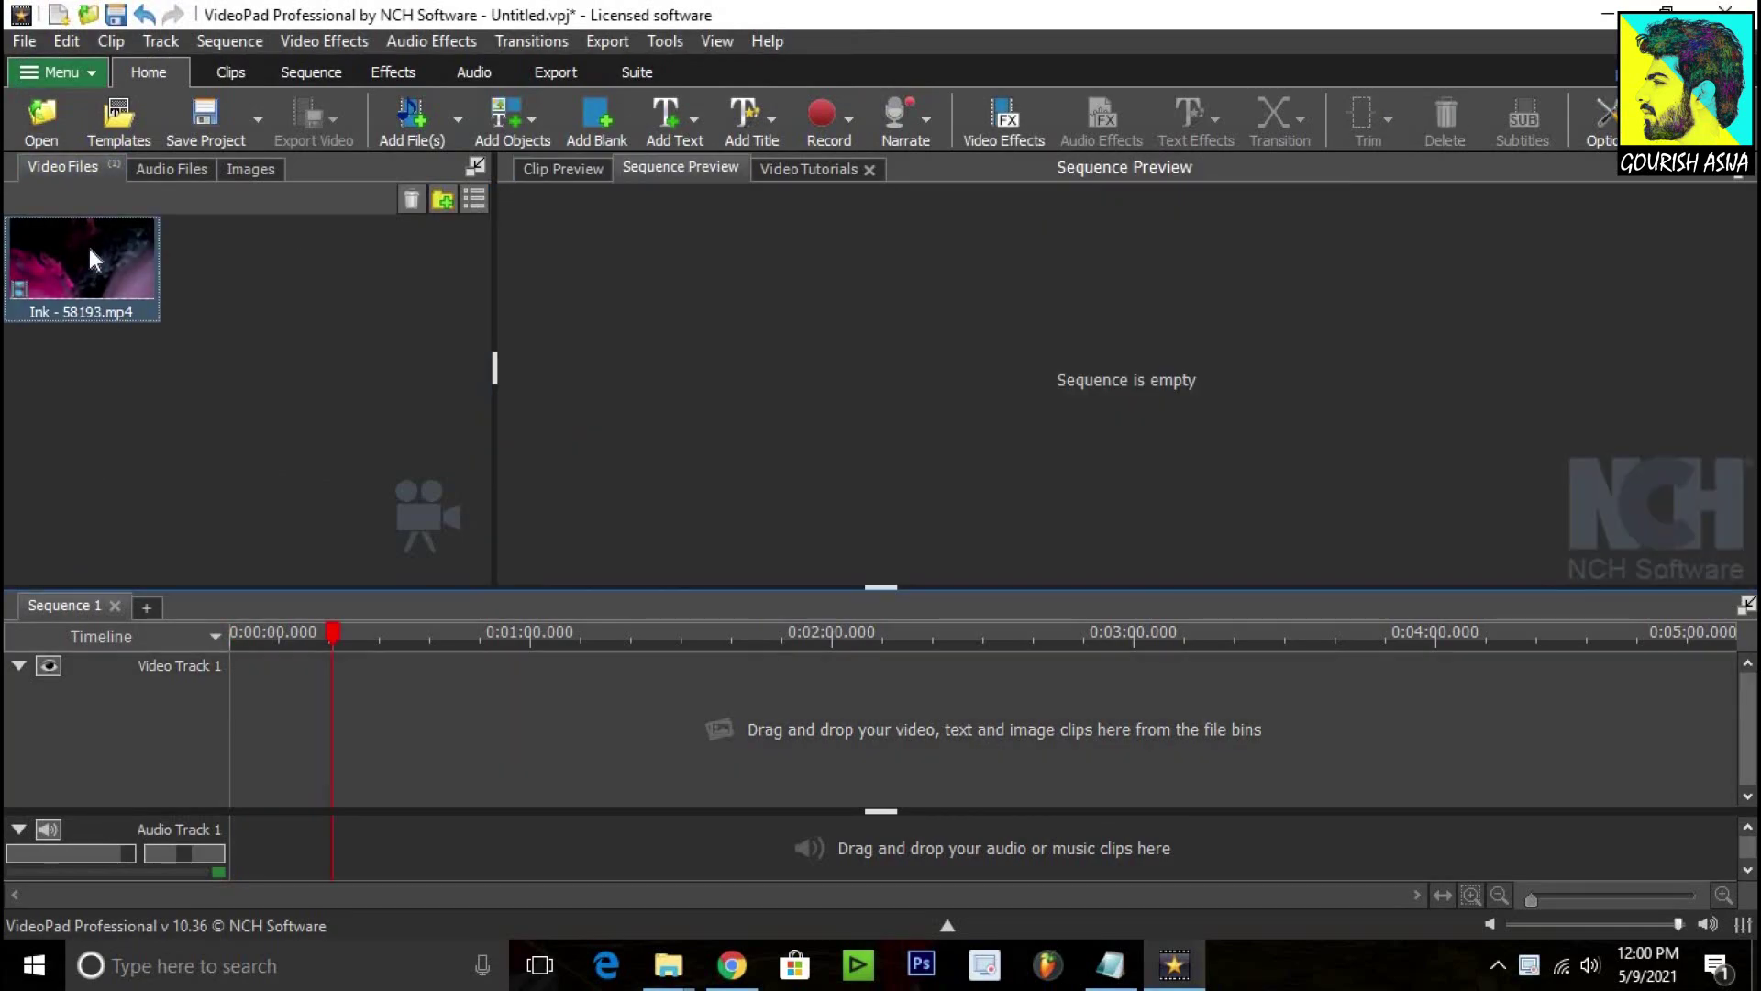
mouse_move(72, 262)
left_mouse_down()
mouse_move(267, 511)
mouse_move(317, 741)
left_mouse_up()
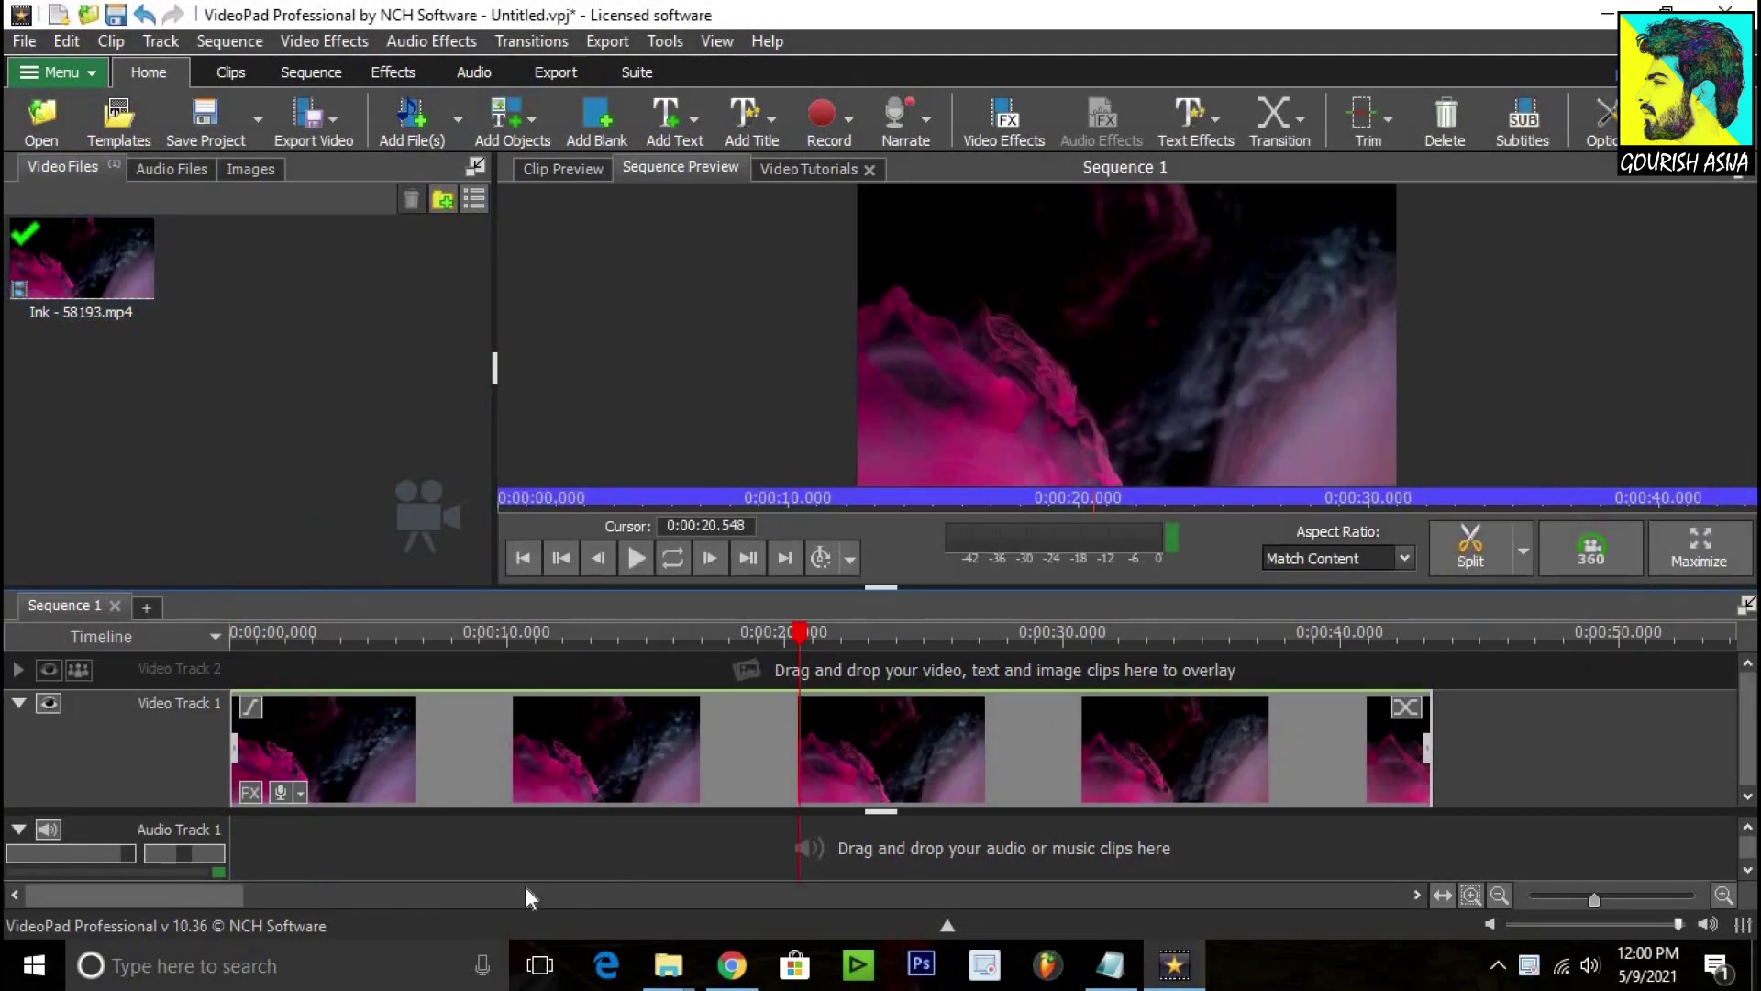
Step: Trim the end of the Ink clip on Video Track 1 to a length of about 25 seconds
key("End")
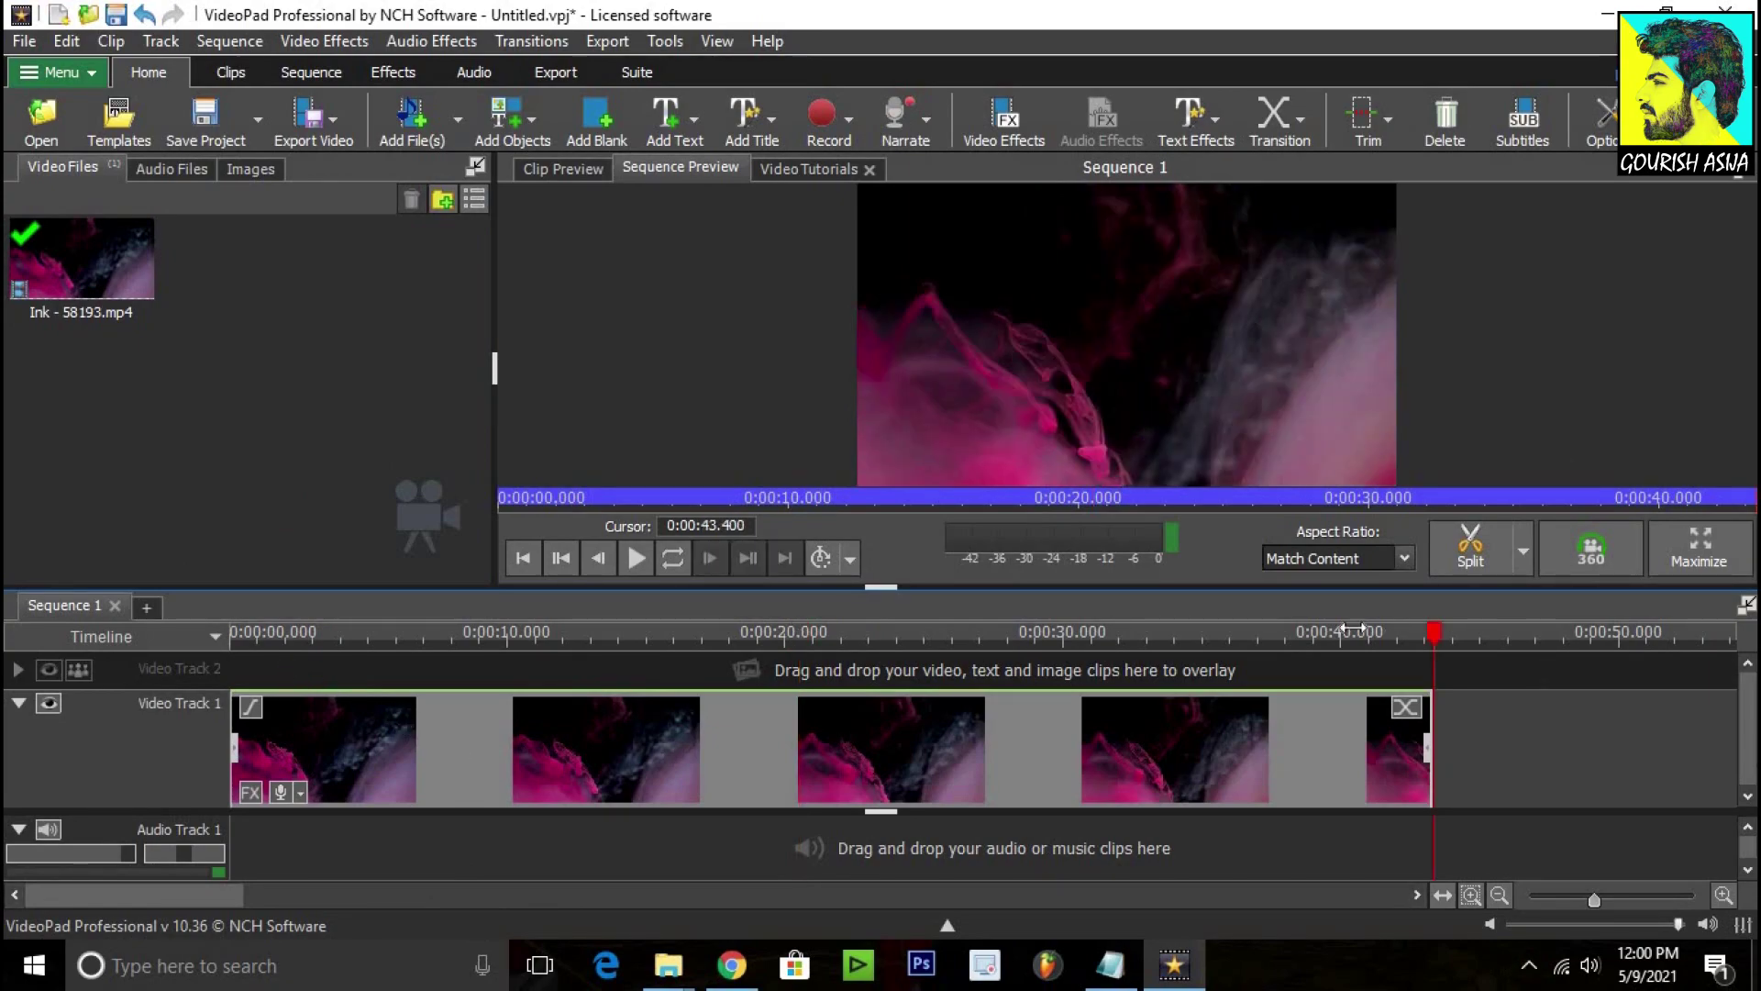
left_click(1328, 640)
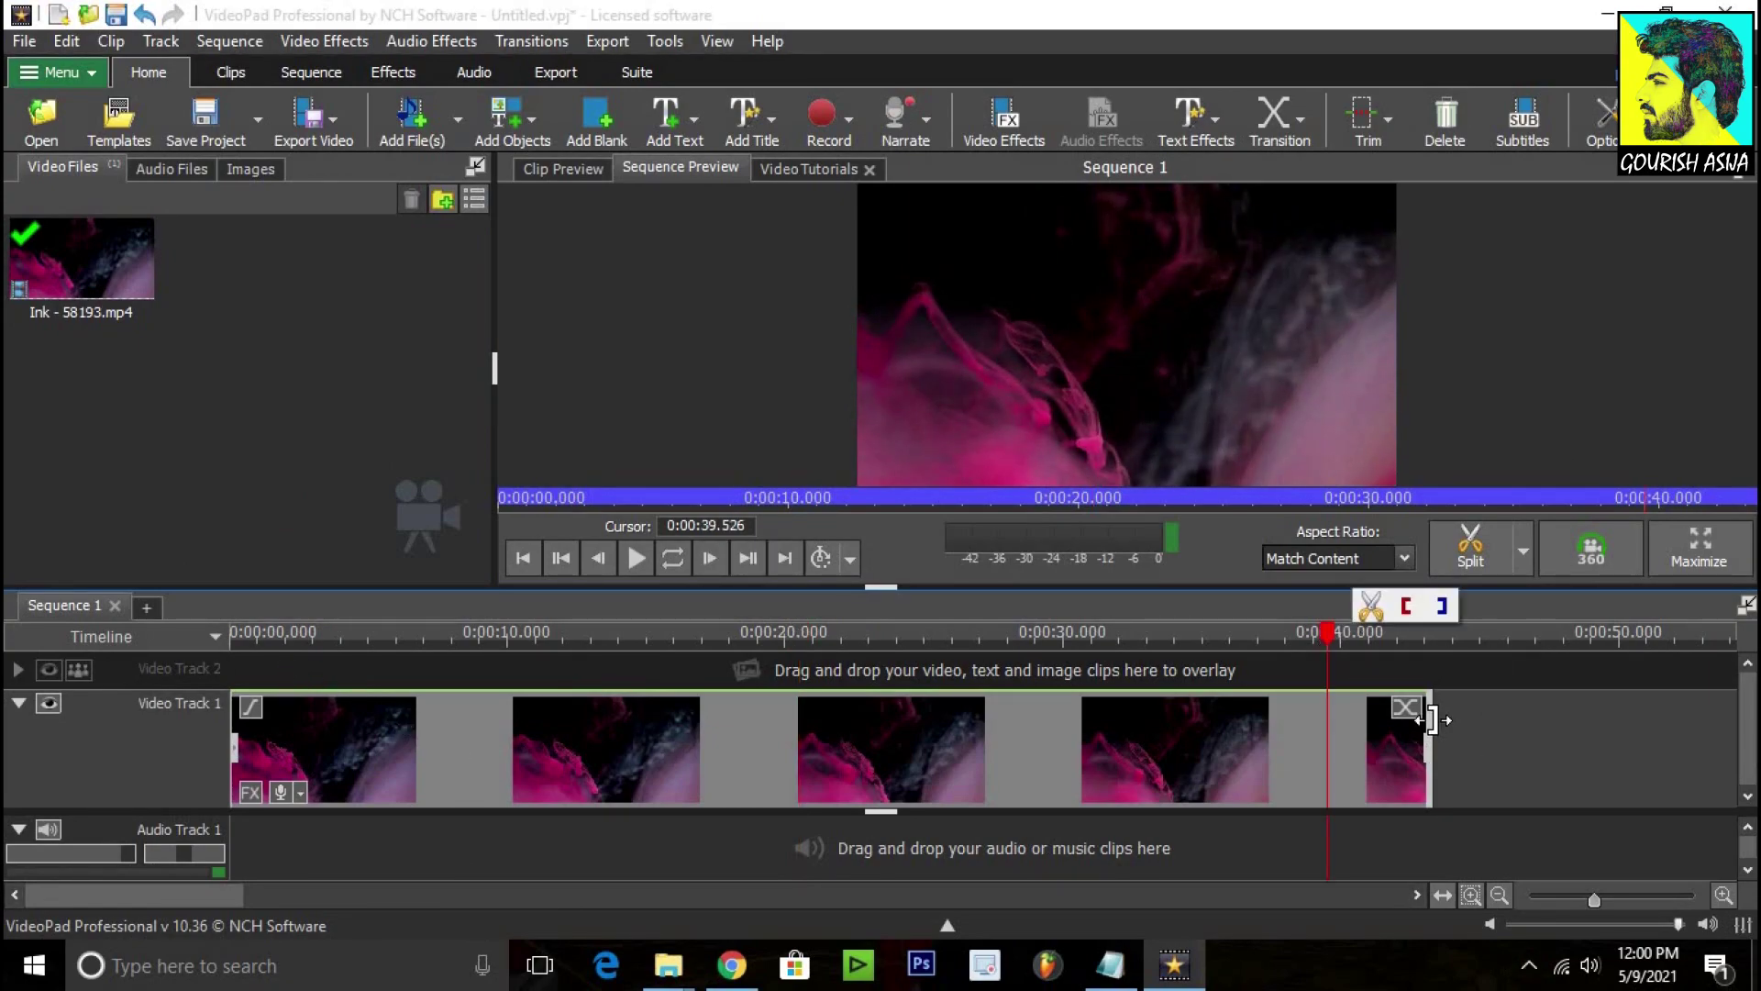
left_click_drag(1417, 720, 911, 712)
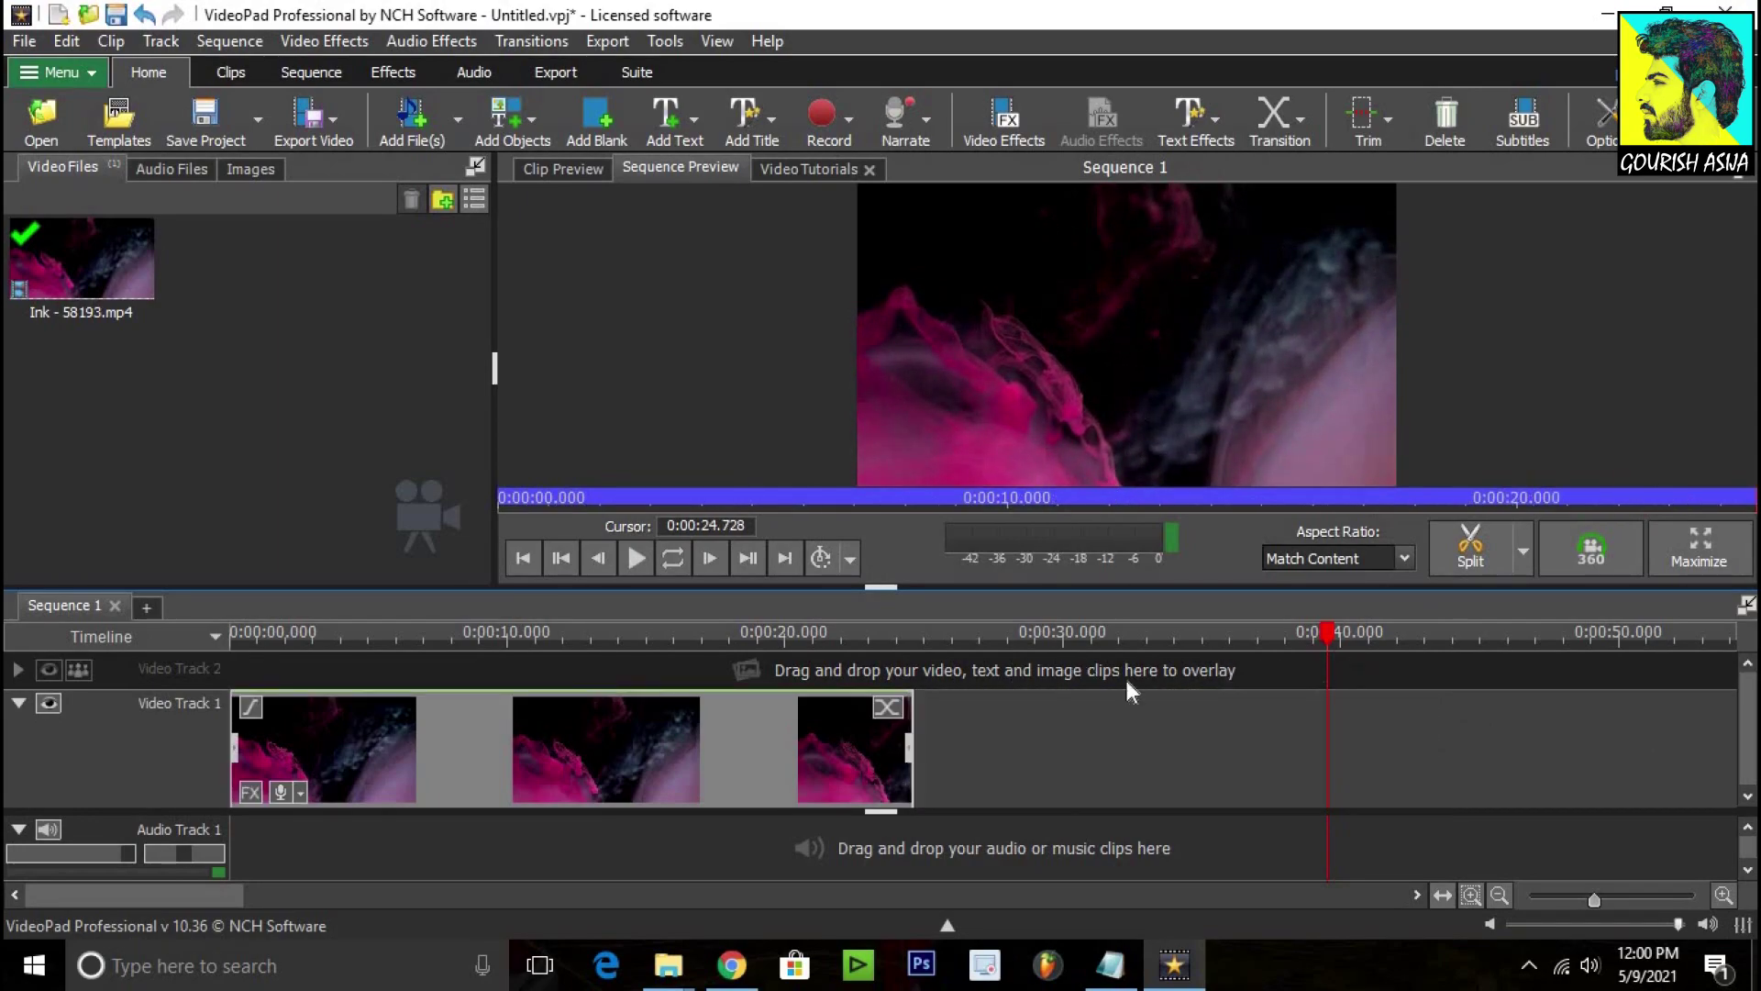
left_click(1105, 769)
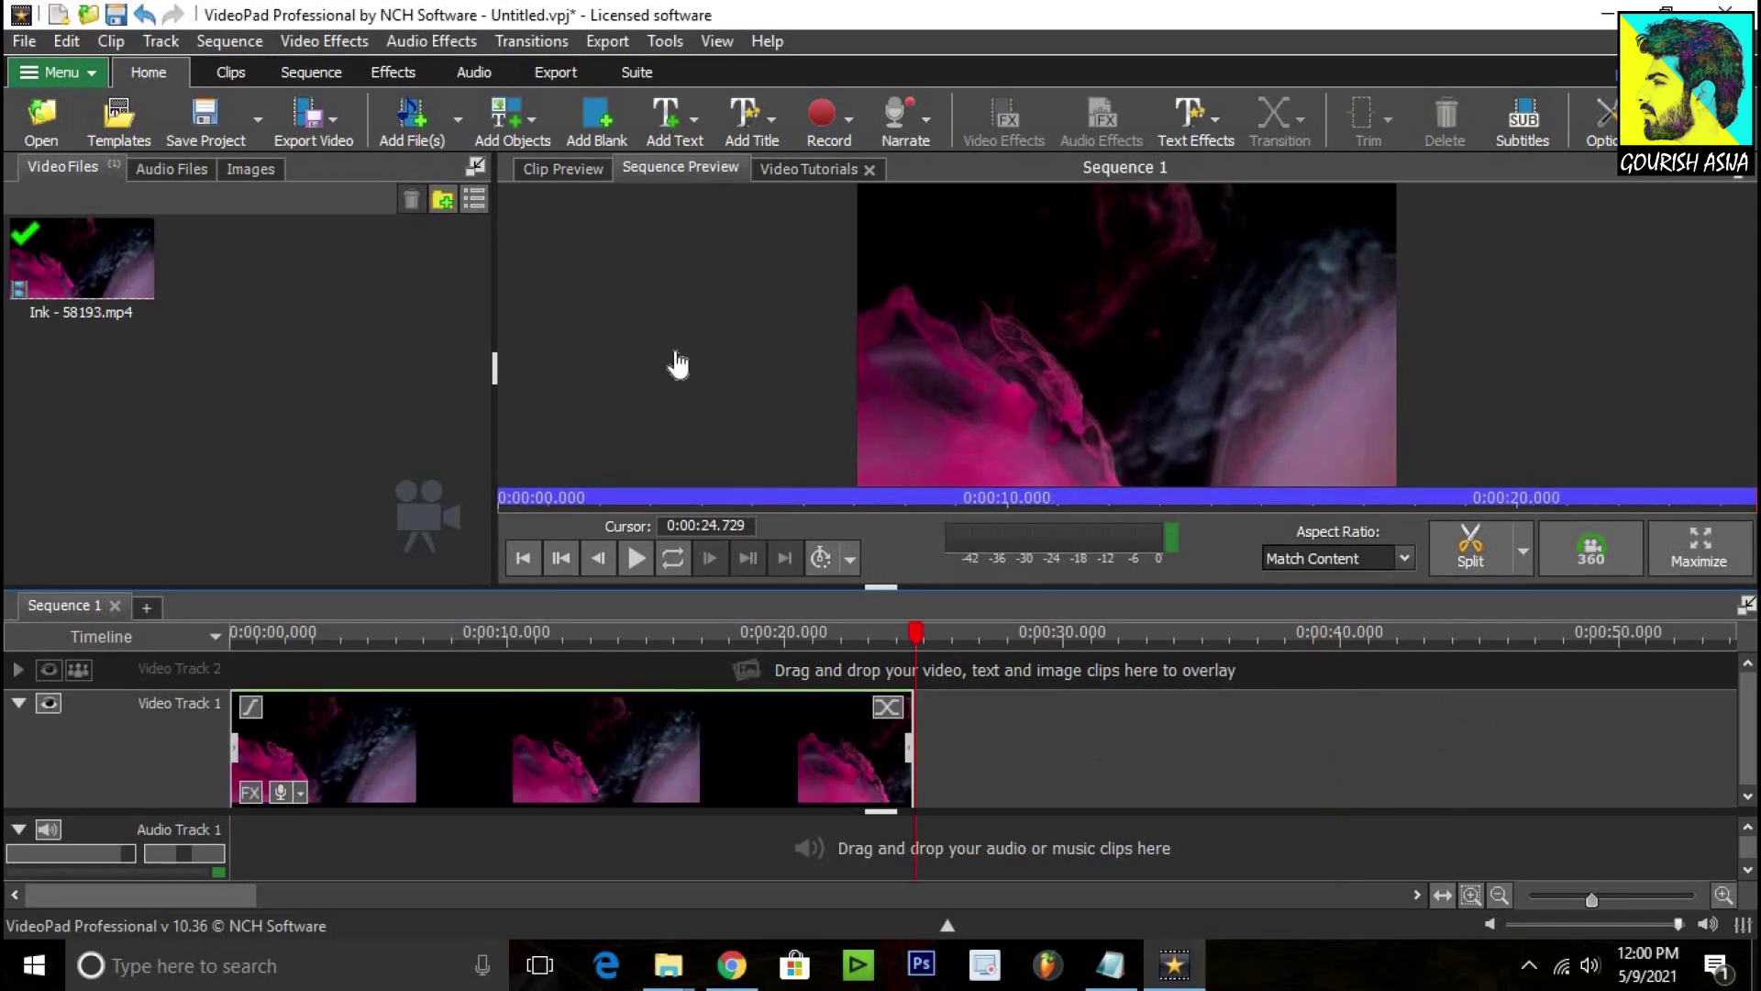
left_click_drag(739, 640, 910, 679)
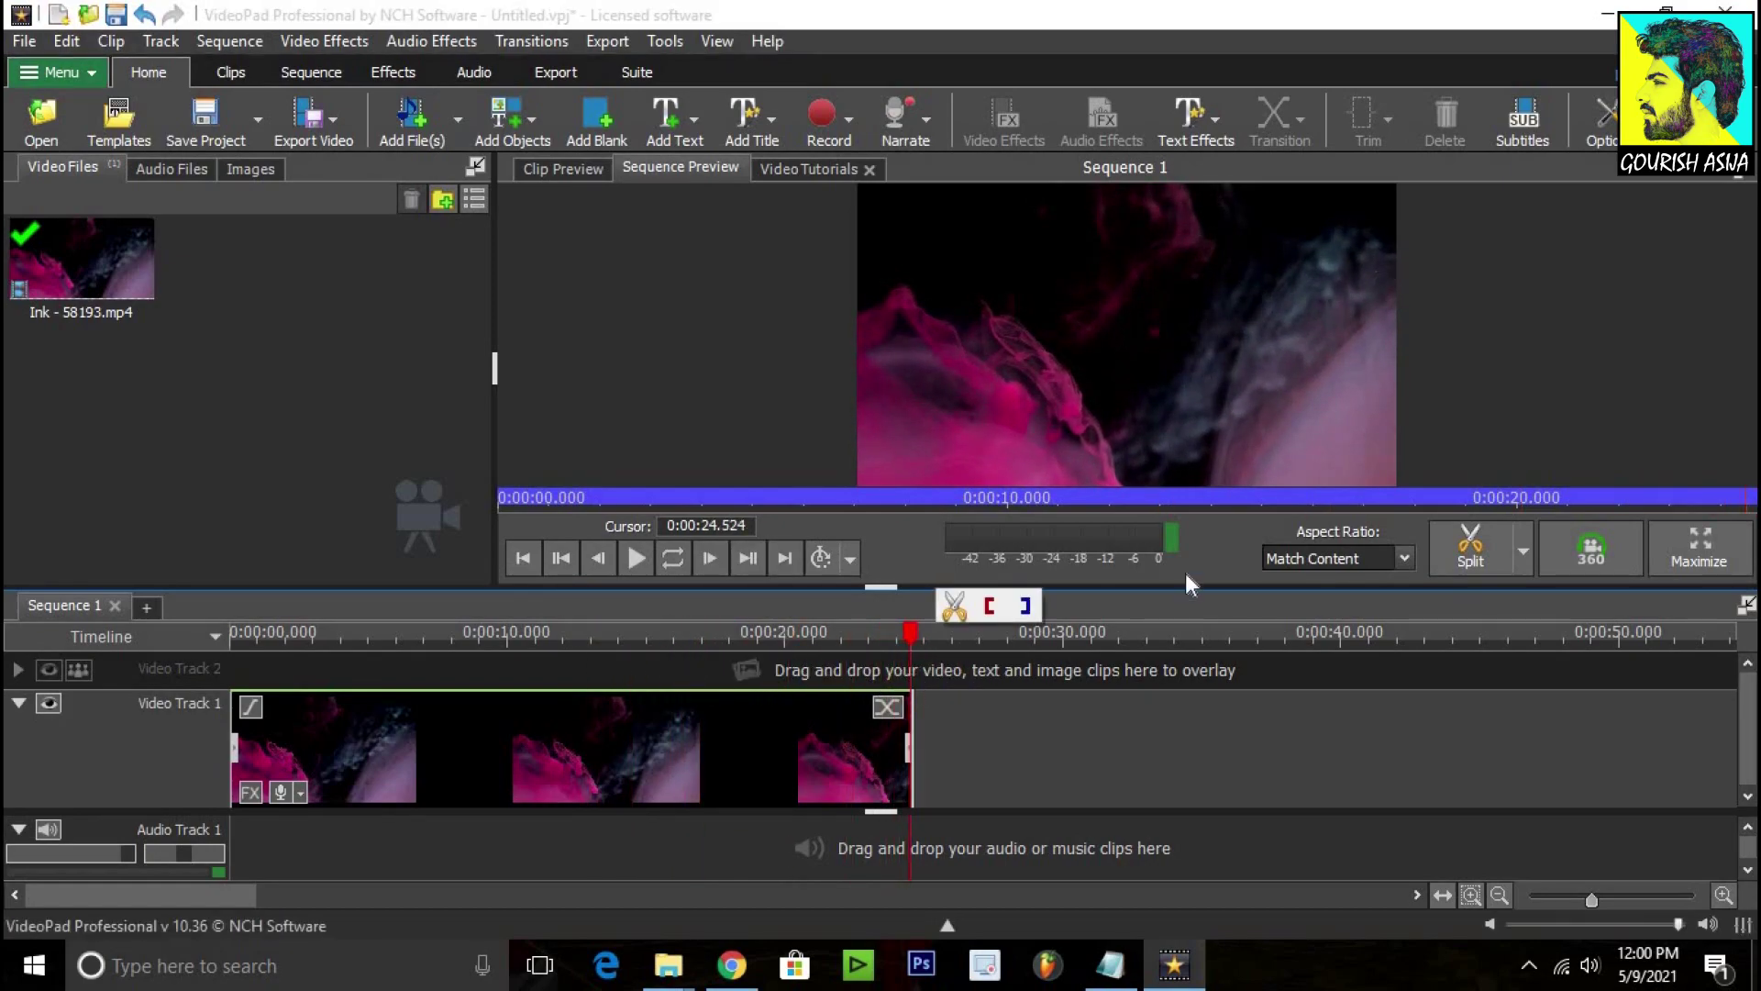
Step: Browse the available video effects for the Ink clip on Video Track 1 and add the Crop effect
left_click(250, 793)
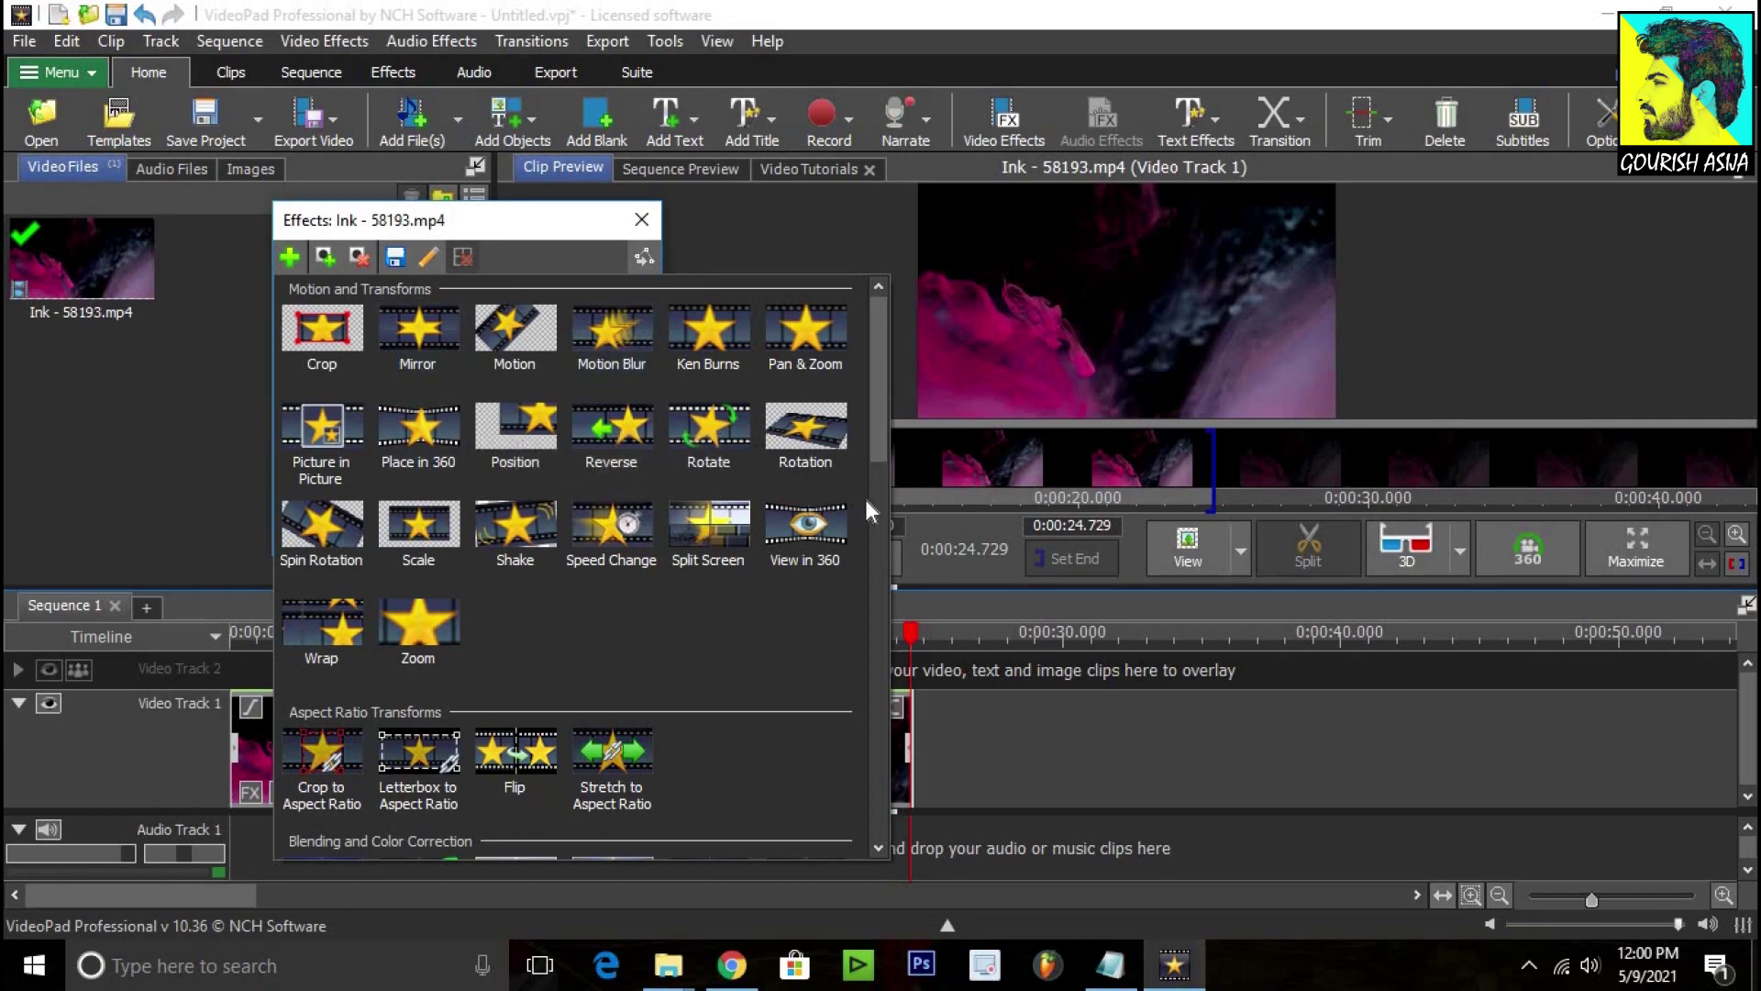
left_click_drag(877, 464, 879, 584)
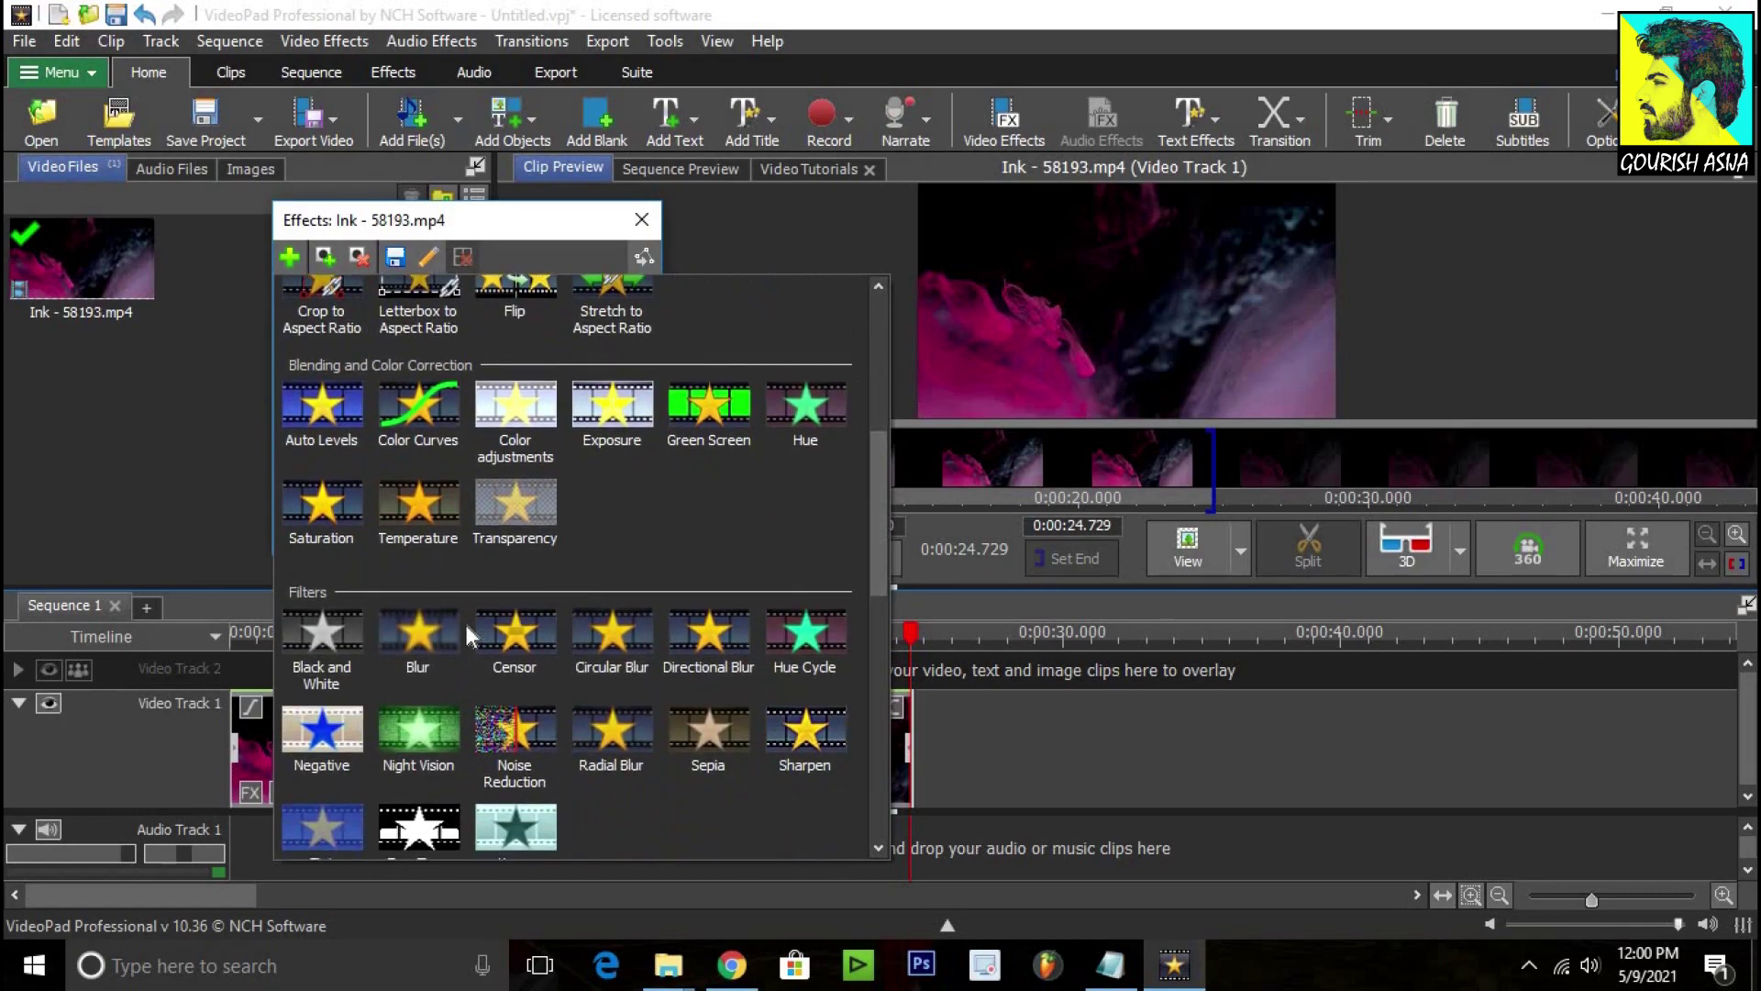
scroll(436, 724, "down", 3)
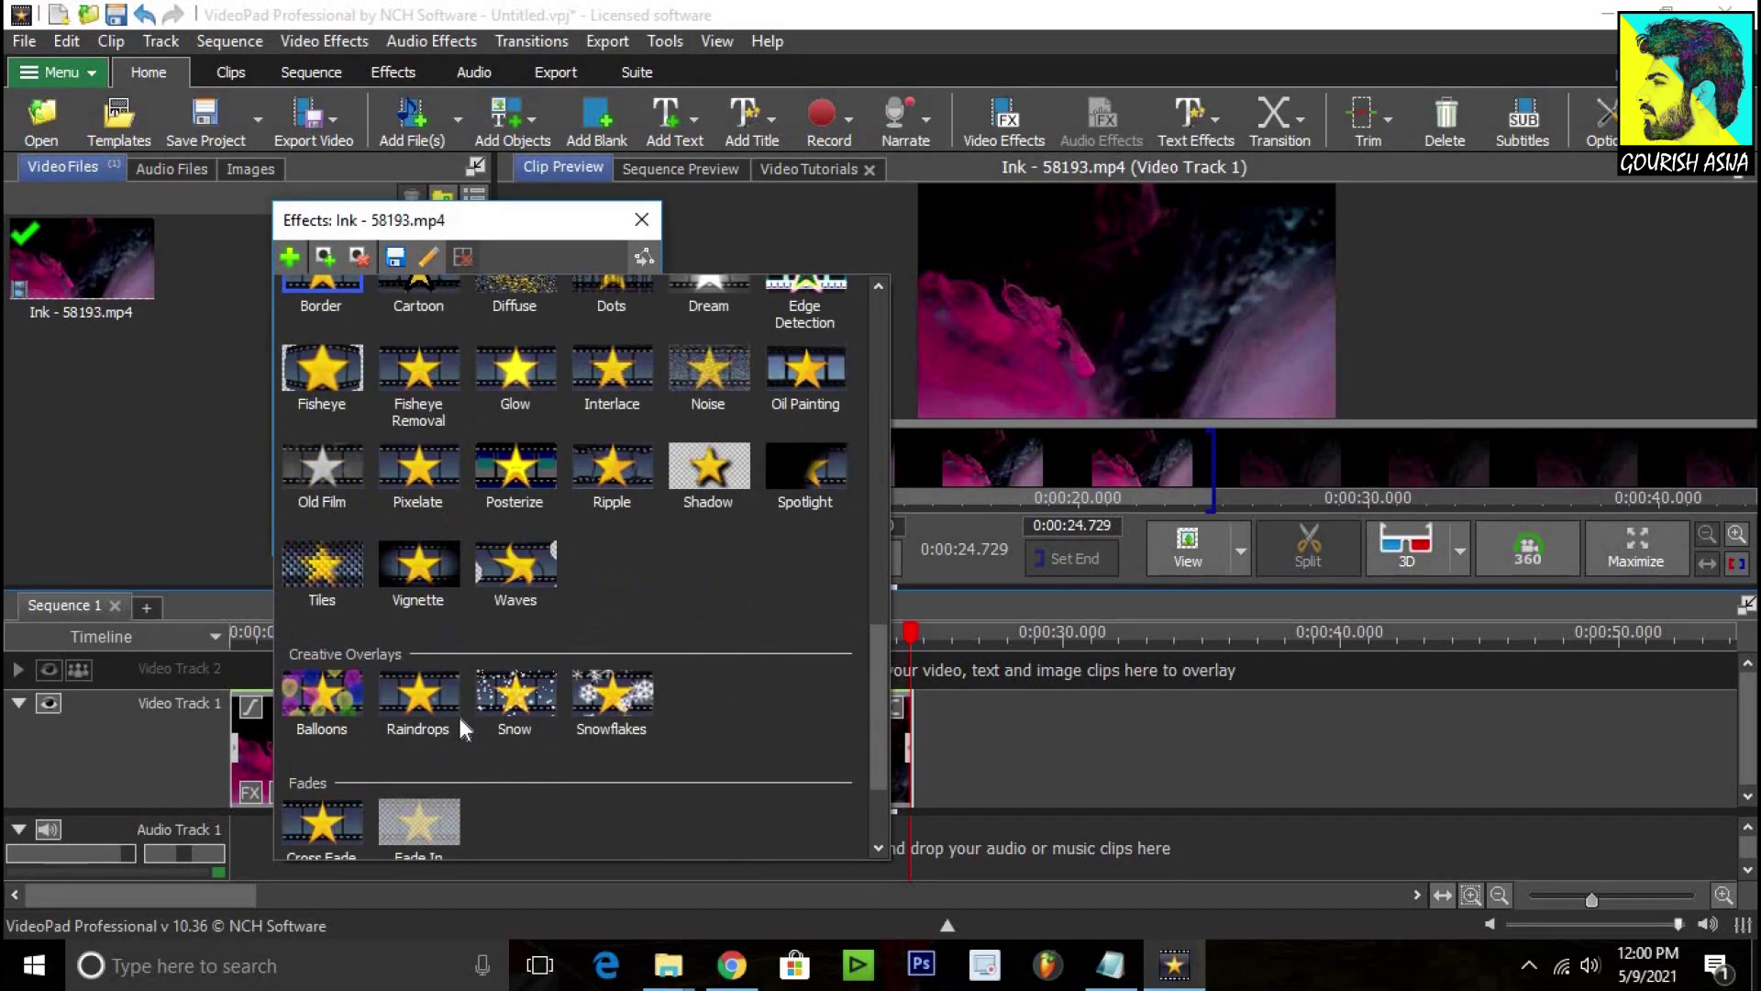
scroll(459, 719, "down", 3)
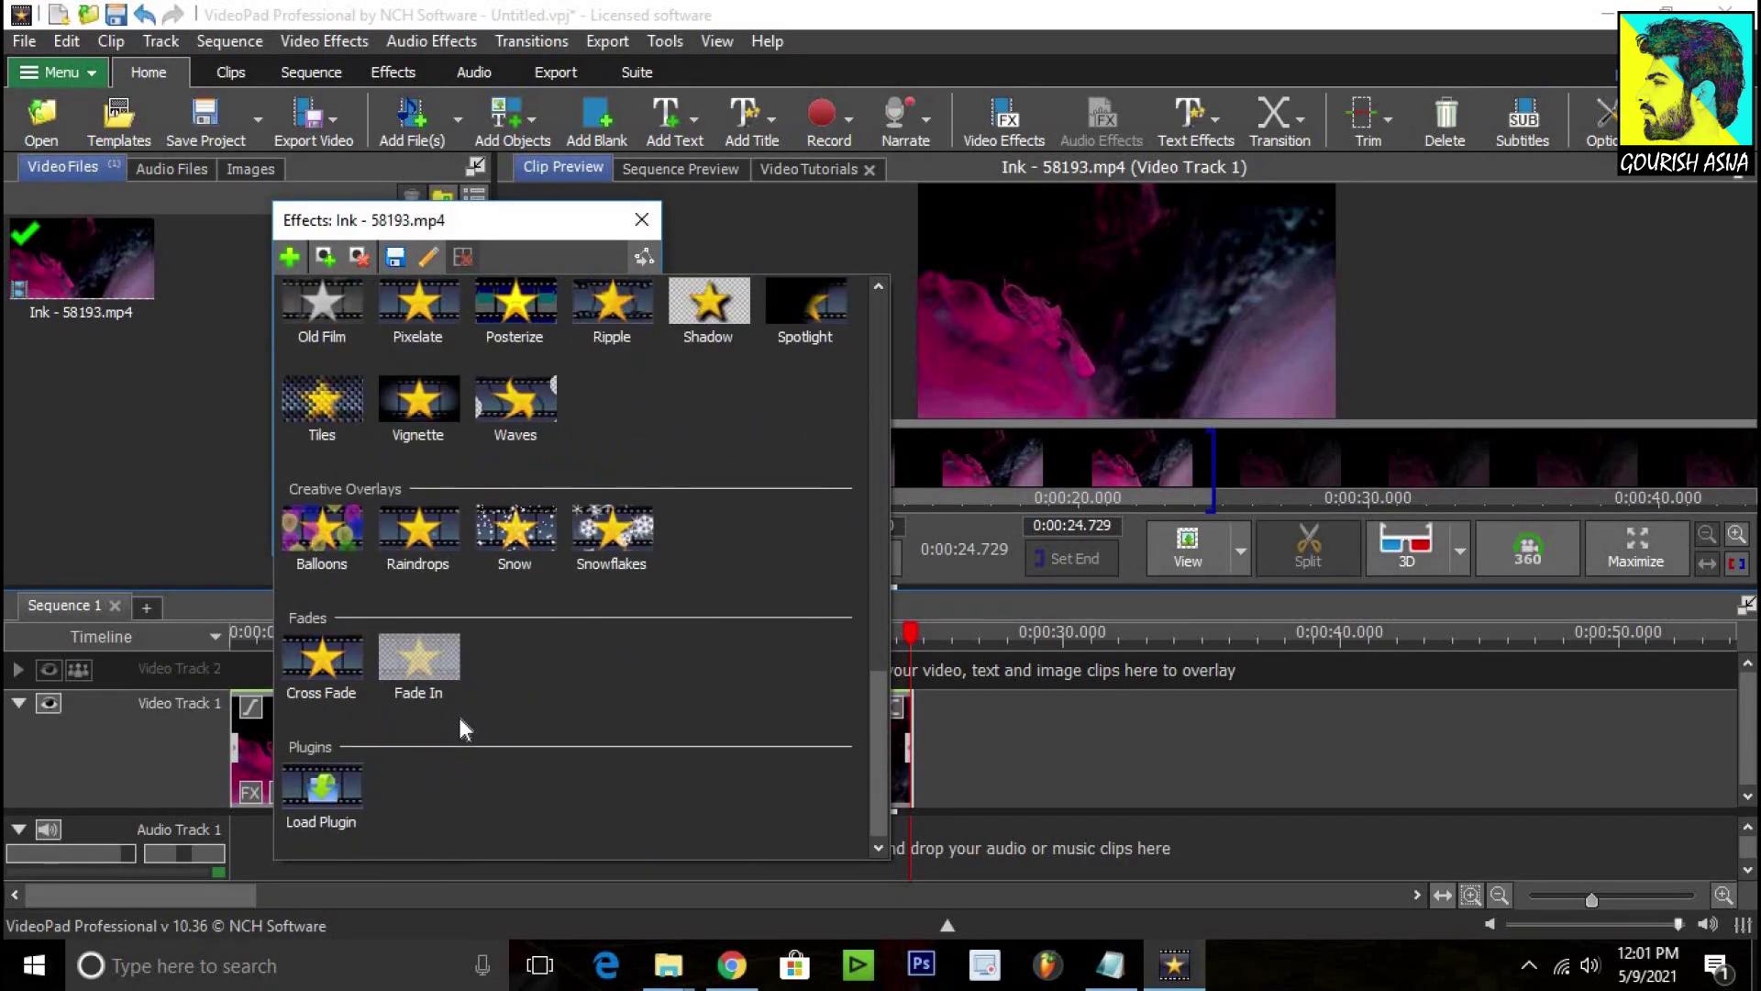
scroll(465, 714, "up", 20)
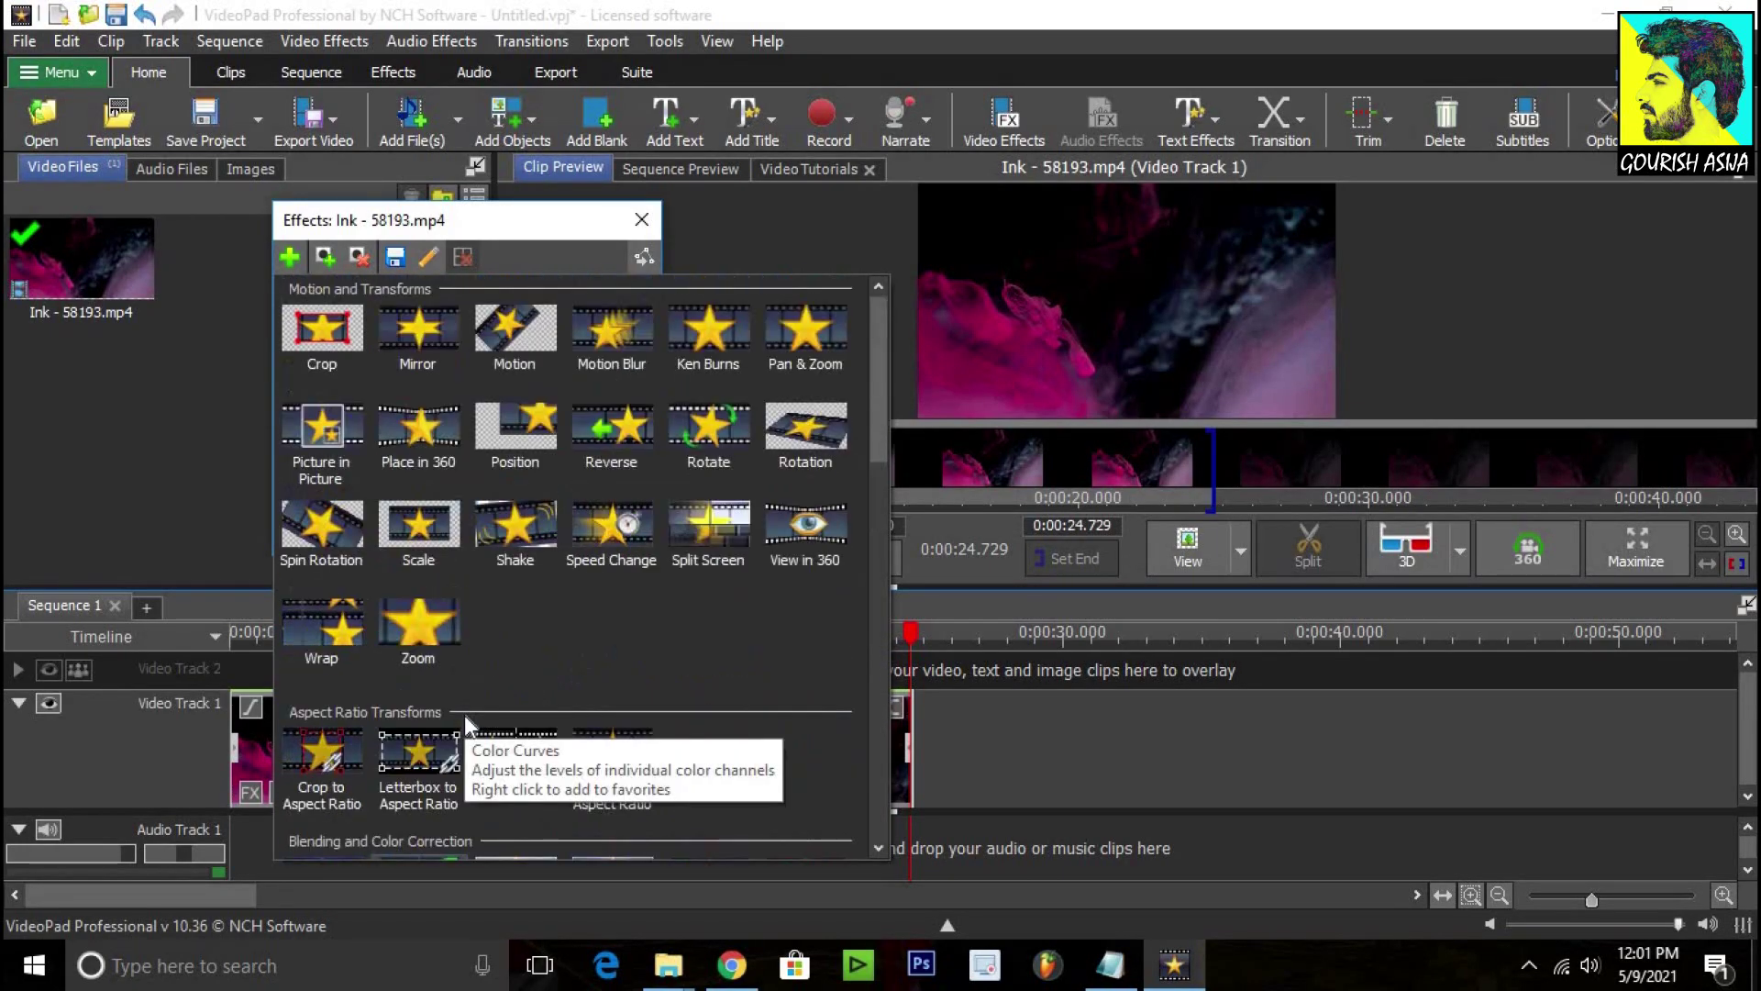
left_click(322, 356)
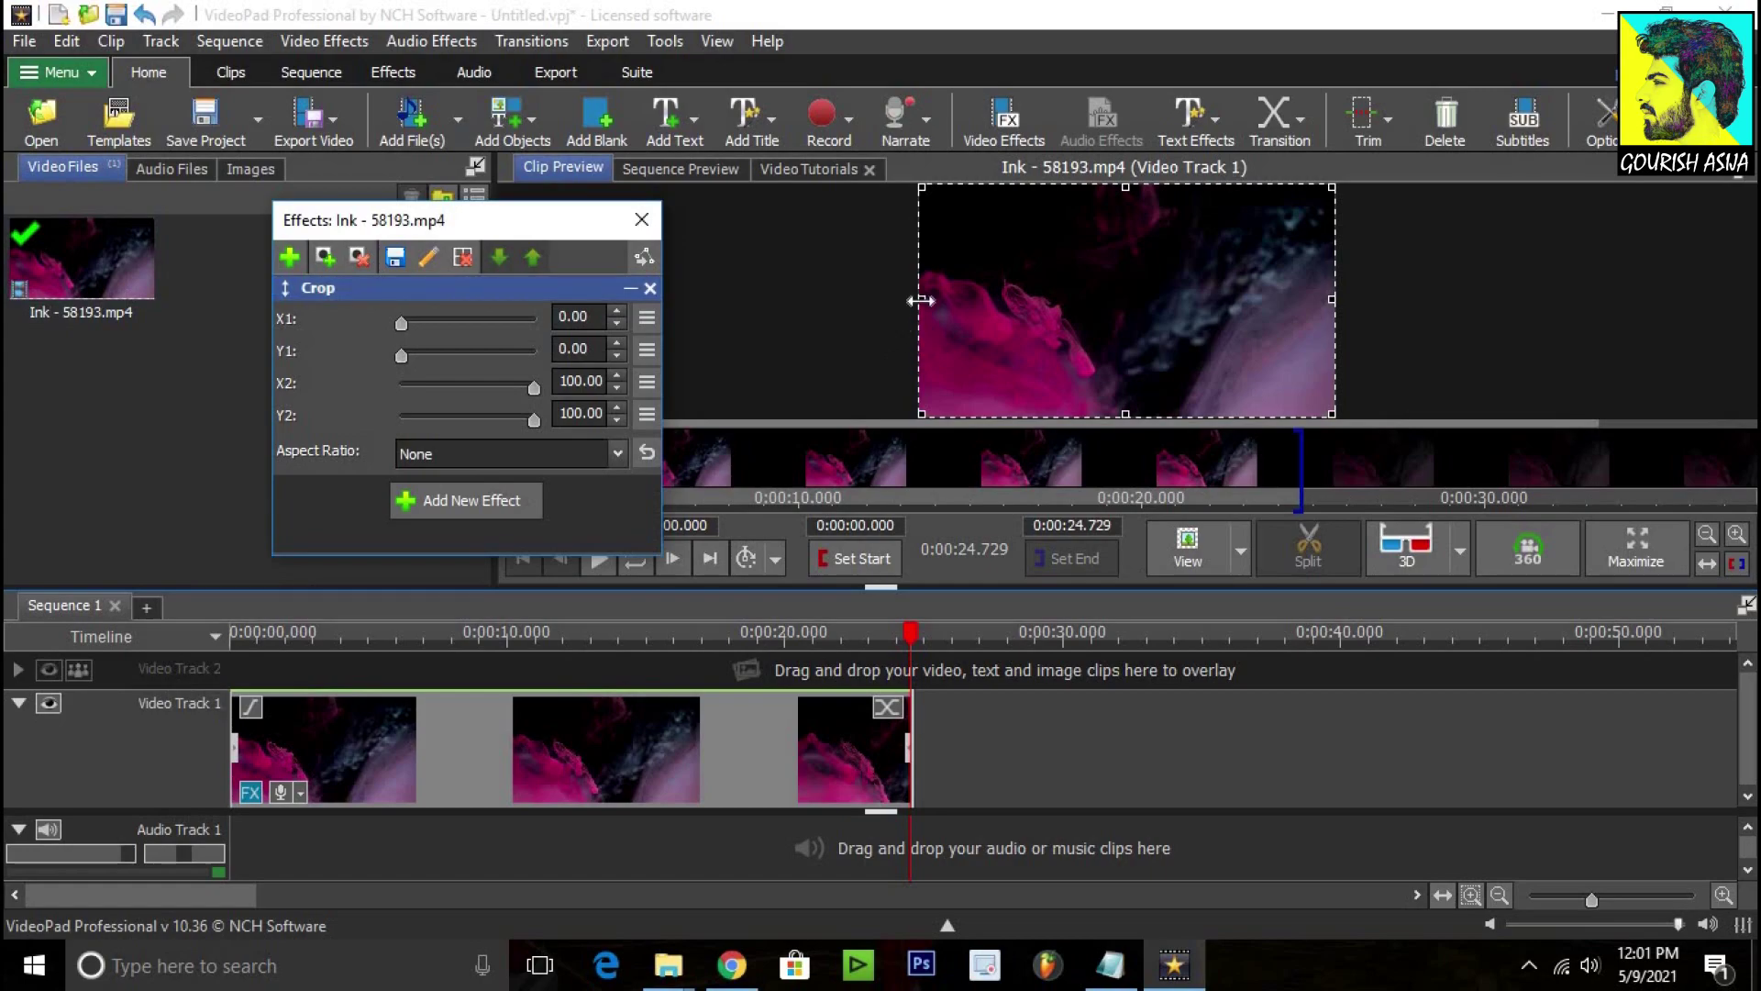
Step: Crop the Ink clip with X1 at 6.48 and Y1 at 12.09, and check the result in the sequence preview
left_click_drag(922, 299, 946, 312)
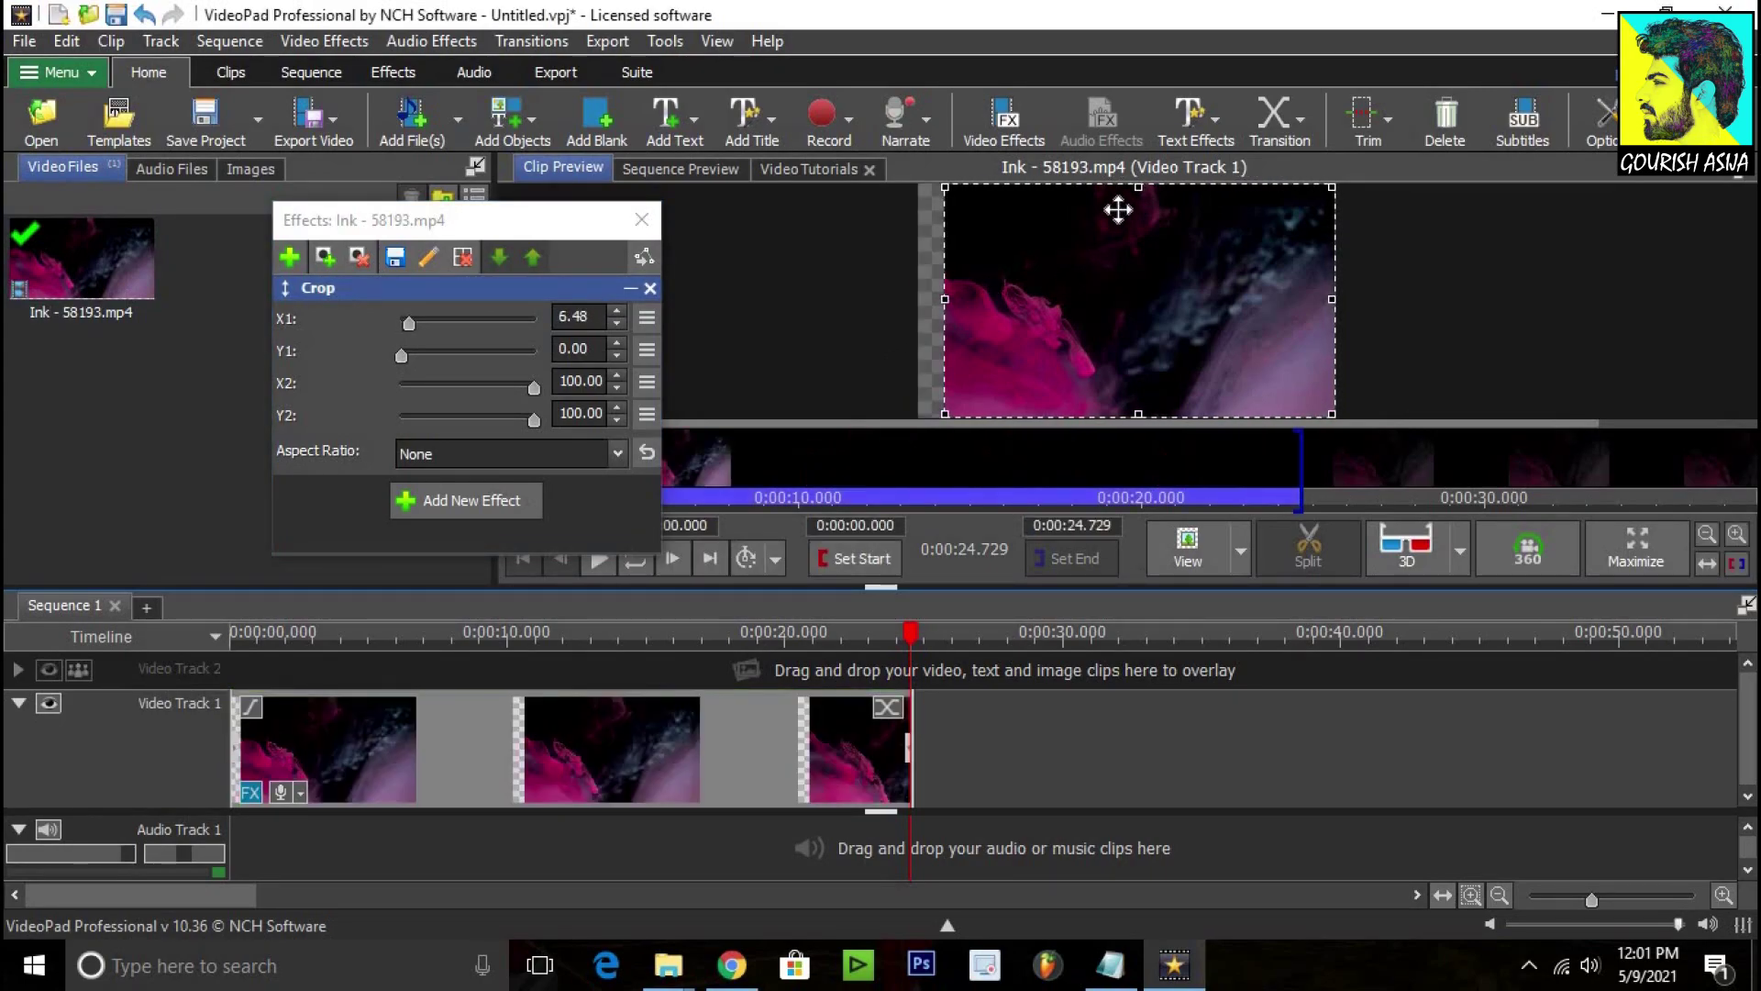
left_click_drag(1136, 190, 1131, 218)
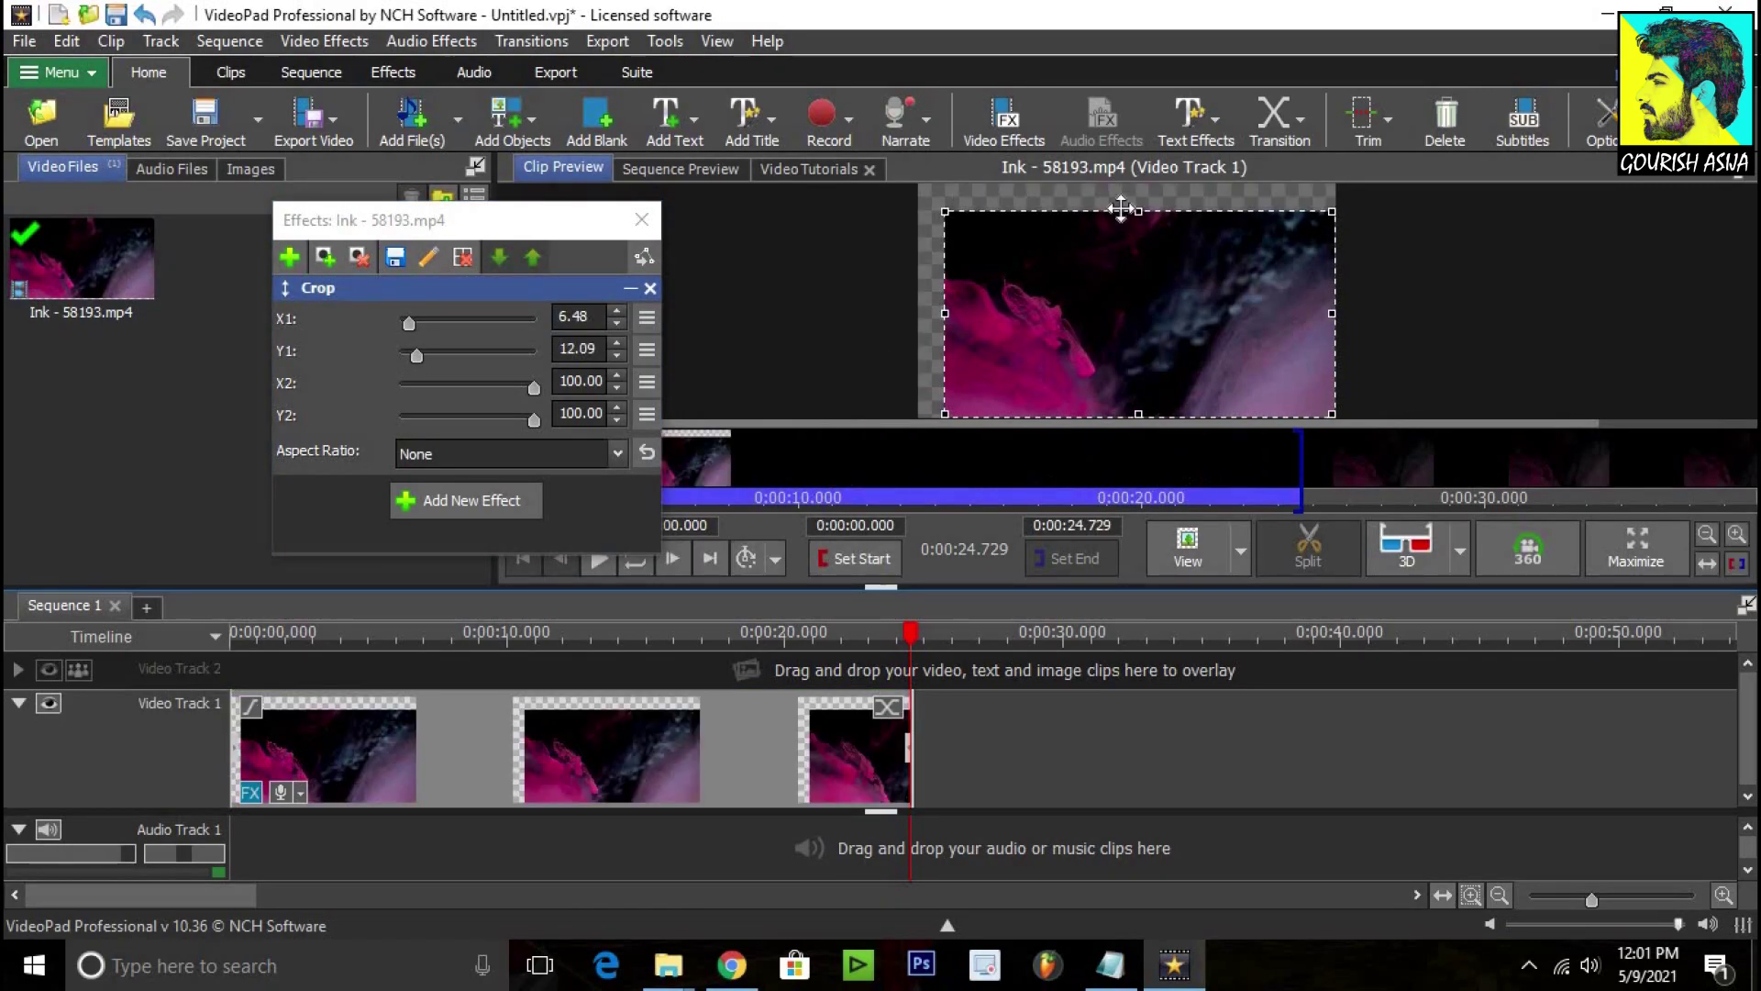
left_click(641, 220)
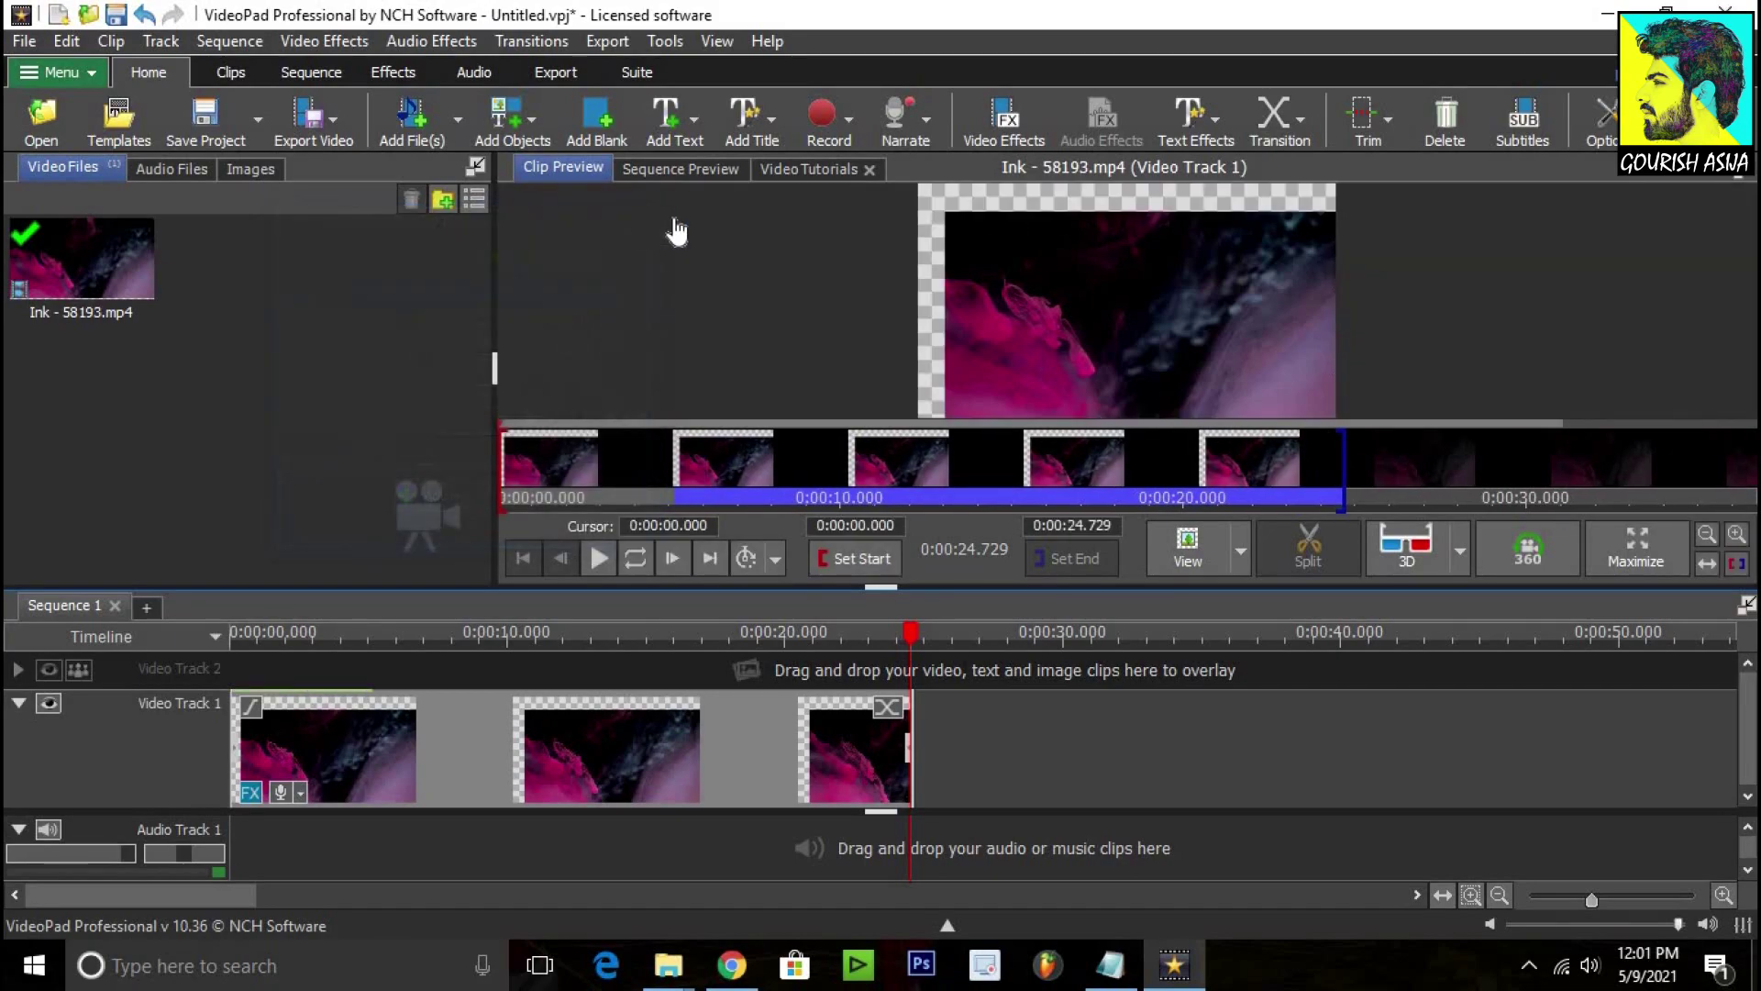
left_click(1307, 796)
left_click(570, 641)
left_click(466, 641)
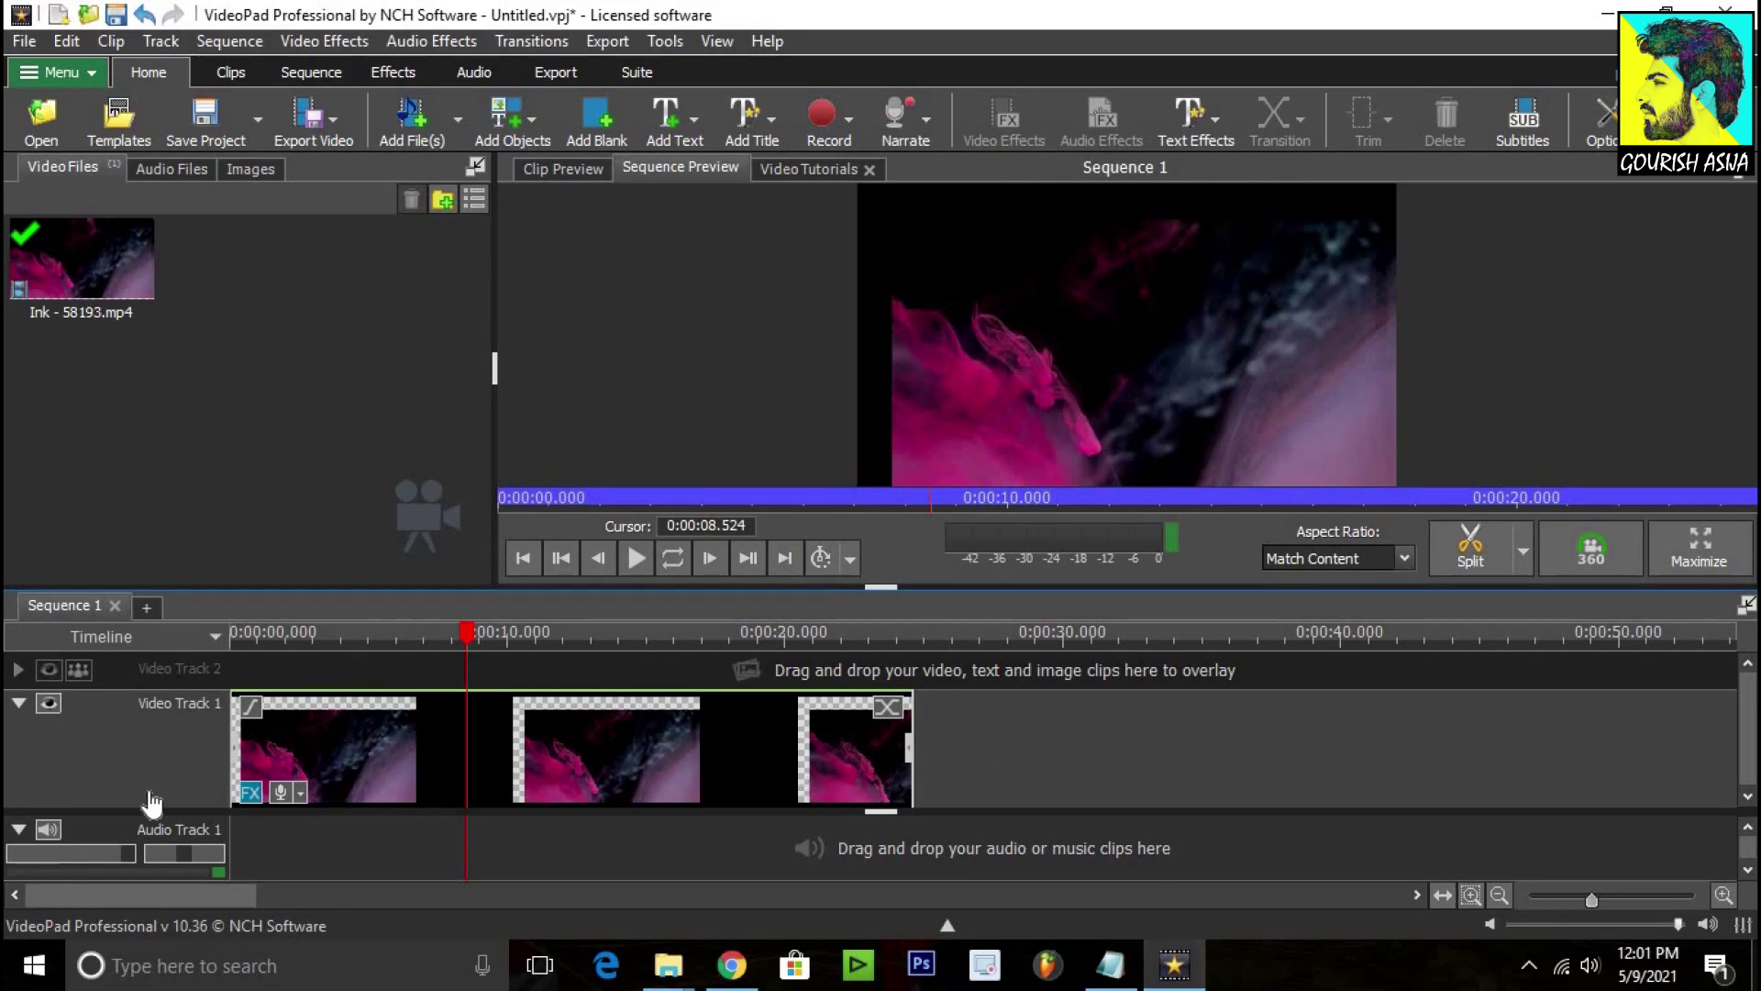
Step: Add the Color adjustments effect to the Ink clip with brightness 30.60, contrast -12.00 and gamma 1.52
left_click(249, 794)
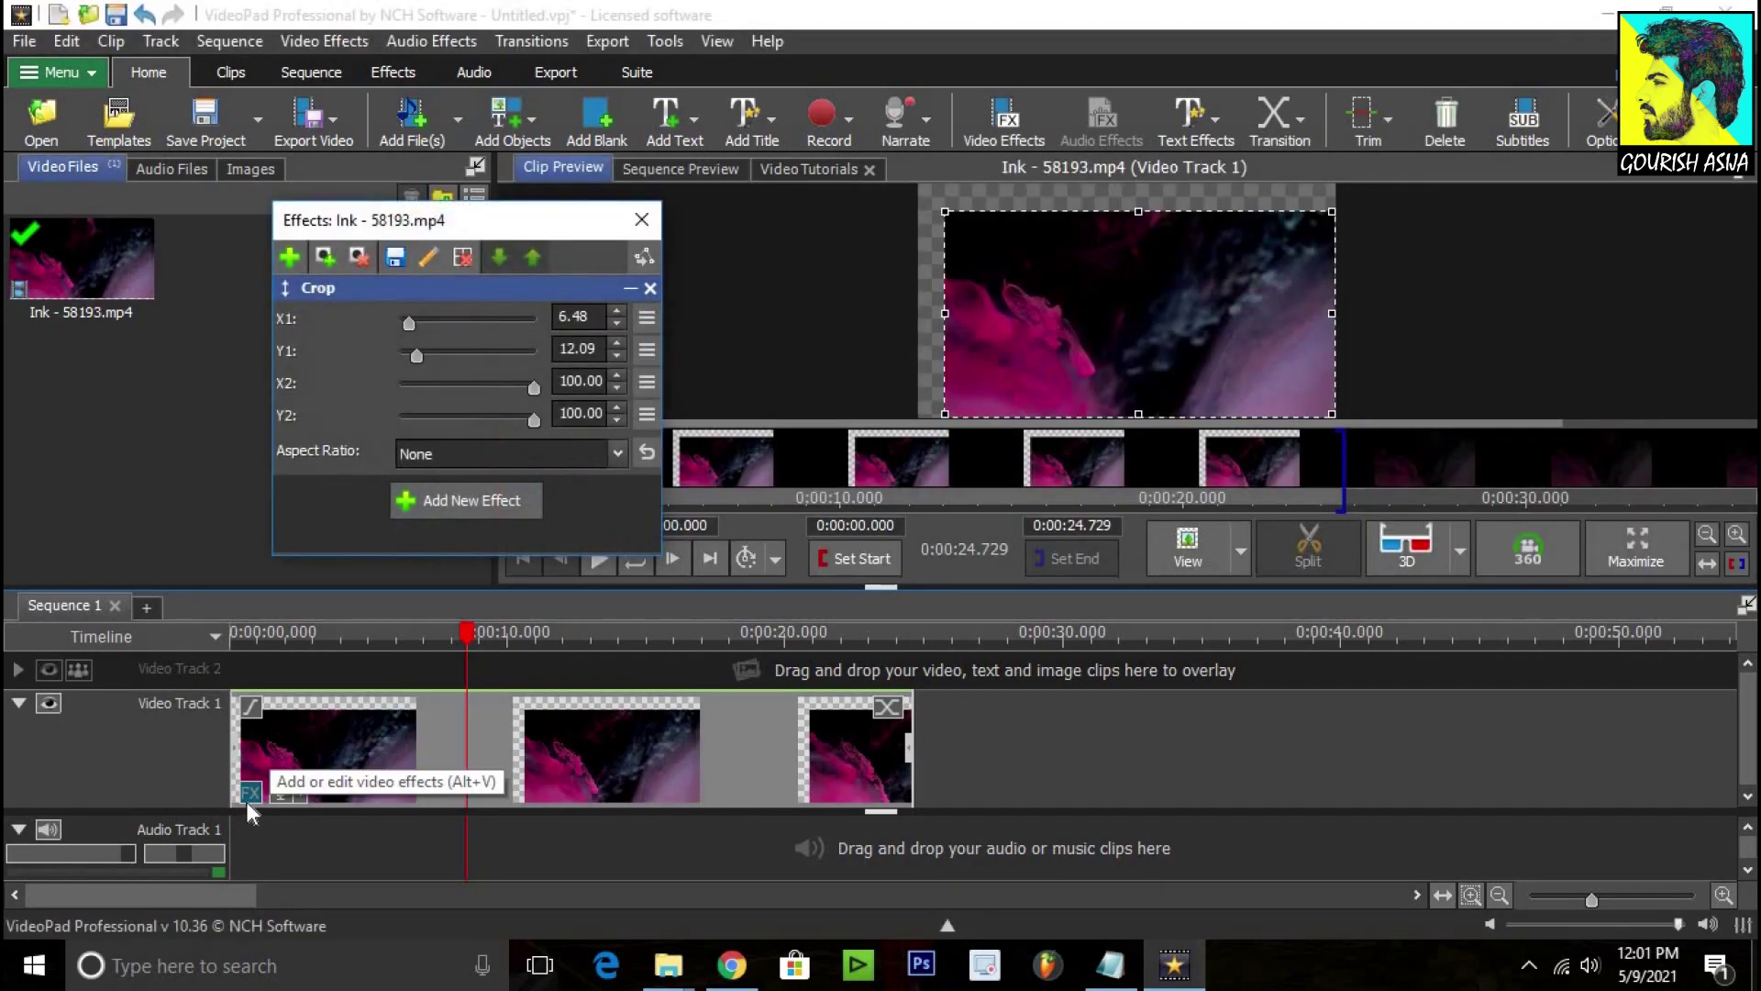
left_click(294, 266)
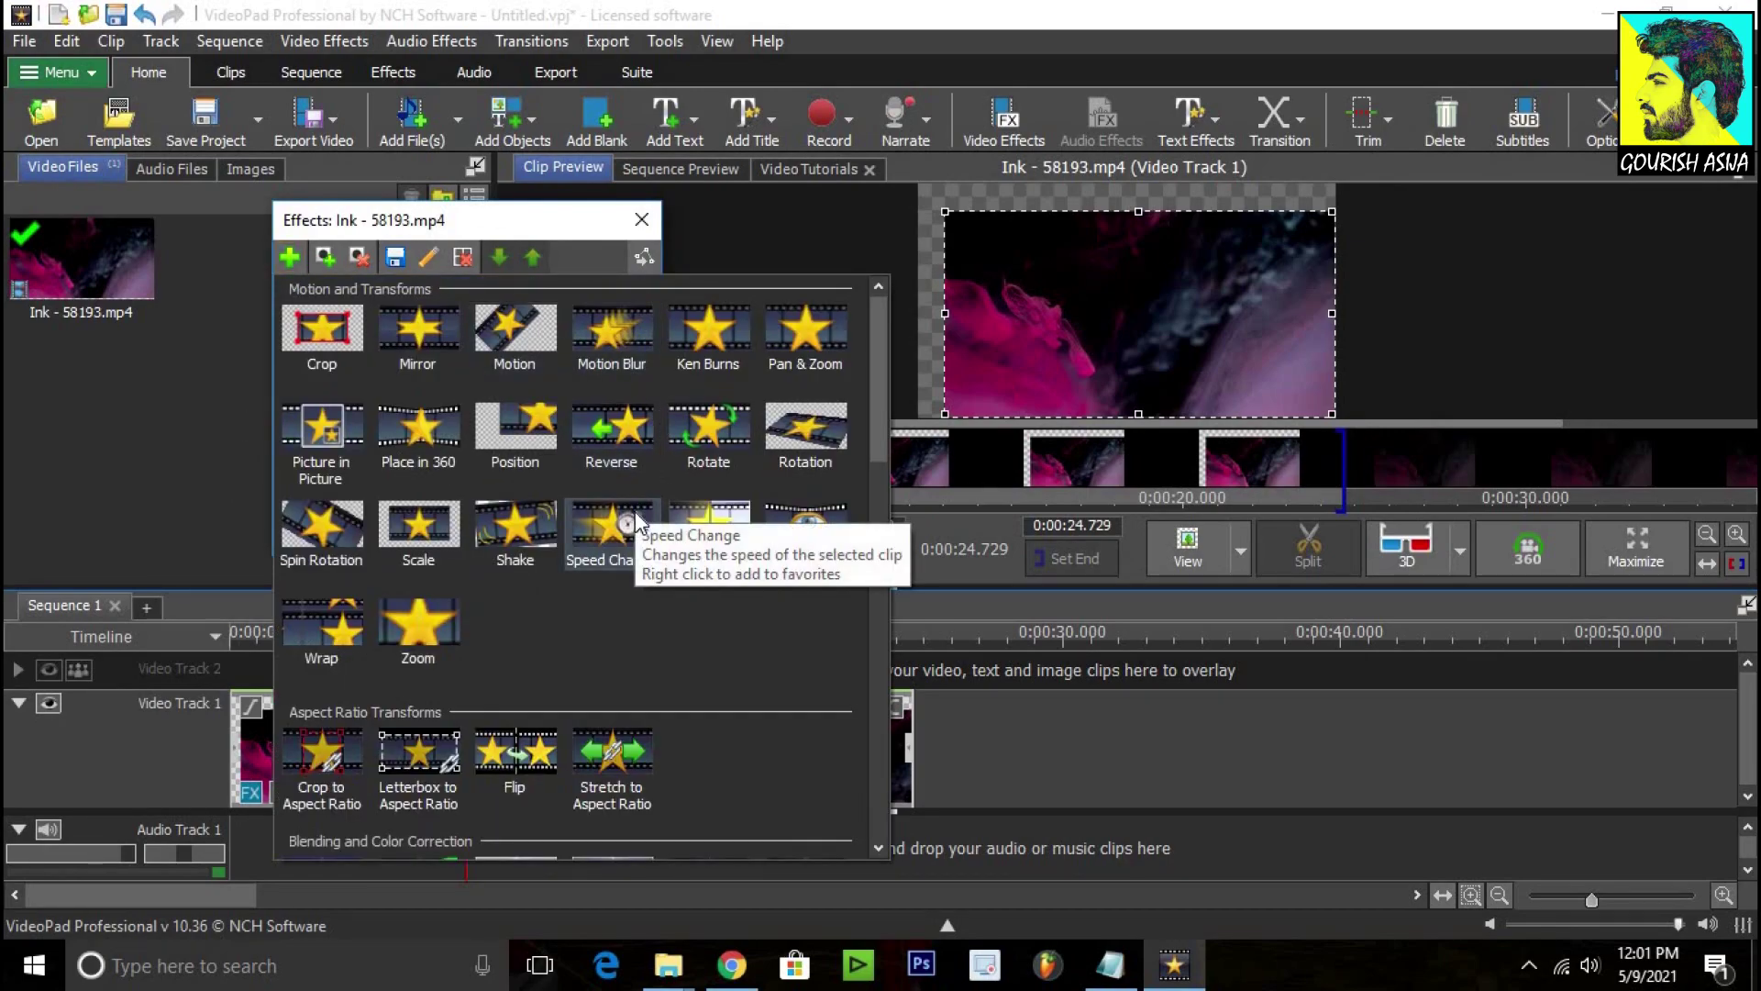
scroll(639, 521, "down", 4)
scroll(639, 527, "up", 1)
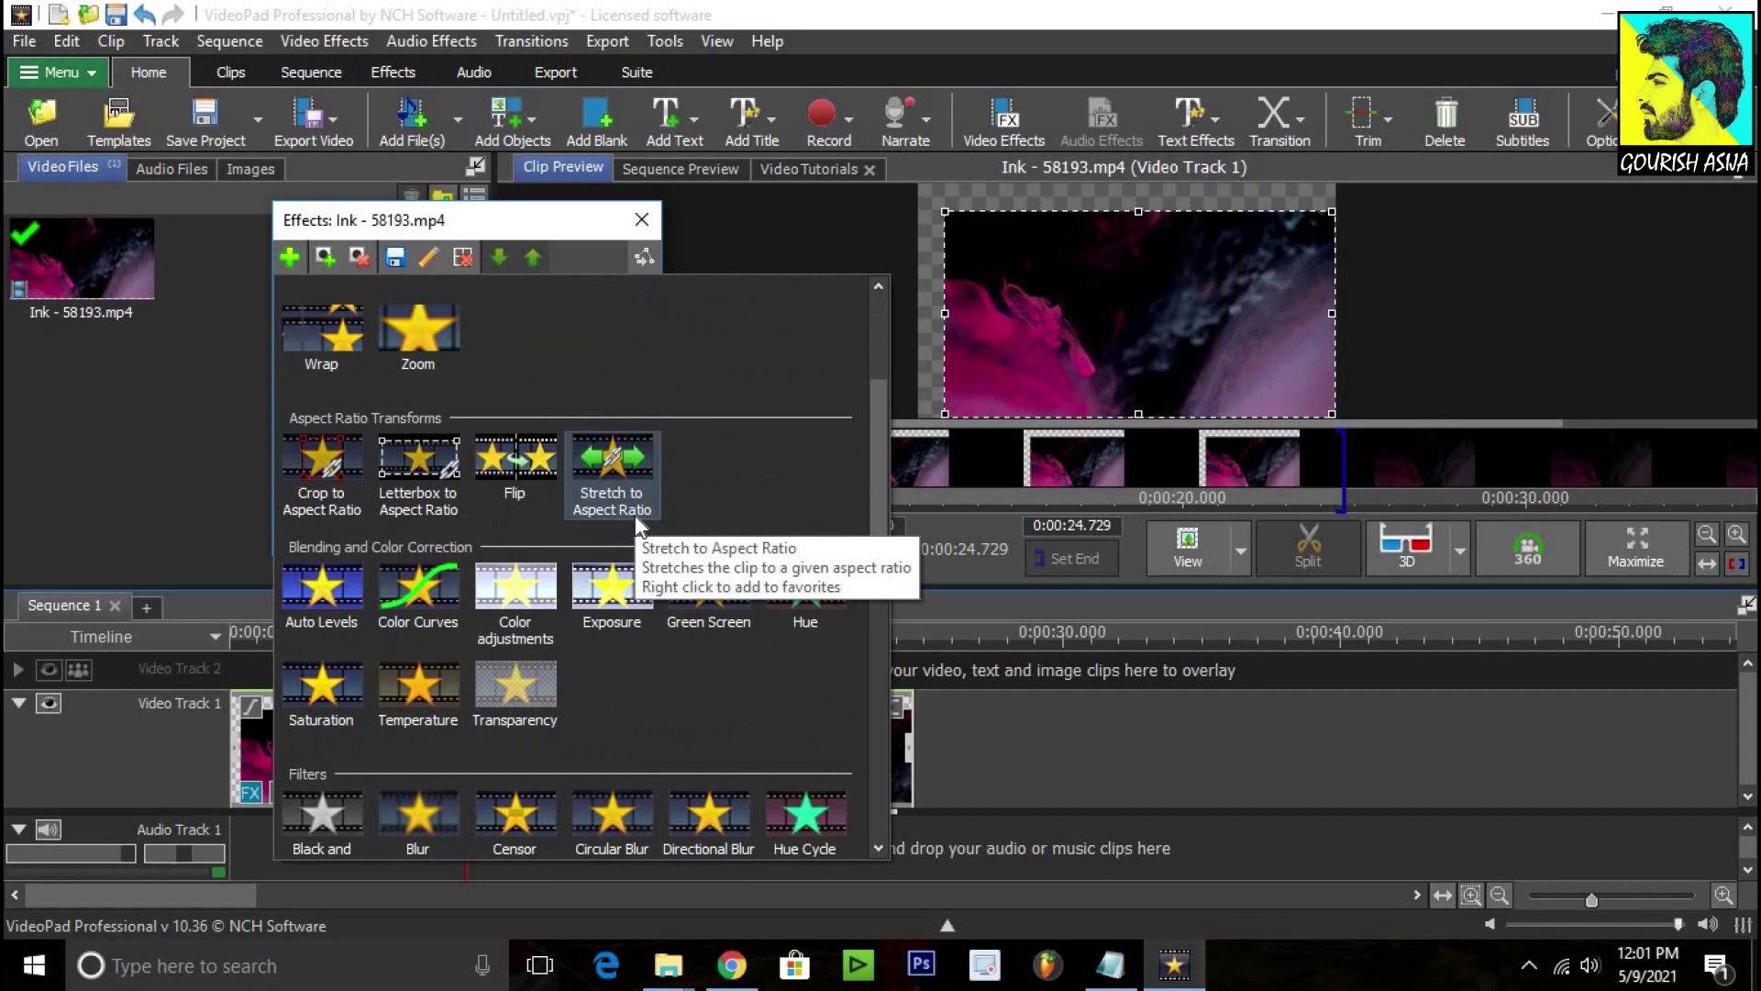
scroll(640, 525, "down", 1)
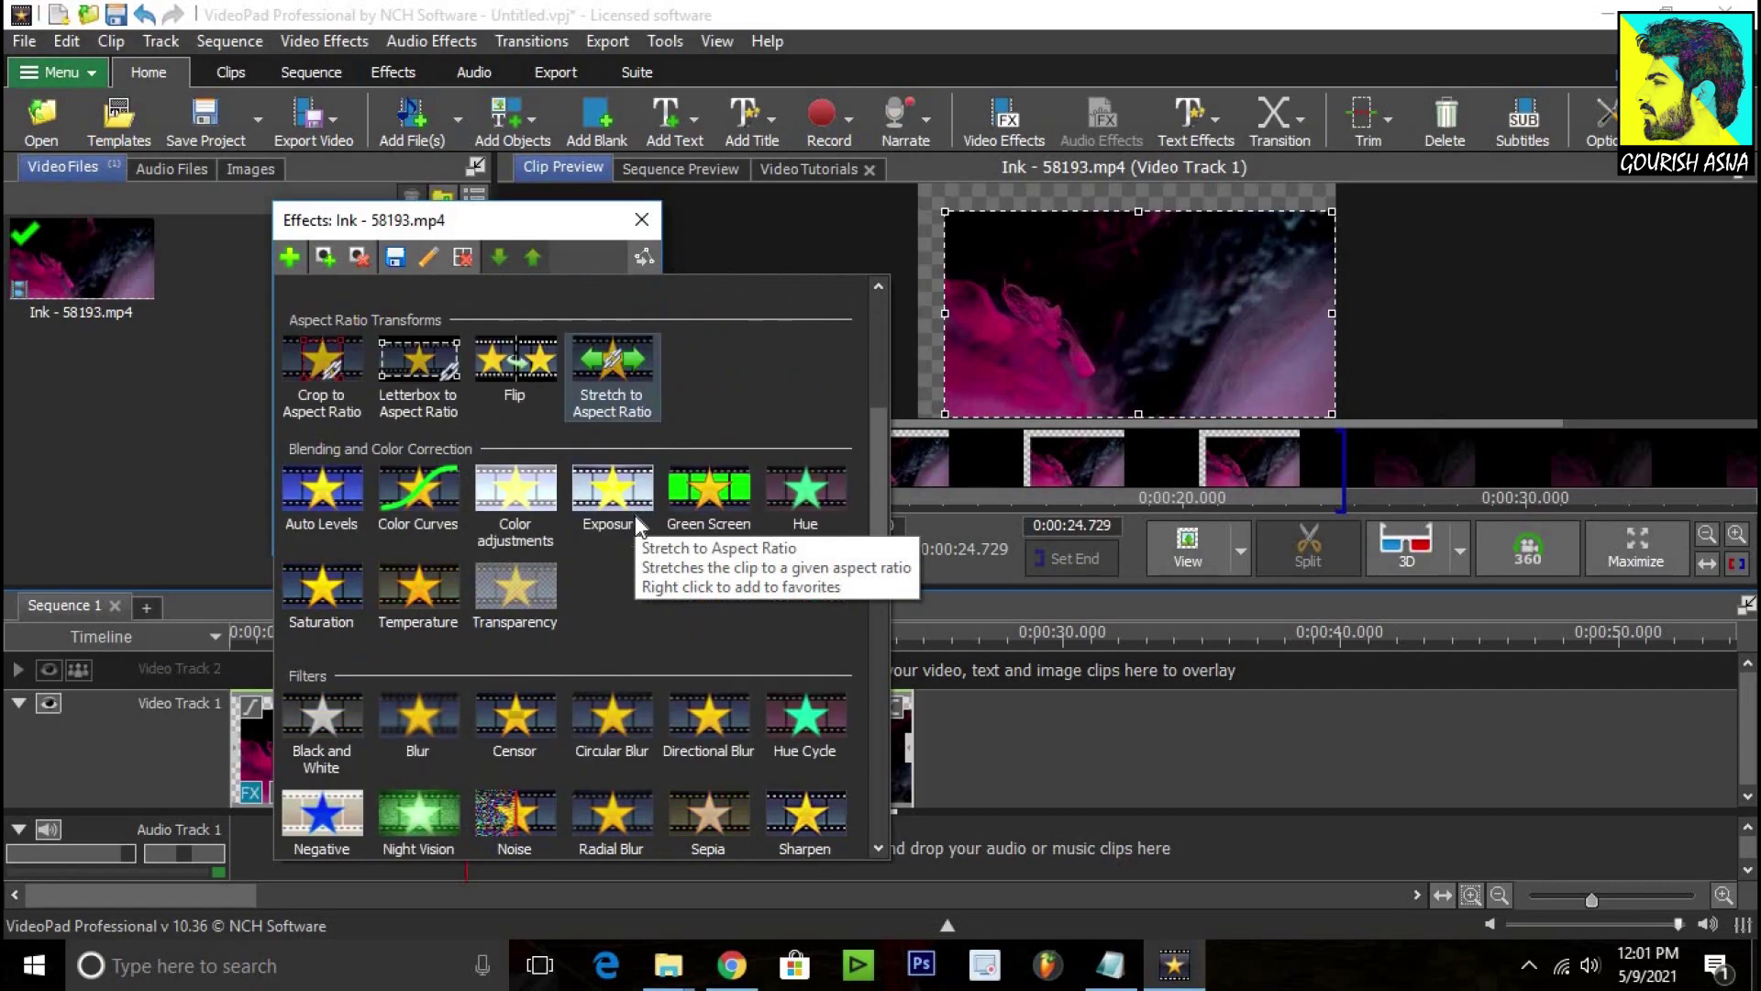
left_click(505, 491)
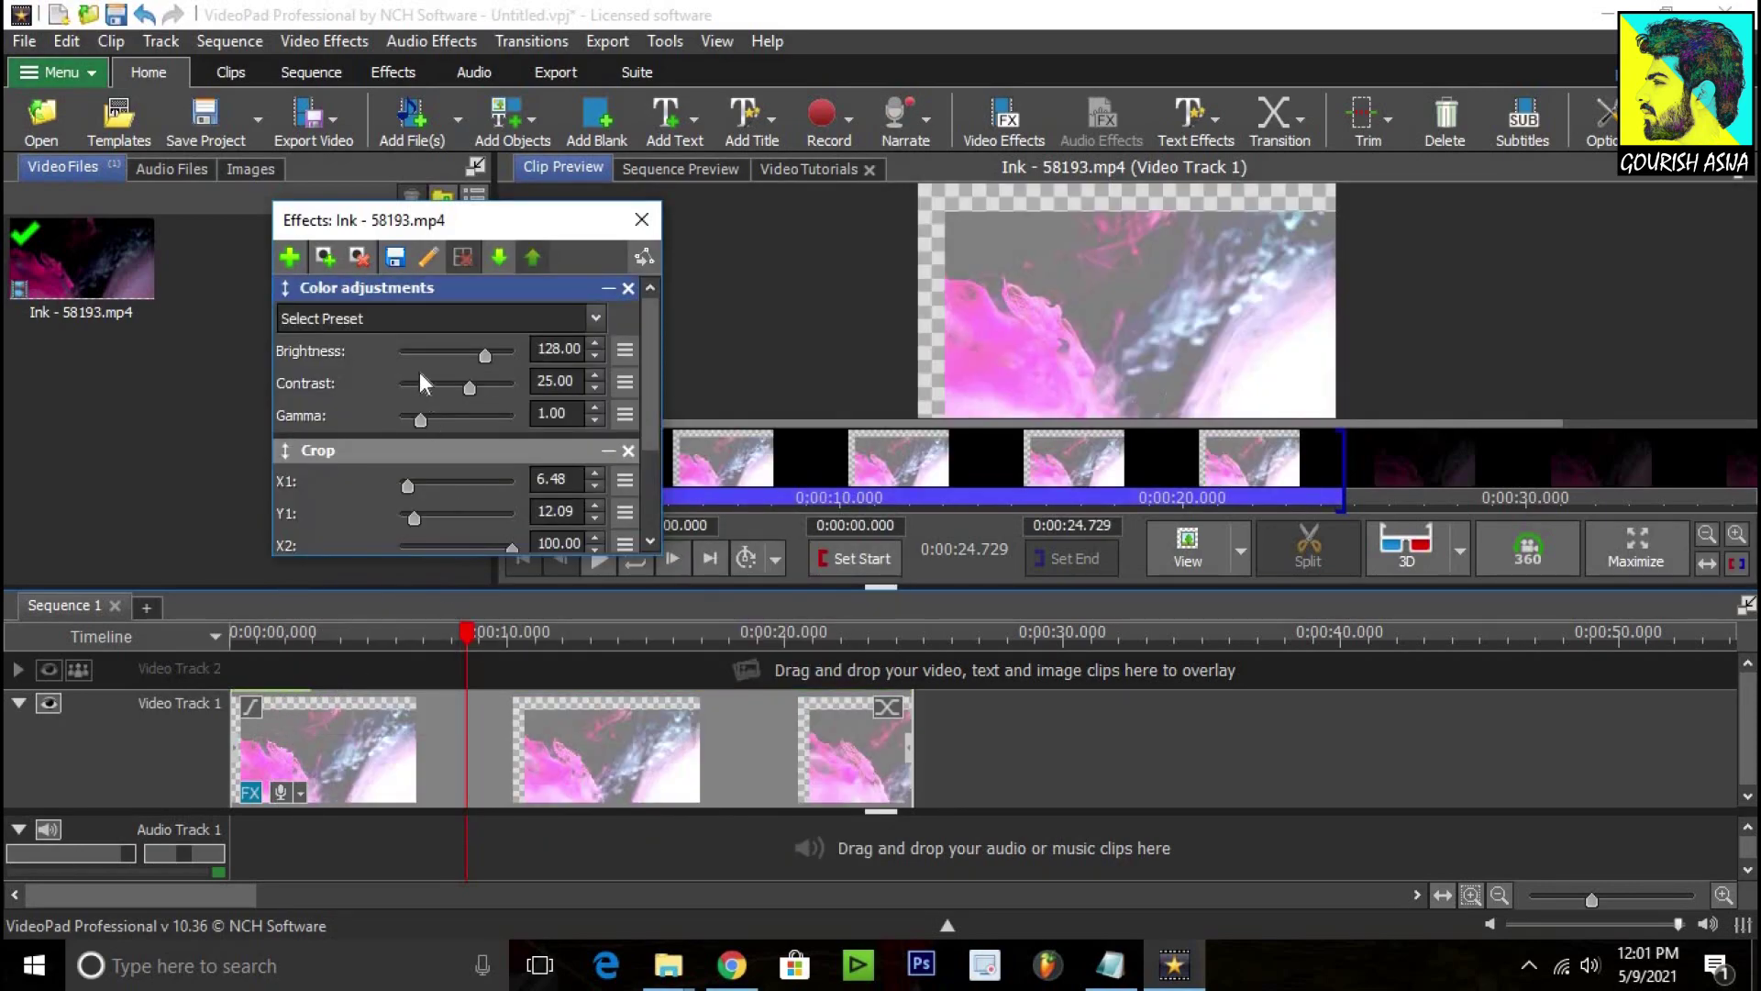
left_click_drag(486, 354, 435, 425)
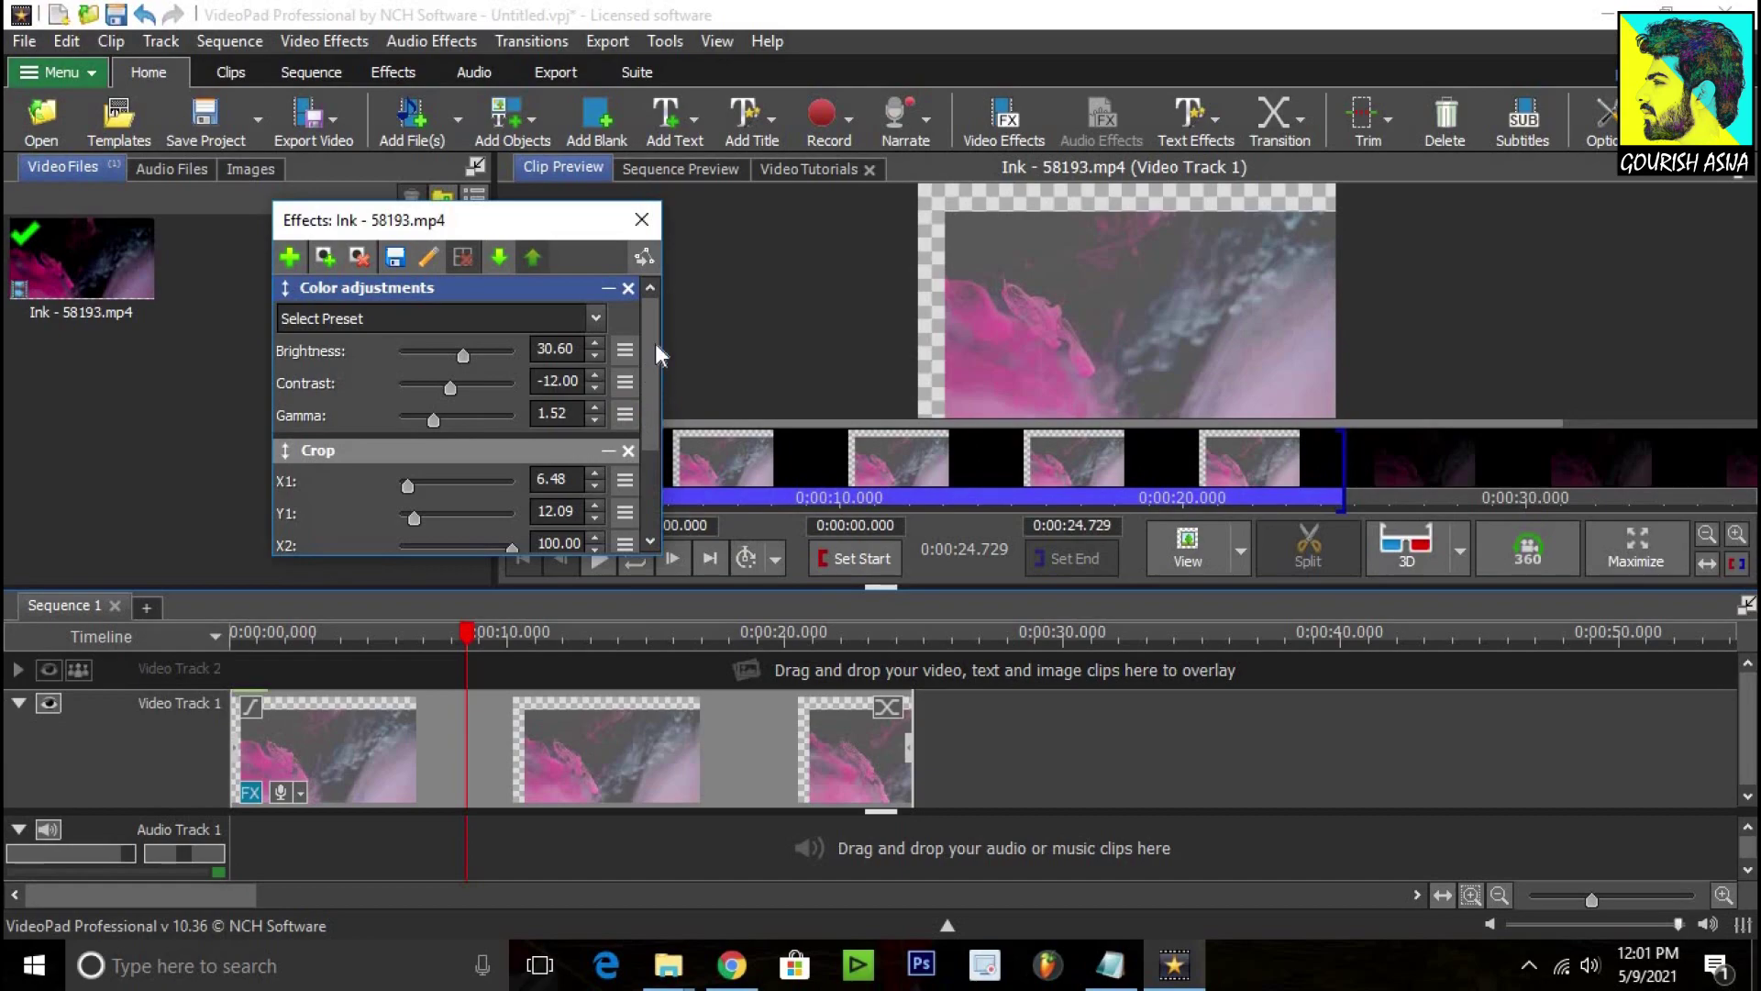
Step: Remove the Crop effect from the Ink clip and scrub through the clip in the sequence
left_click_drag(655, 343, 646, 498)
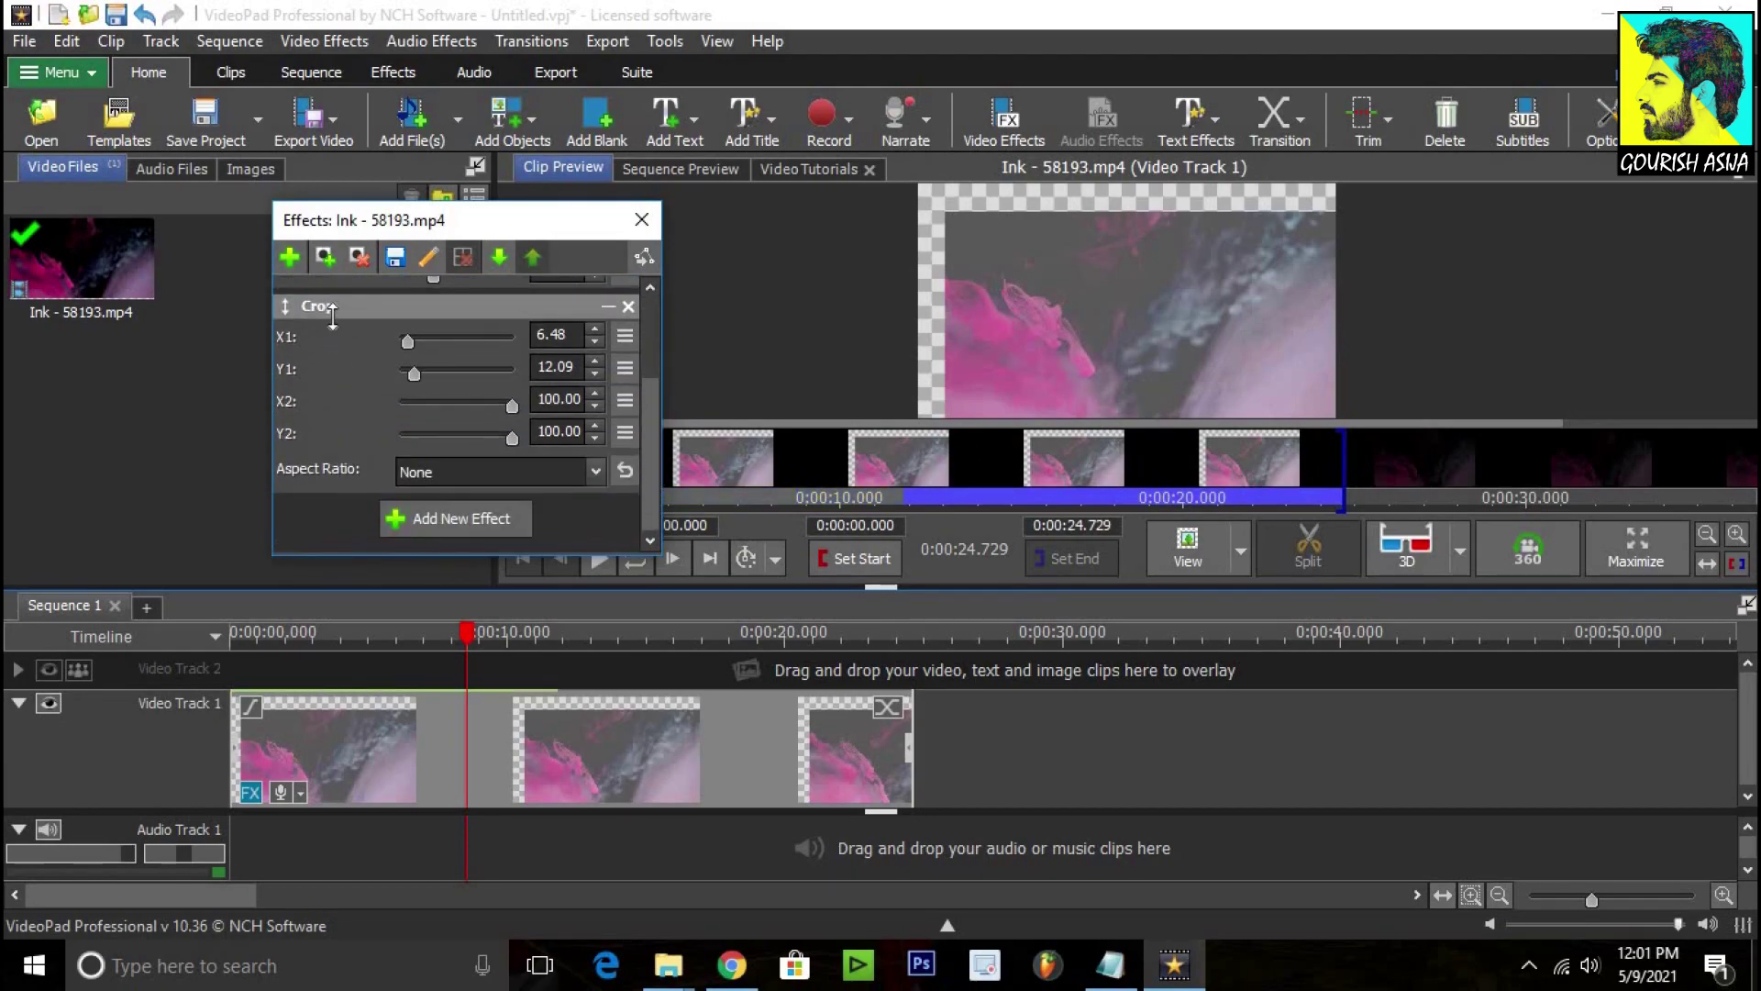
left_click(628, 306)
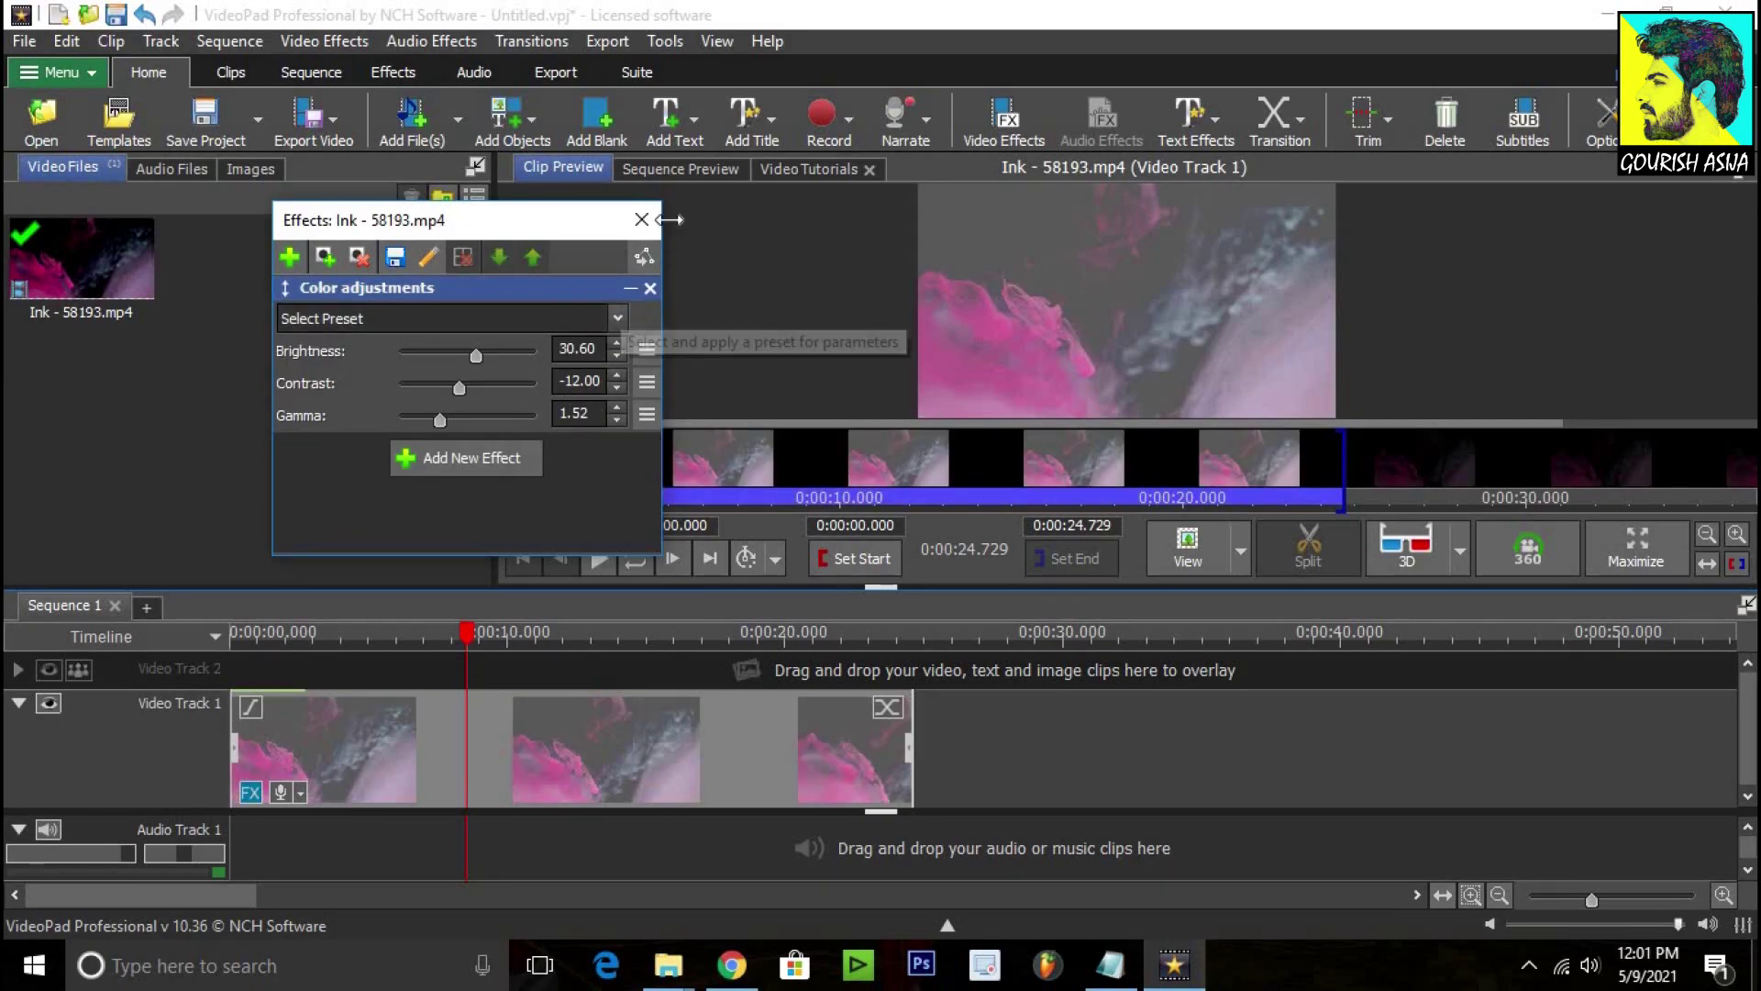
left_click(641, 221)
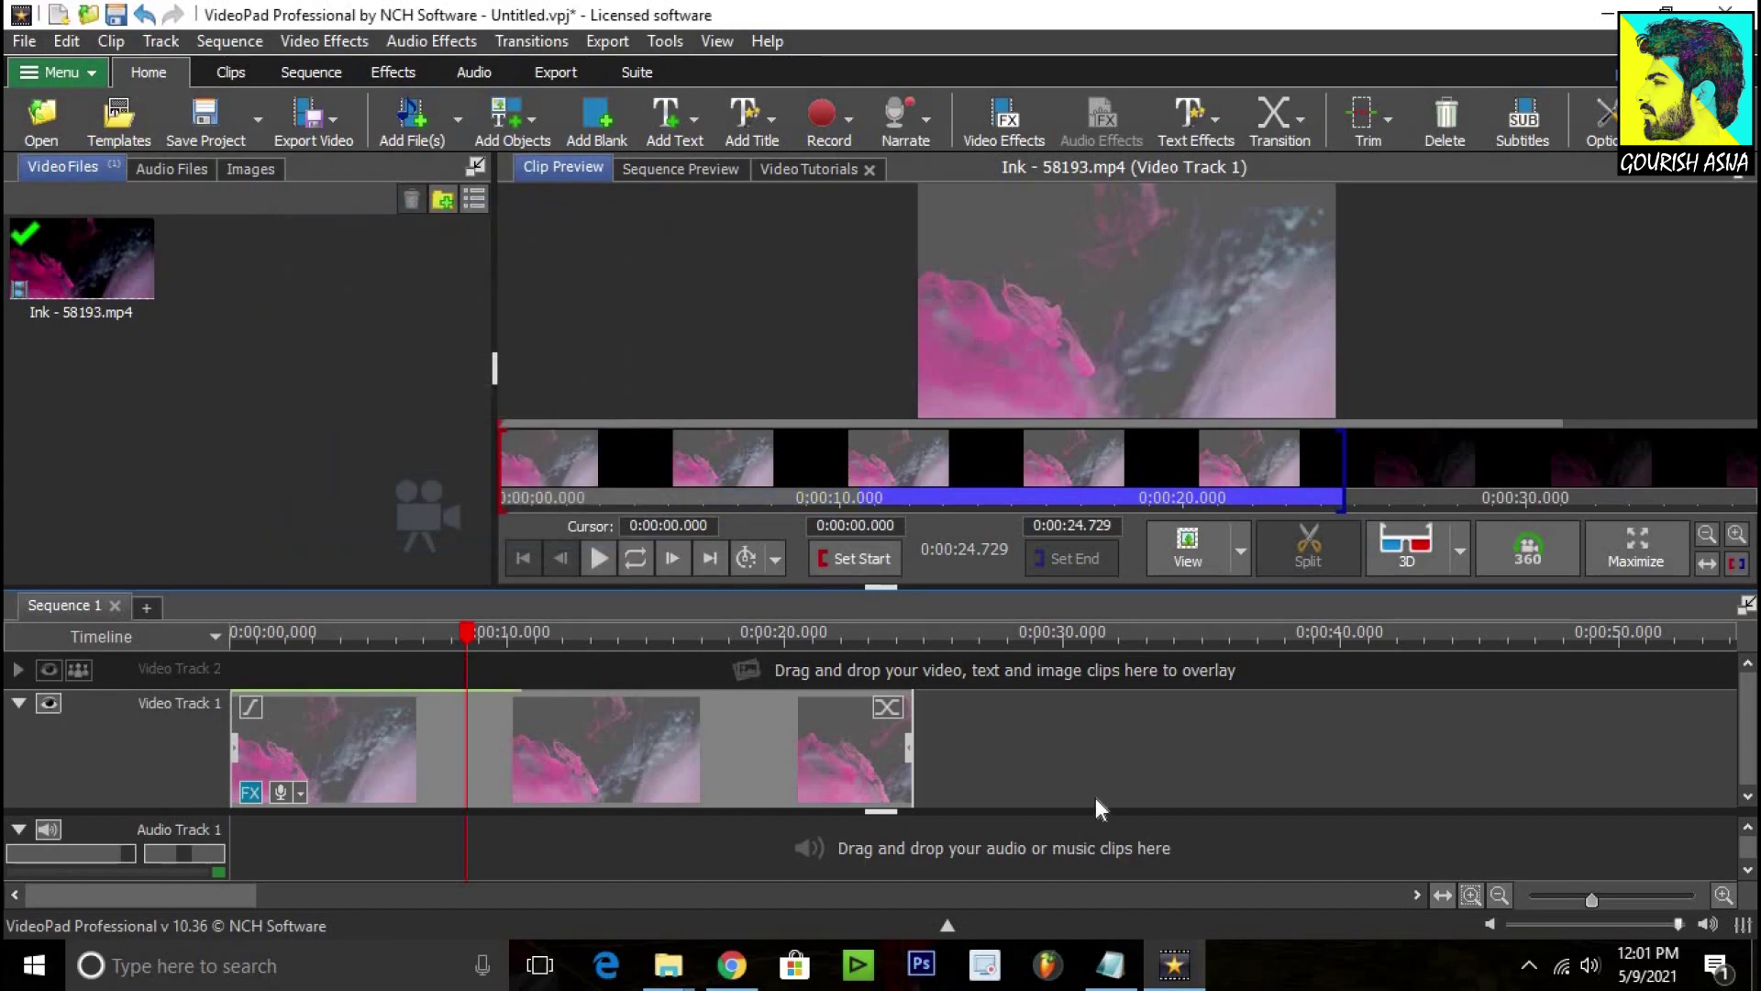
left_click(1093, 728)
left_click_drag(540, 633, 370, 633)
Step: Import Pexels Videos 1510090 from the studio background folder and place it directly after the Ink clip on Video Track 1
mouse_move(669, 965)
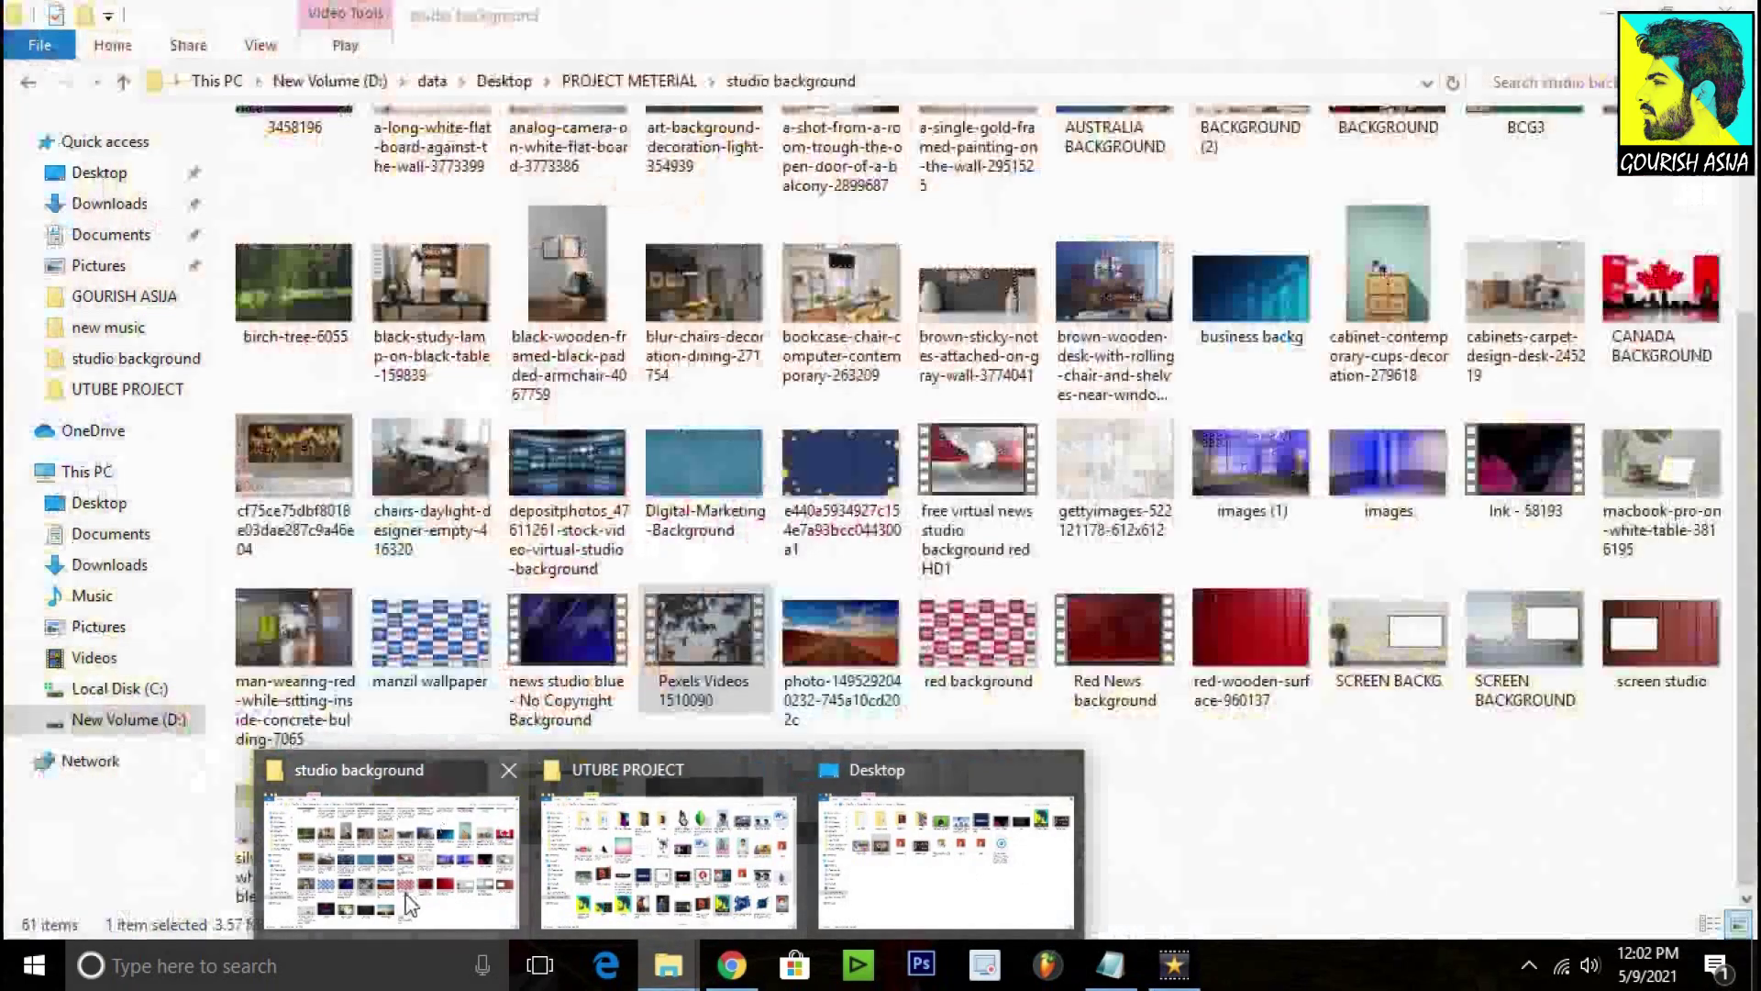
left_click(436, 836)
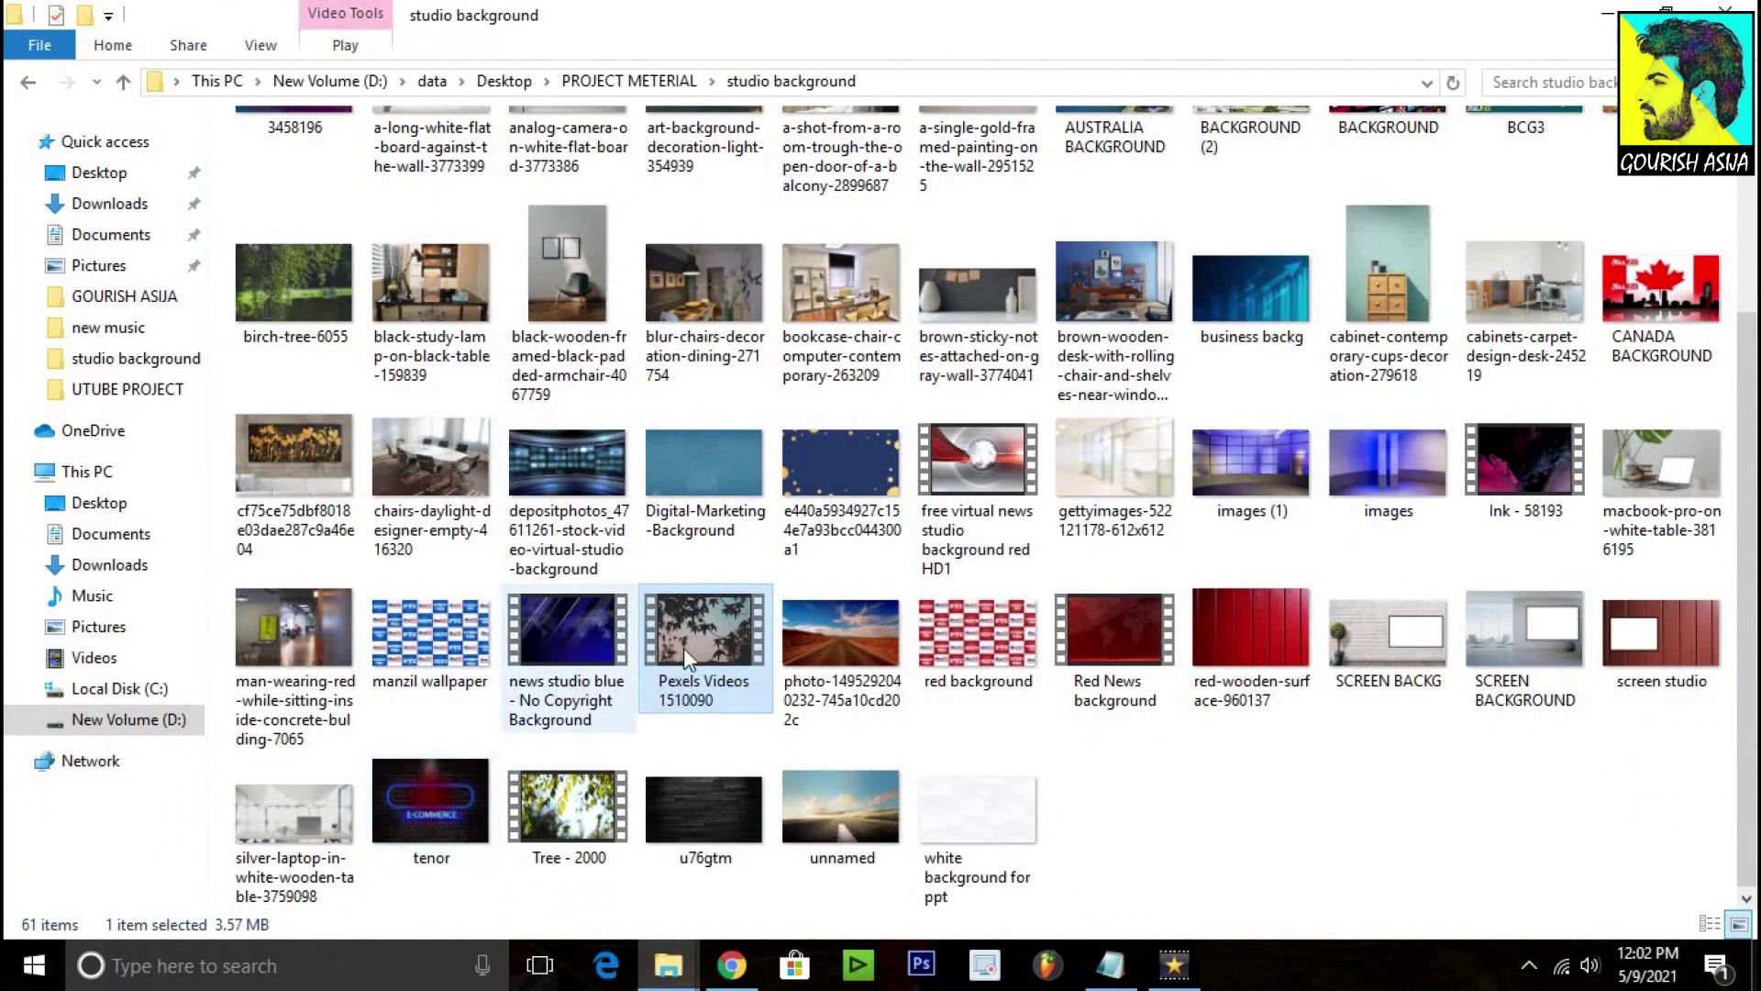
left_click_drag(685, 647, 247, 362)
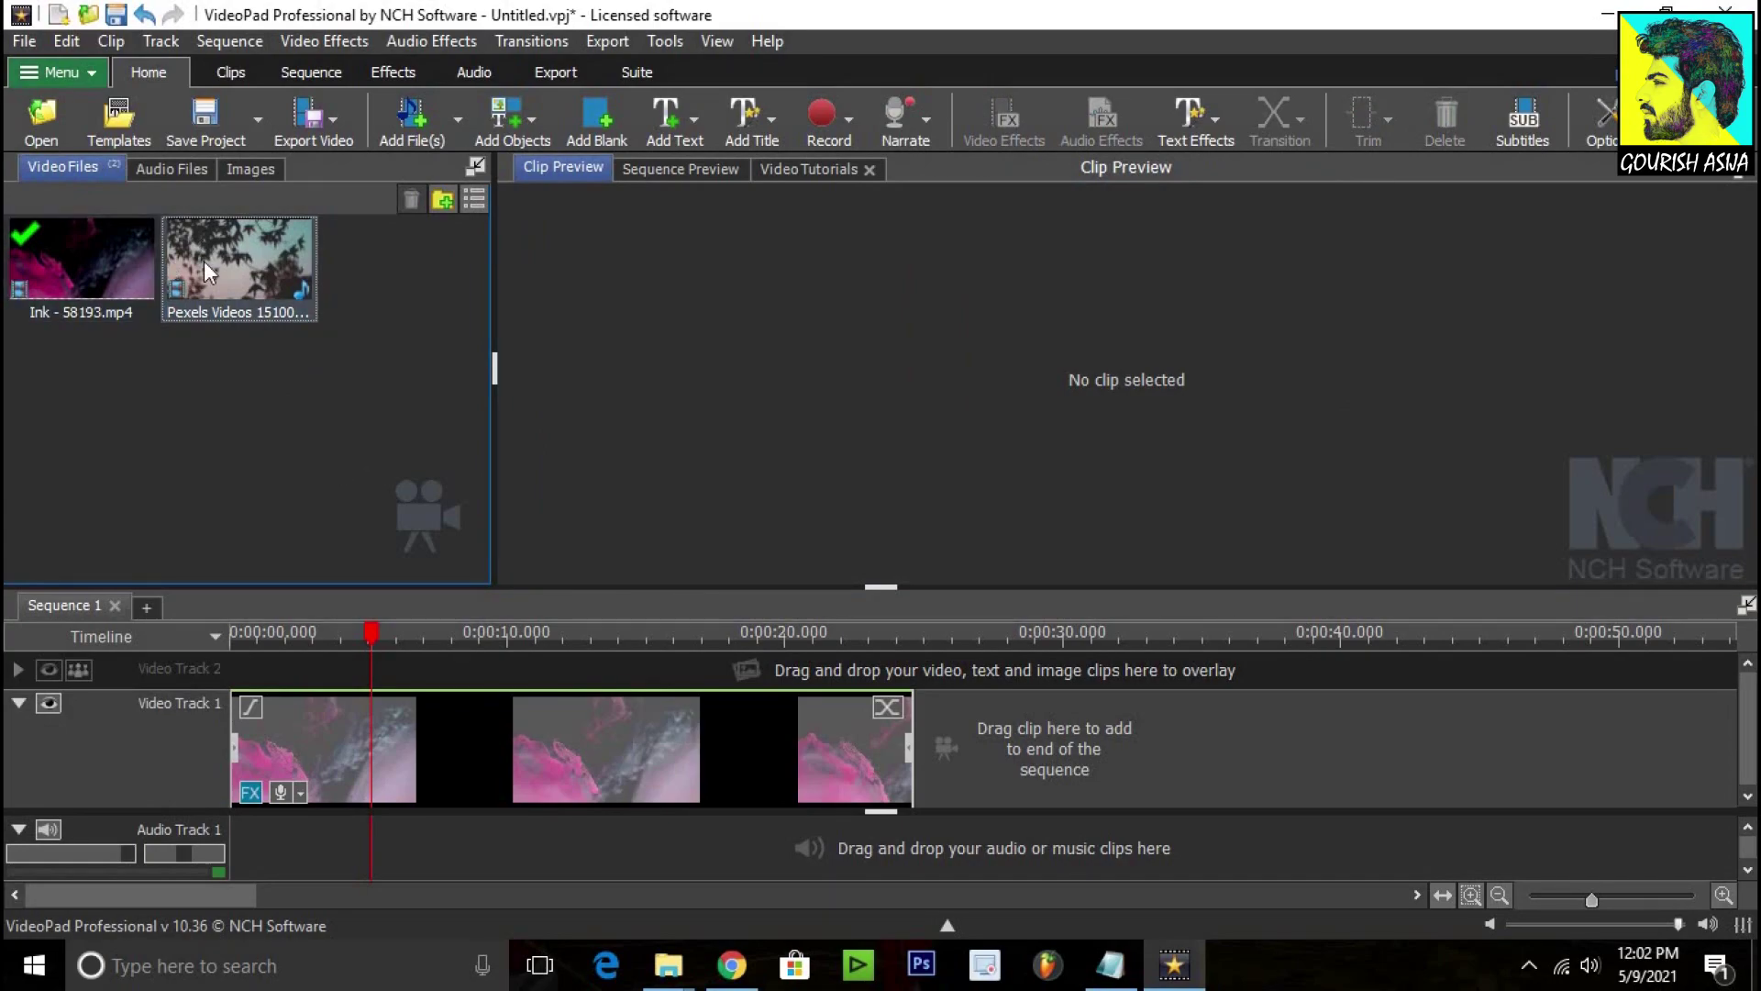
mouse_move(204, 261)
left_mouse_down()
mouse_move(575, 316)
mouse_move(998, 699)
mouse_move(959, 738)
left_mouse_up()
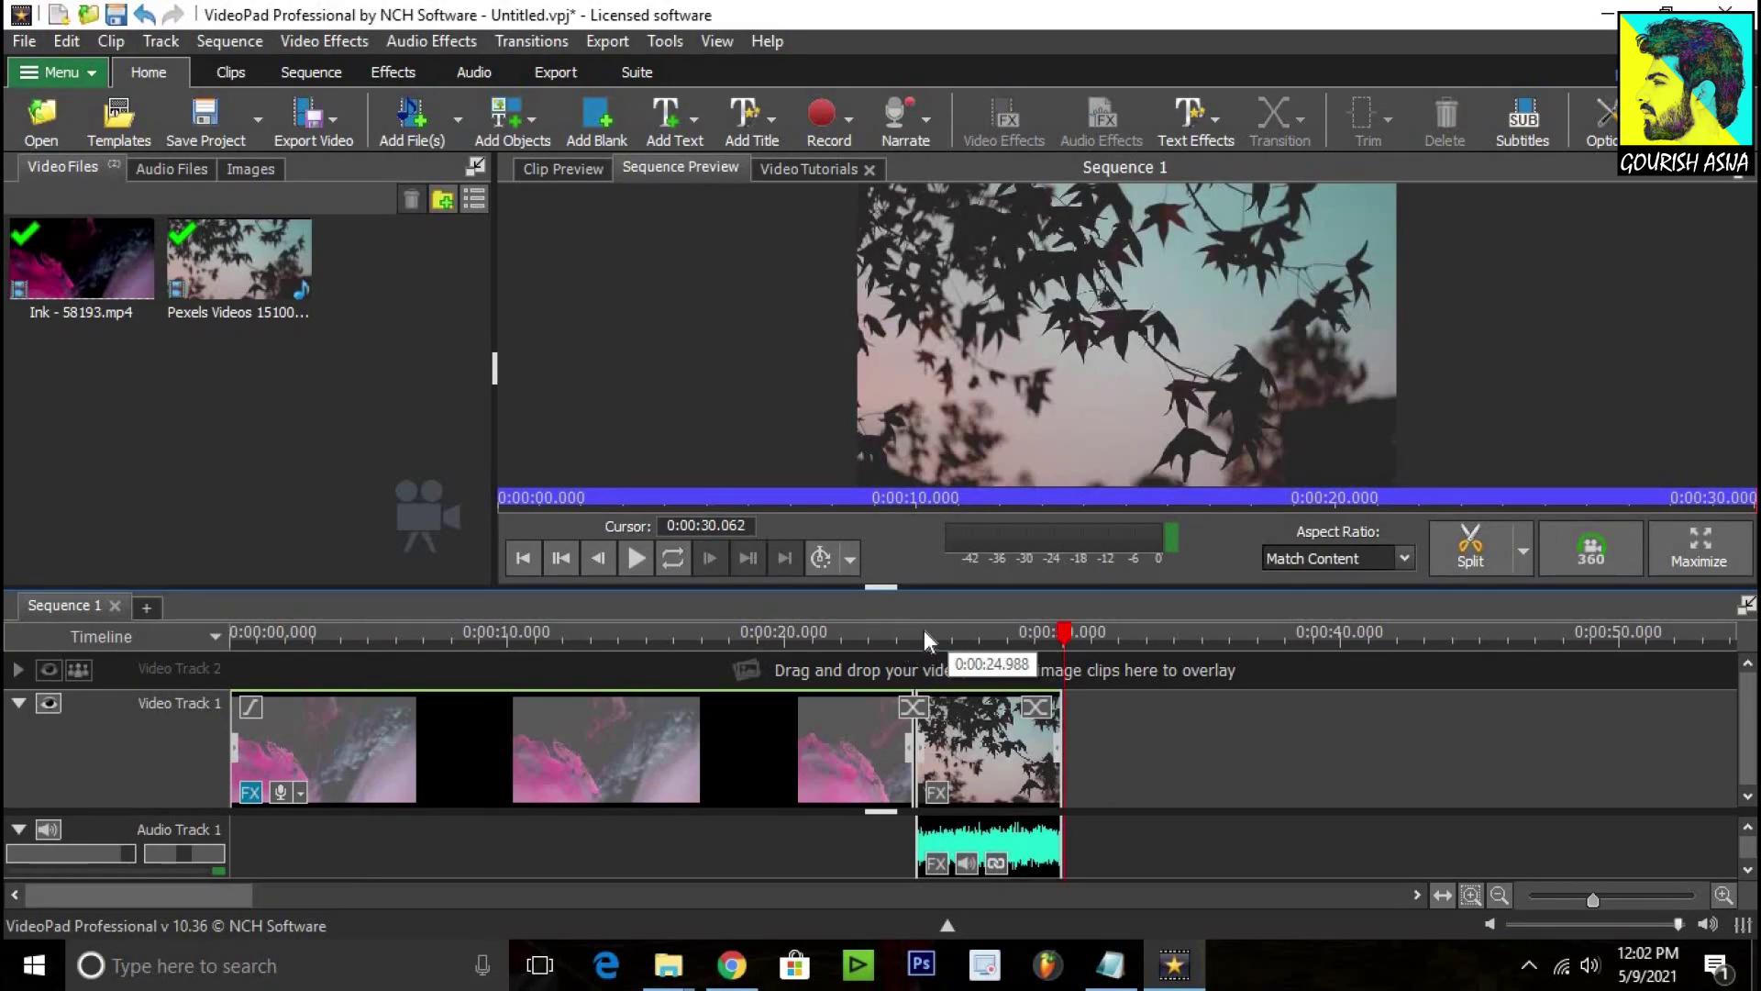
mouse_move(923, 632)
left_mouse_down()
mouse_move(1014, 632)
mouse_move(855, 632)
mouse_move(1015, 632)
mouse_move(963, 632)
left_mouse_up()
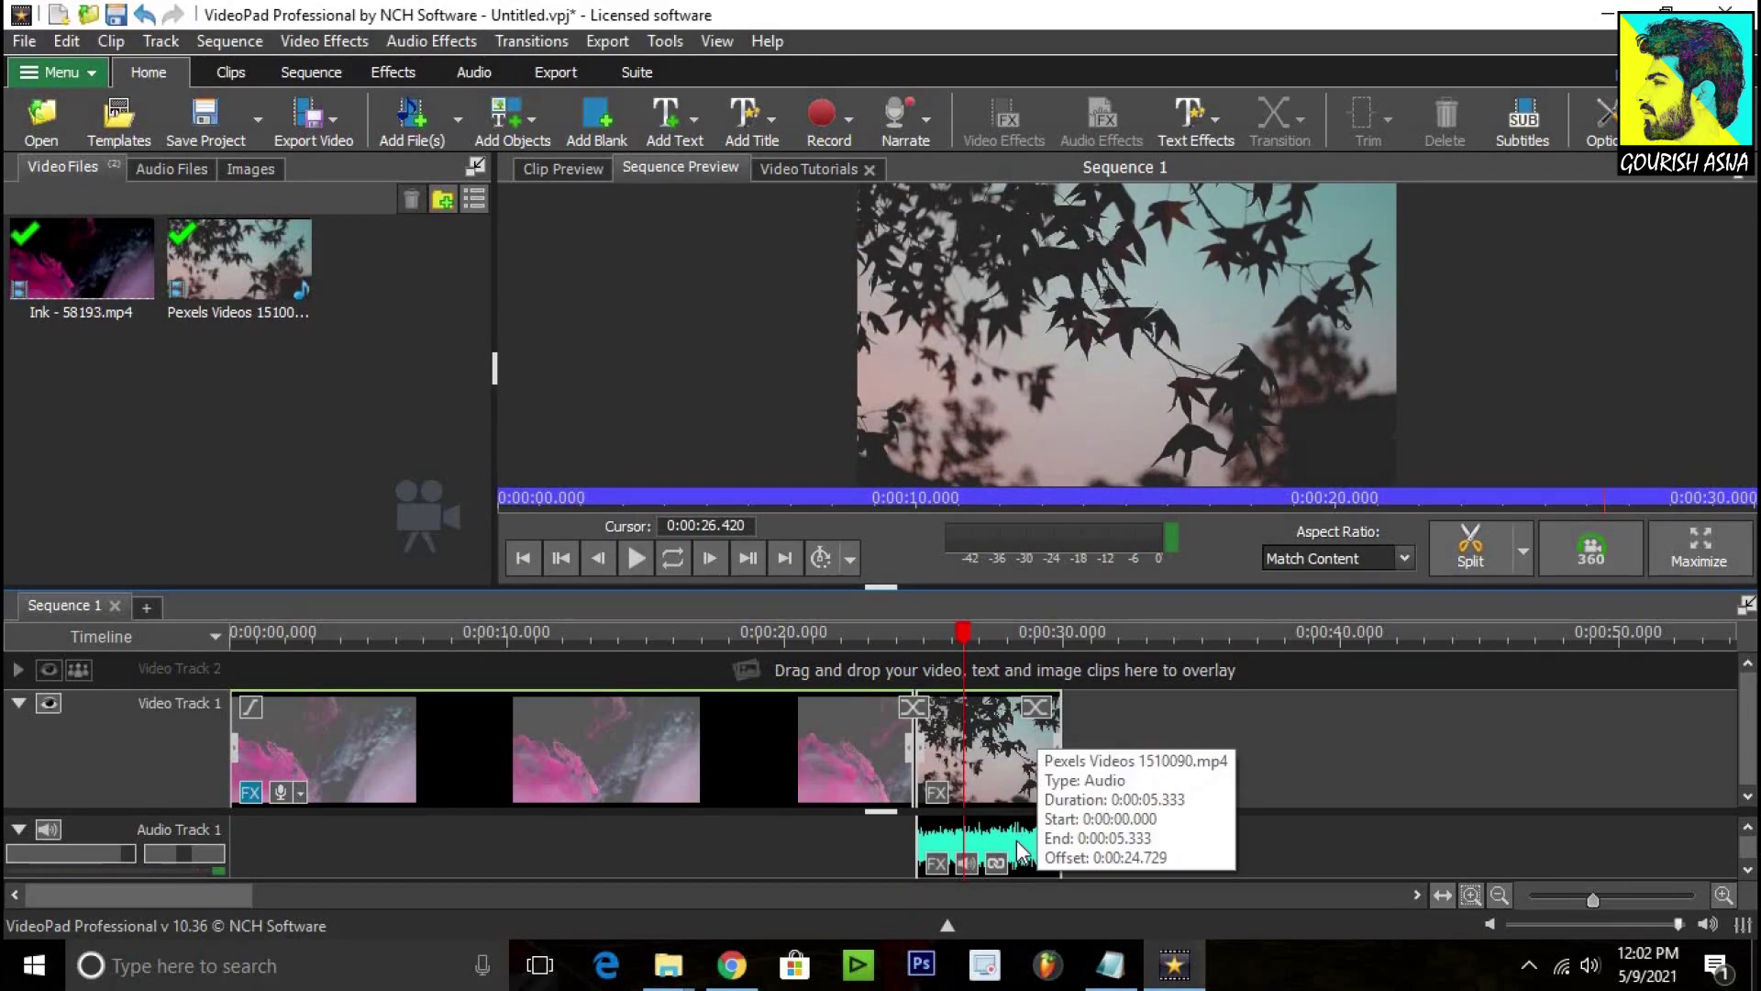
left_click(974, 863)
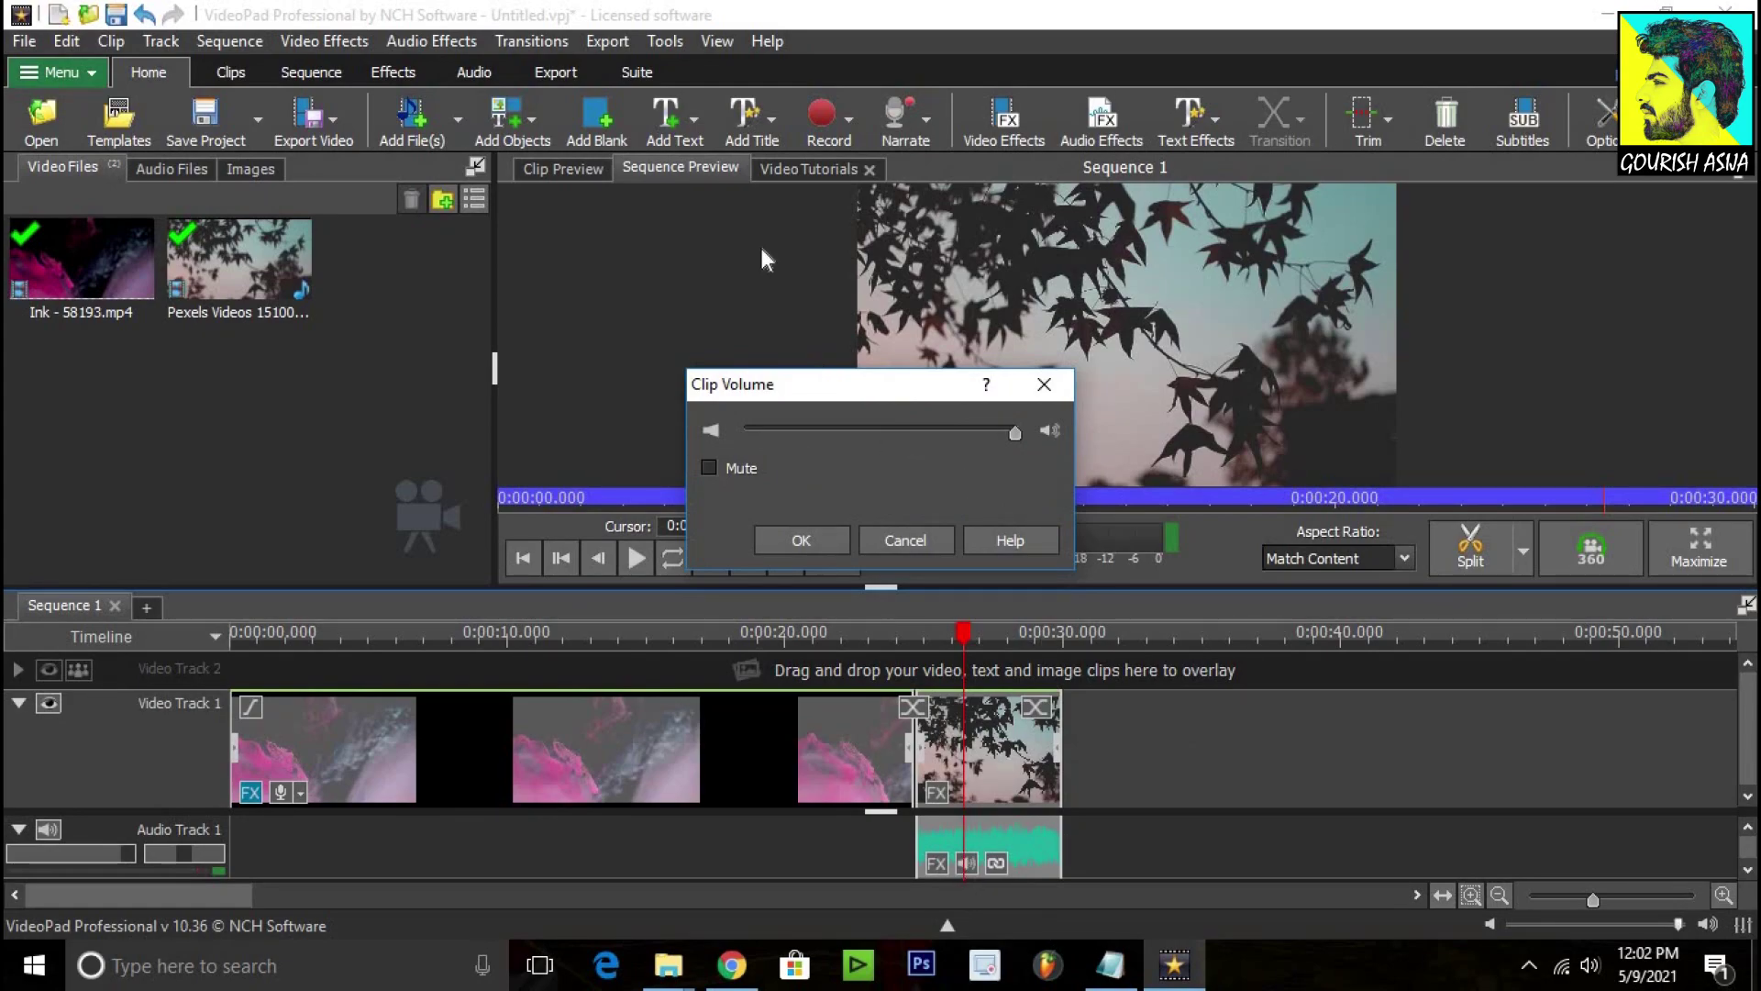
left_click_drag(1015, 432, 946, 432)
left_click(1046, 385)
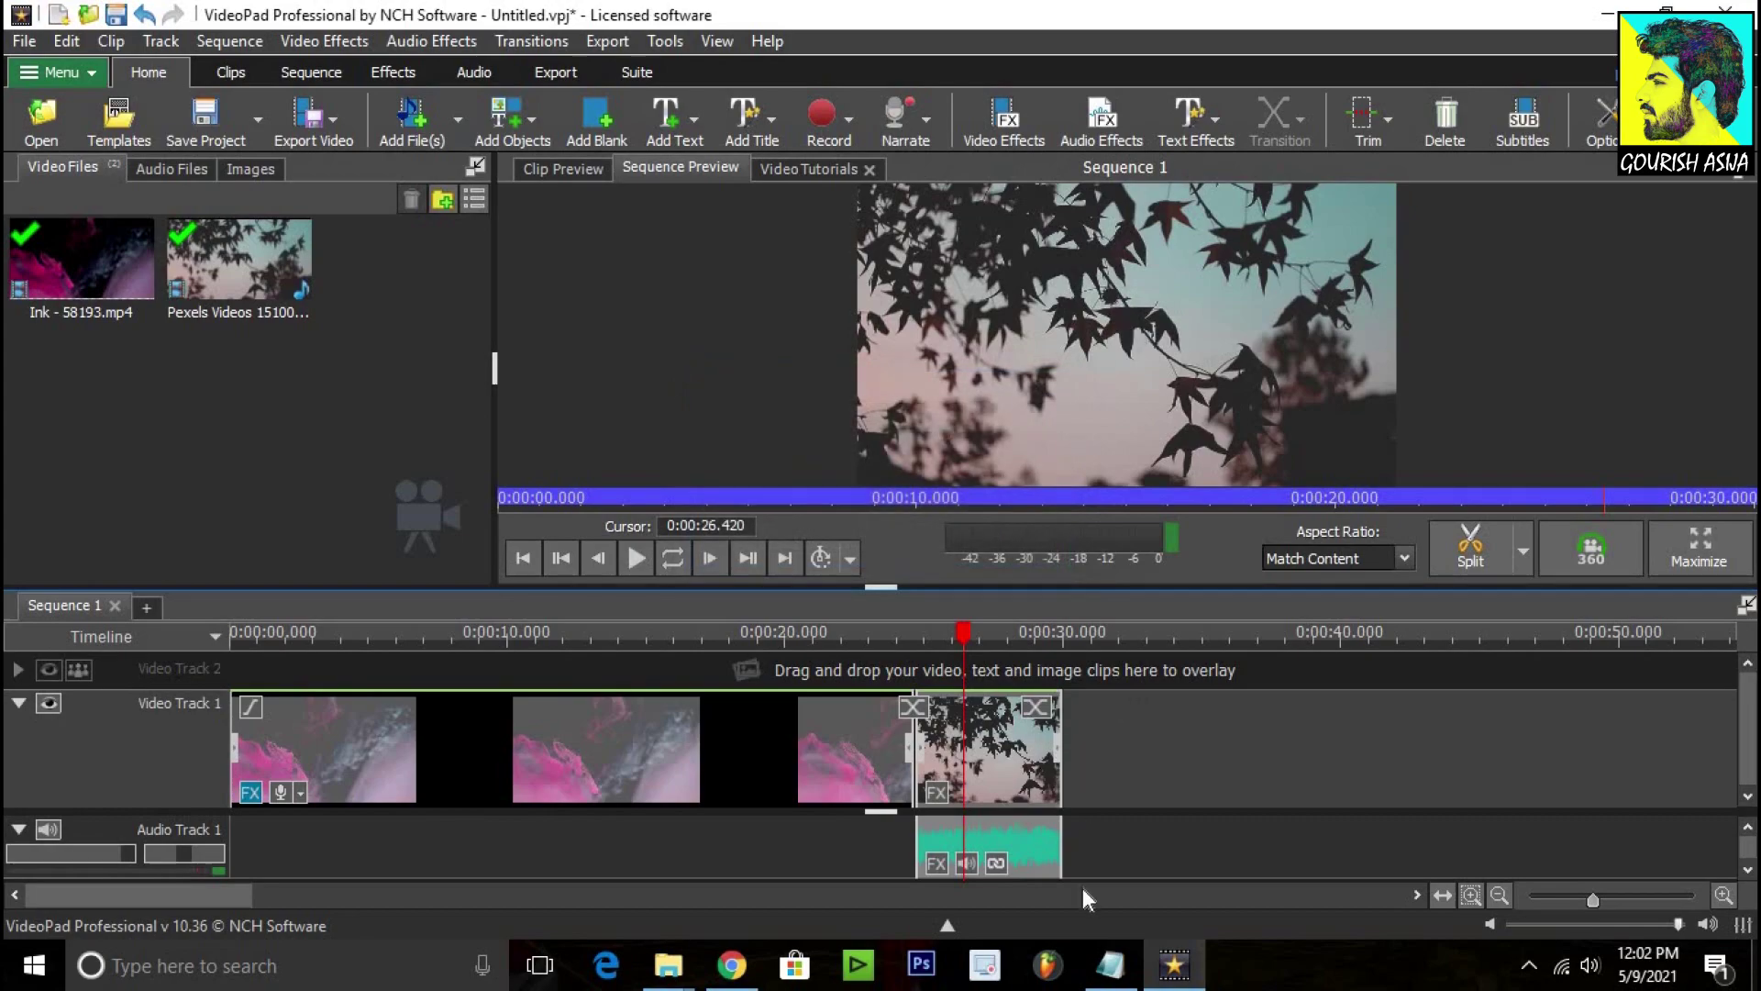
Step: Unlink and delete the Pexels clip's audio on Audio Track 1, and play back the cut between the two video clips
left_click(996, 863)
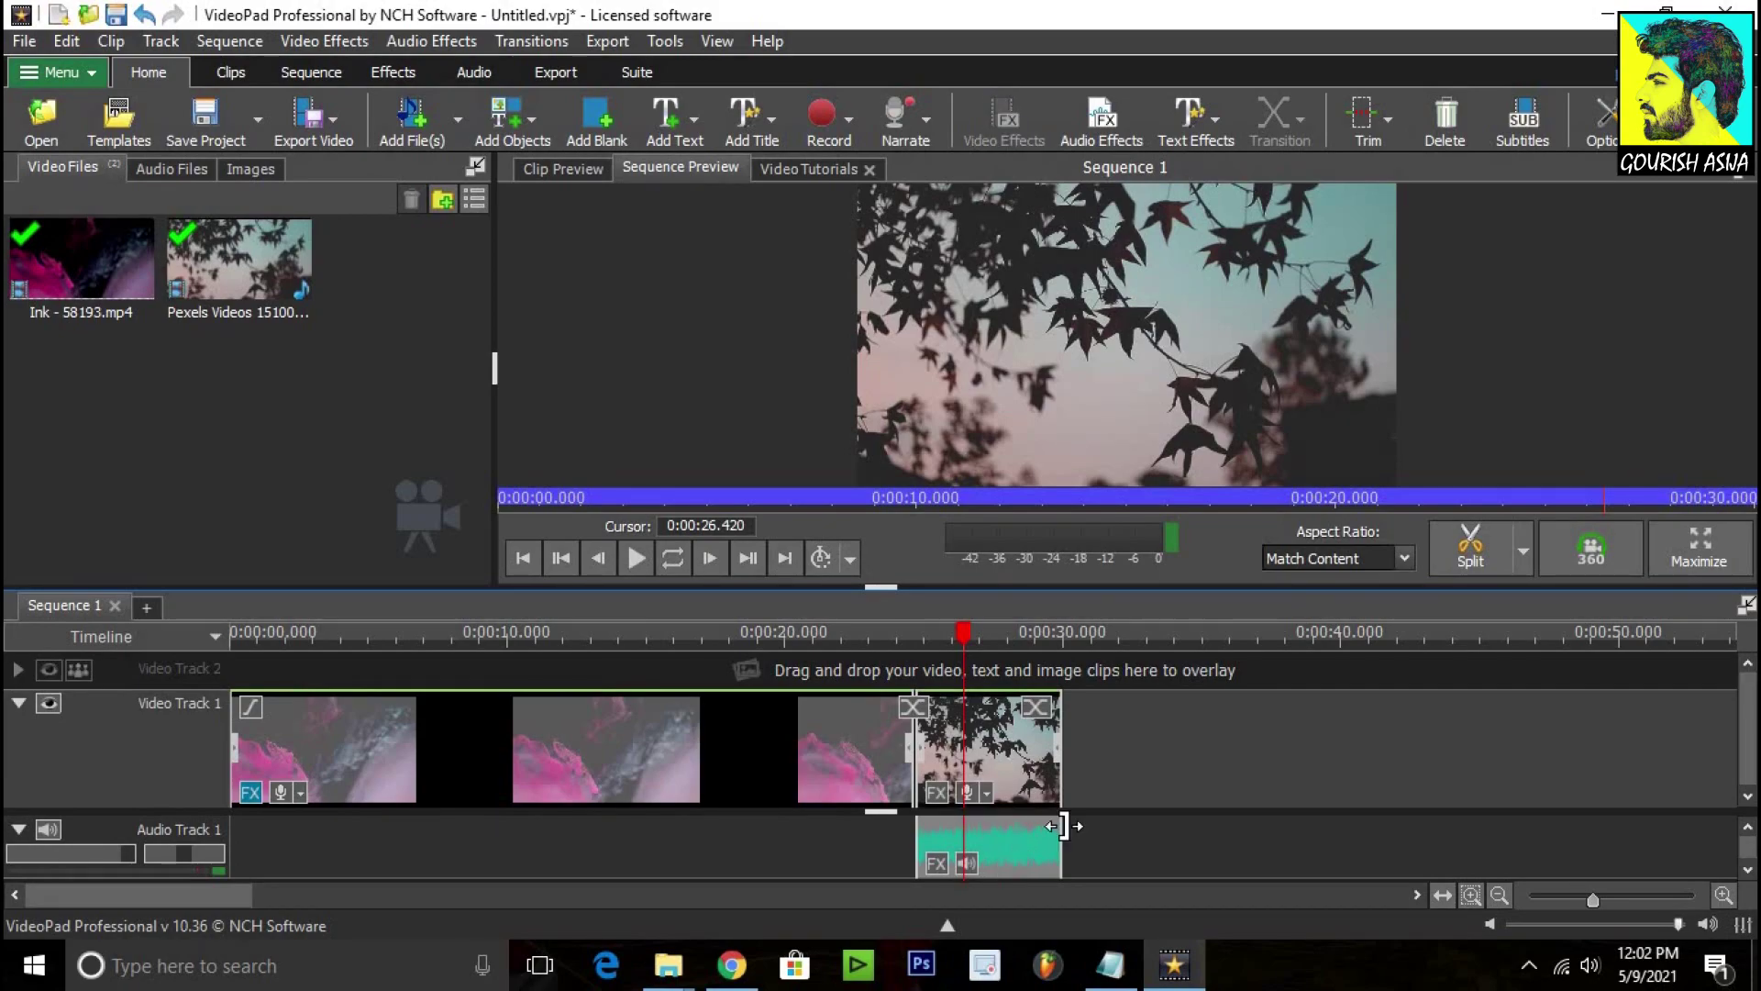
left_click_drag(1028, 842, 1180, 859)
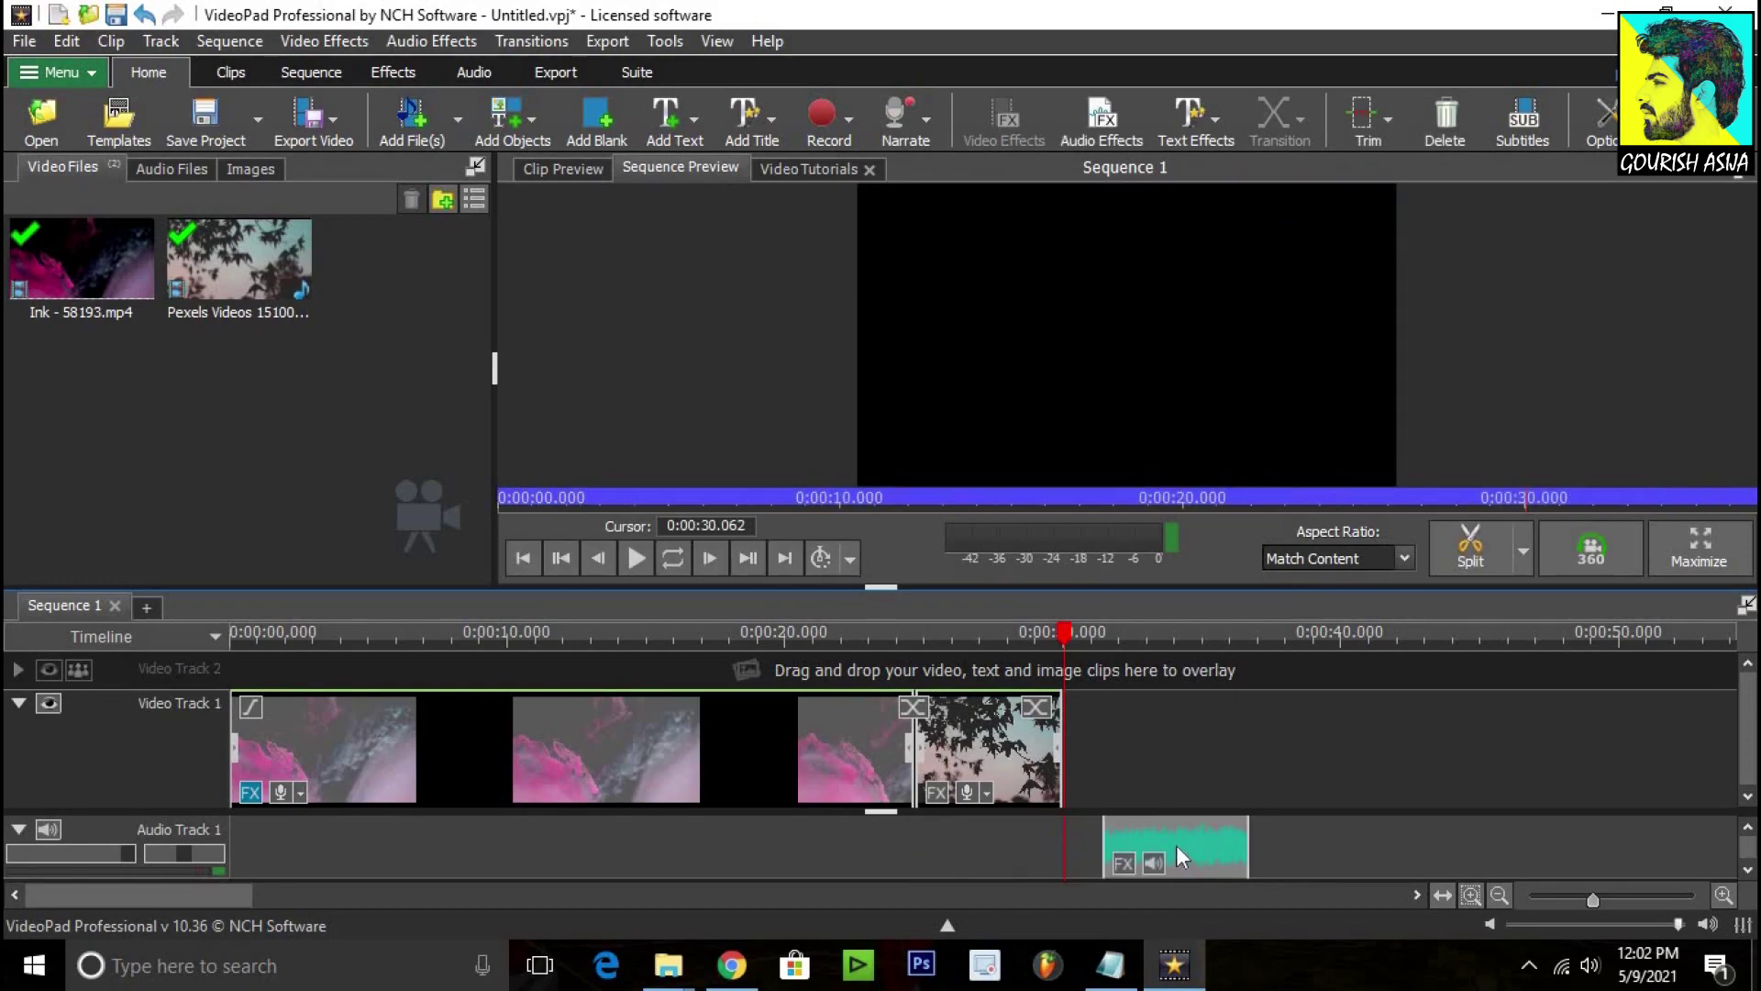
key("Delete")
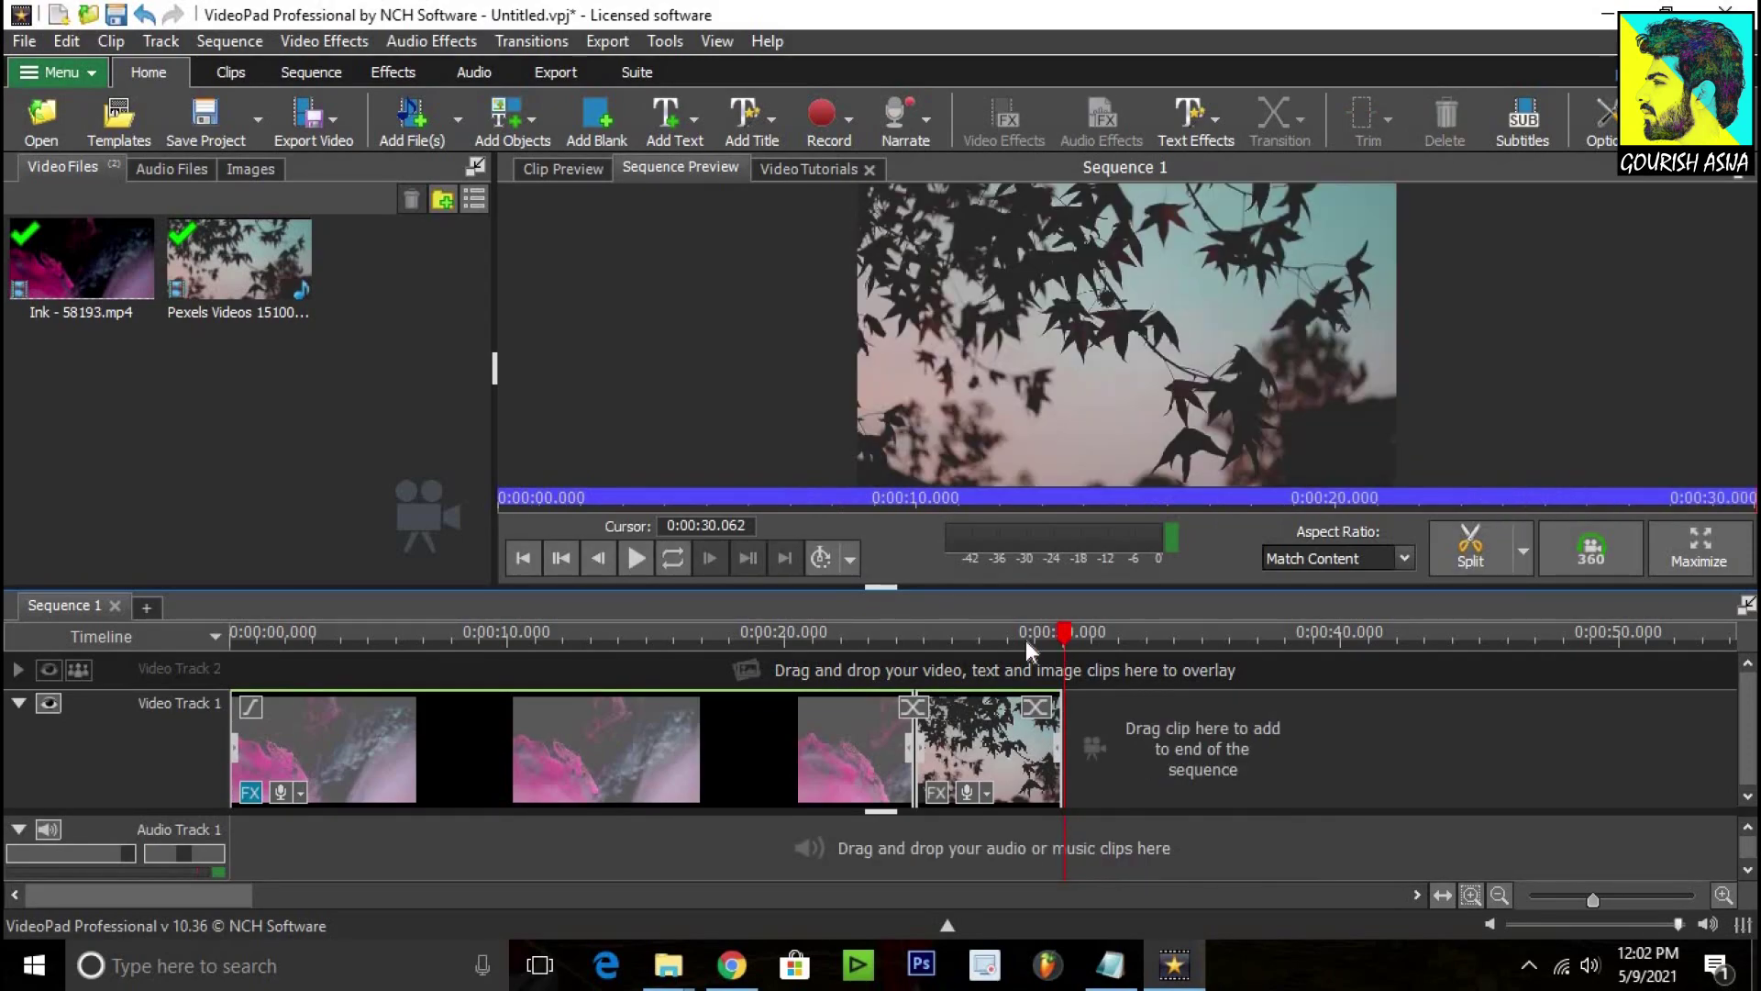
mouse_move(1062, 633)
left_mouse_down()
mouse_move(870, 644)
mouse_move(892, 632)
left_mouse_up()
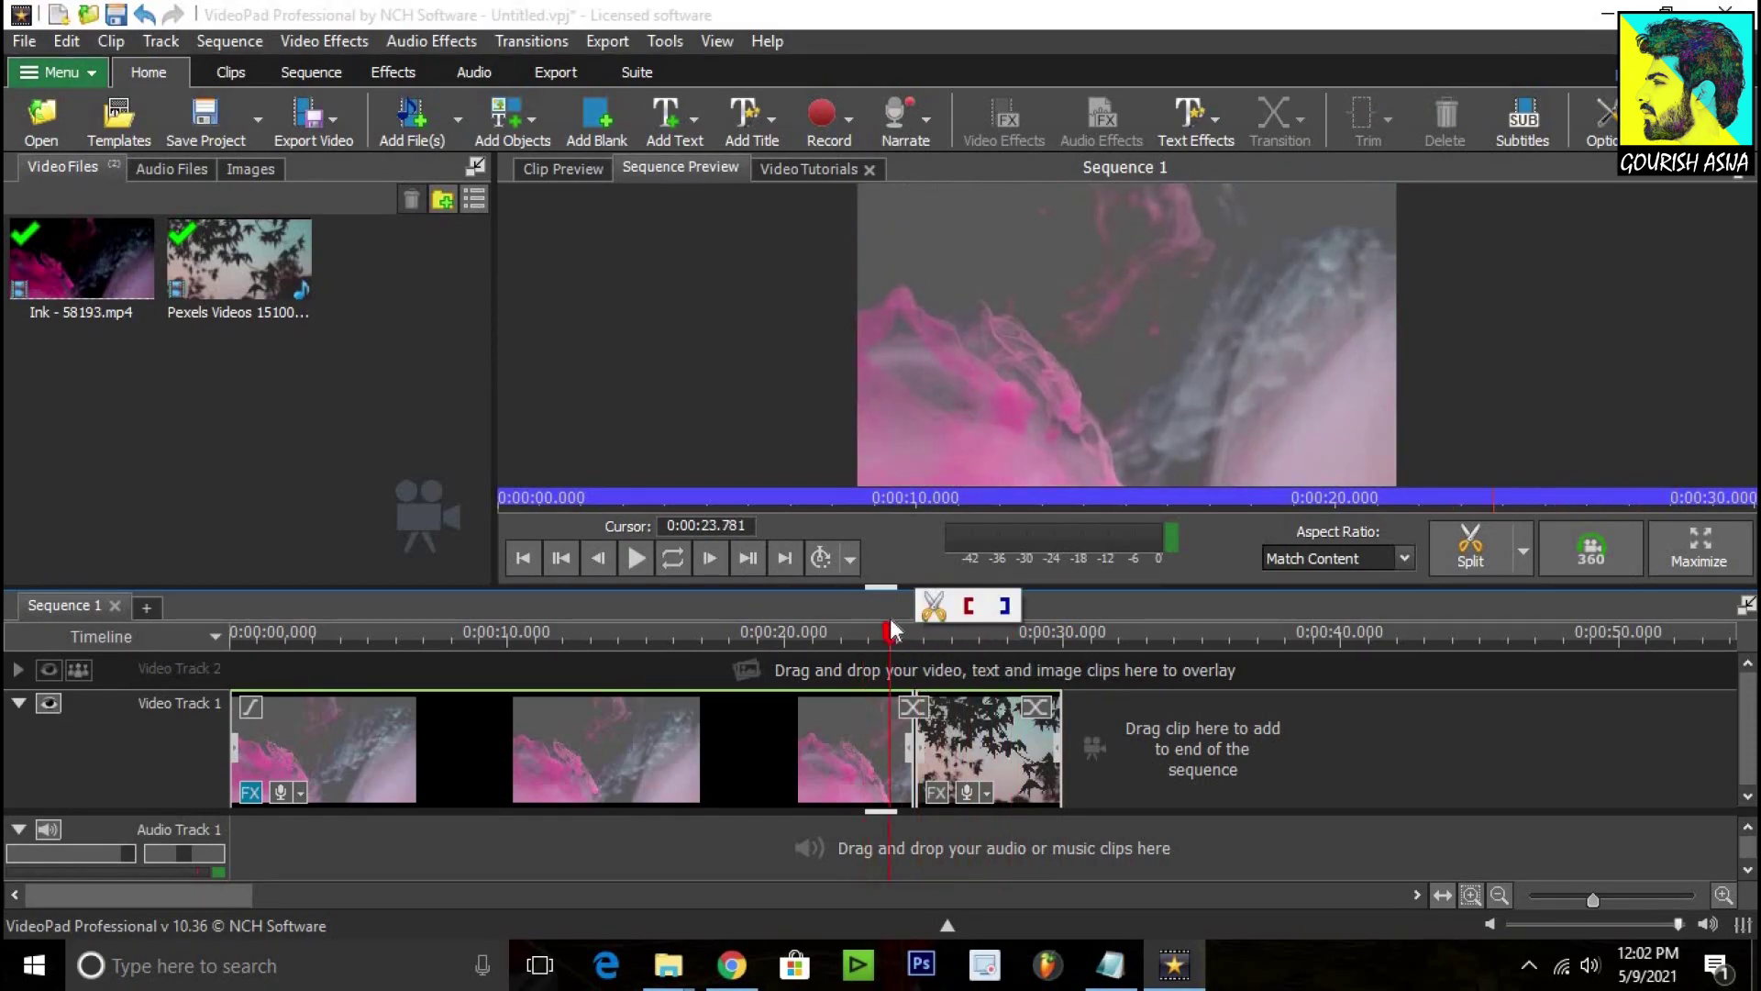
key("space")
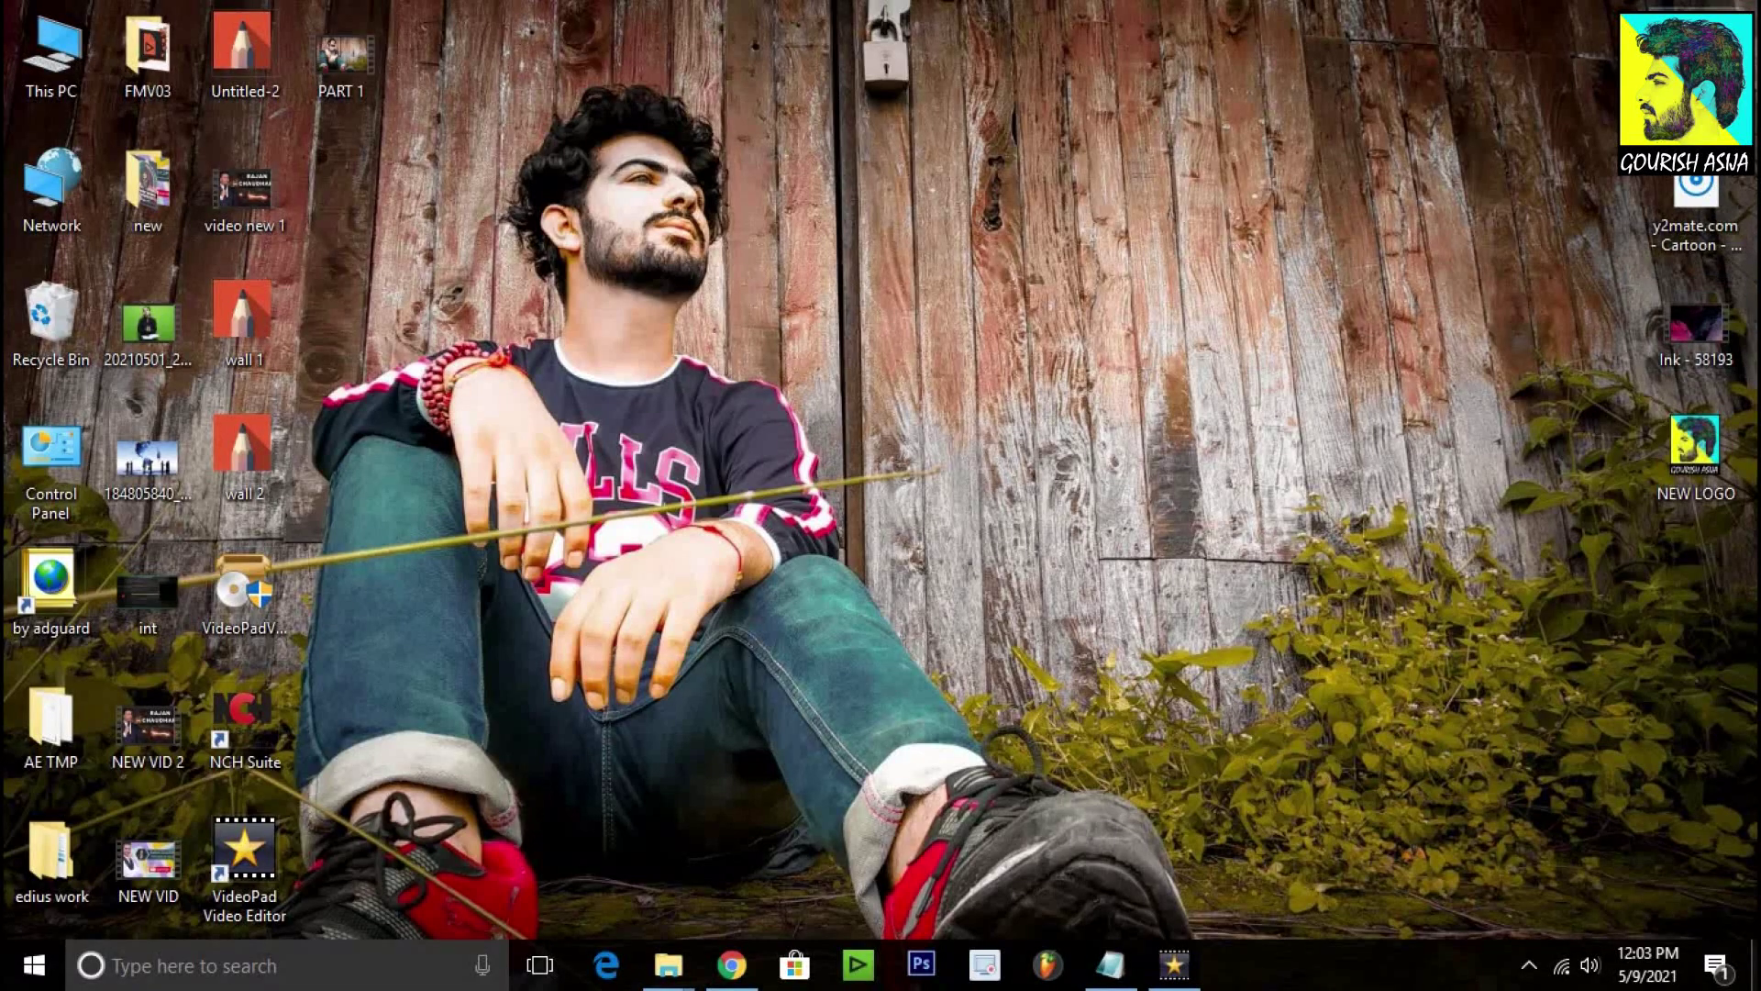
Step: Import the ezgif-1-eab581eb34f9.mp4 subscribe-button video and overlay it at the start of Video Track 2, checking it in the preview
left_click_drag(1166, 978, 202, 382)
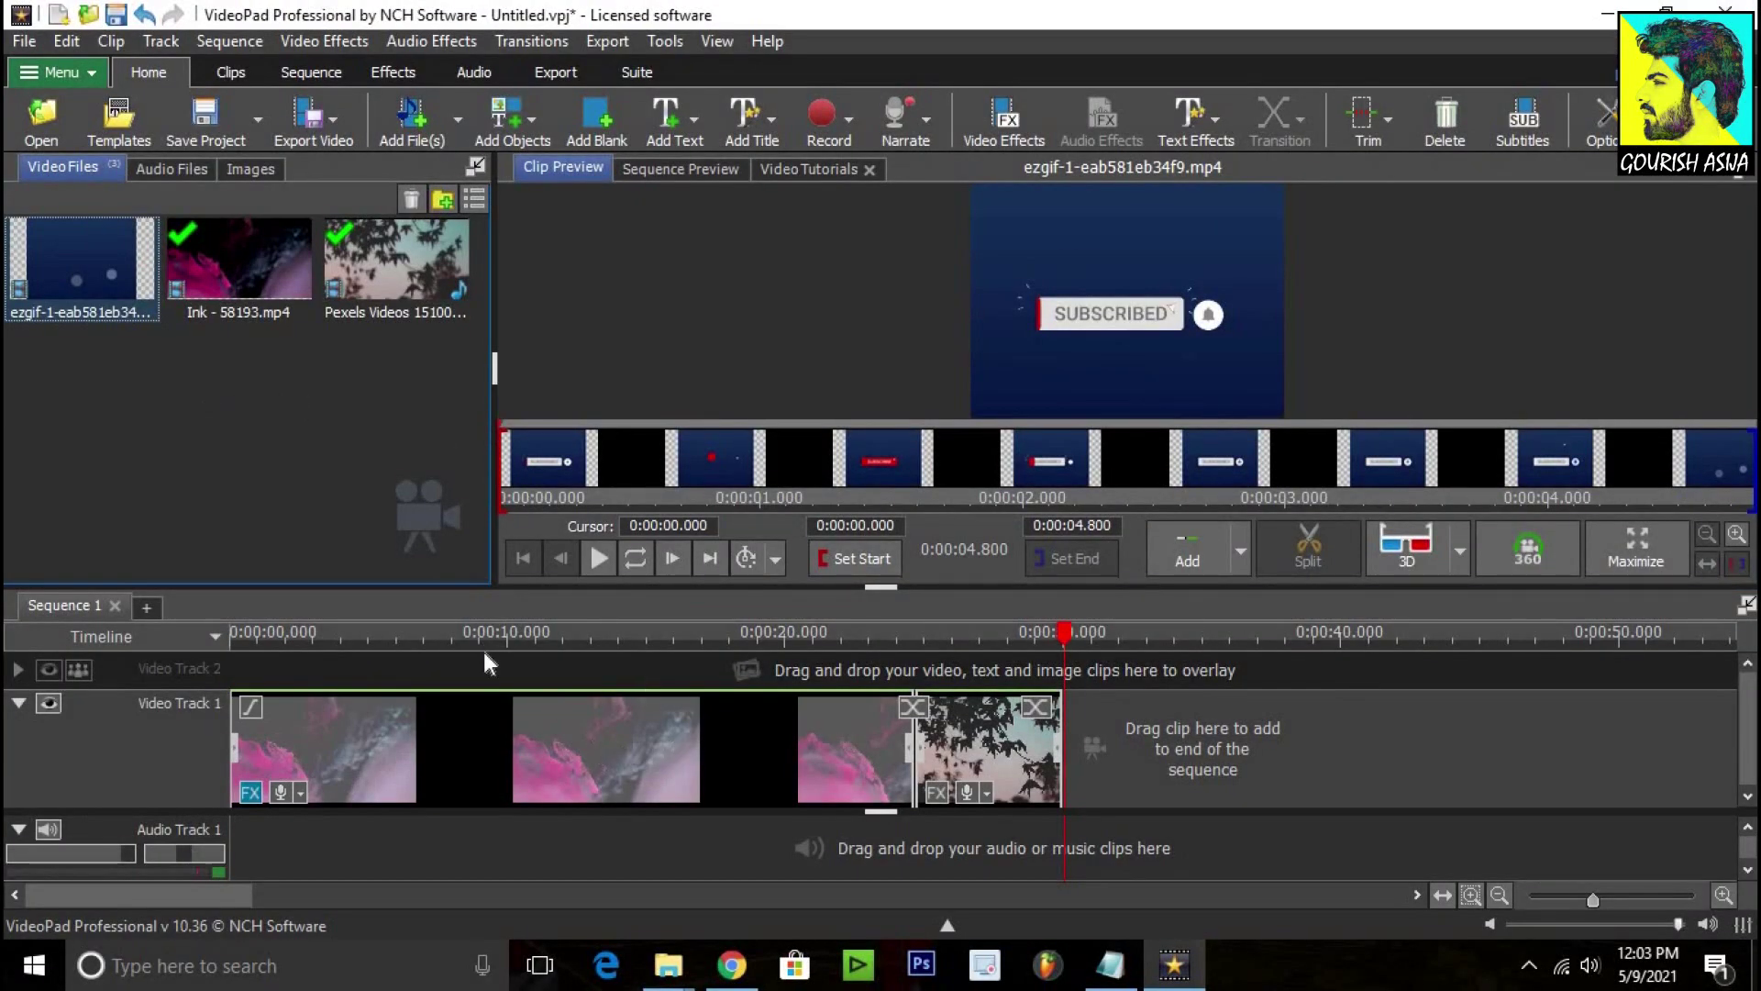
left_click(411, 675)
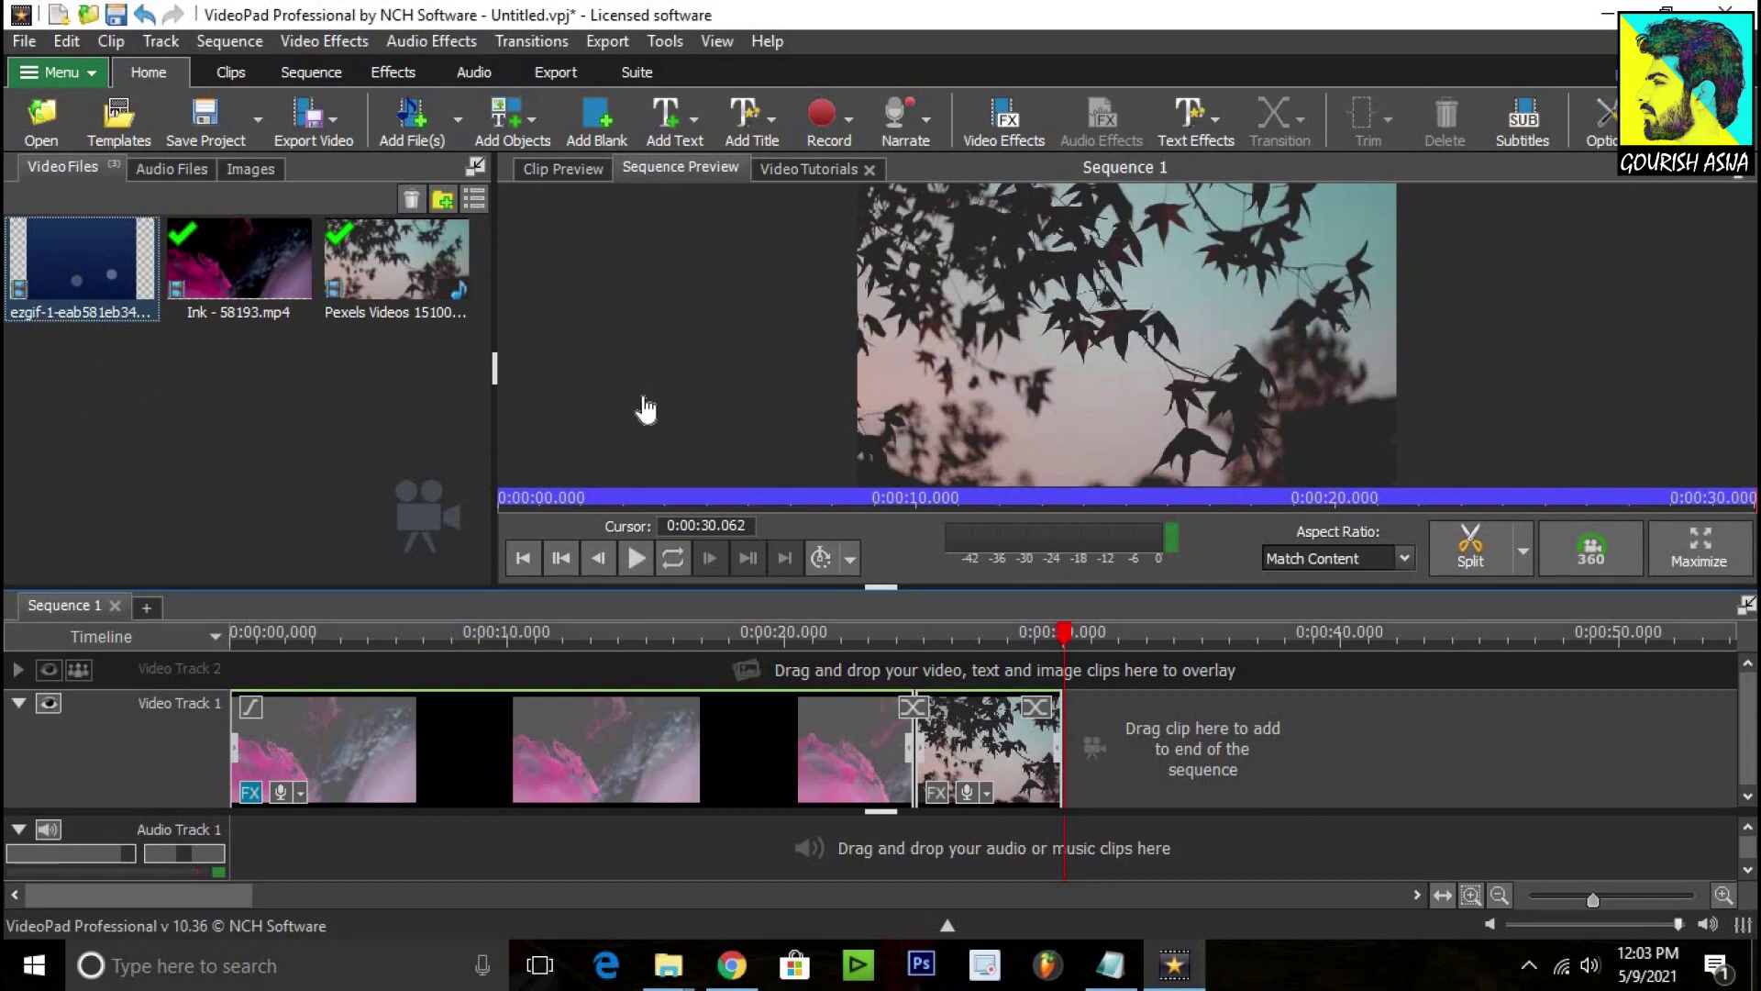
left_click_drag(53, 262, 95, 374)
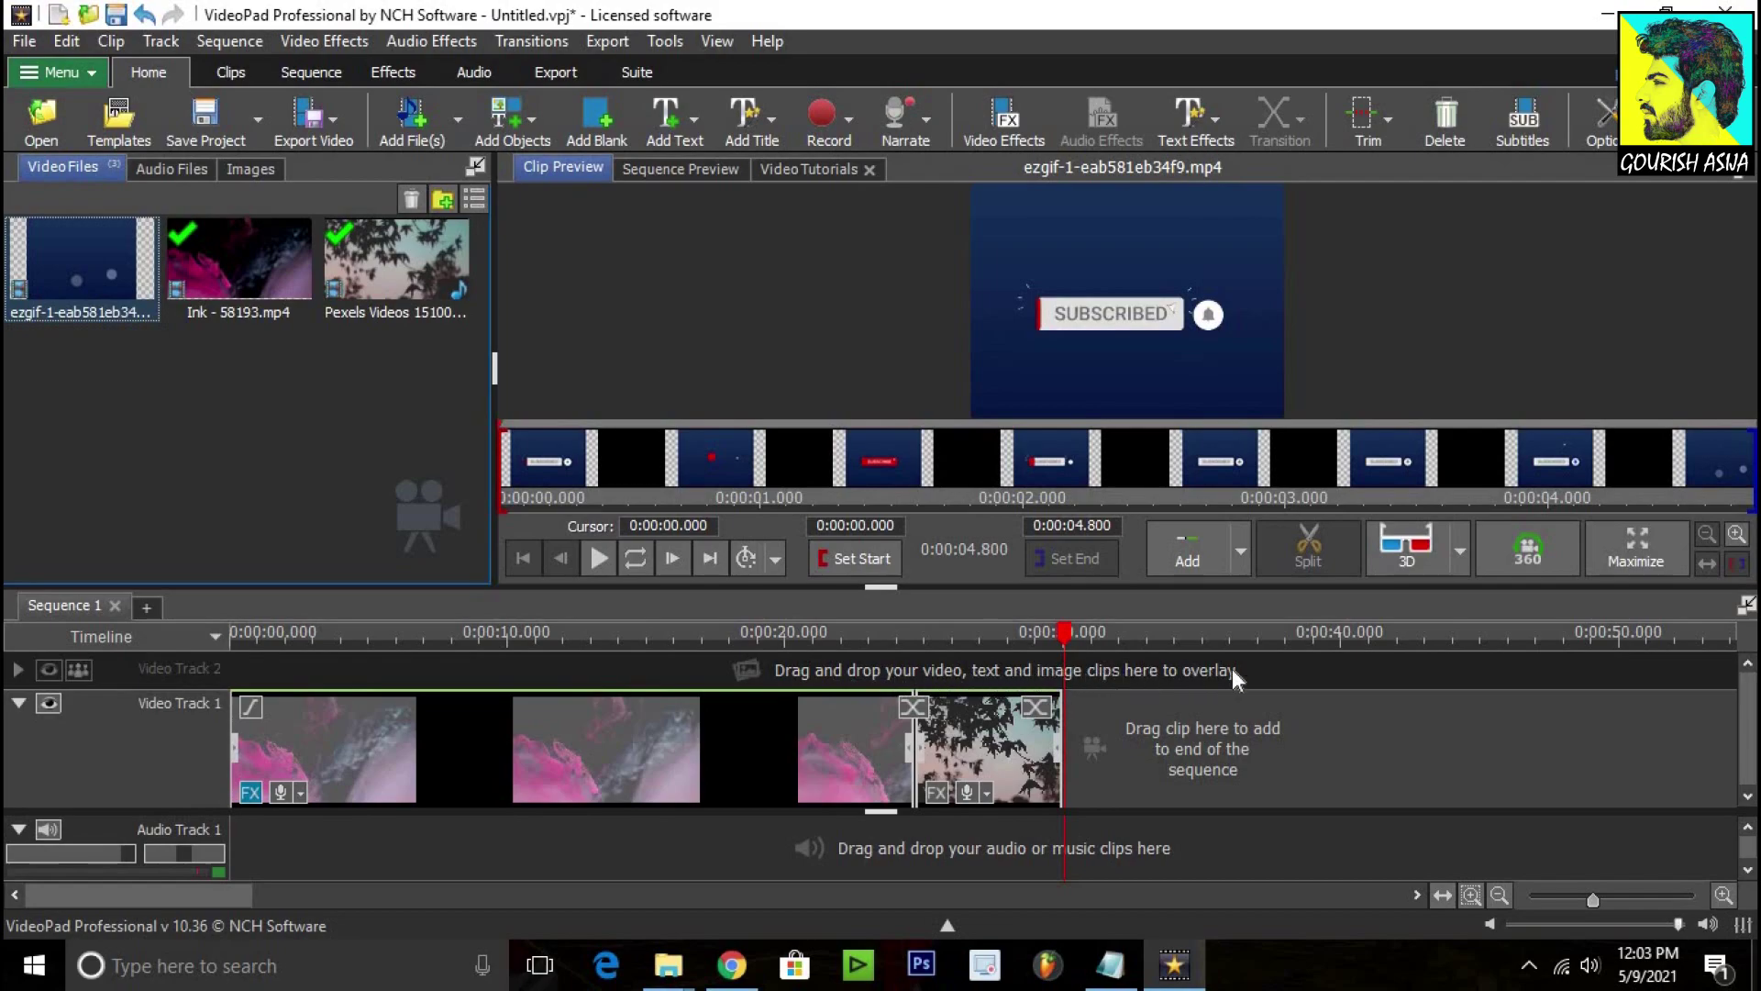
left_click_drag(68, 271, 239, 664)
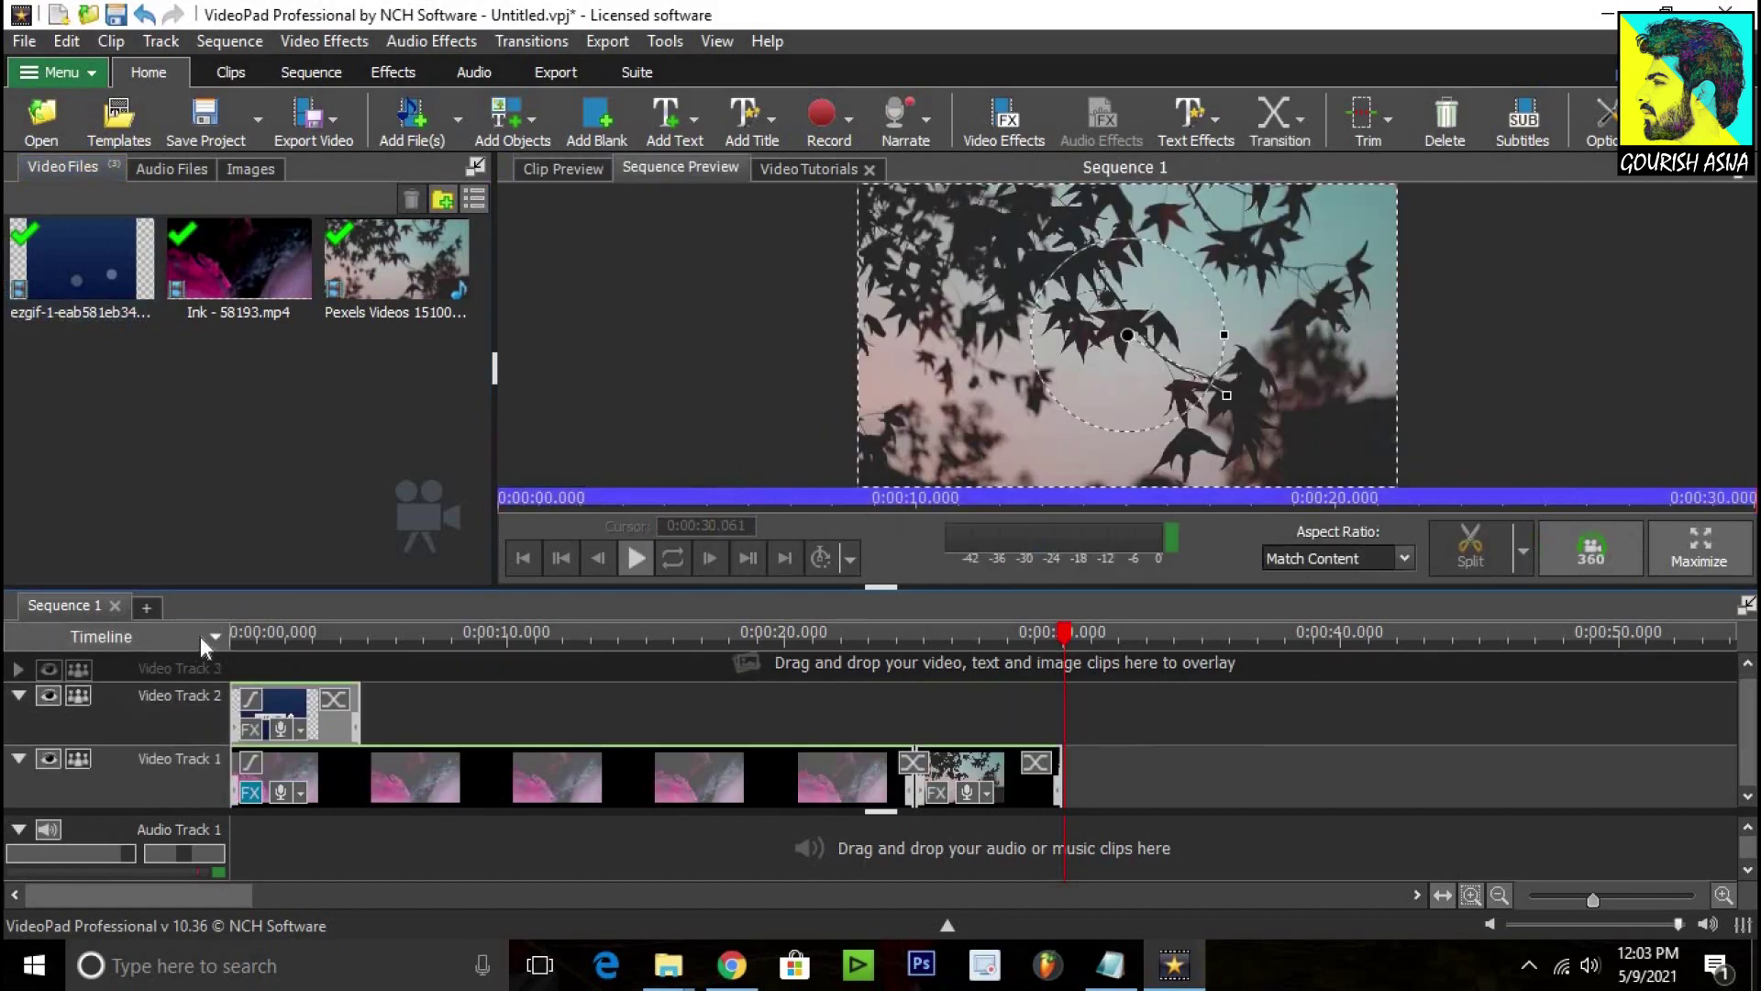
left_click(455, 714)
left_click(264, 650)
left_click_drag(274, 659, 281, 661)
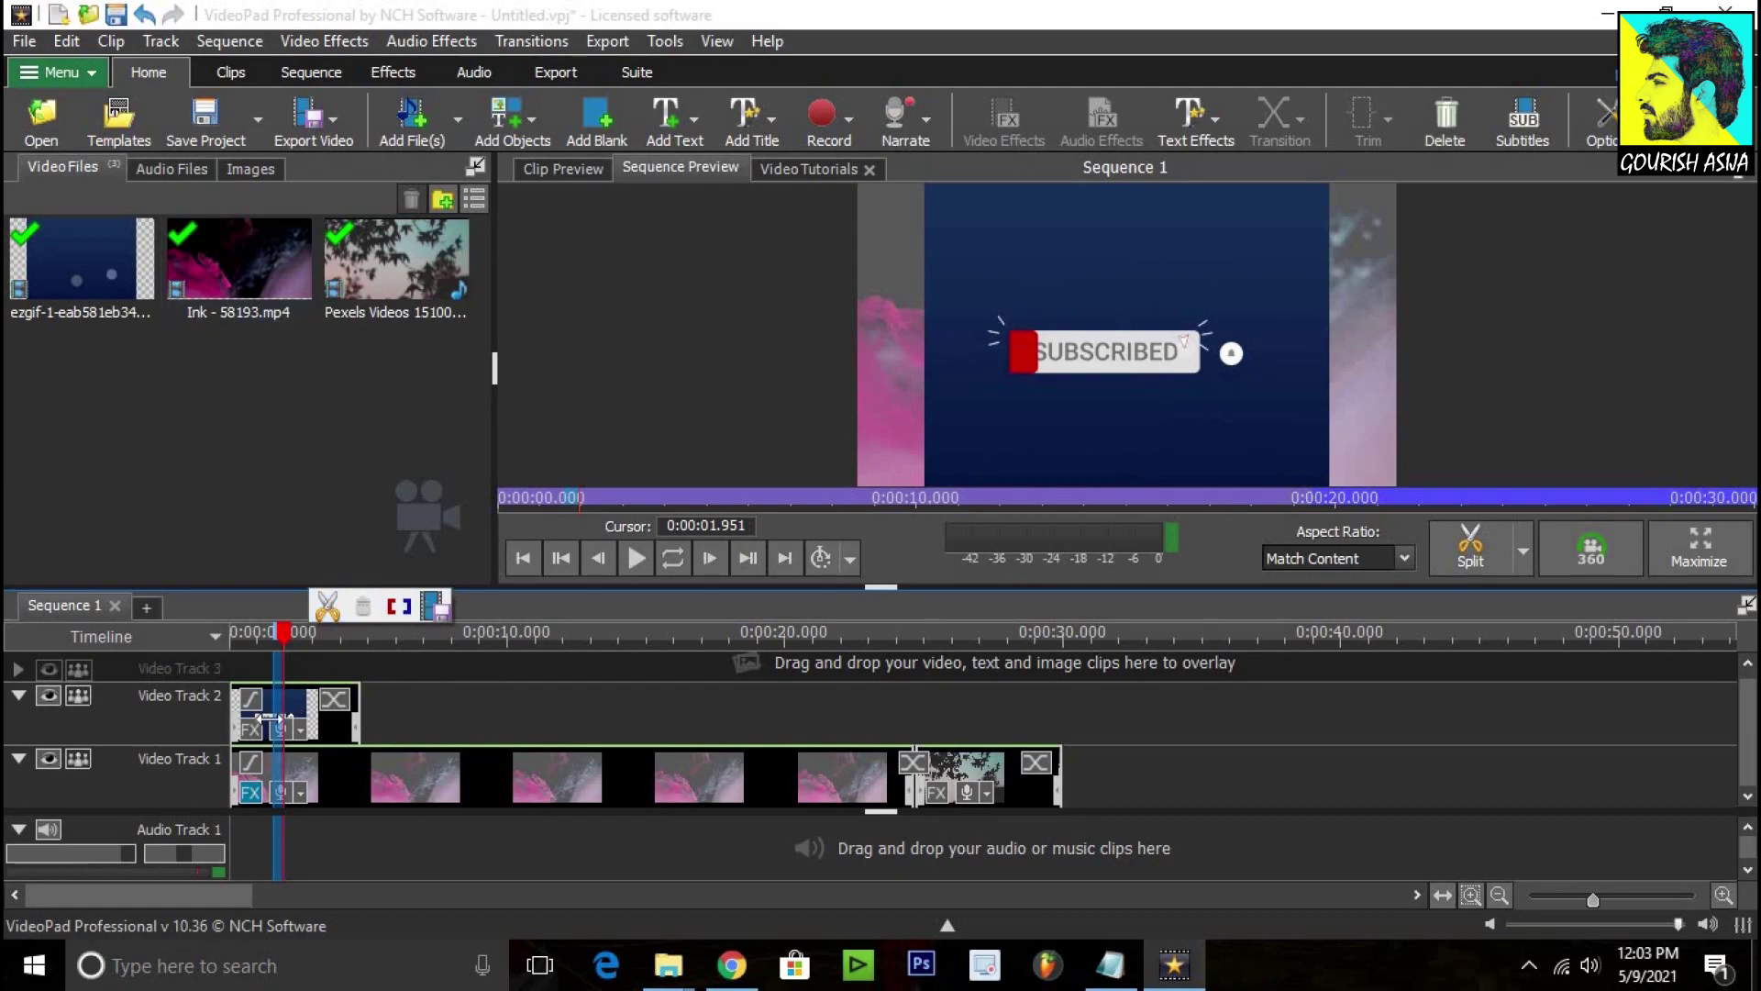
Step: Add the Green Screen effect to the subscribe-button clip on Video Track 2 and sample its dark blue background as the colour to replace
left_click(251, 728)
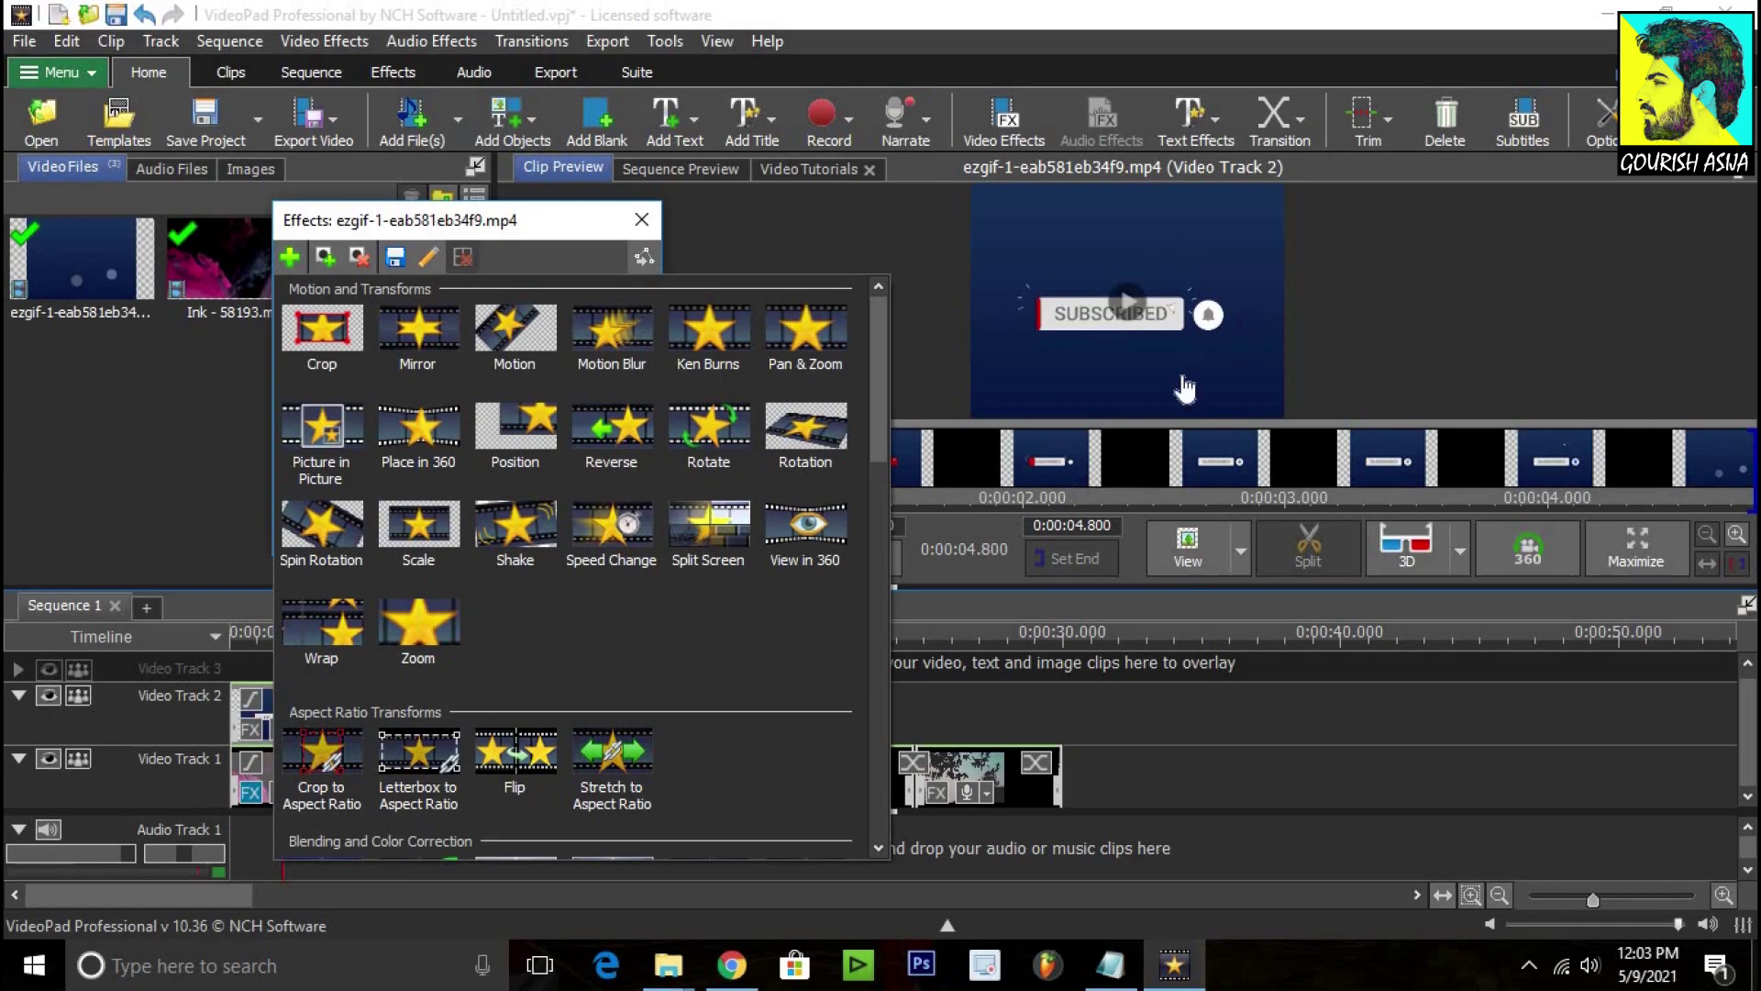
scroll(884, 483, "down", 2)
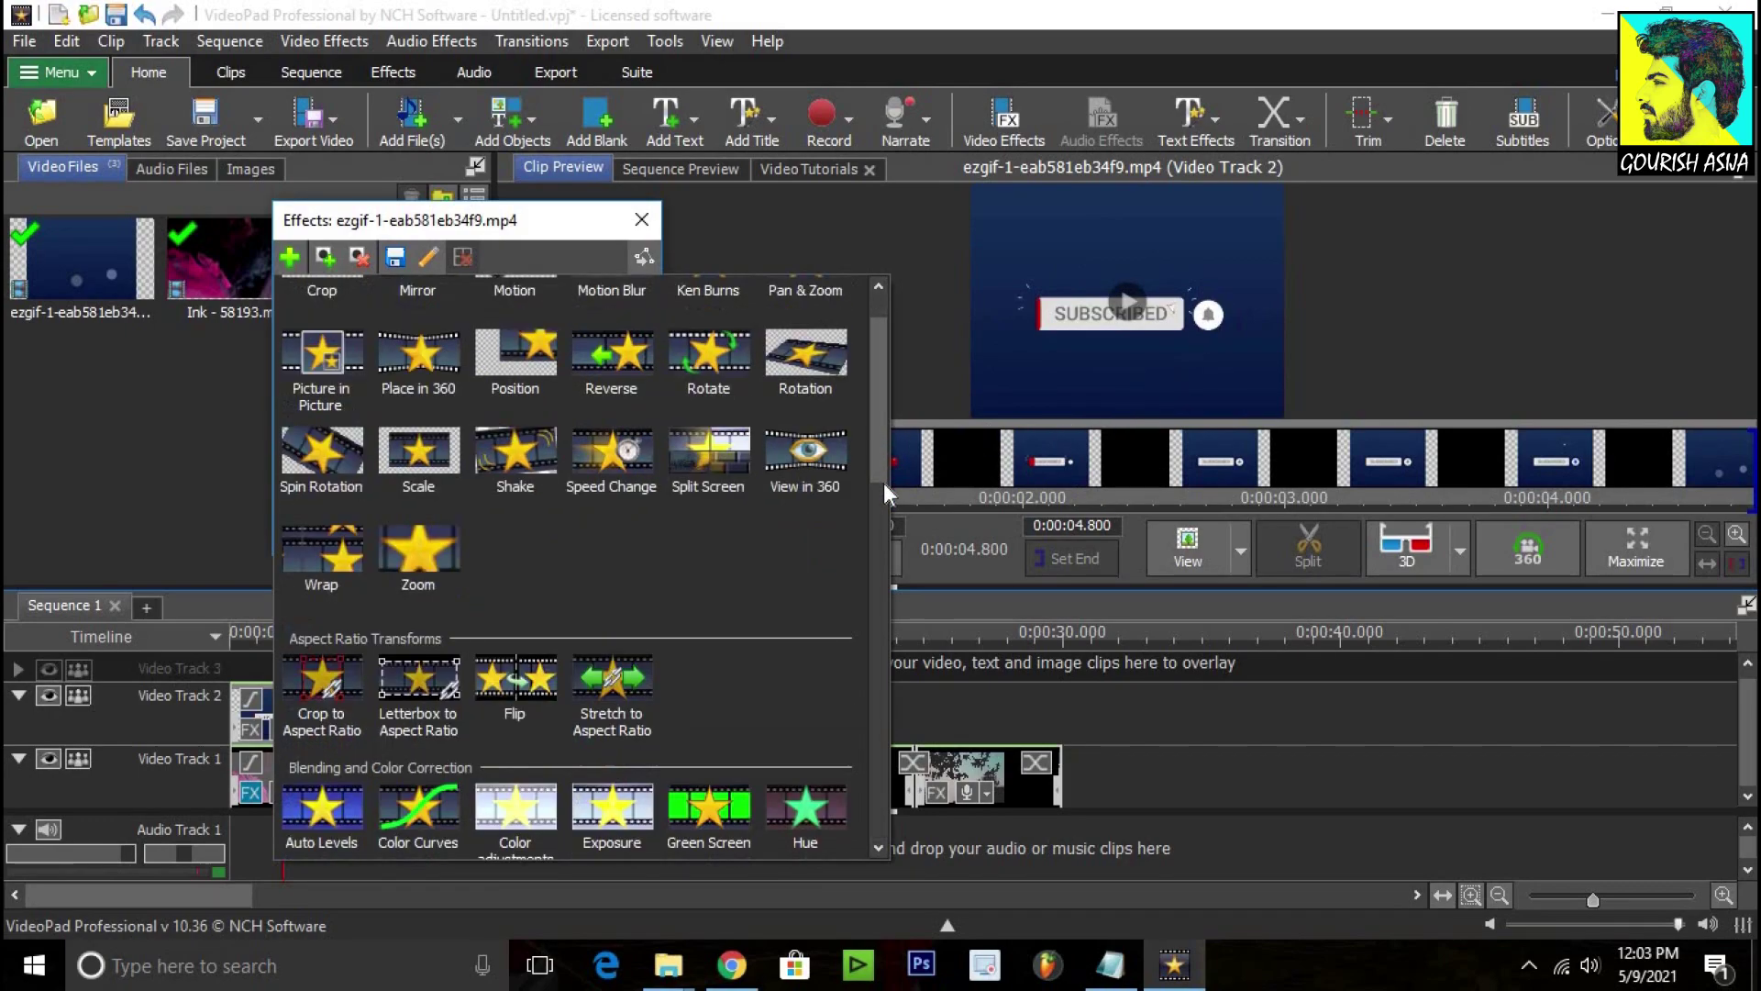
scroll(884, 482, "down", 3)
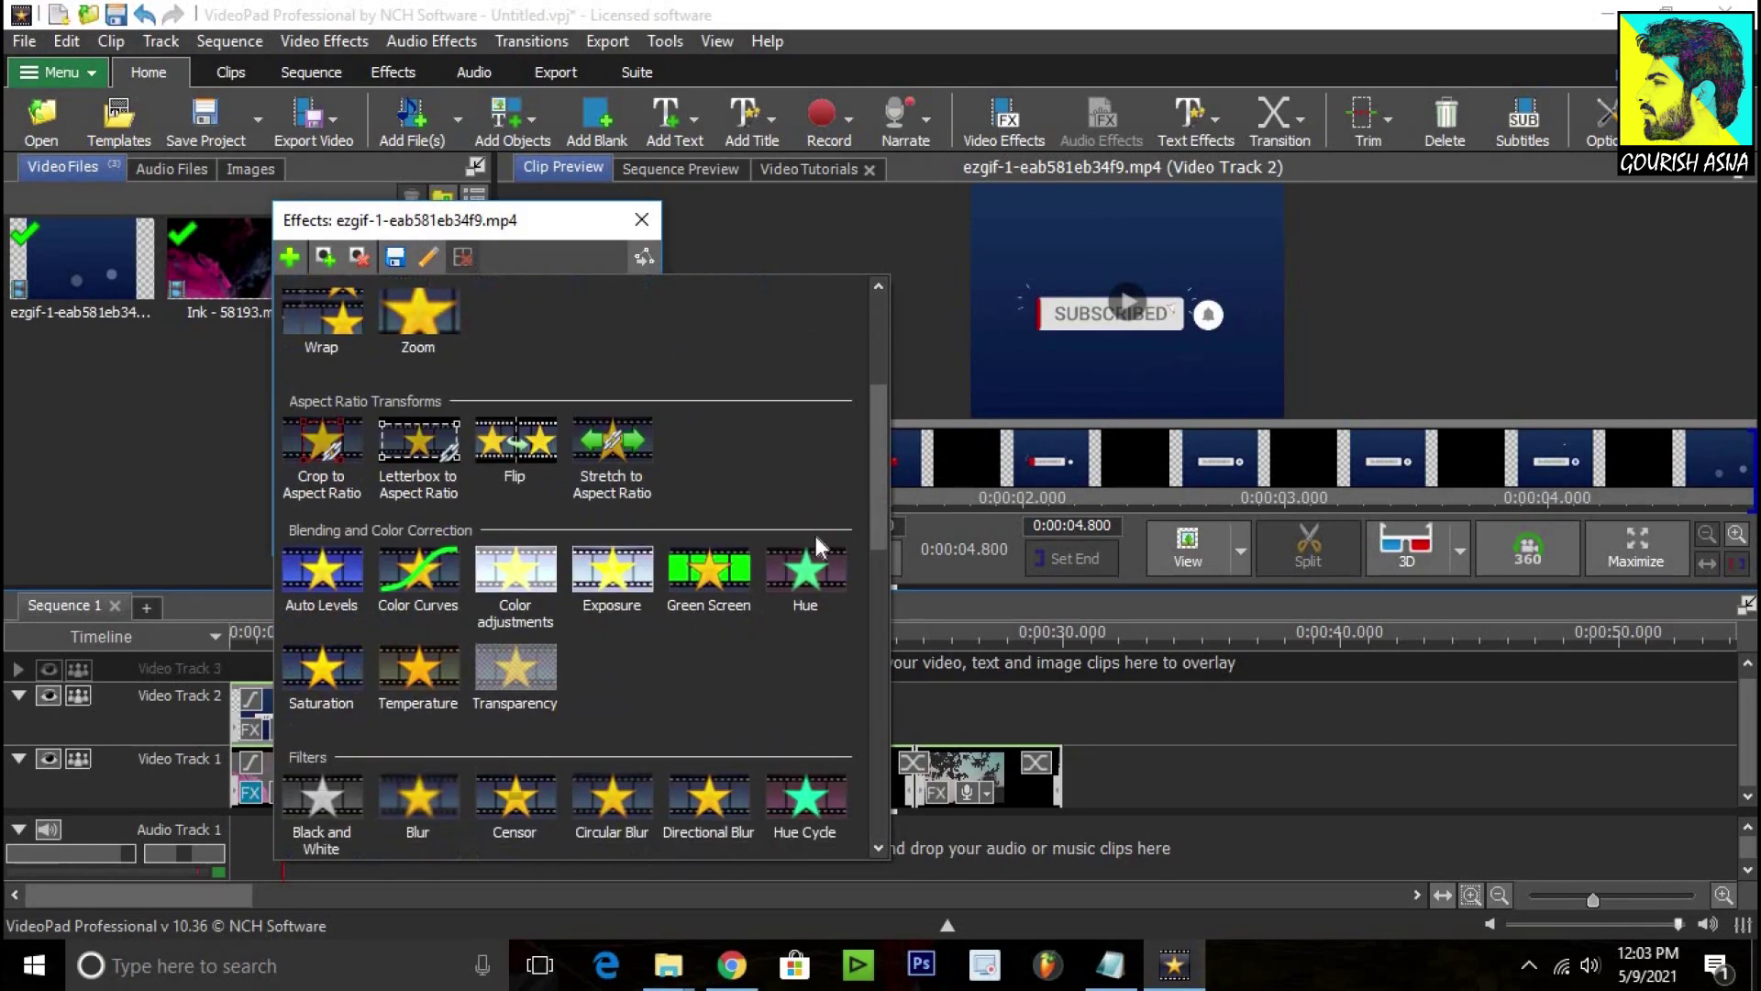
left_click(694, 594)
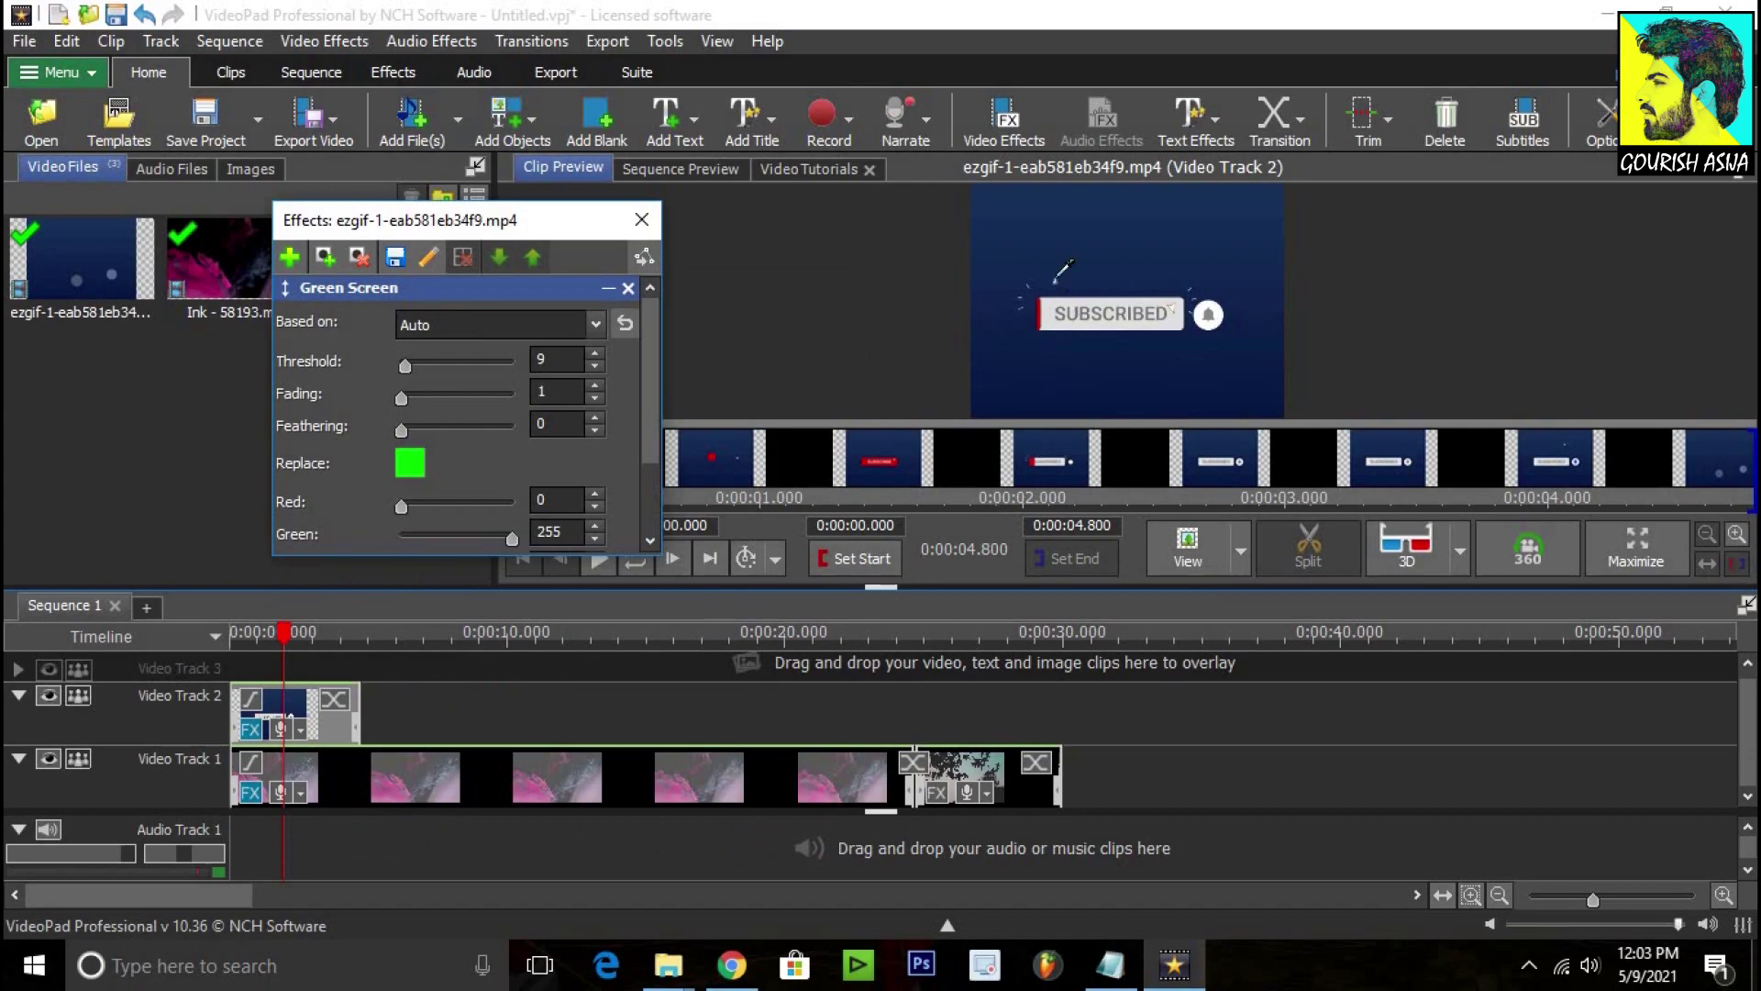
left_click(1058, 242)
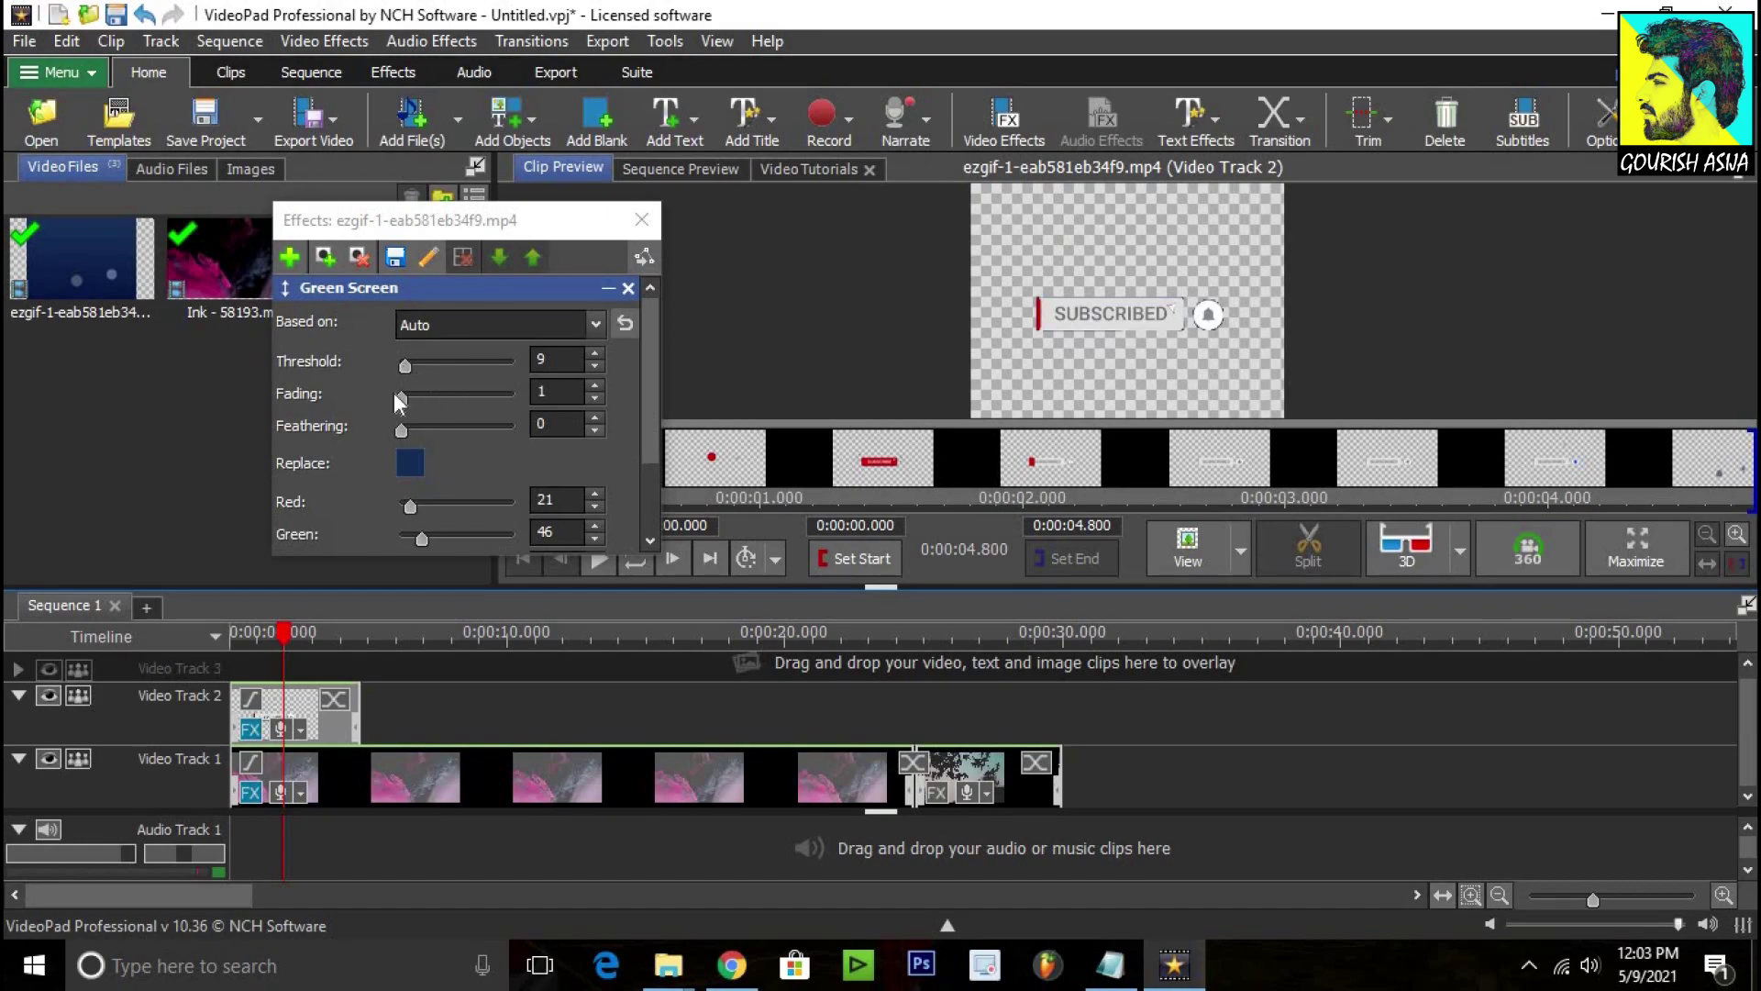
Step: Fine-tune the Green Screen effect on the subscribe-button clip by setting its threshold to 12, and close the effects window
left_click_drag(404, 365, 432, 361)
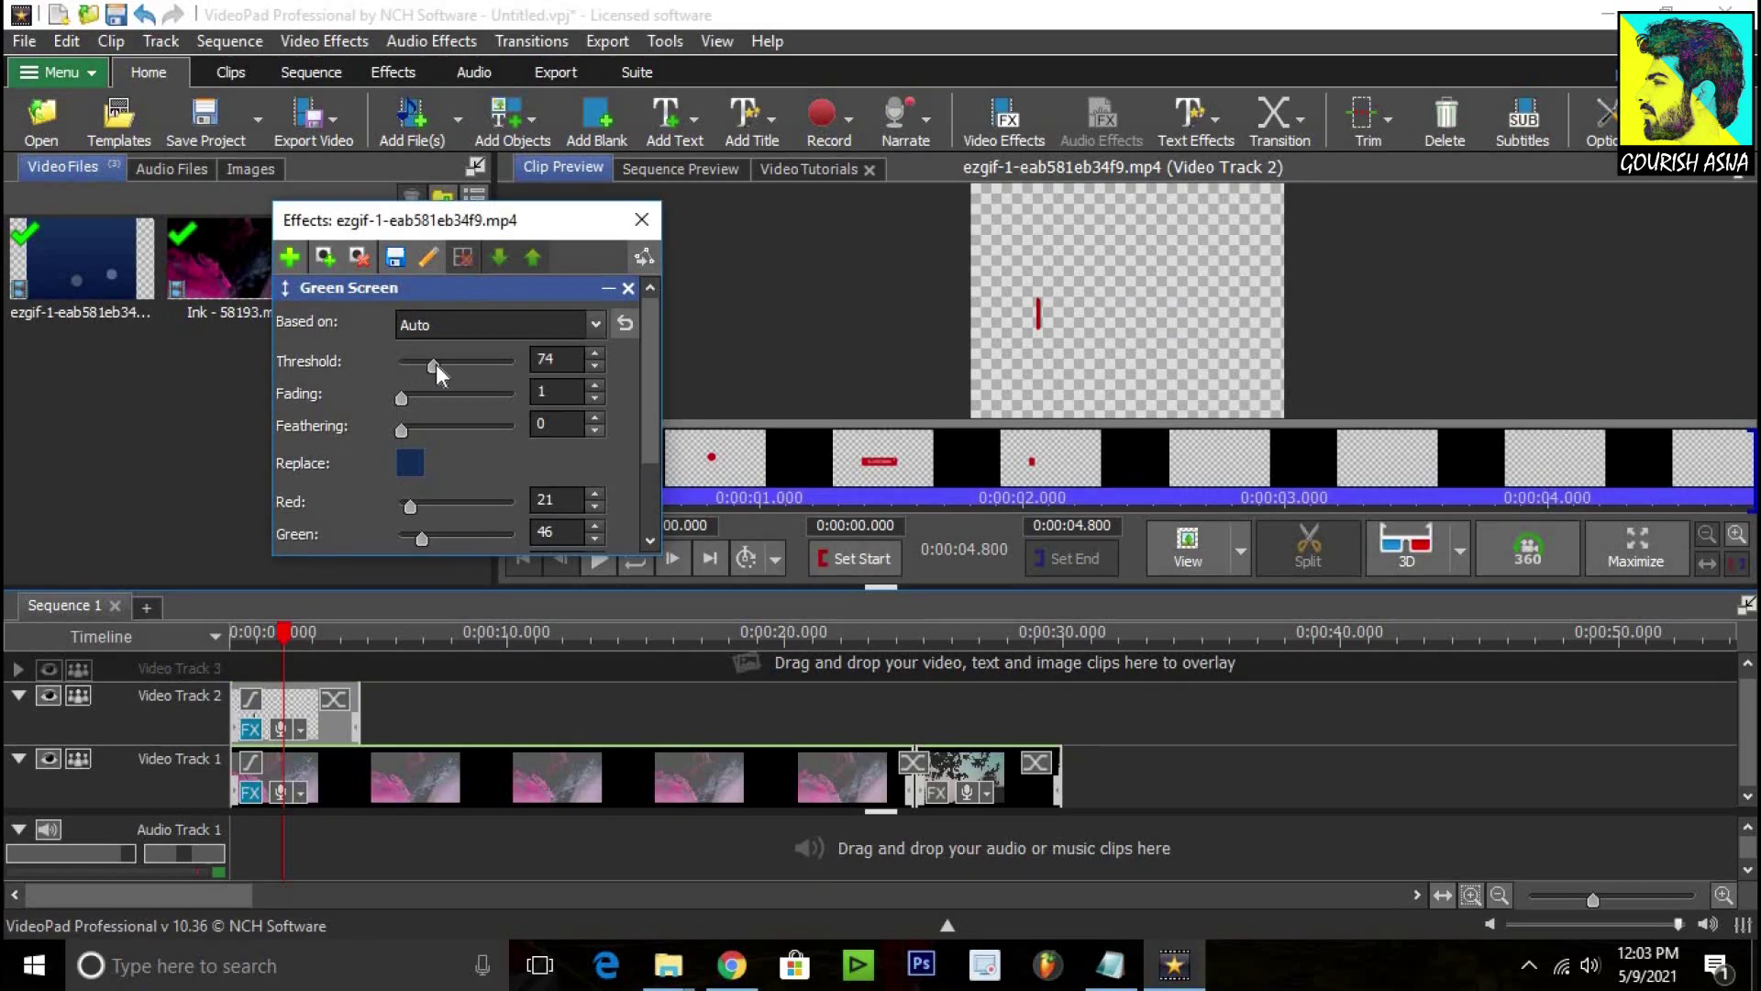
left_click_drag(427, 365, 405, 362)
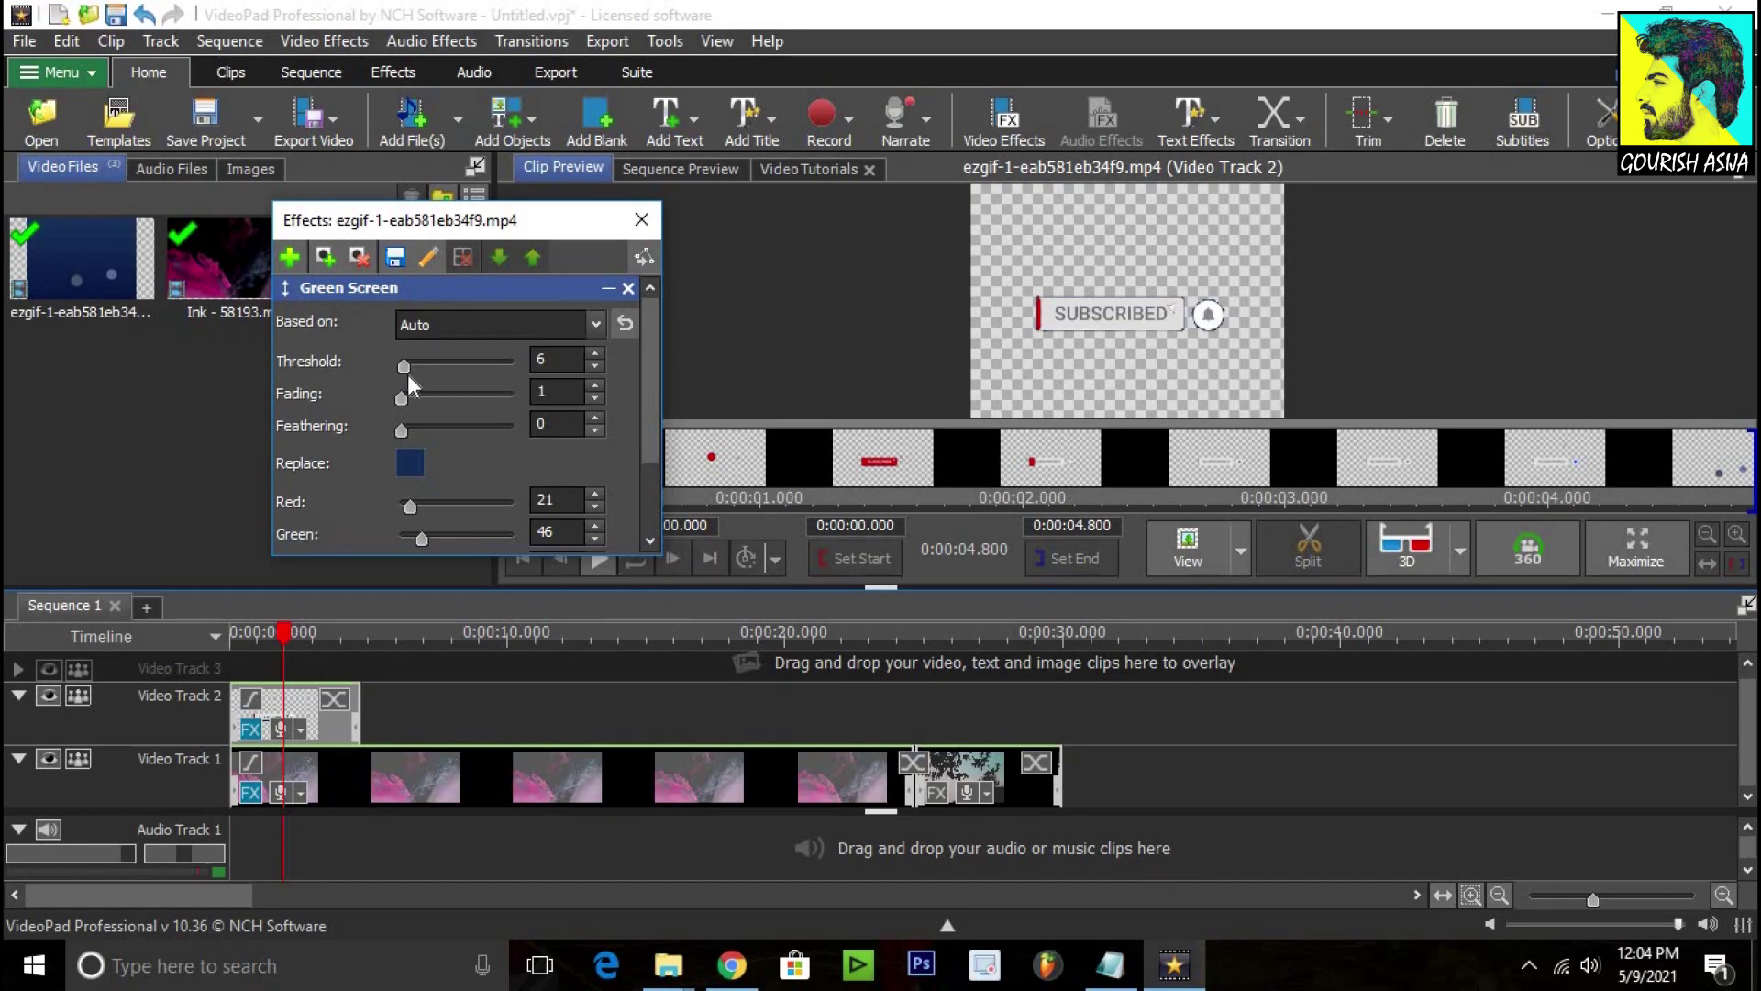
left_click_drag(404, 370, 406, 369)
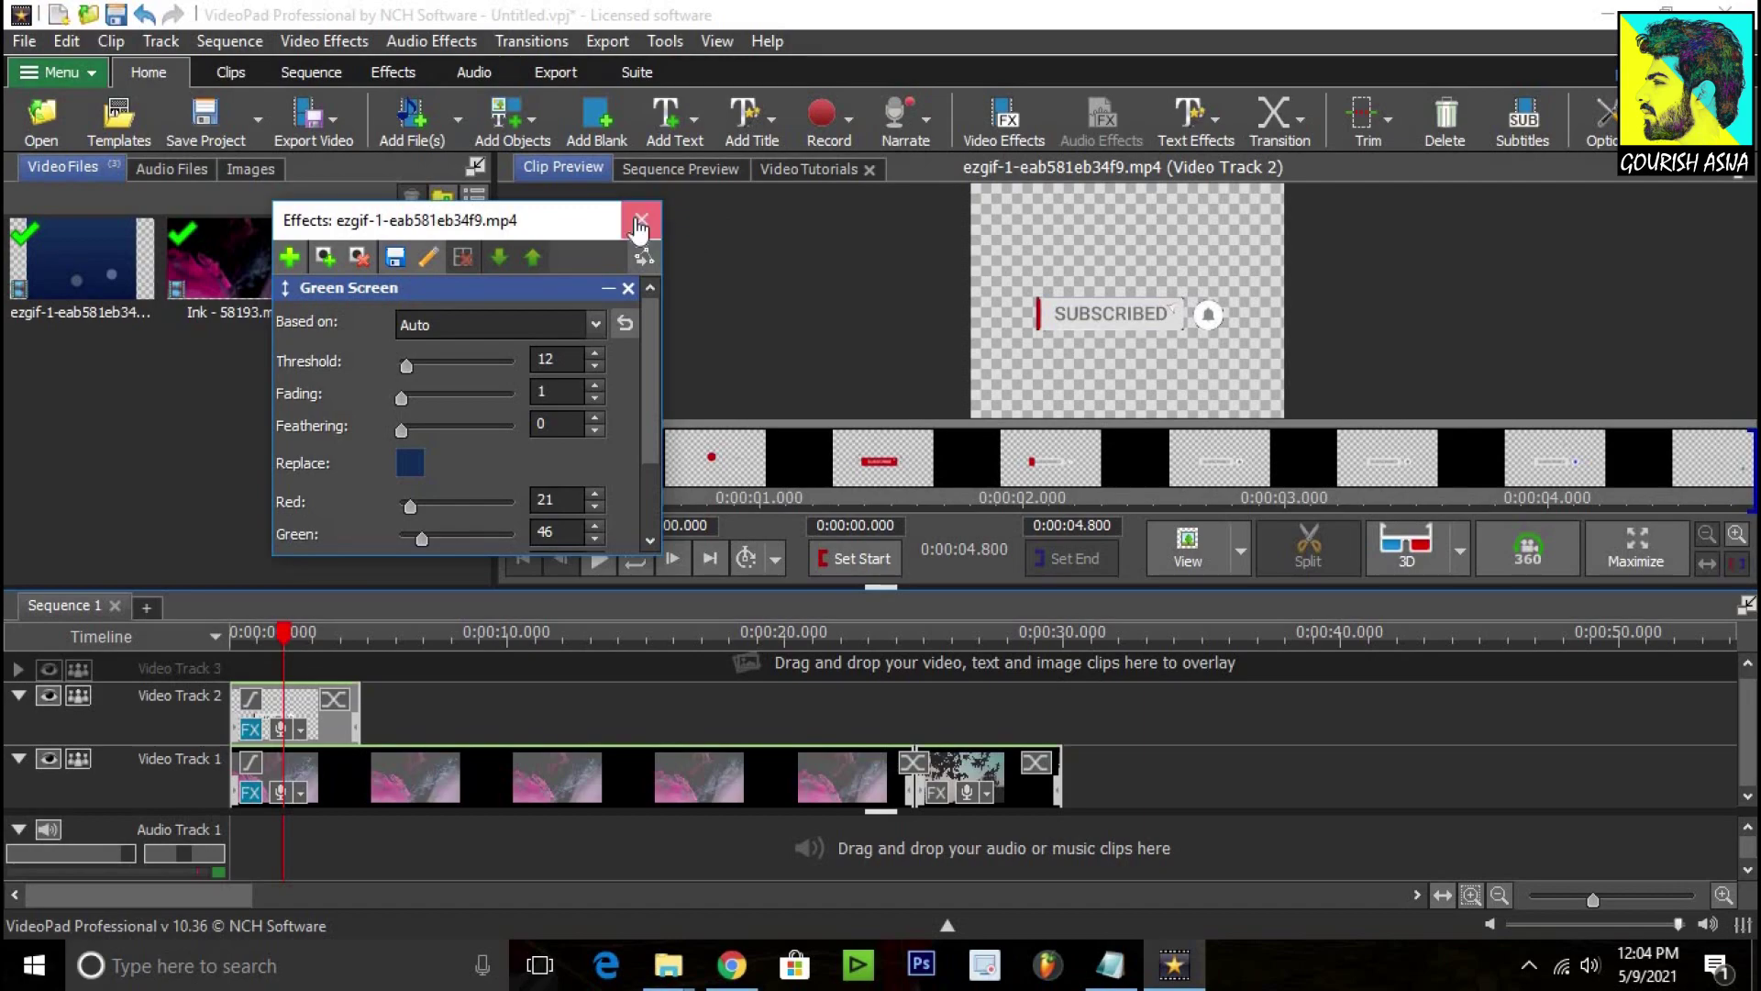
left_click(641, 220)
Step: Play the sequence from its start in the maximized preview to check the keyed overlay, and return to the normal layout
left_click(555, 734)
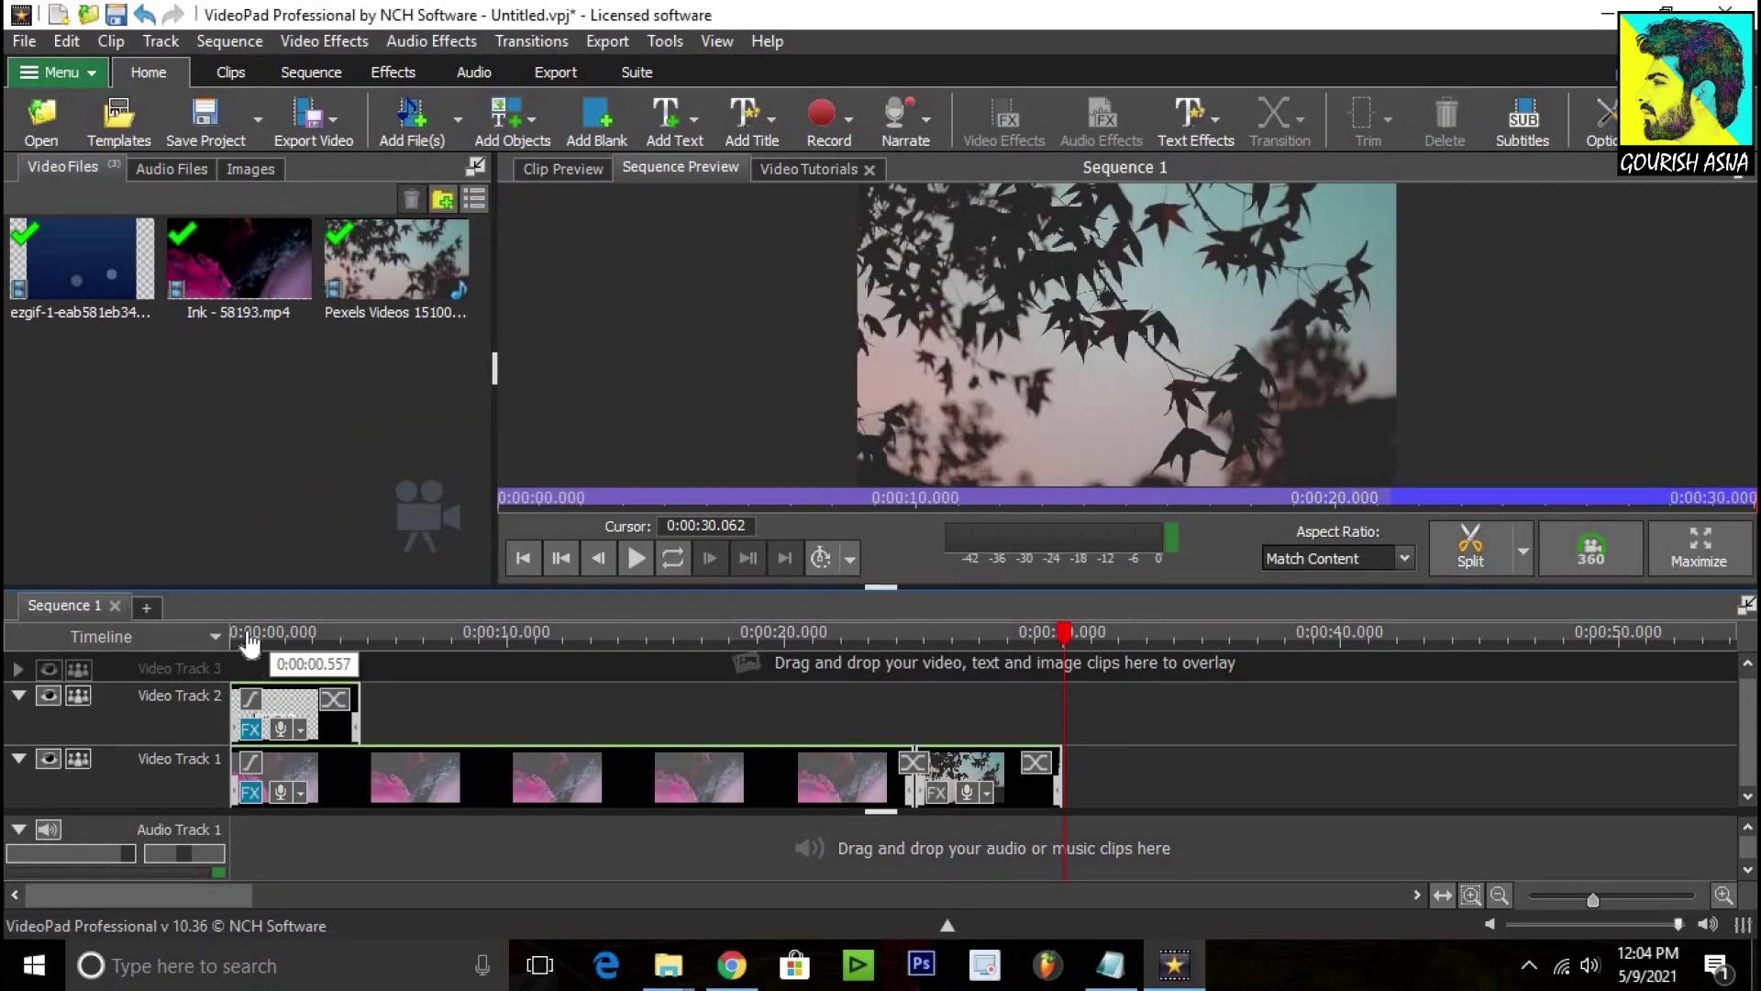
left_click(231, 633)
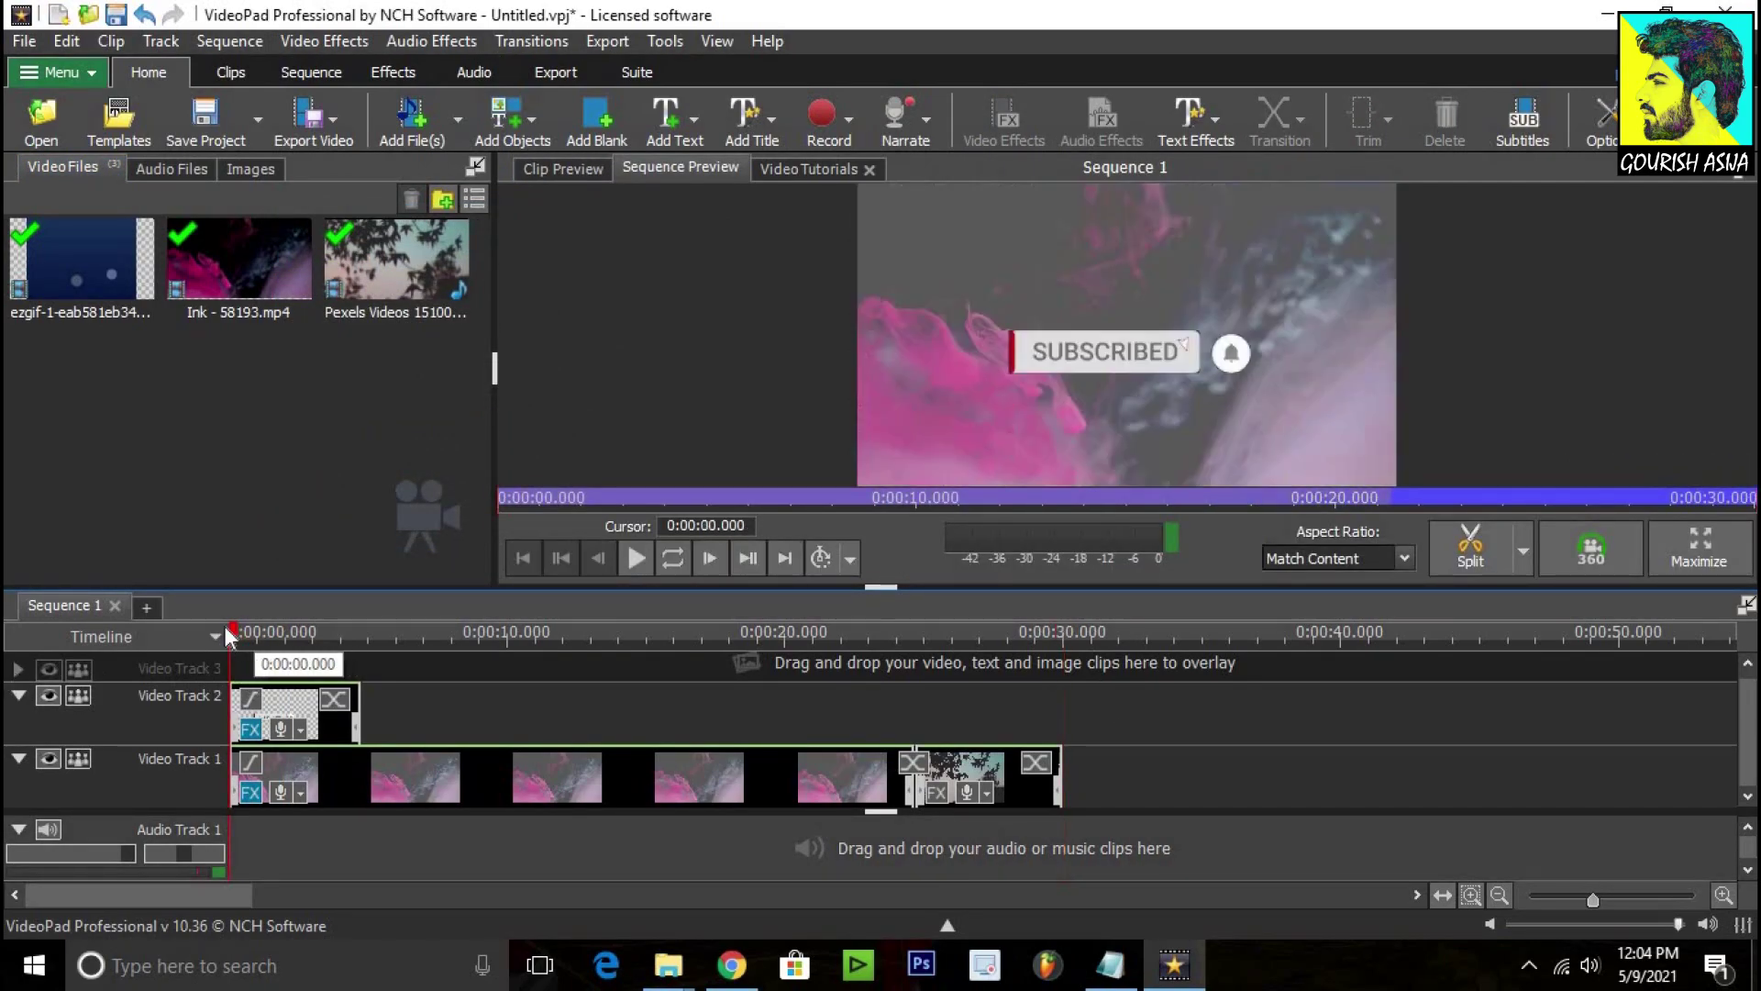
left_click(1698, 544)
left_click(769, 390)
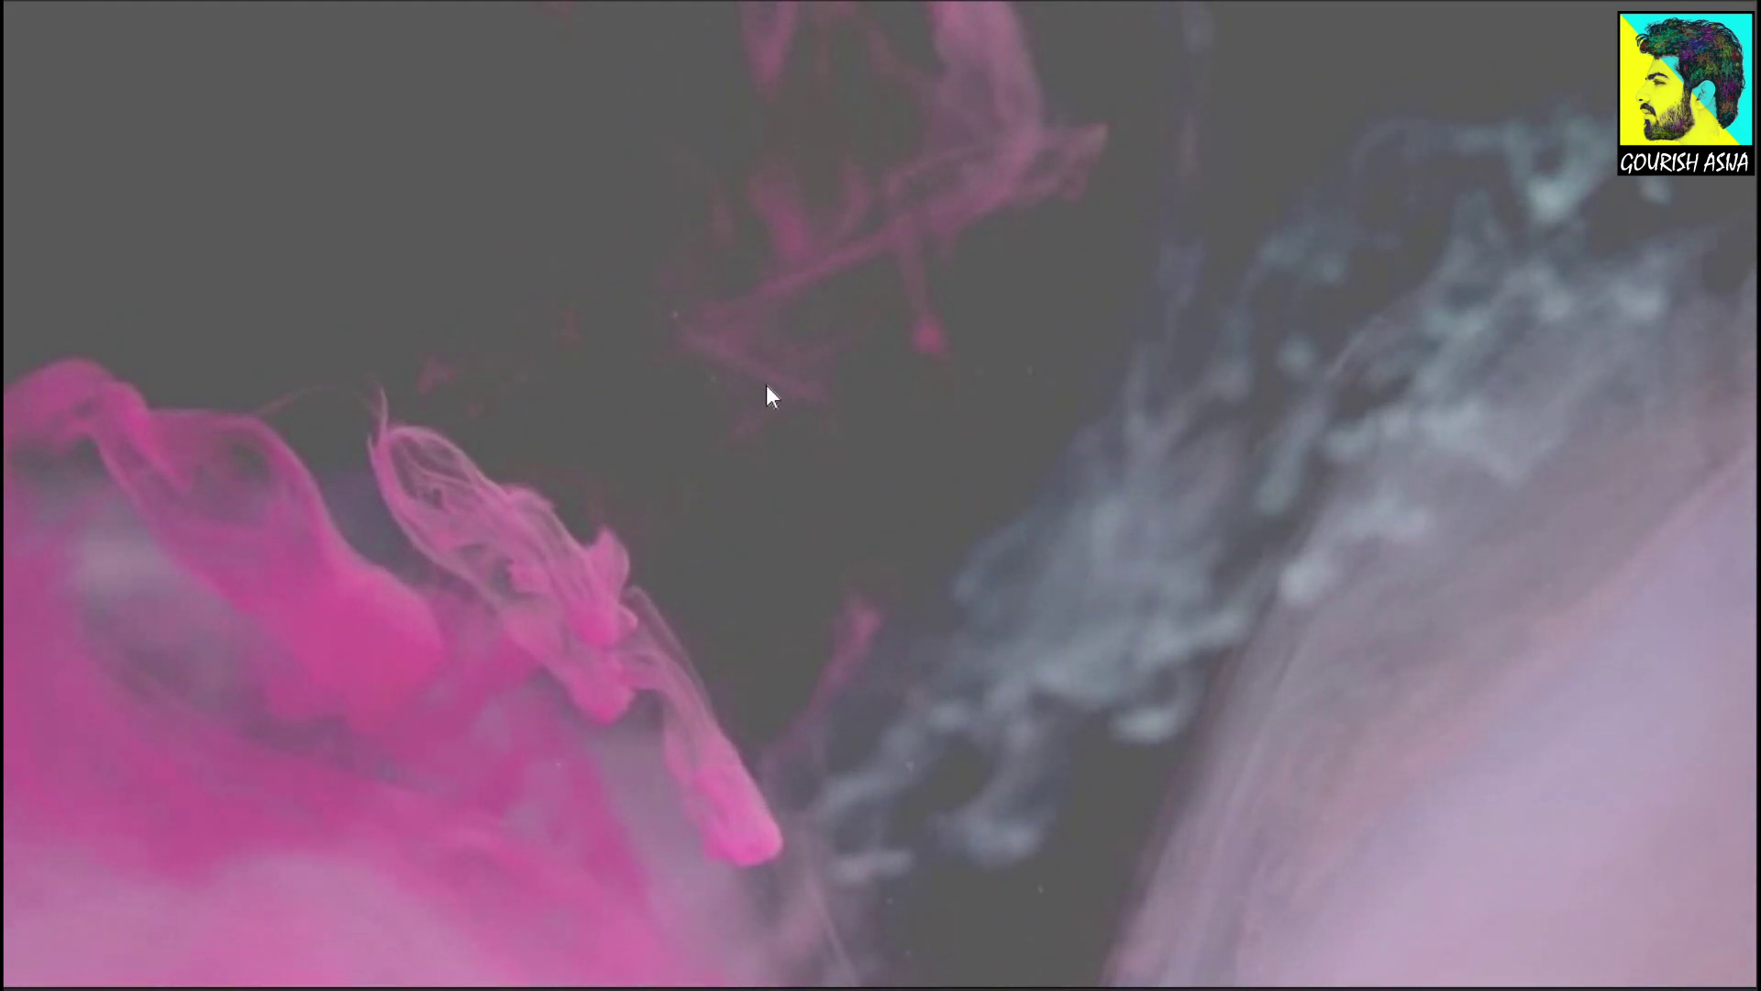
left_click(1010, 492)
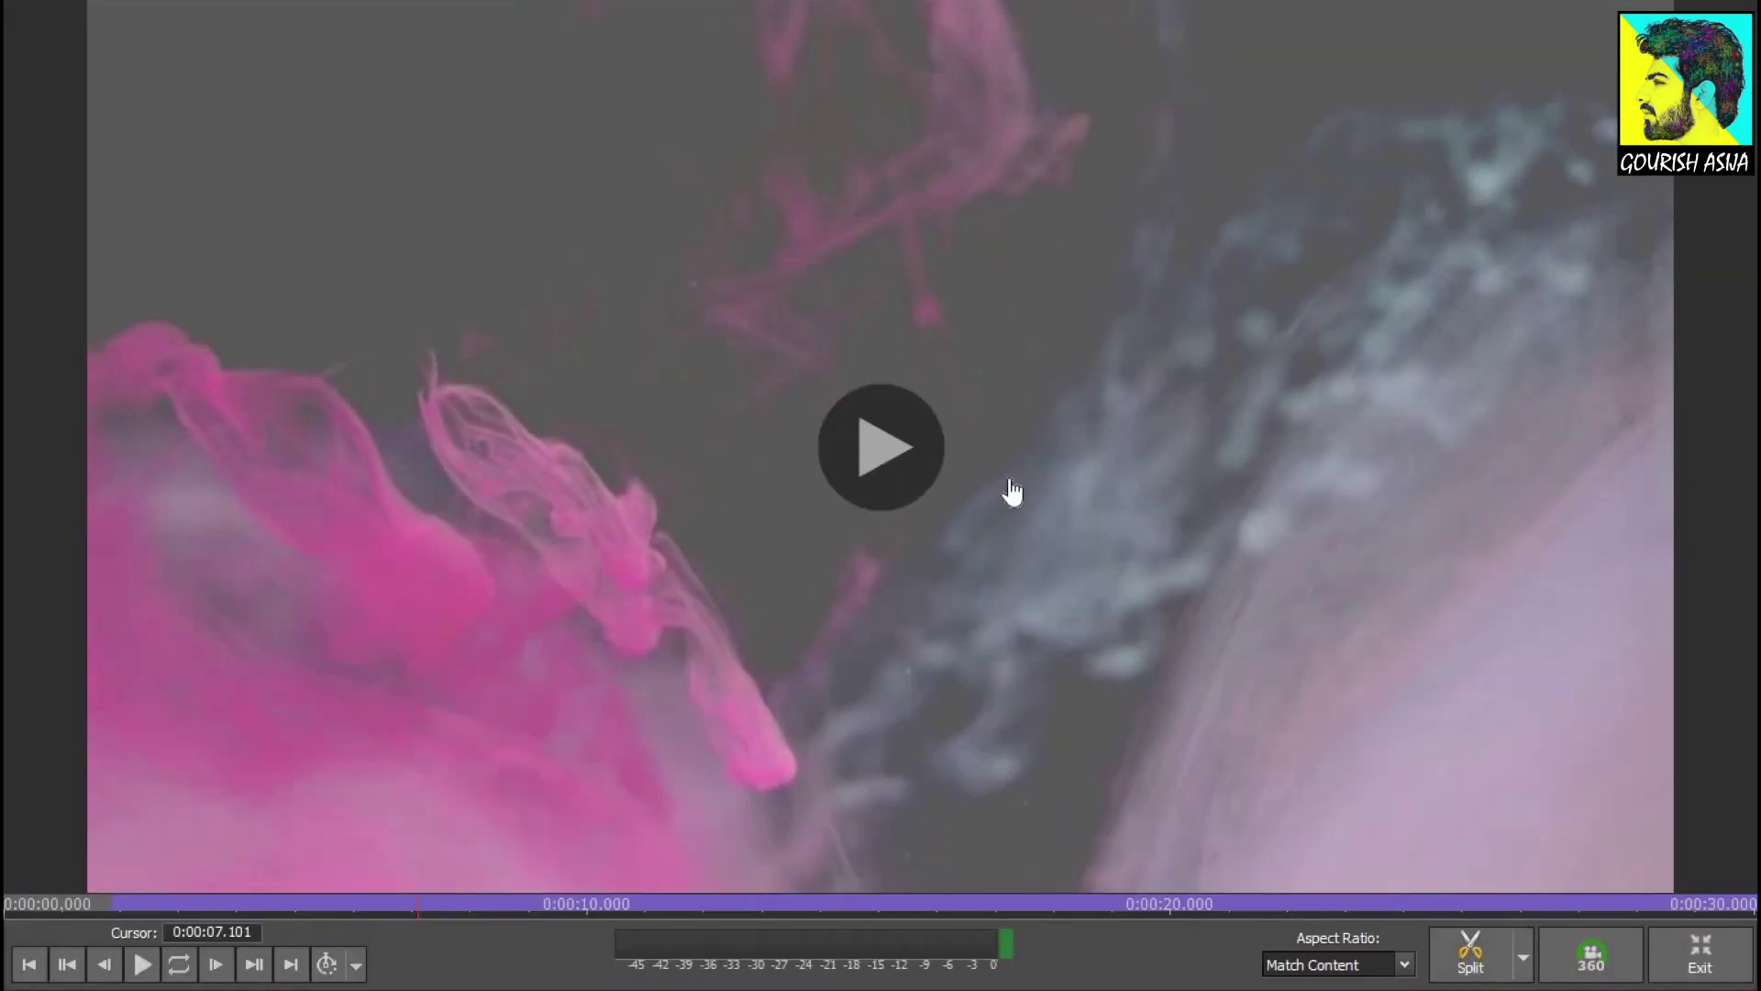
left_click(1668, 976)
left_click(1293, 772)
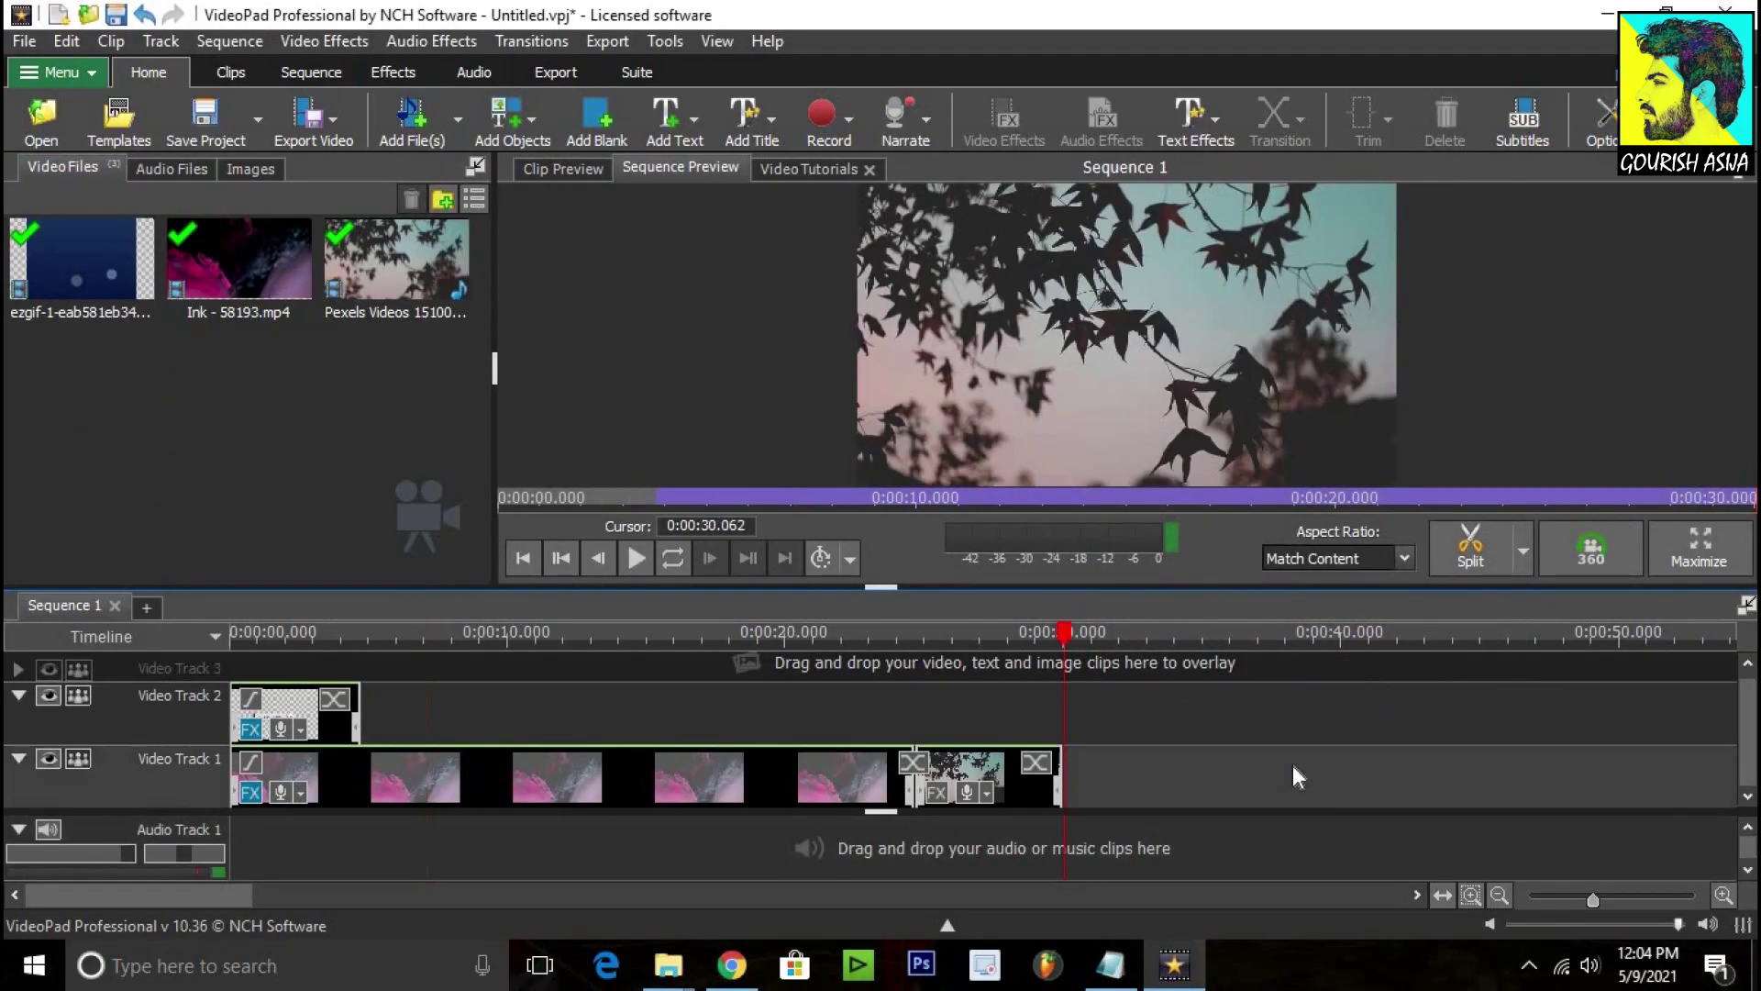
Step: Play back the opening section of the sequence until just past the end of the subscribe-button overlay
left_click_drag(424, 649, 236, 653)
left_click(288, 704)
key("space")
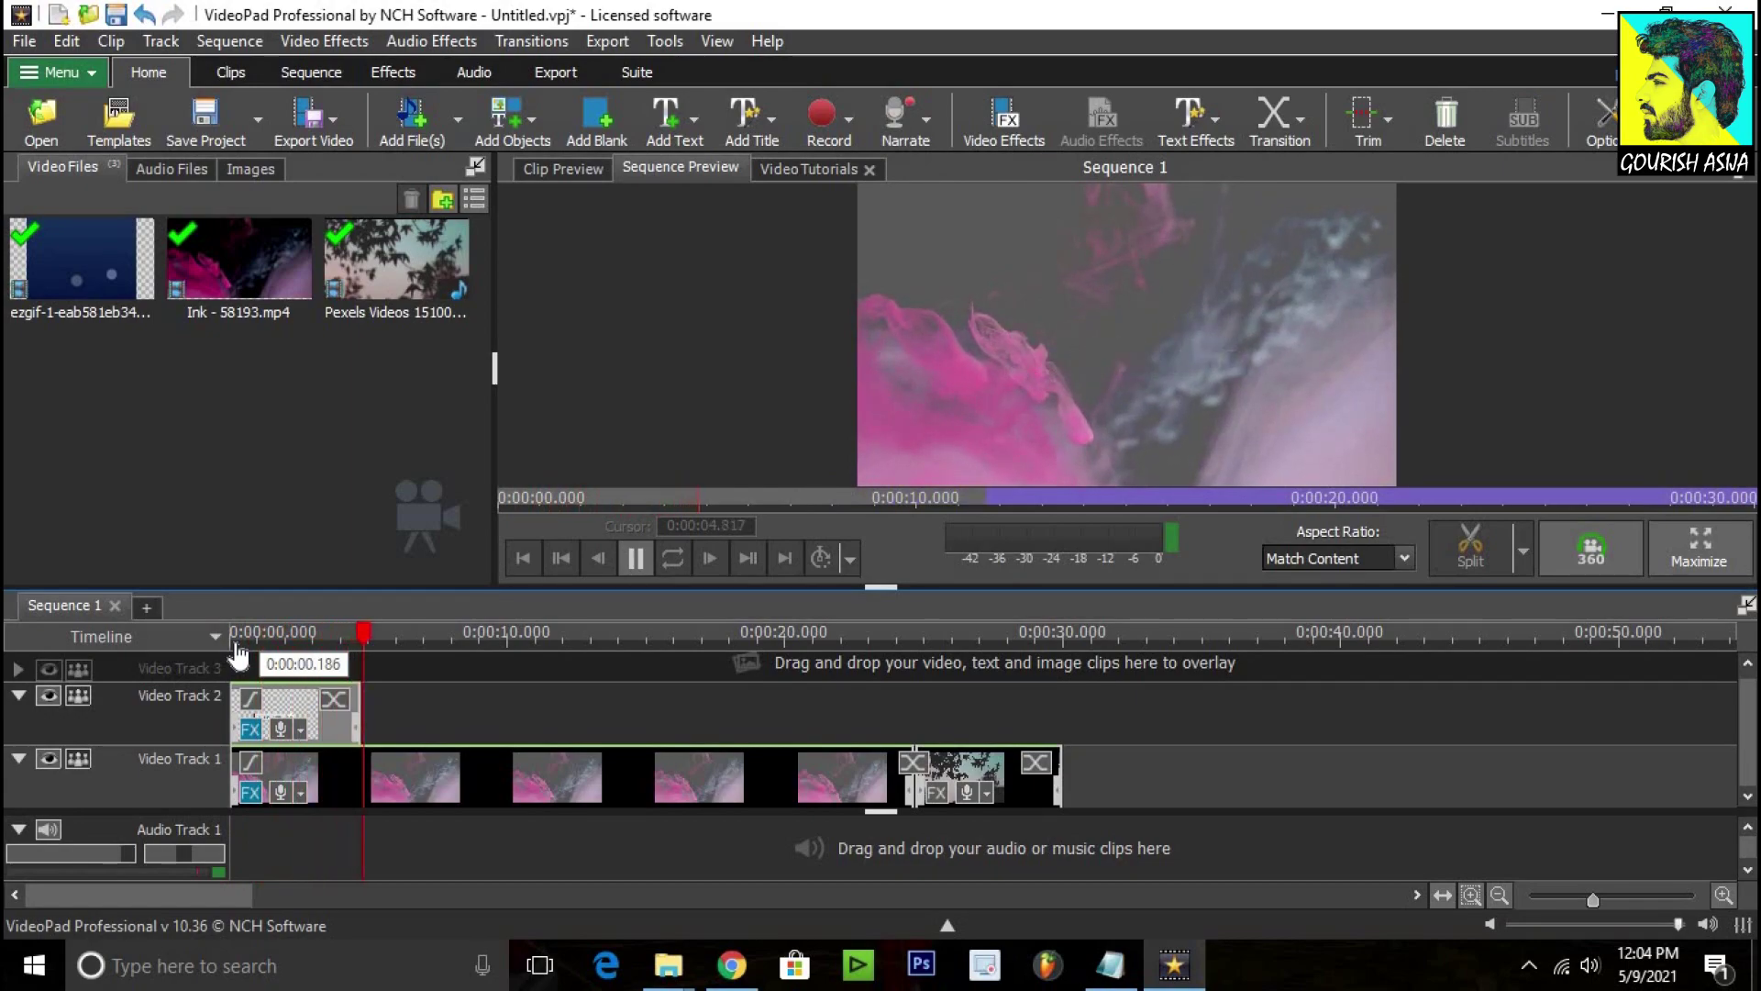
key("space")
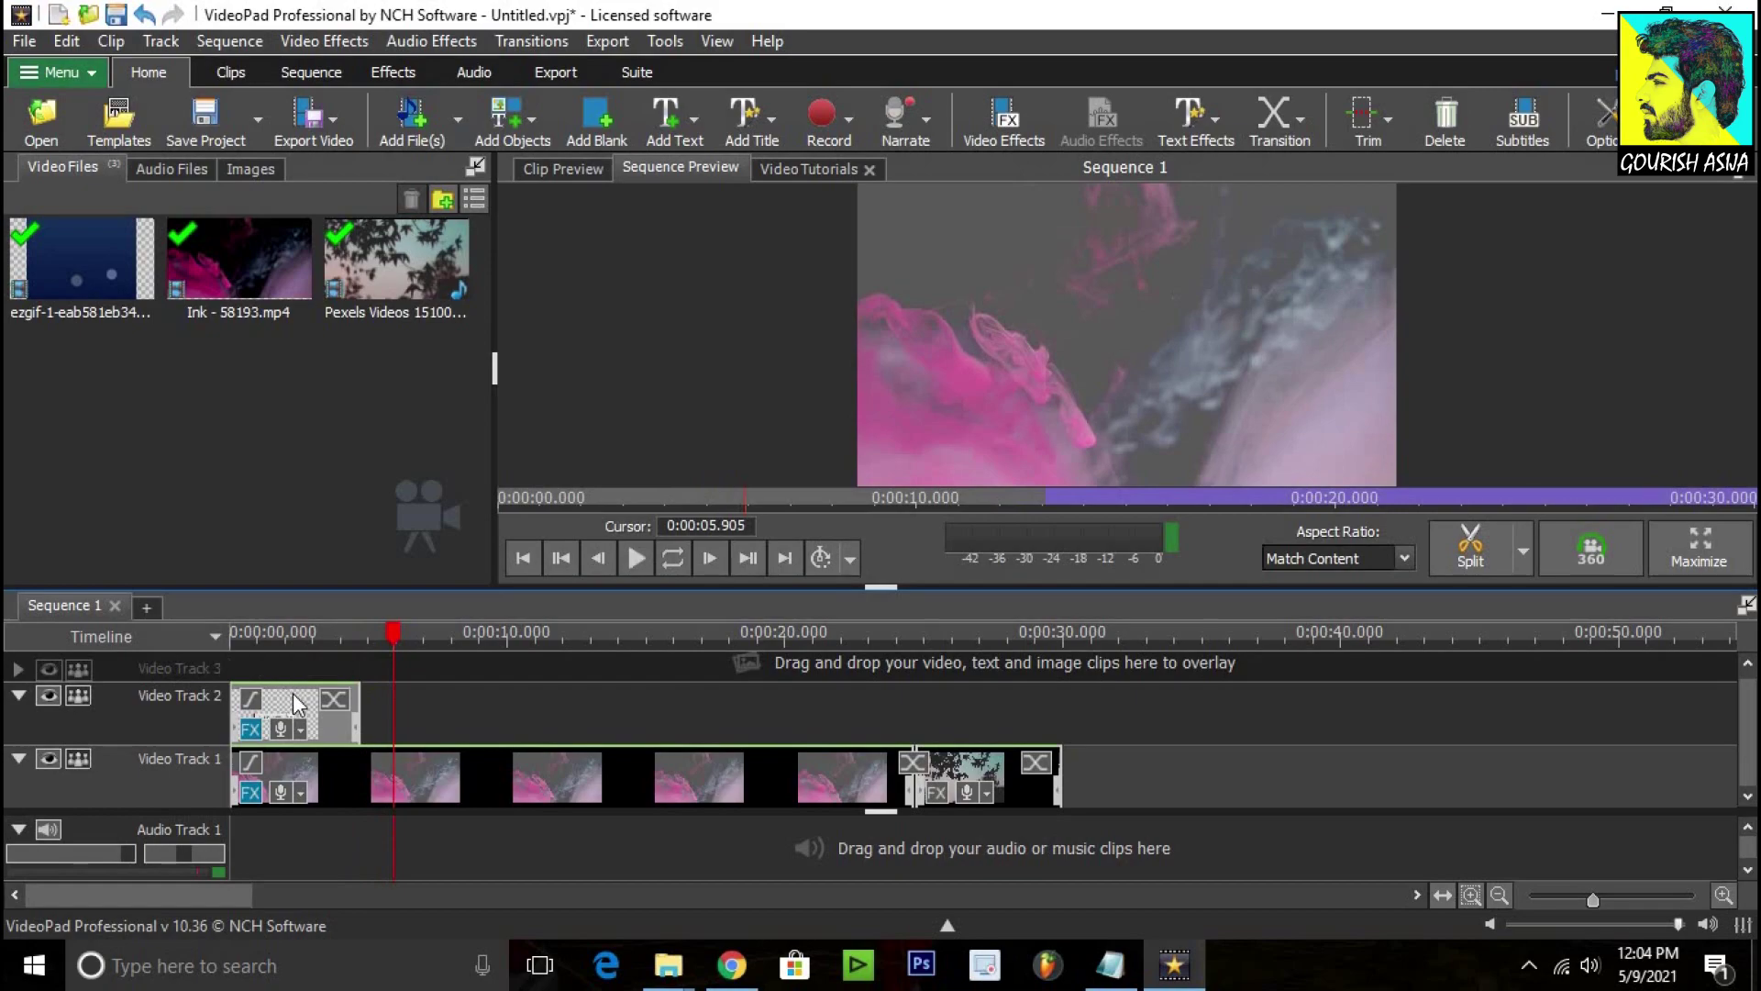
Step: Copy the keyed subscribe-button clip and insert the copy on Video Track 2 above the start of the Pexels clip
right_click(294, 695)
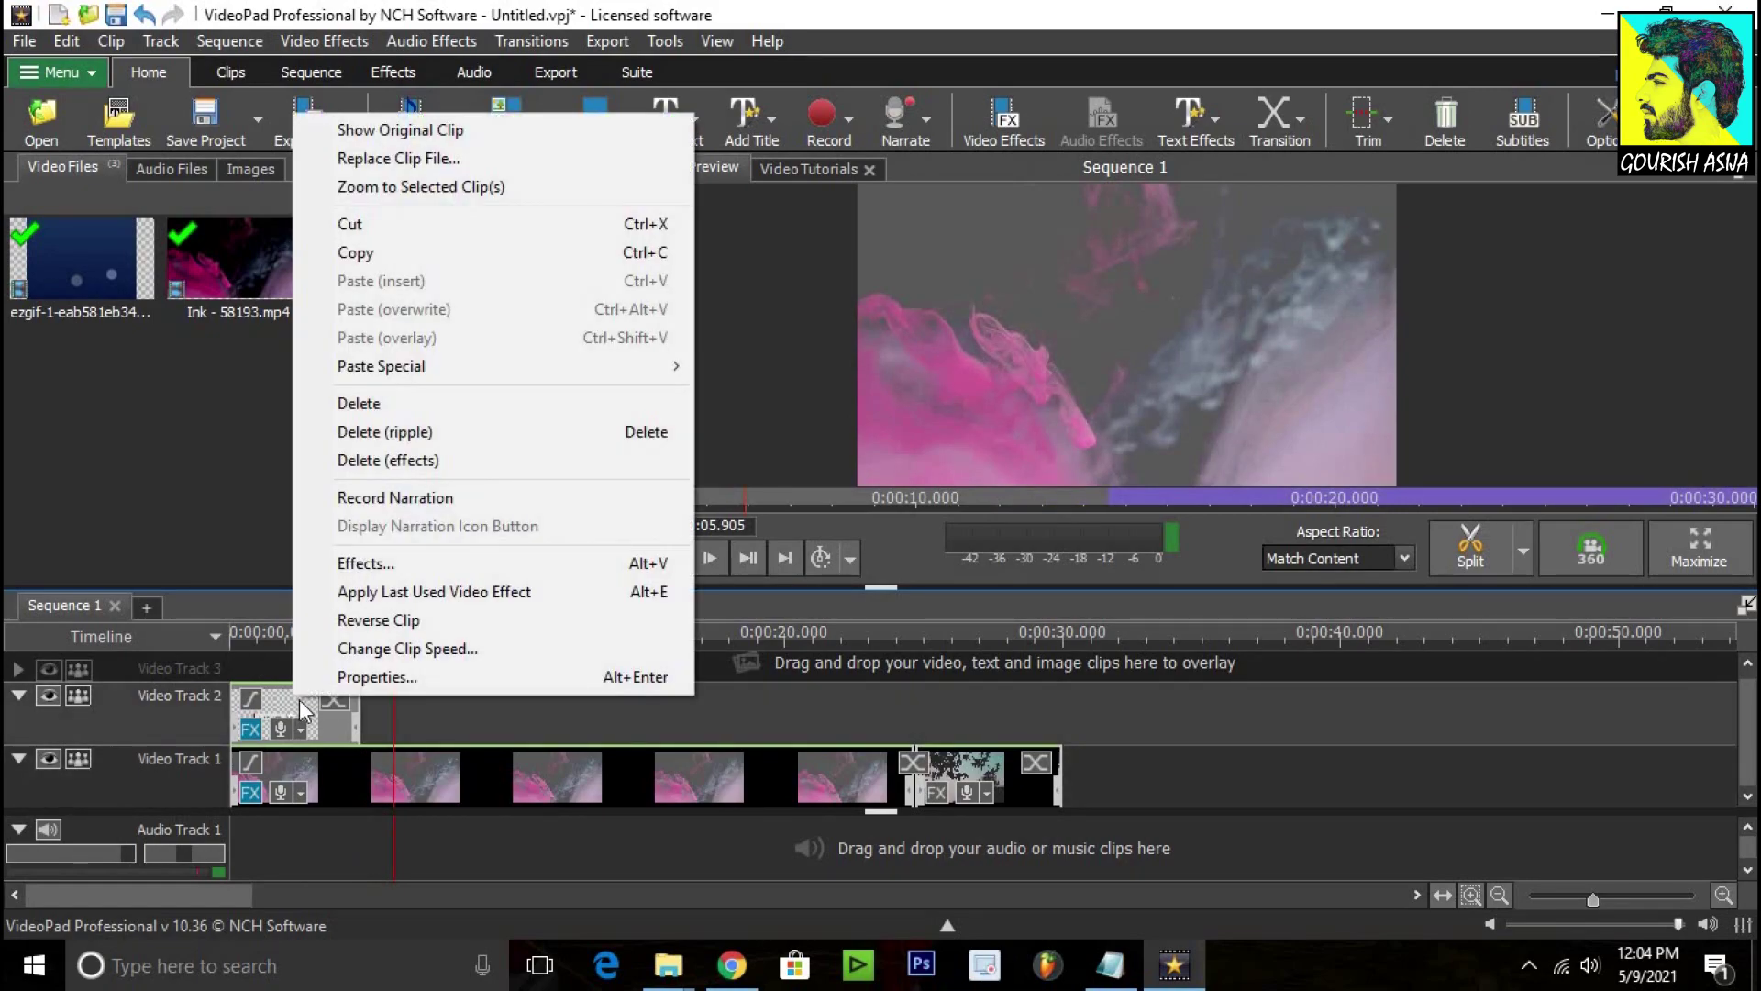
left_click(367, 255)
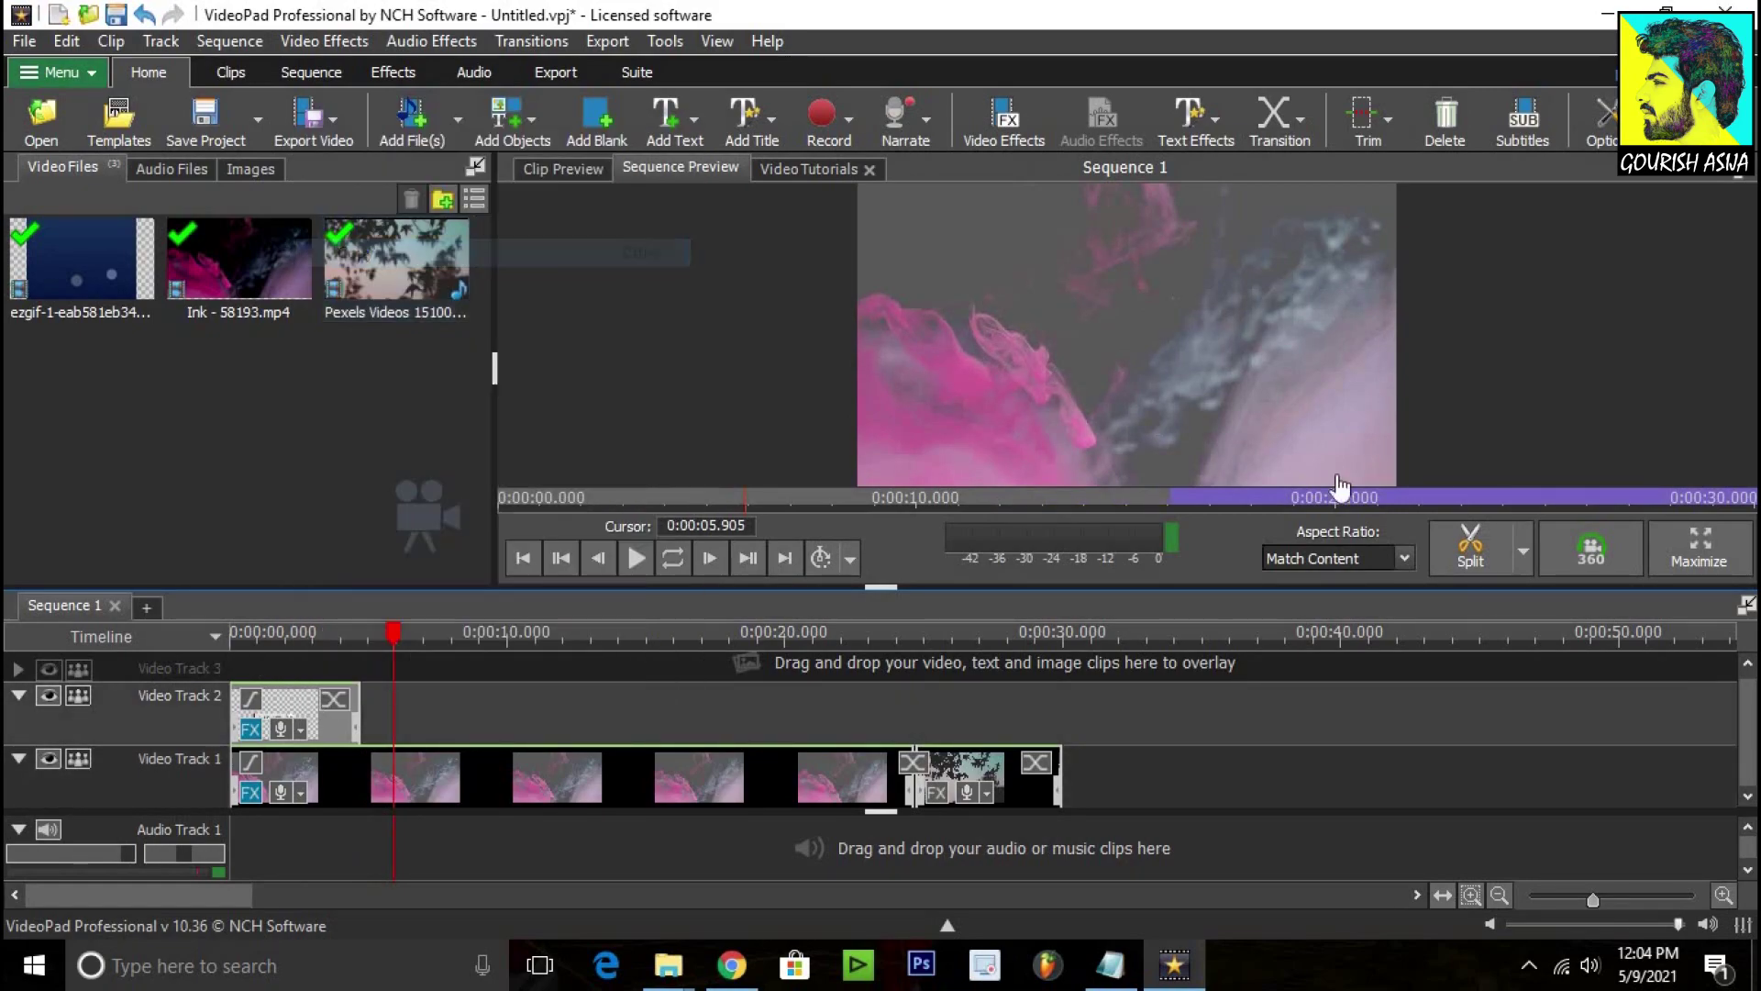
left_click_drag(502, 653, 914, 626)
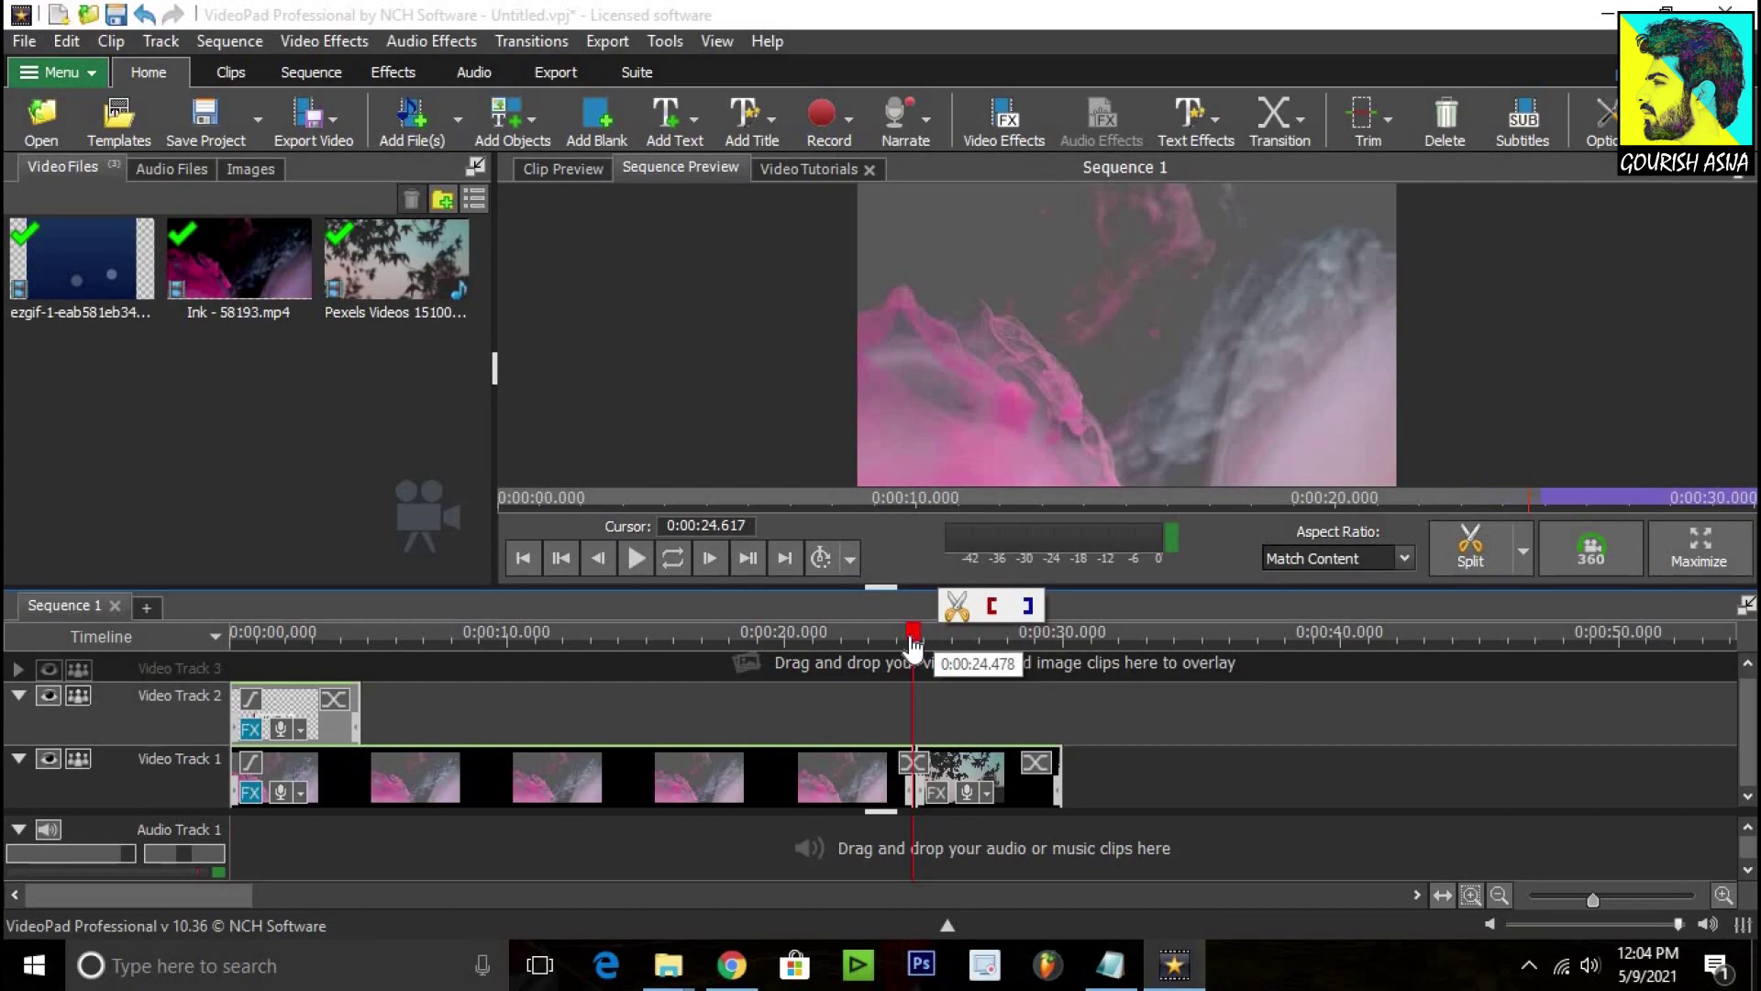
right_click(915, 707)
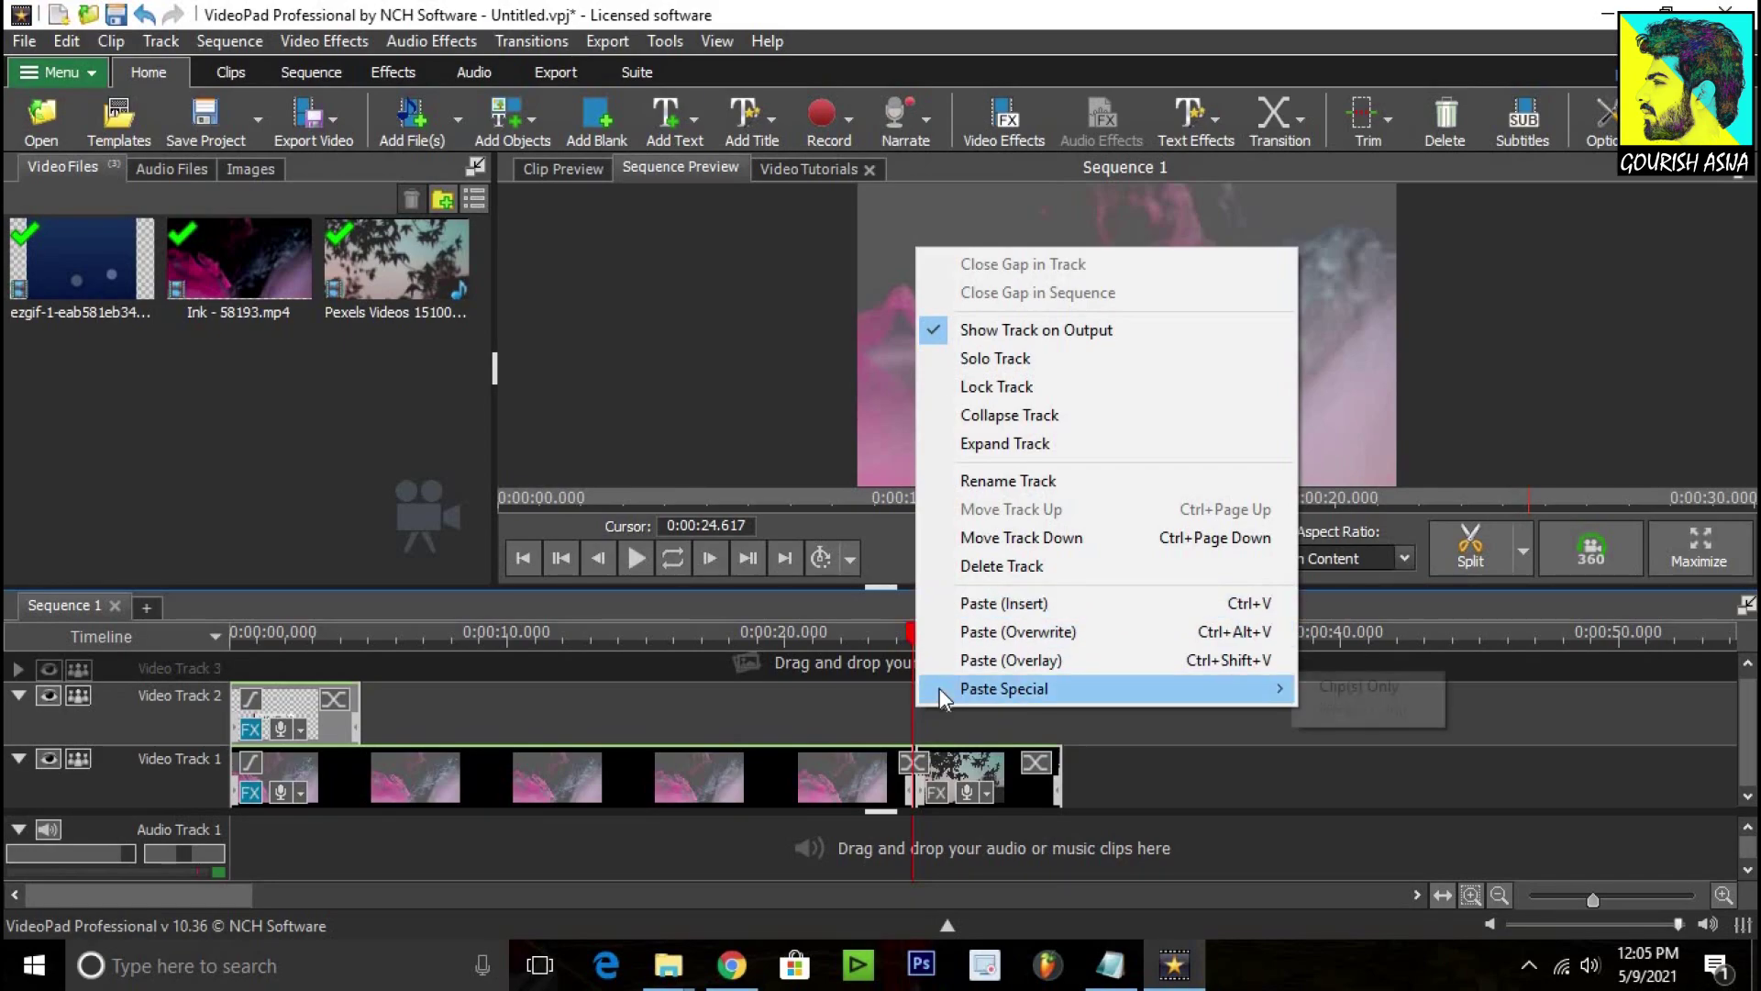
mouse_move(939, 702)
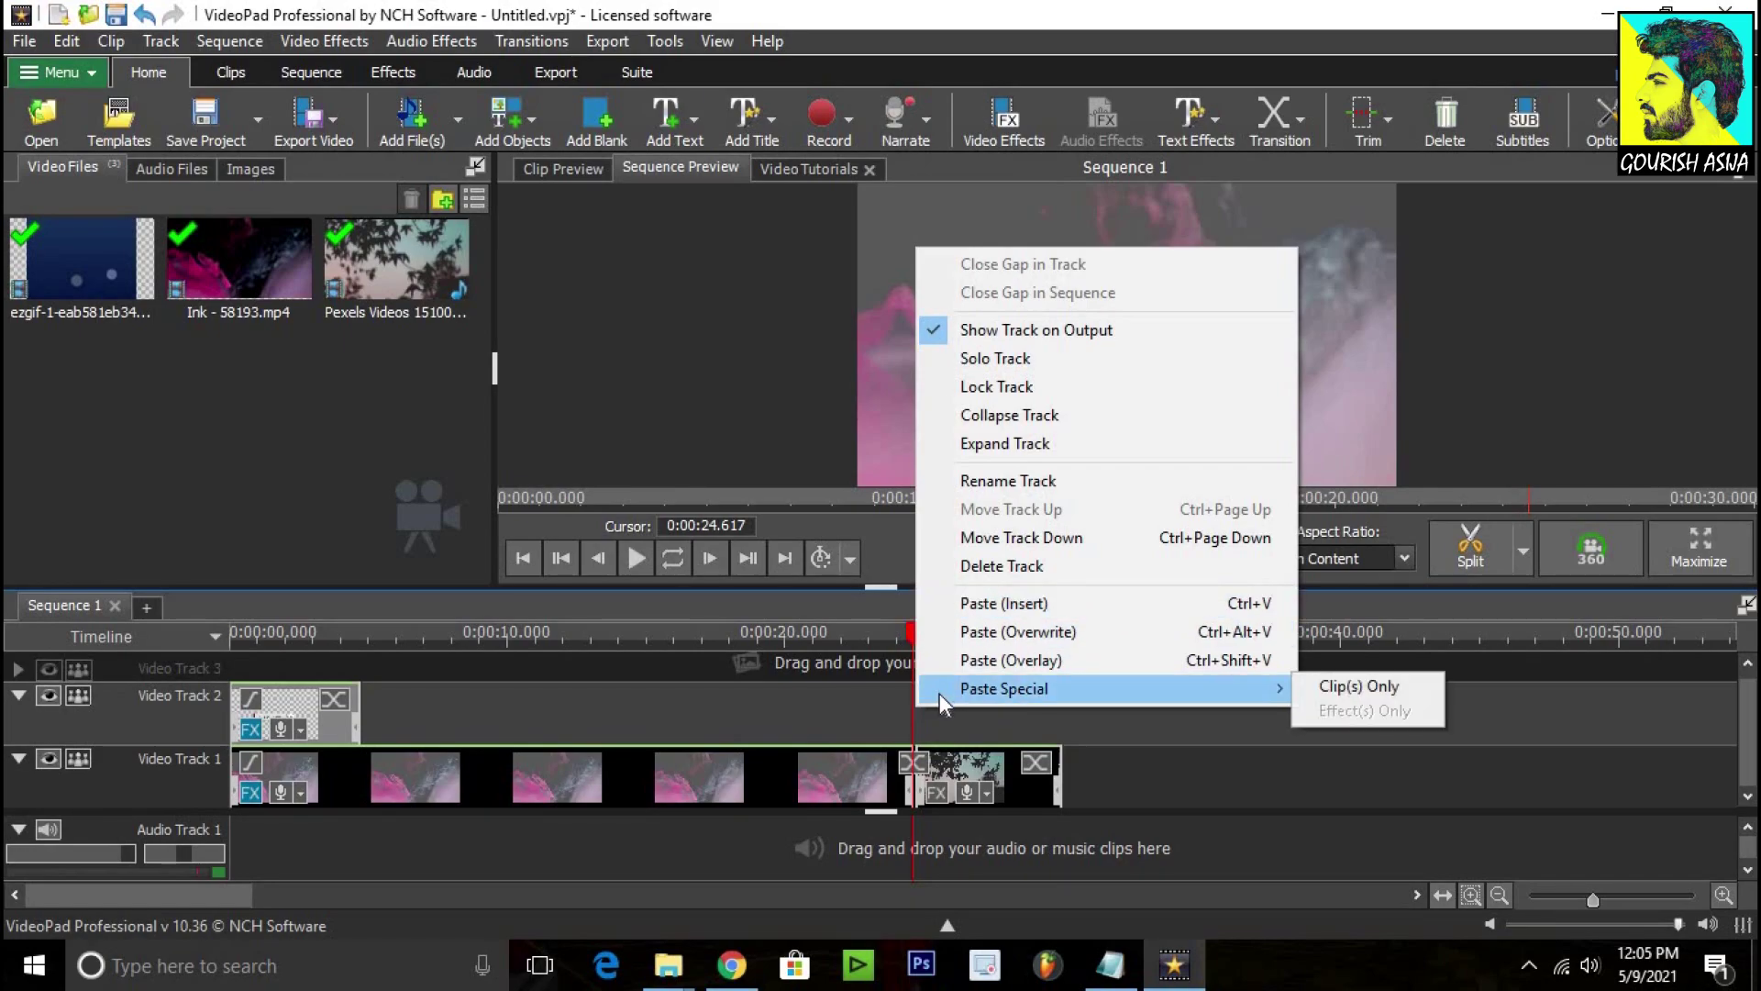
left_click(995, 603)
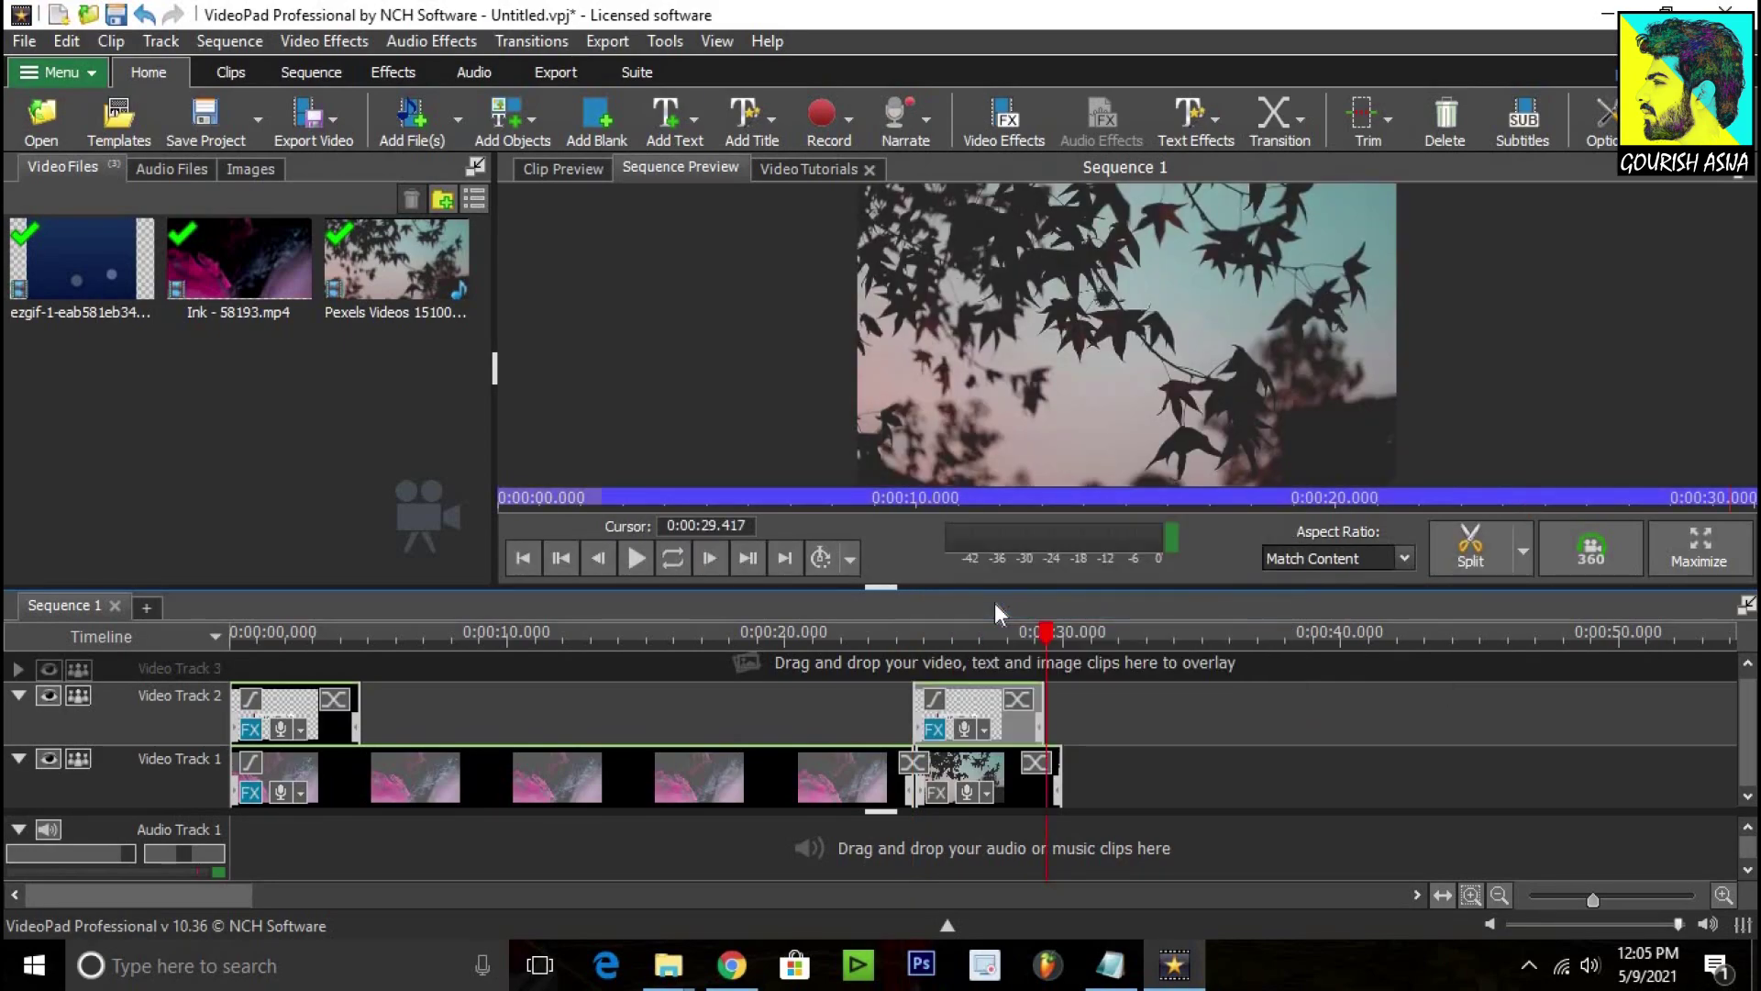
left_click(1259, 763)
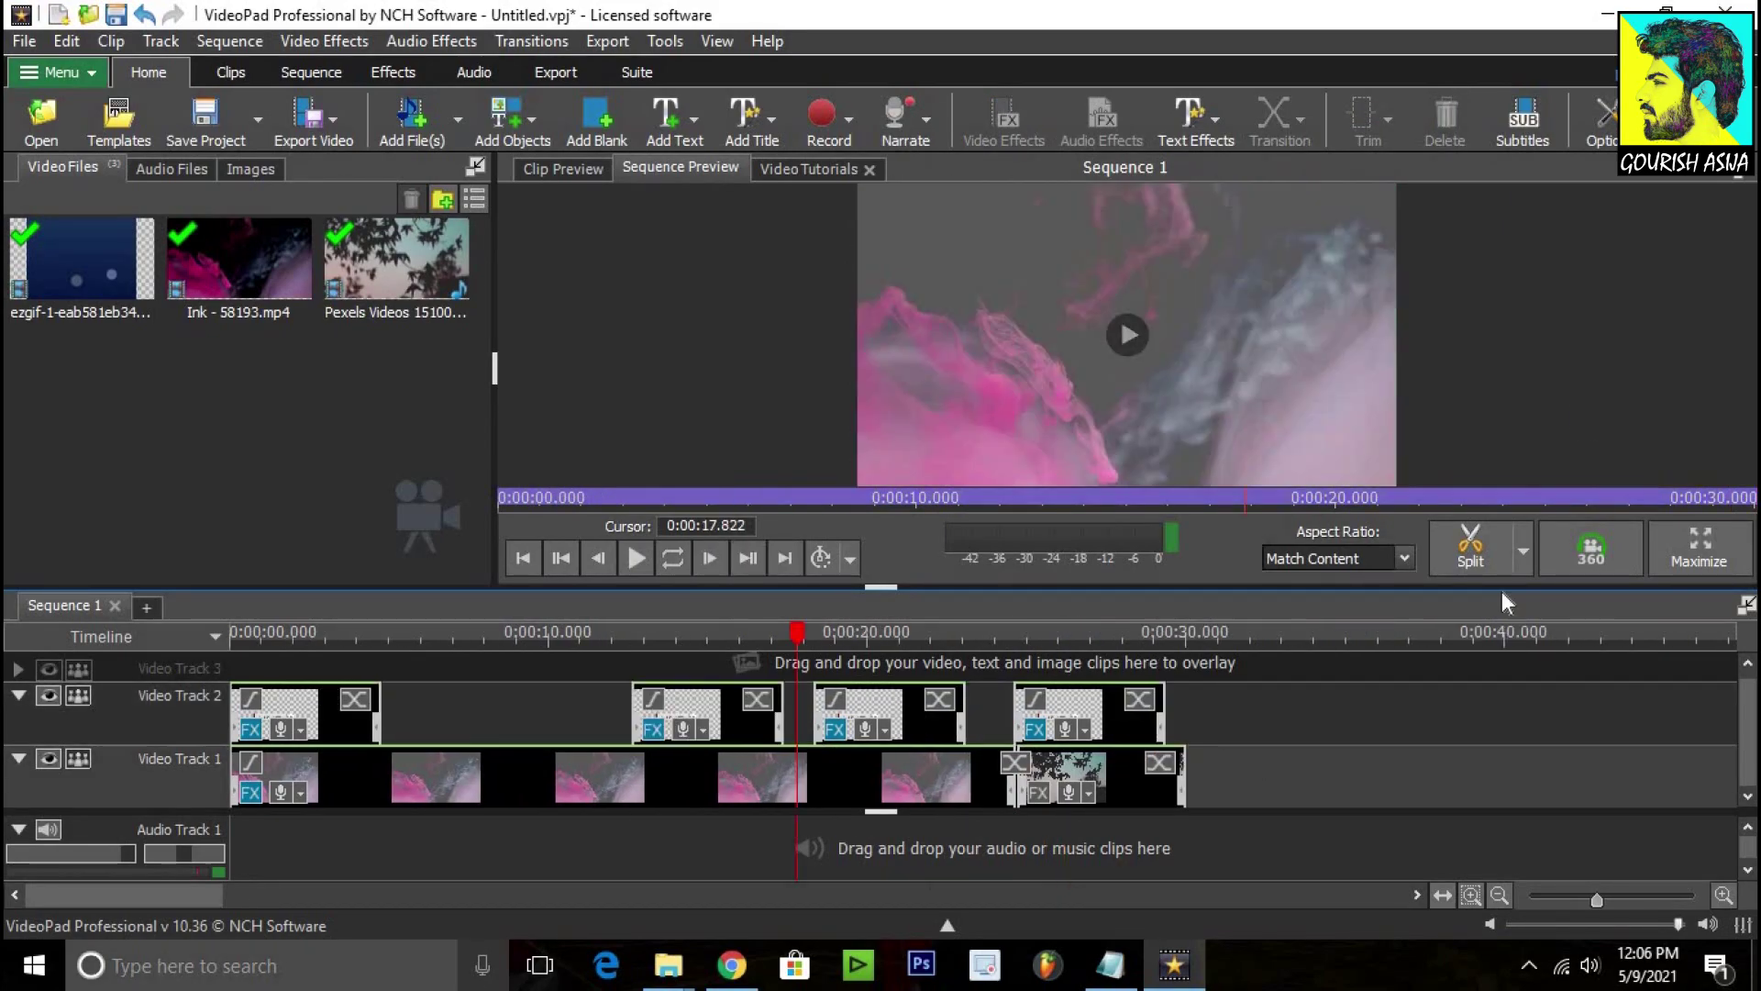
Step: Import the y2mate.com - Cartoon audio file from the desktop and place it at the start of Audio Track 1
left_click(1608, 13)
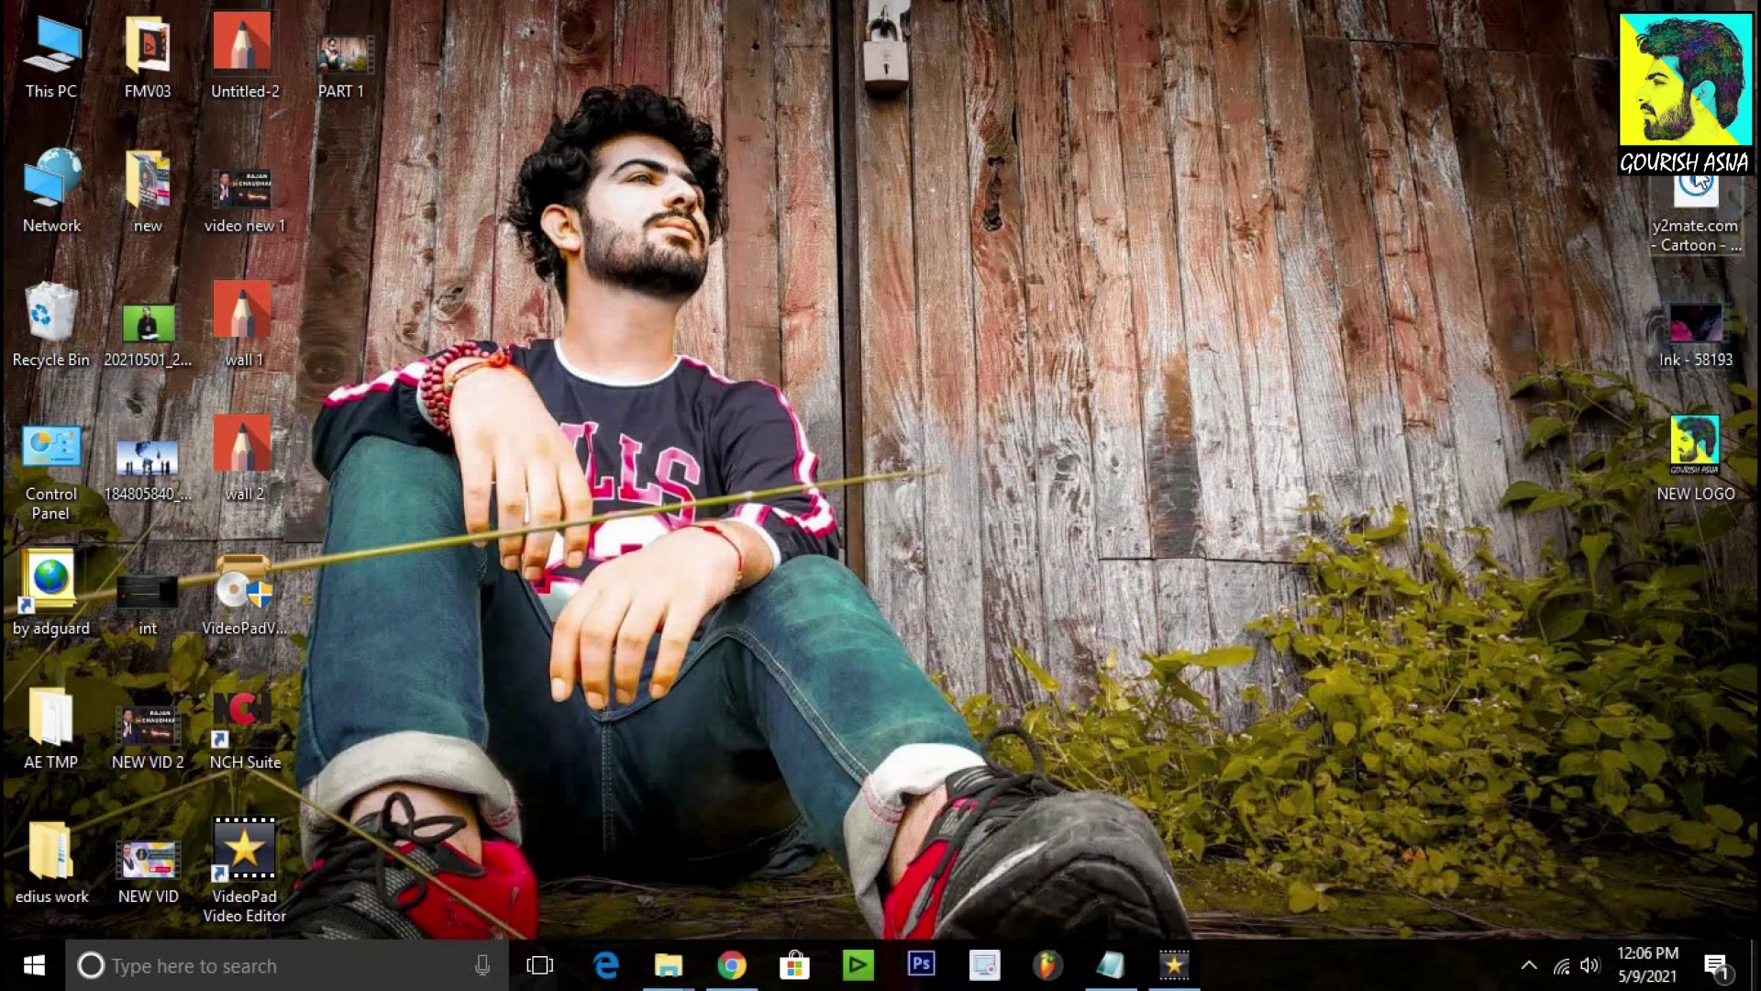
left_click(1182, 963)
left_click_drag(1183, 965, 305, 372)
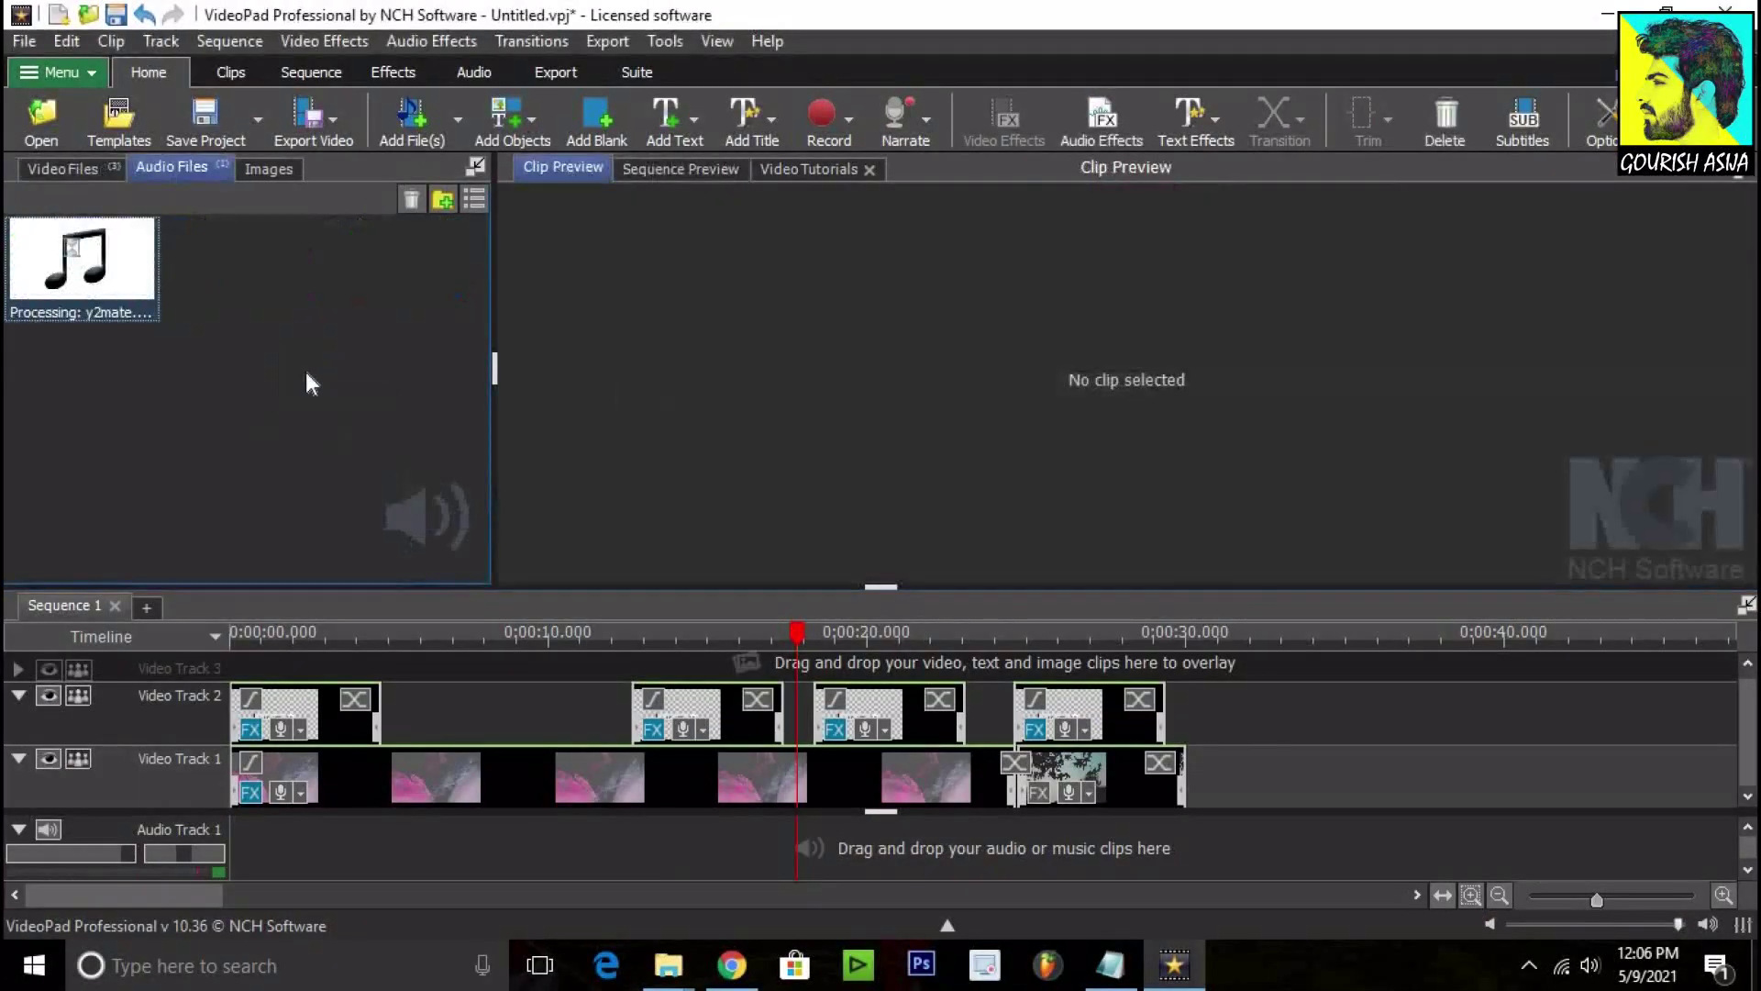
left_click(61, 170)
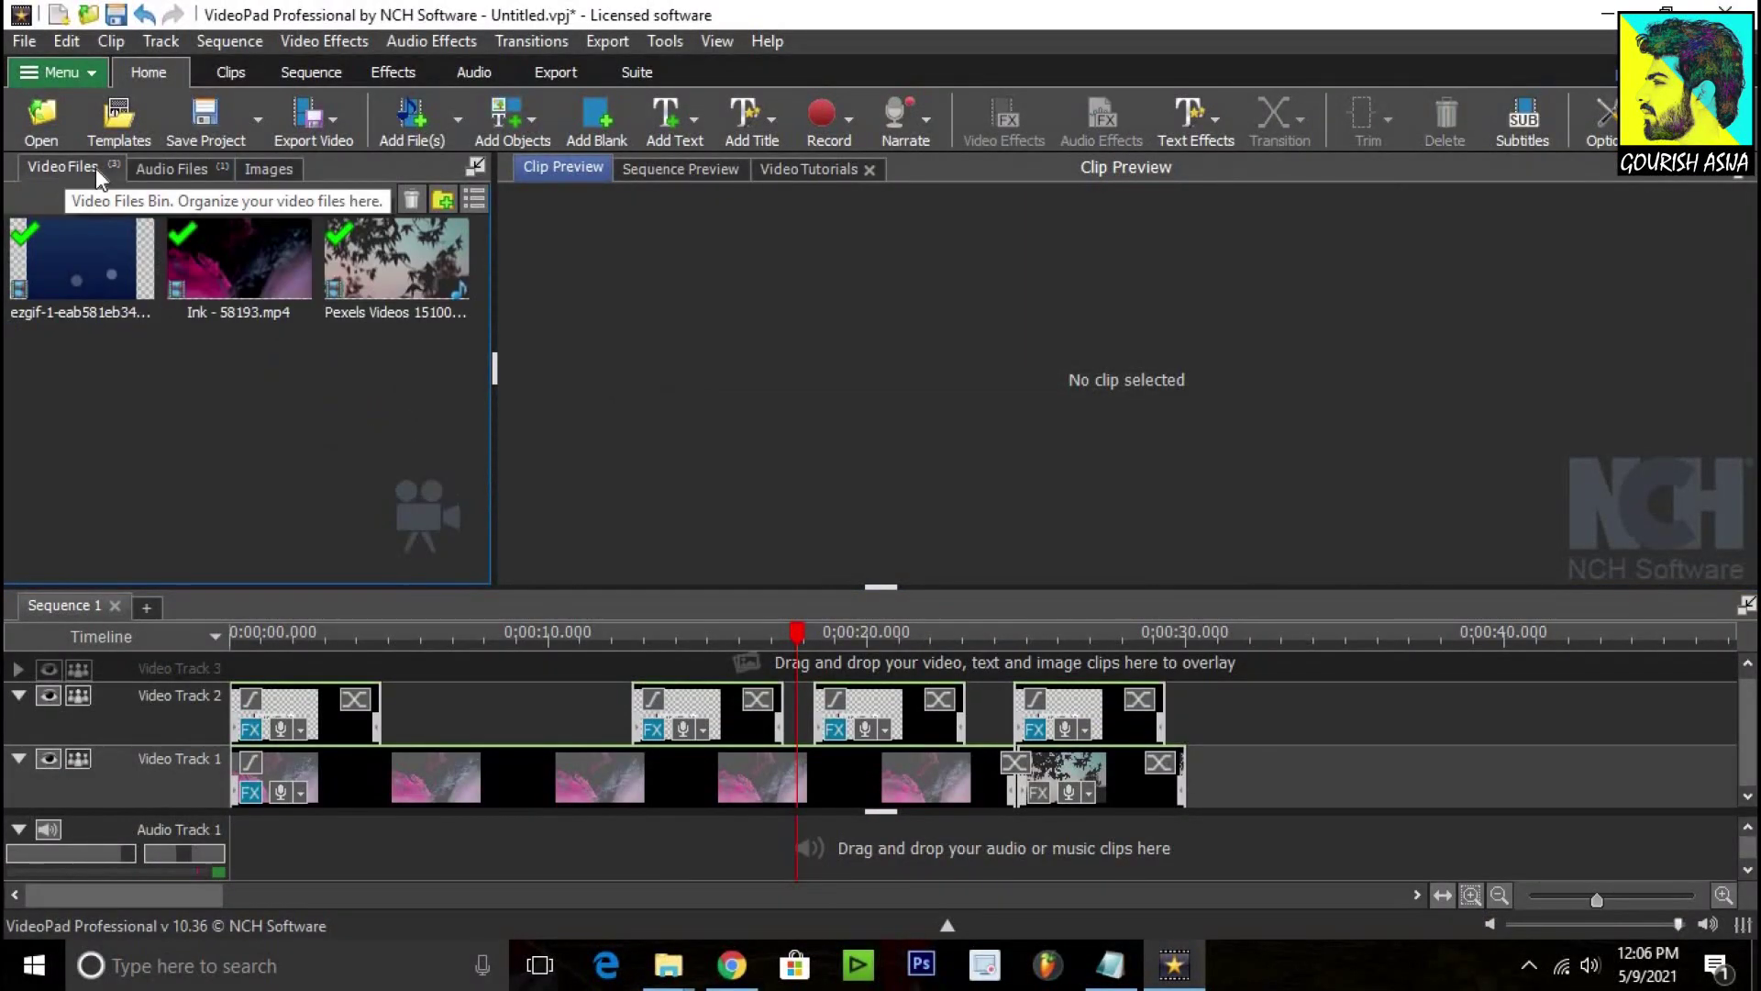
left_click(276, 171)
left_click(190, 178)
left_click_drag(128, 276, 229, 850)
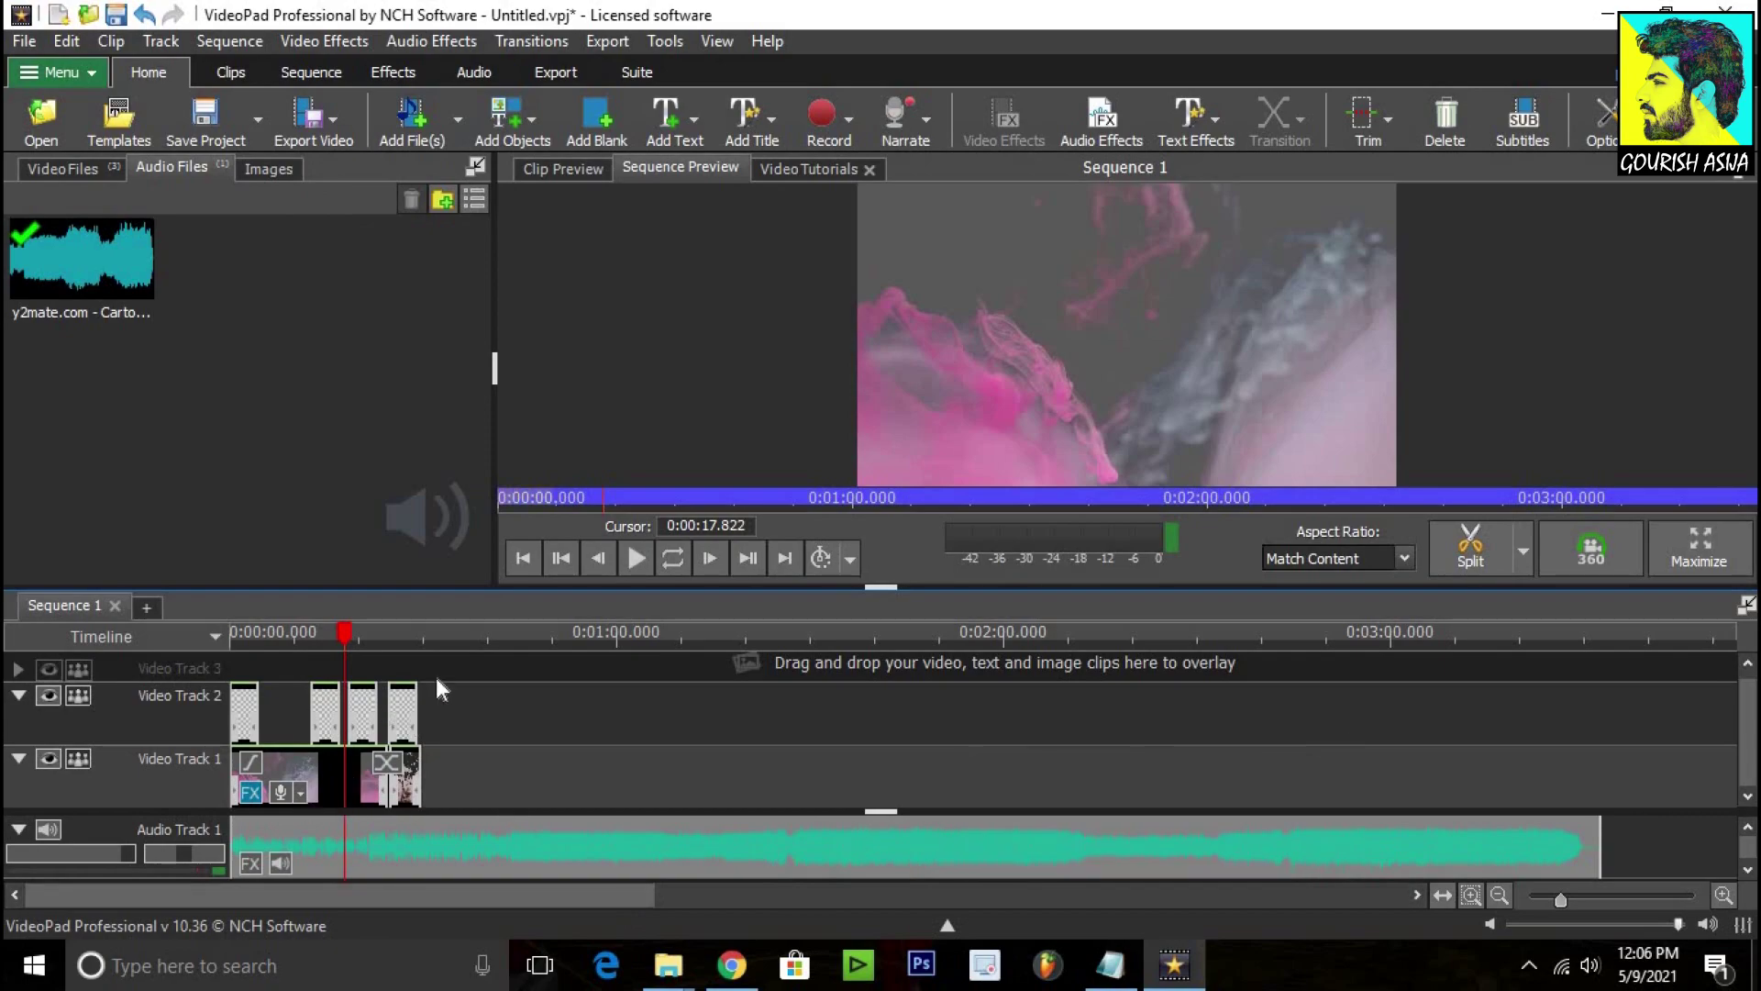
Step: Split the music on Audio Track 1 at the end of the video, 0:00:30.004, and delete the excess part
left_click(430, 642)
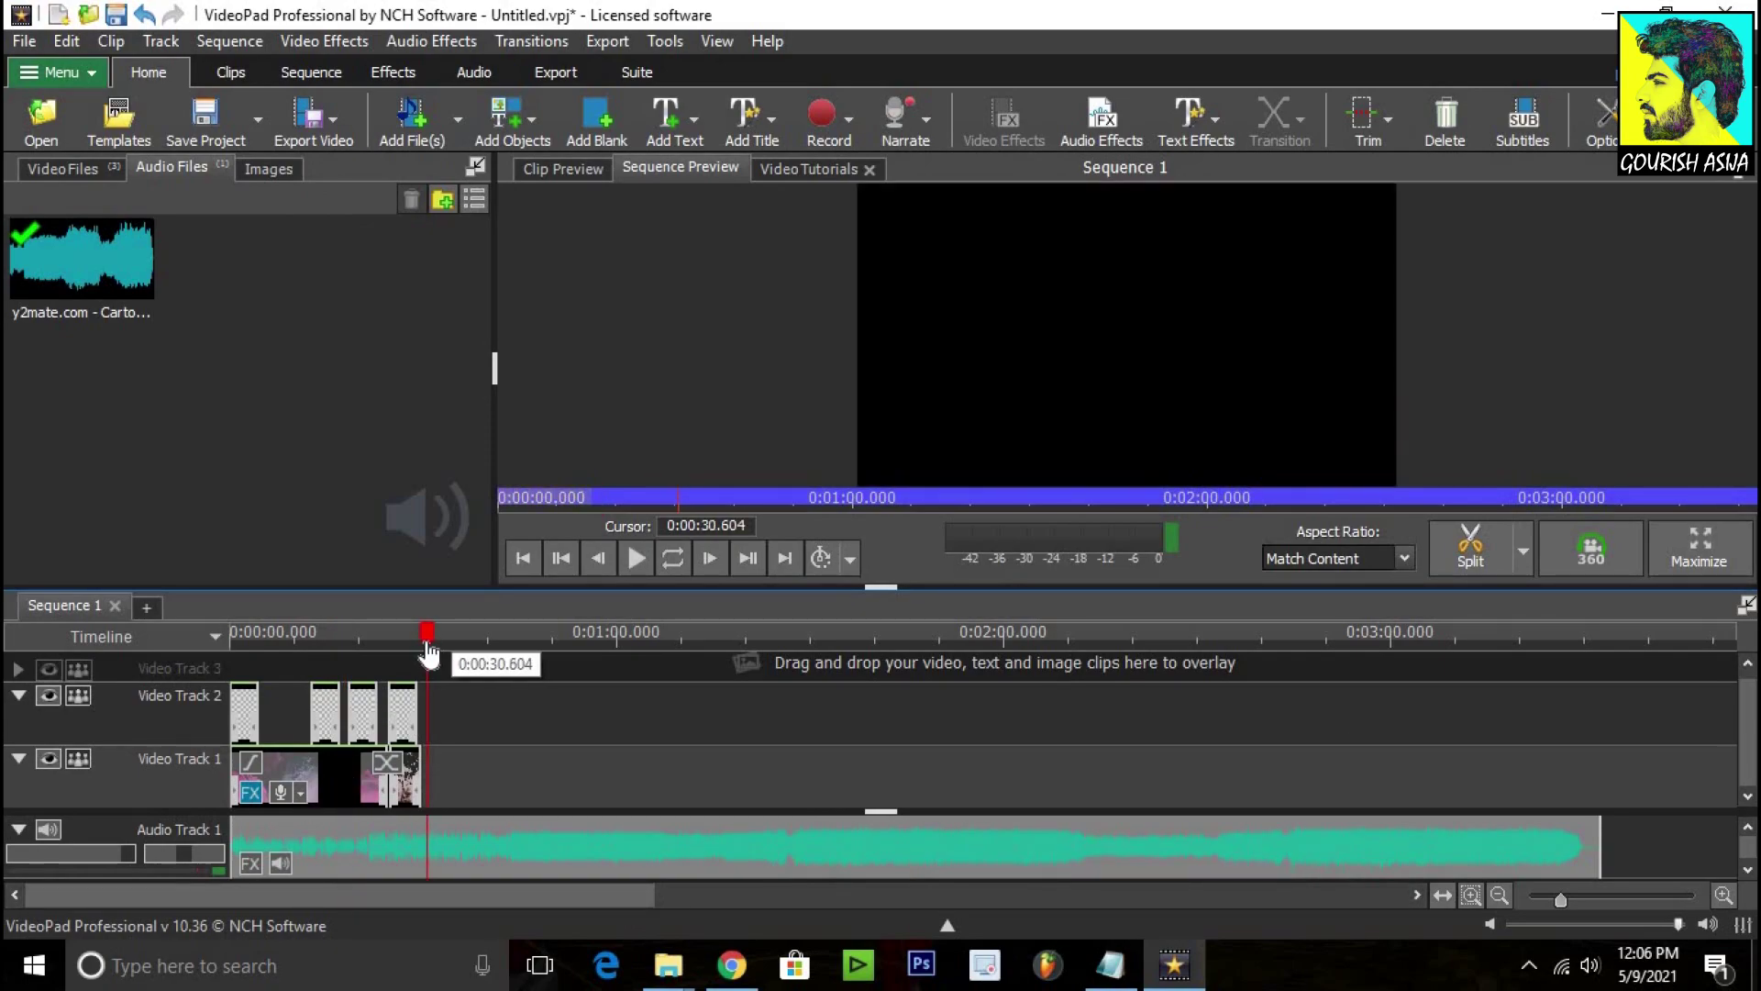
left_click(425, 650)
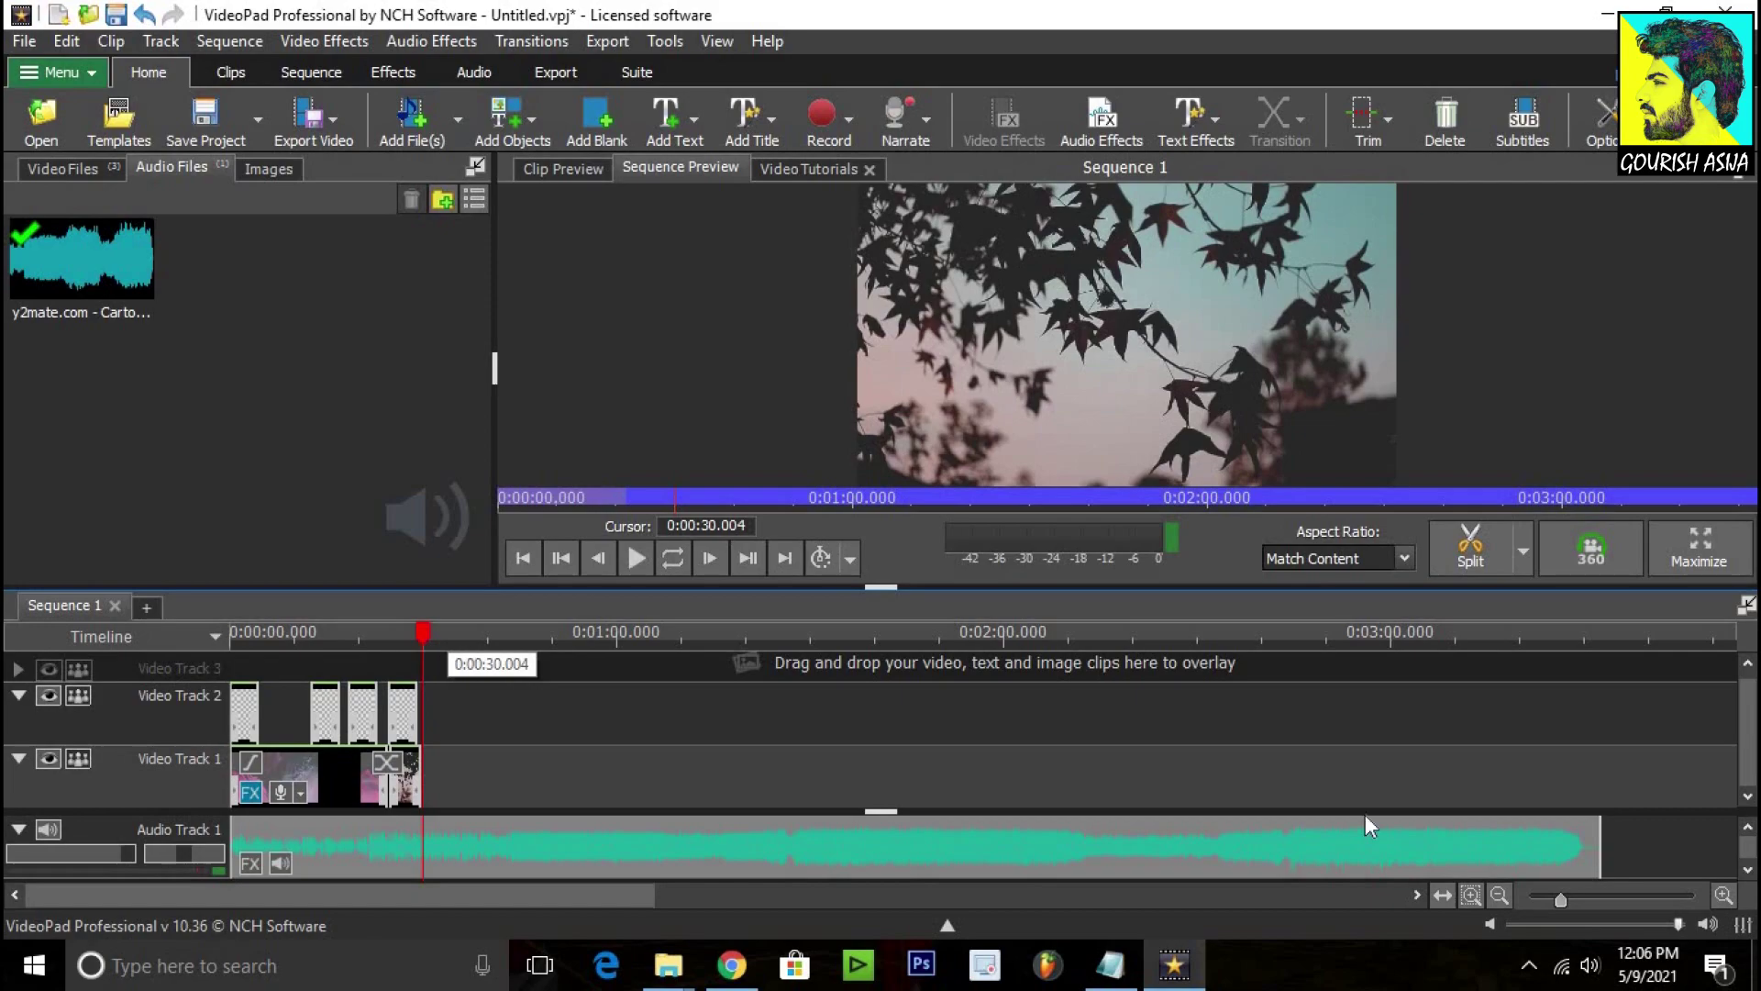
left_click(1261, 842)
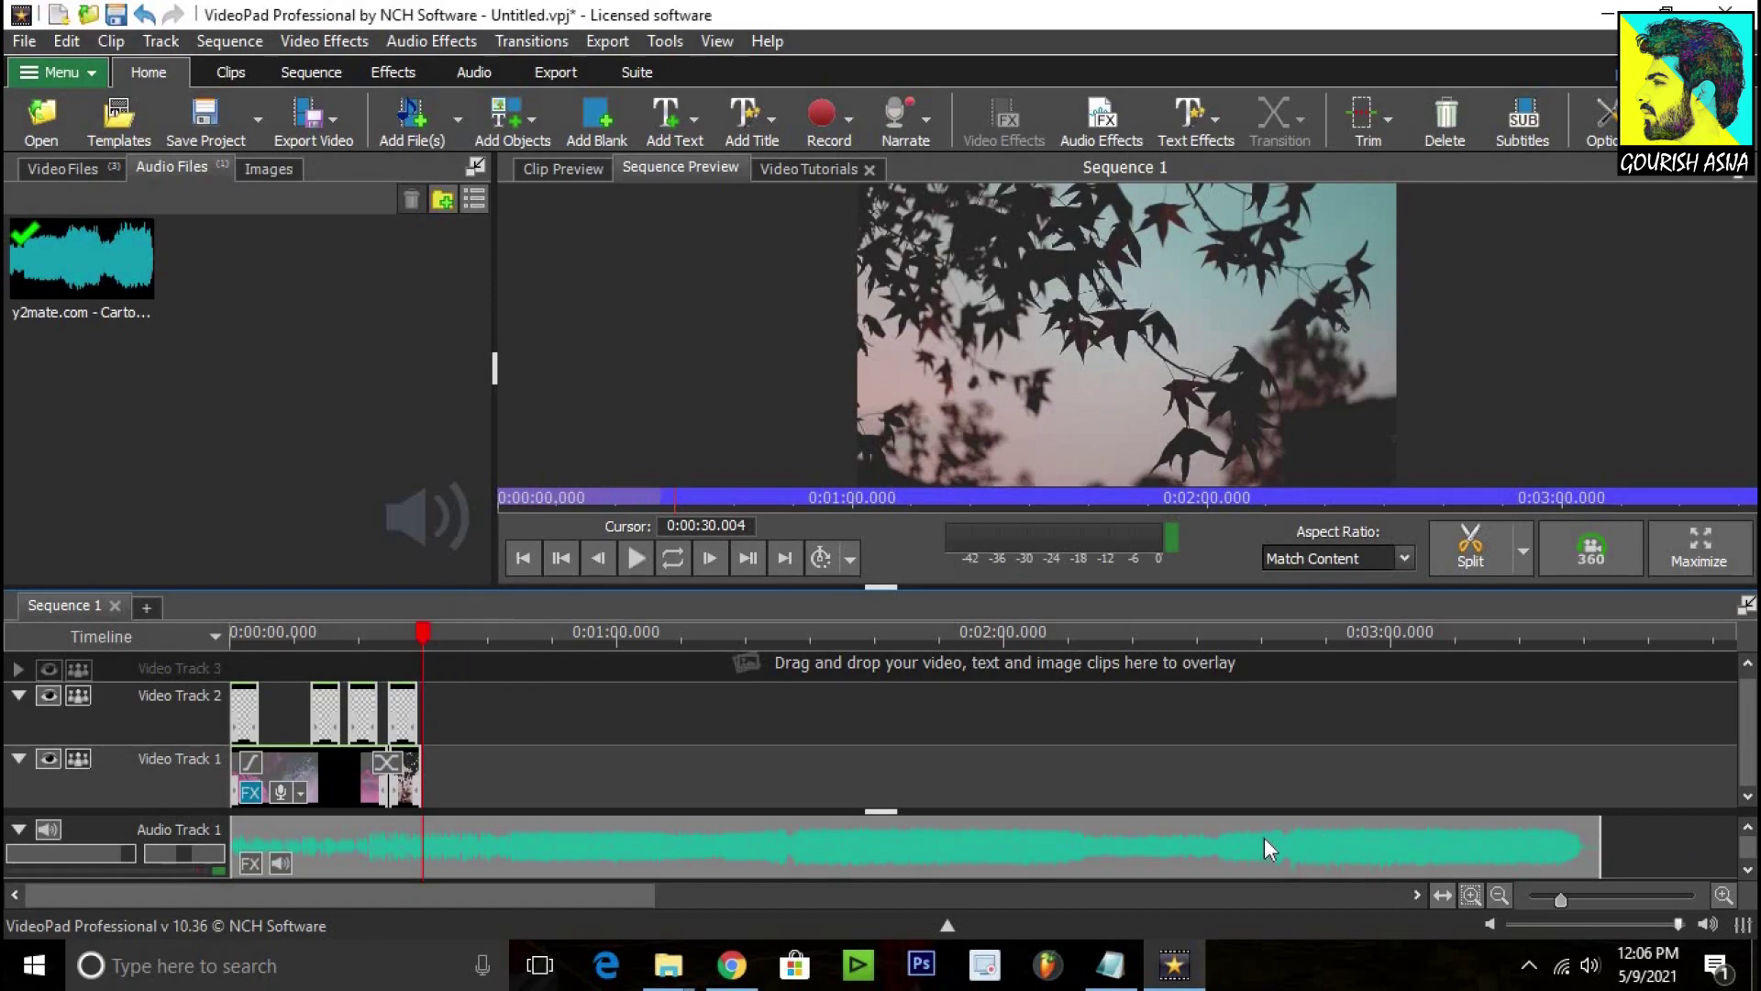
left_click(1469, 553)
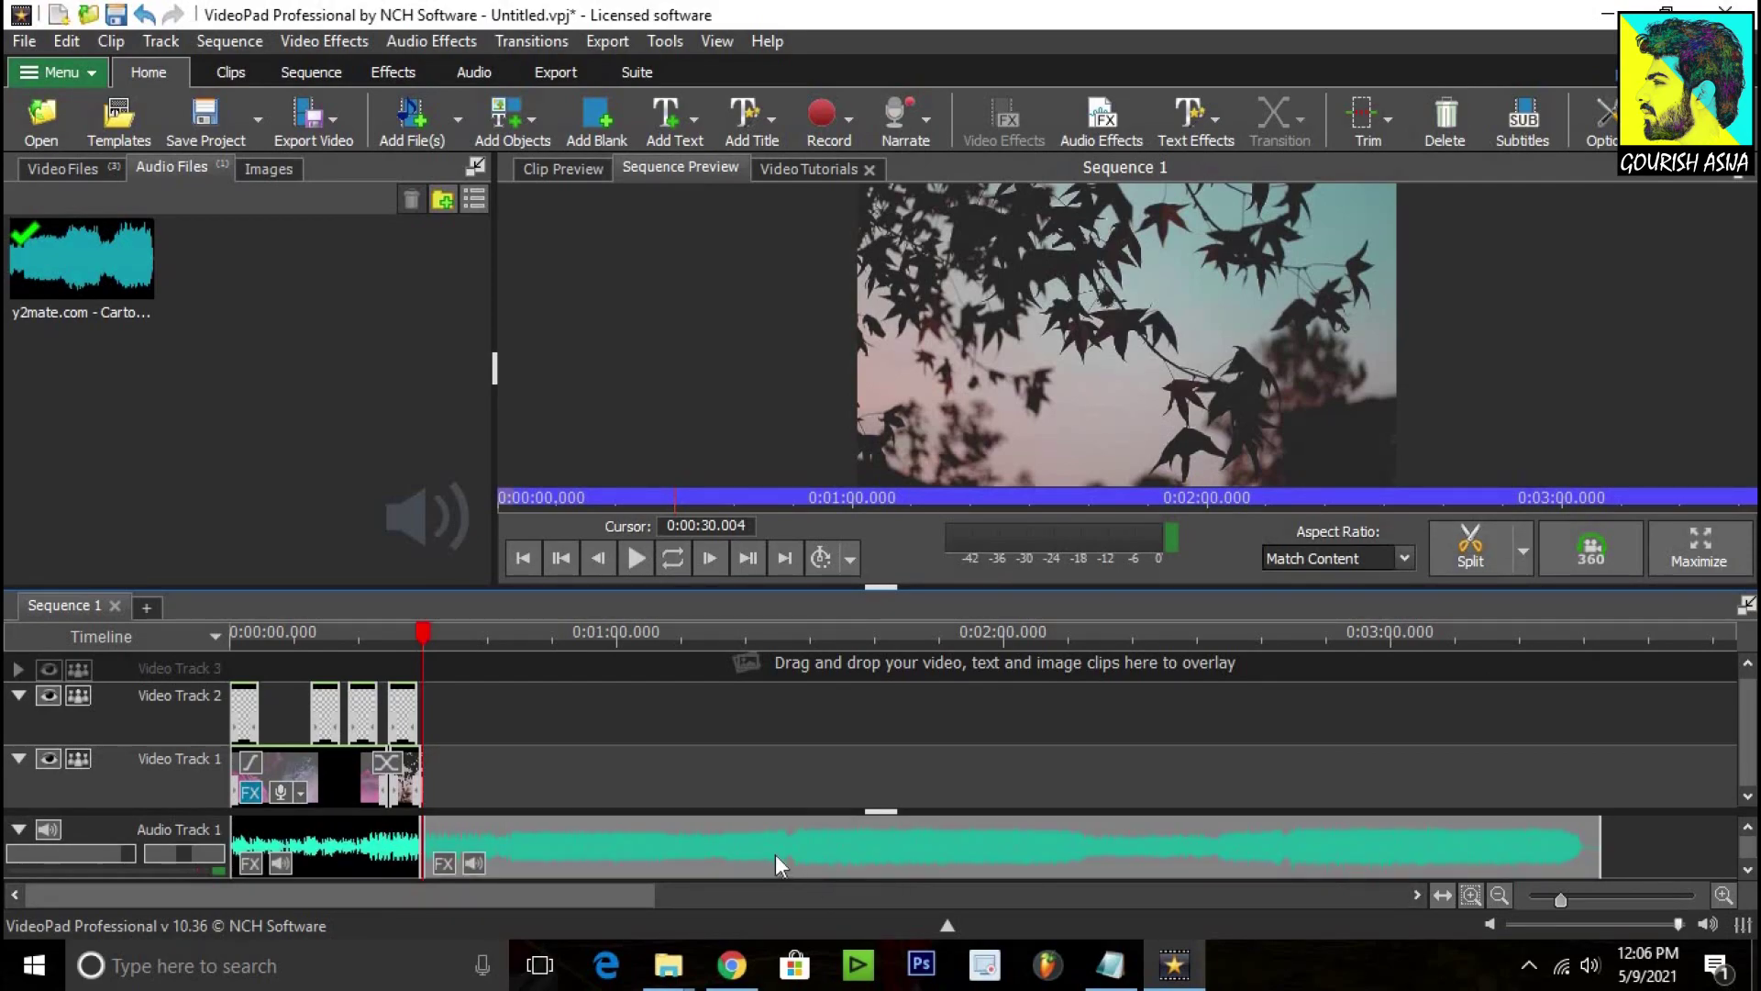
left_click_drag(774, 855, 956, 855)
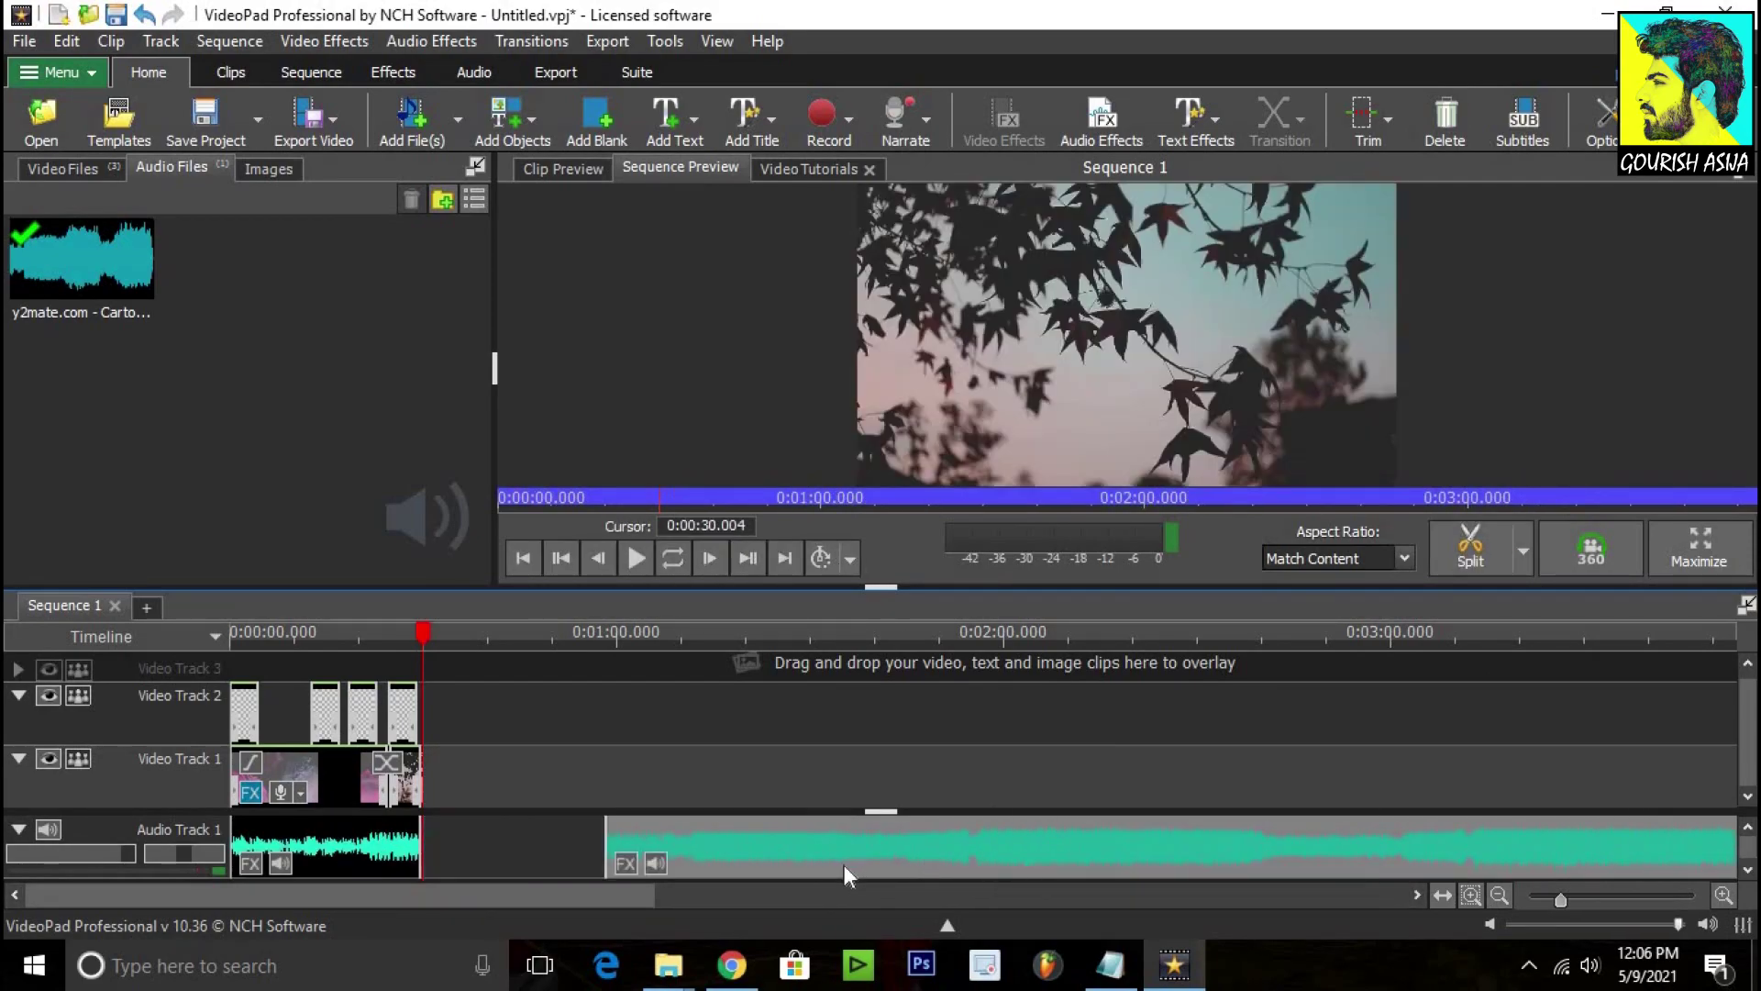
key("Delete")
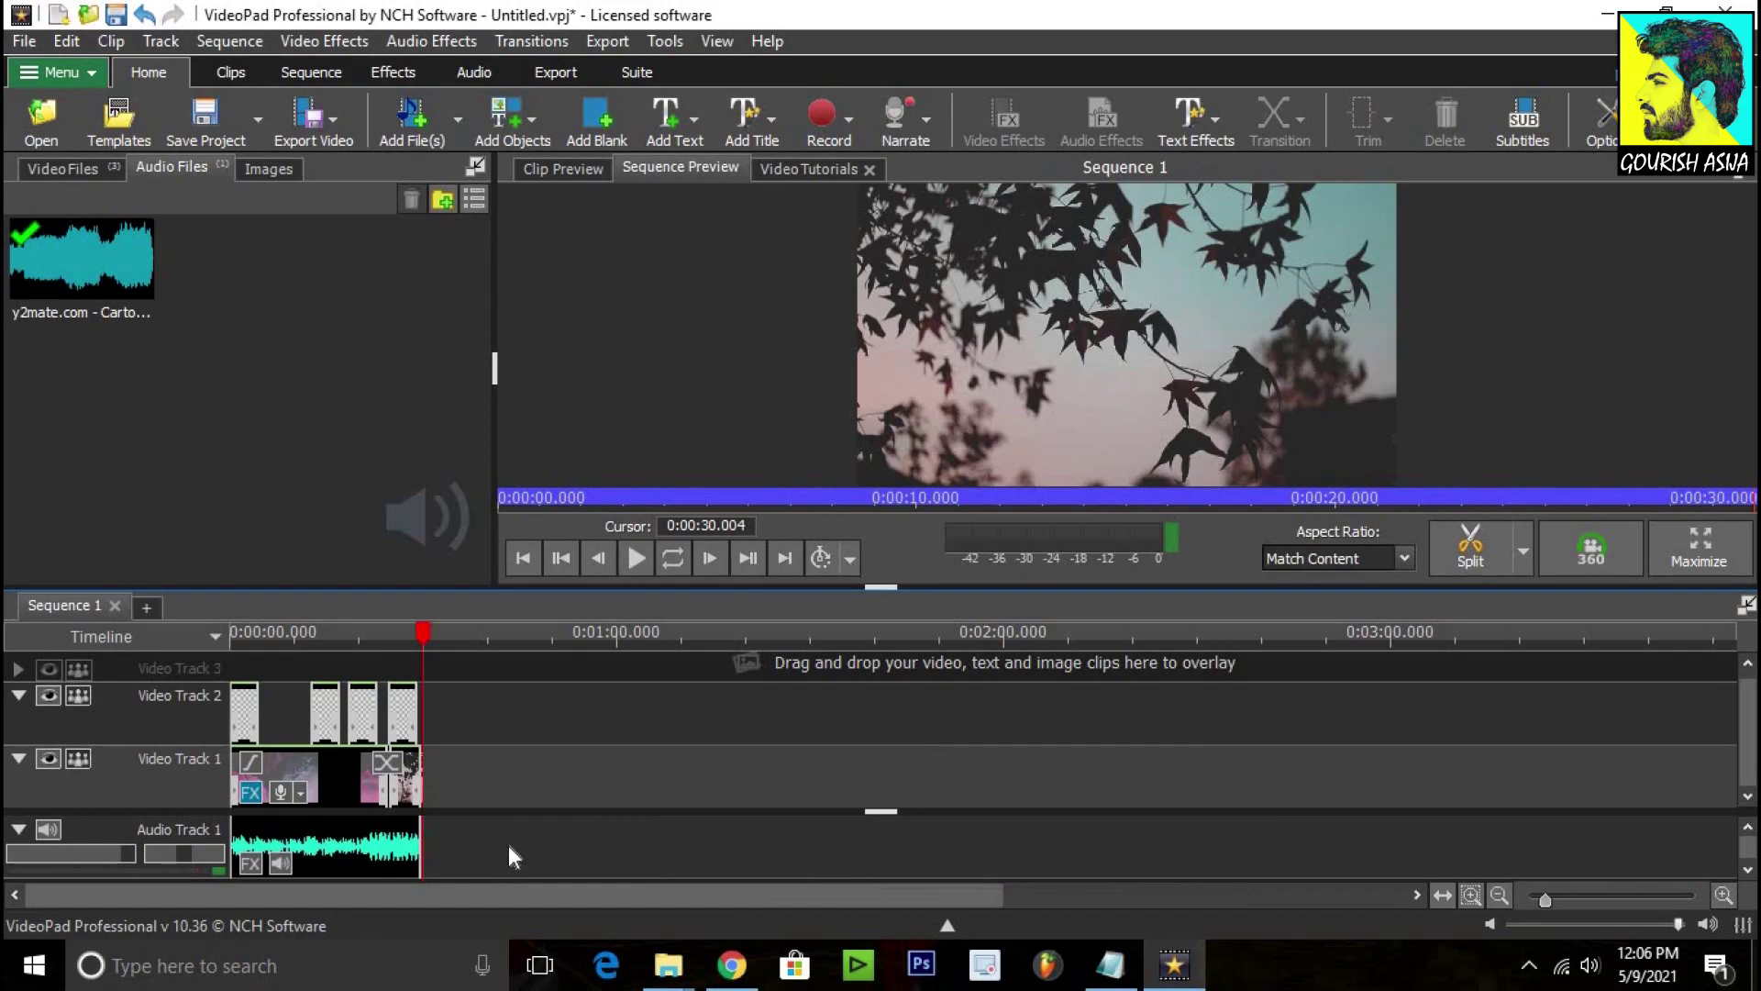
Step: Inspect the trimmed music along the timeline and play a short passage near the start of the sequence
left_click_drag(1544, 899, 1621, 895)
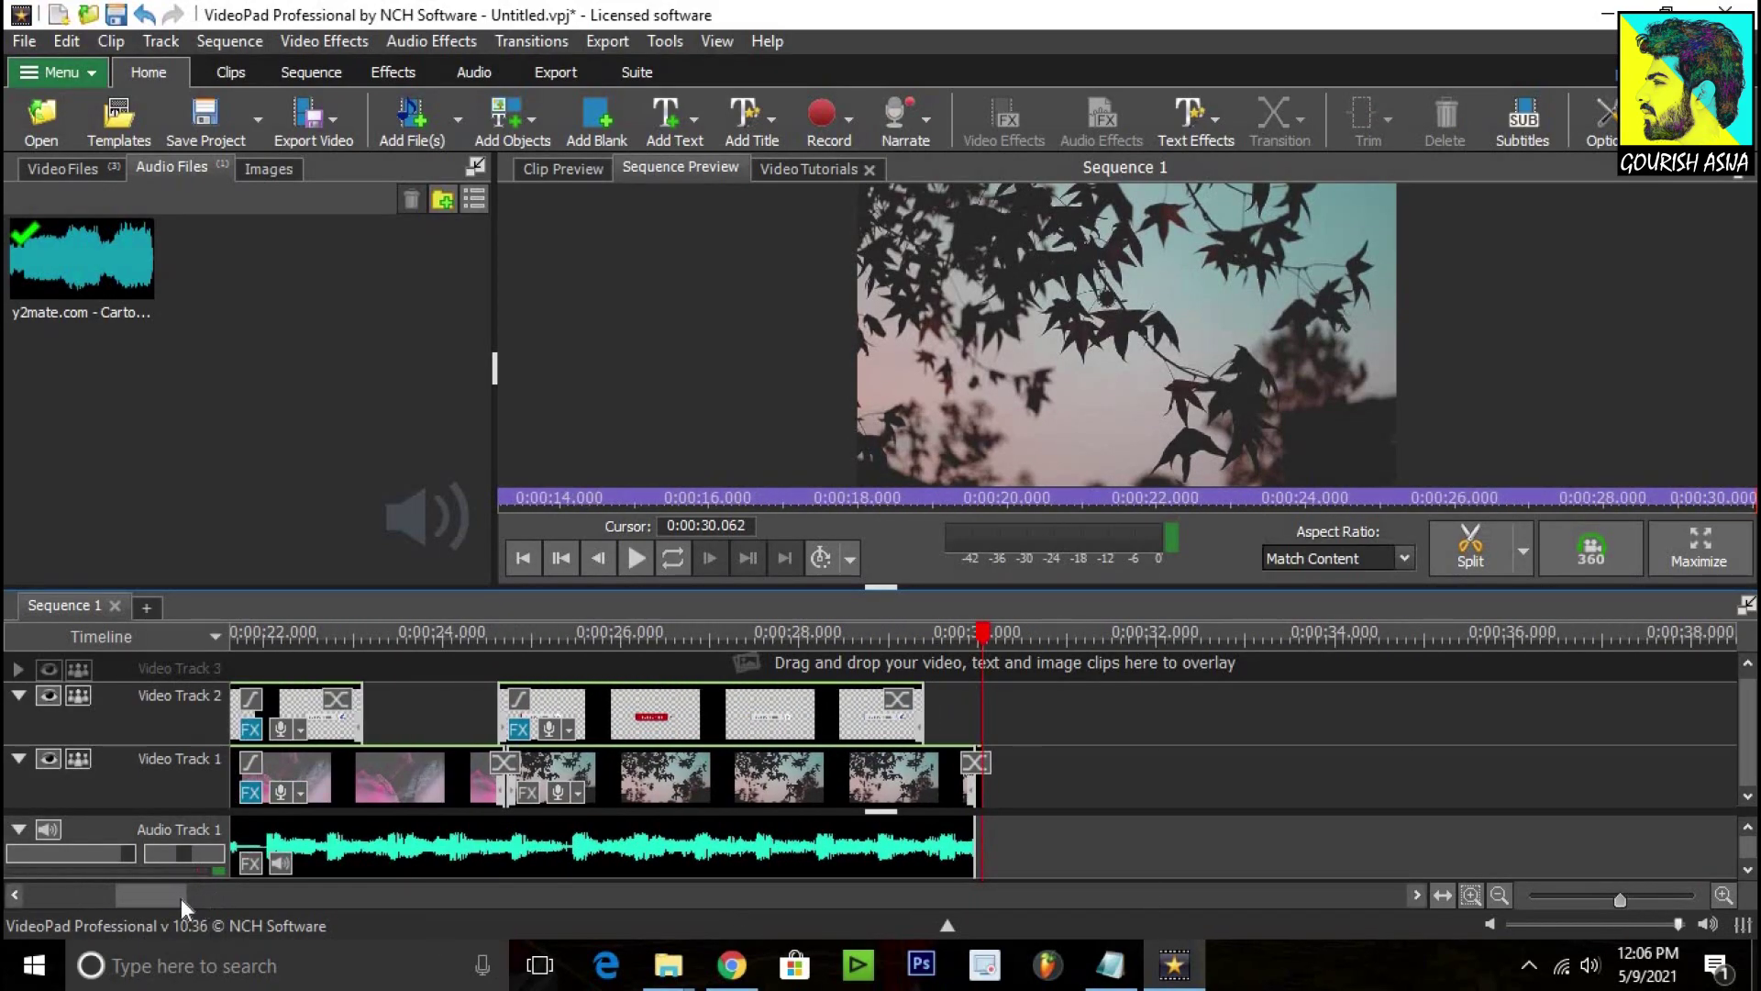
left_click_drag(164, 899, 123, 889)
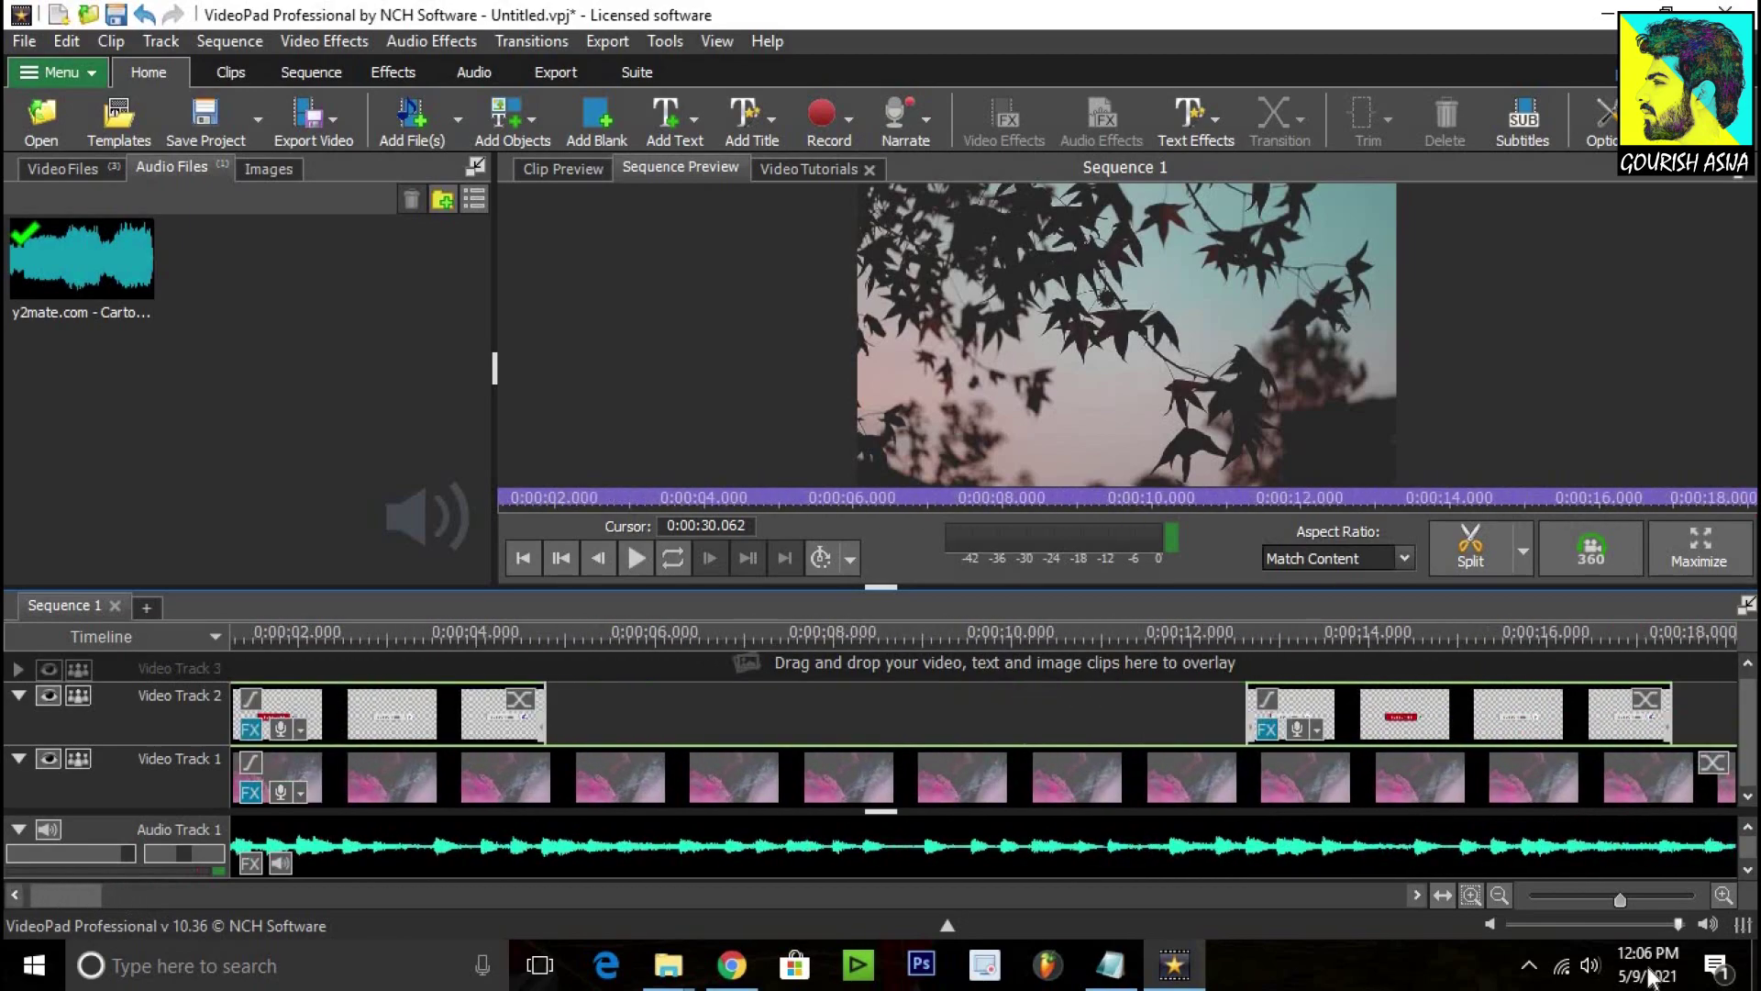
left_click_drag(1622, 899, 1598, 899)
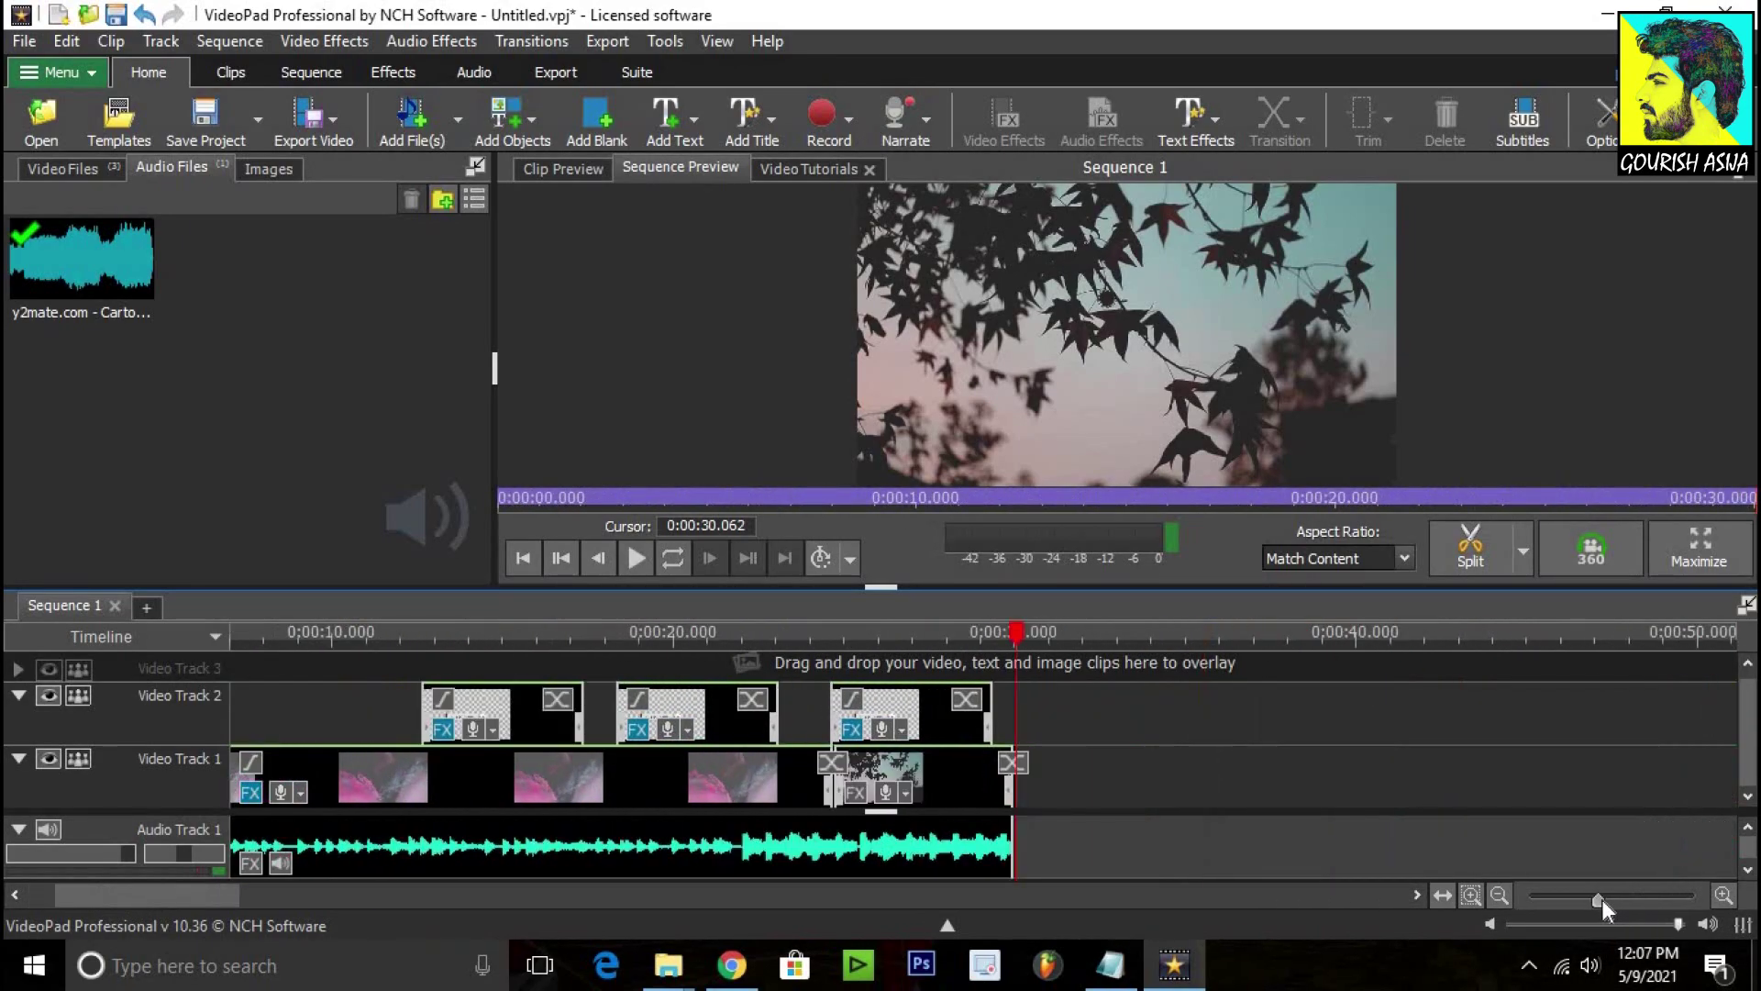
left_click_drag(108, 886, 23, 884)
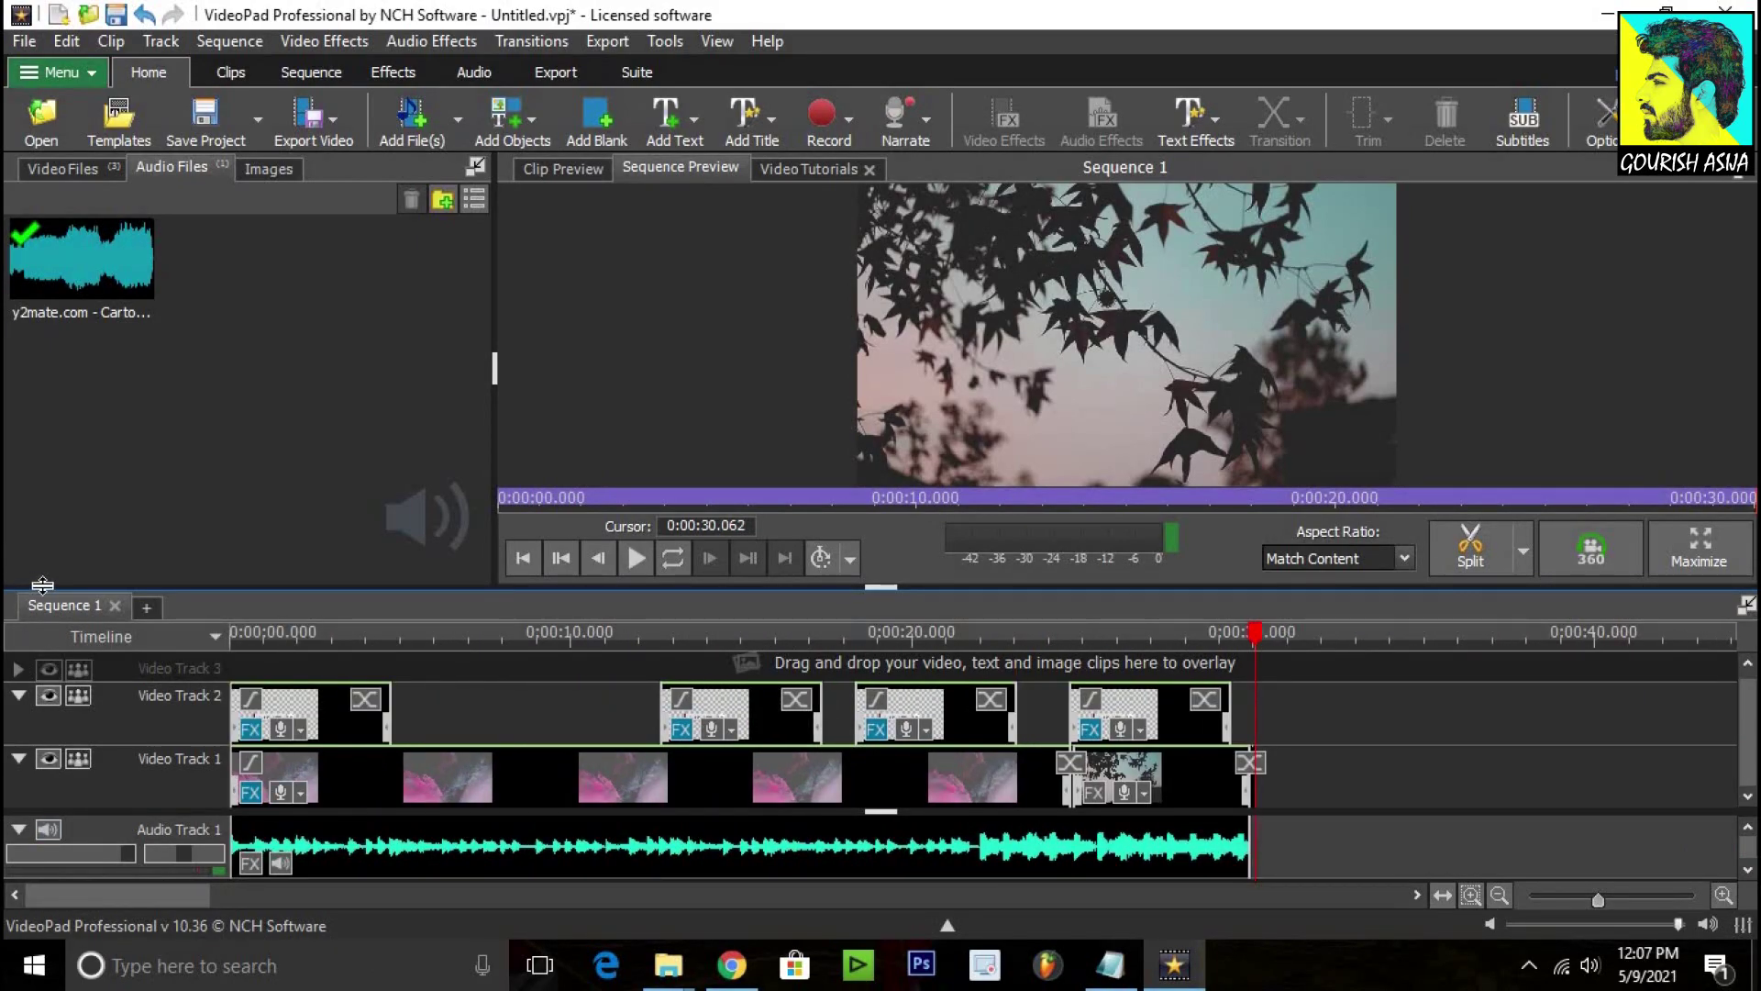
left_click_drag(324, 632, 285, 635)
key("space")
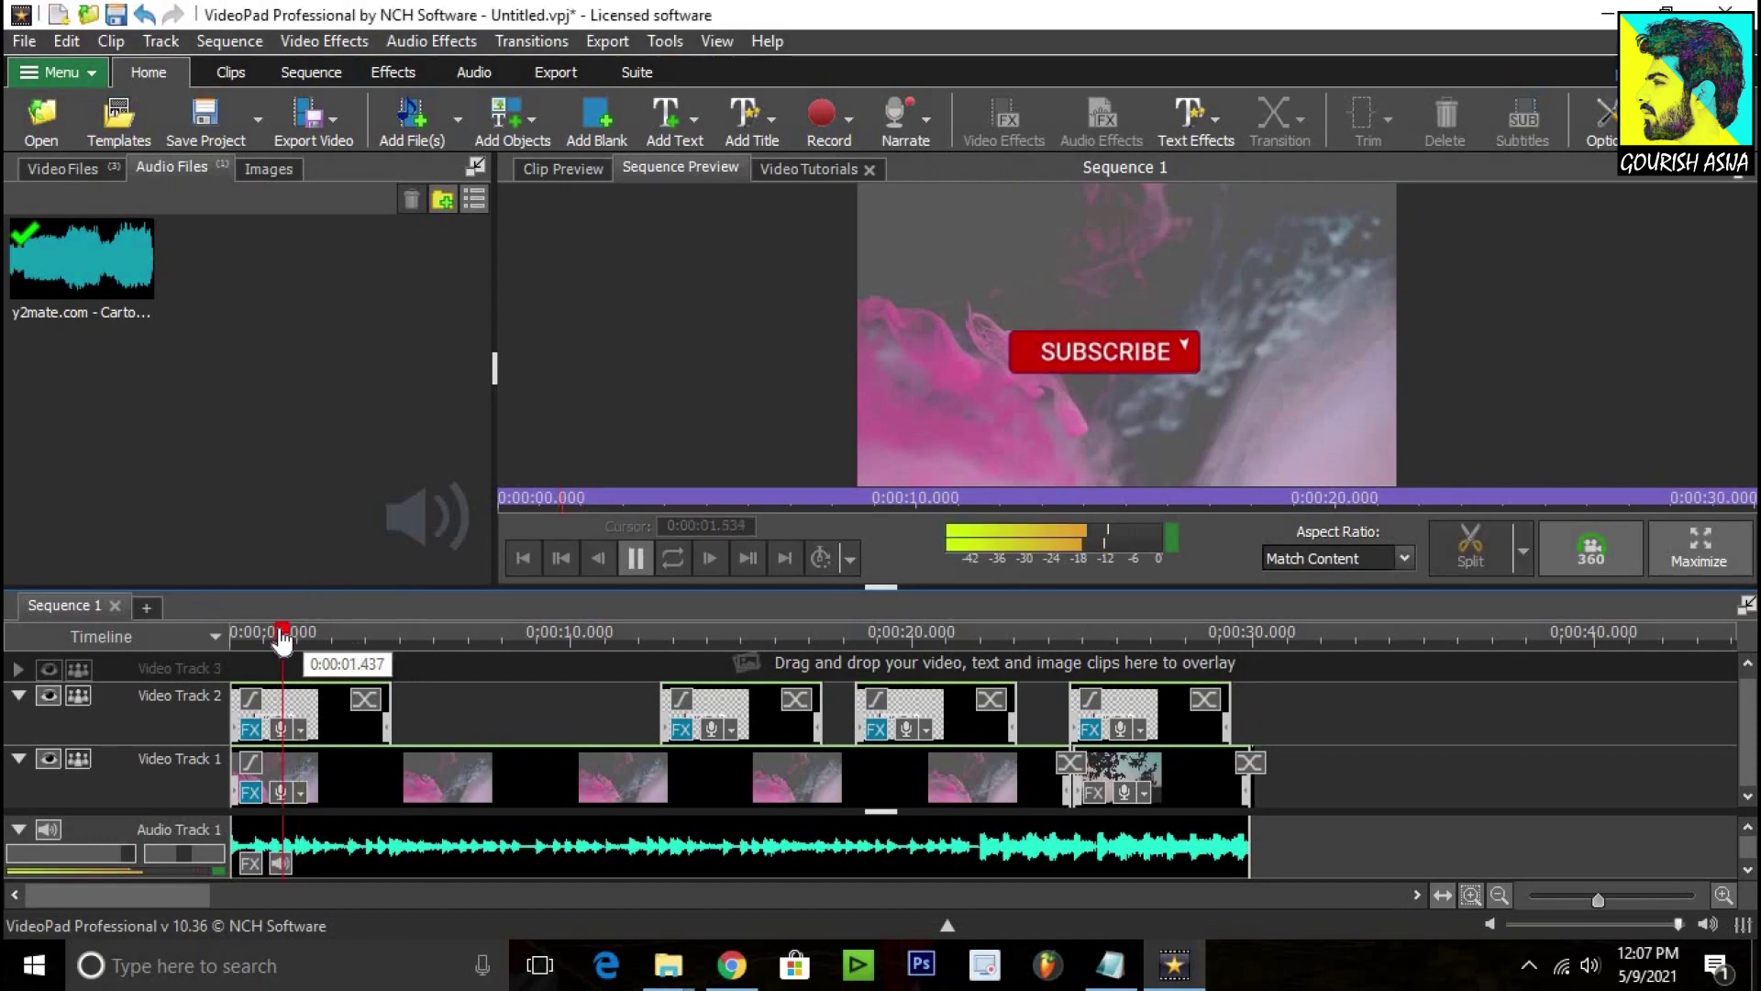
key("space")
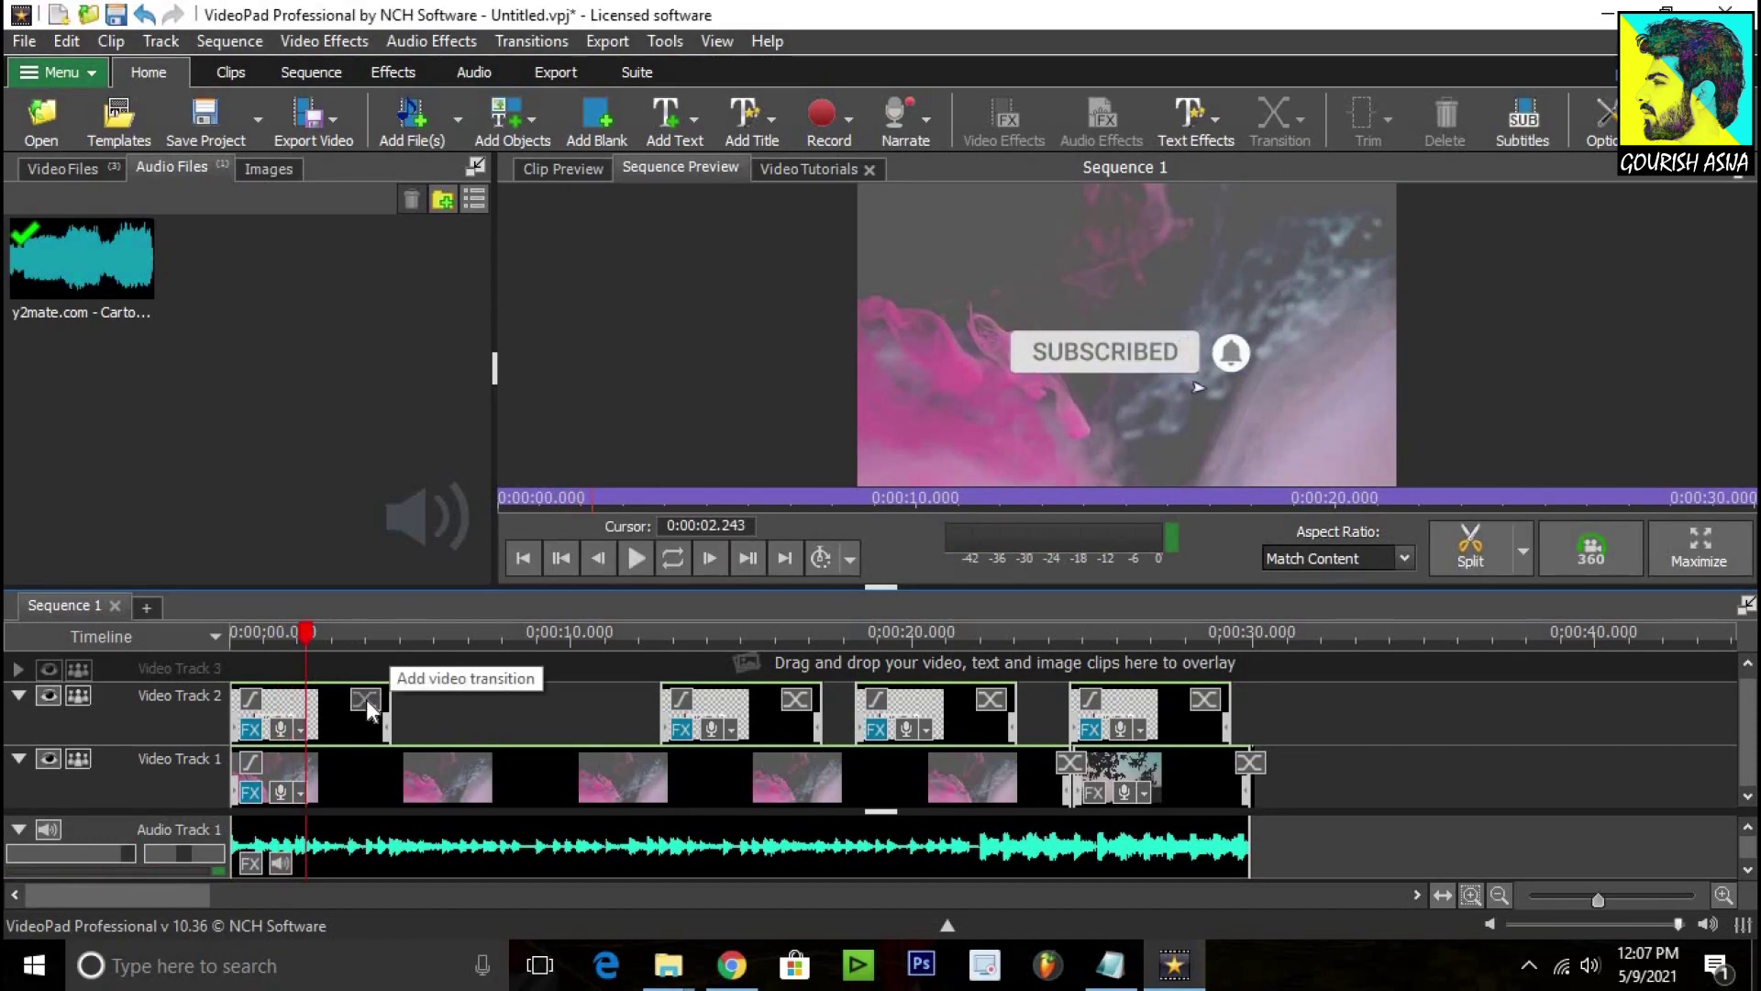
Step: Lower the volume of the music clip on Audio Track 1 to 11 and play a short passage of the sequence
left_click(280, 862)
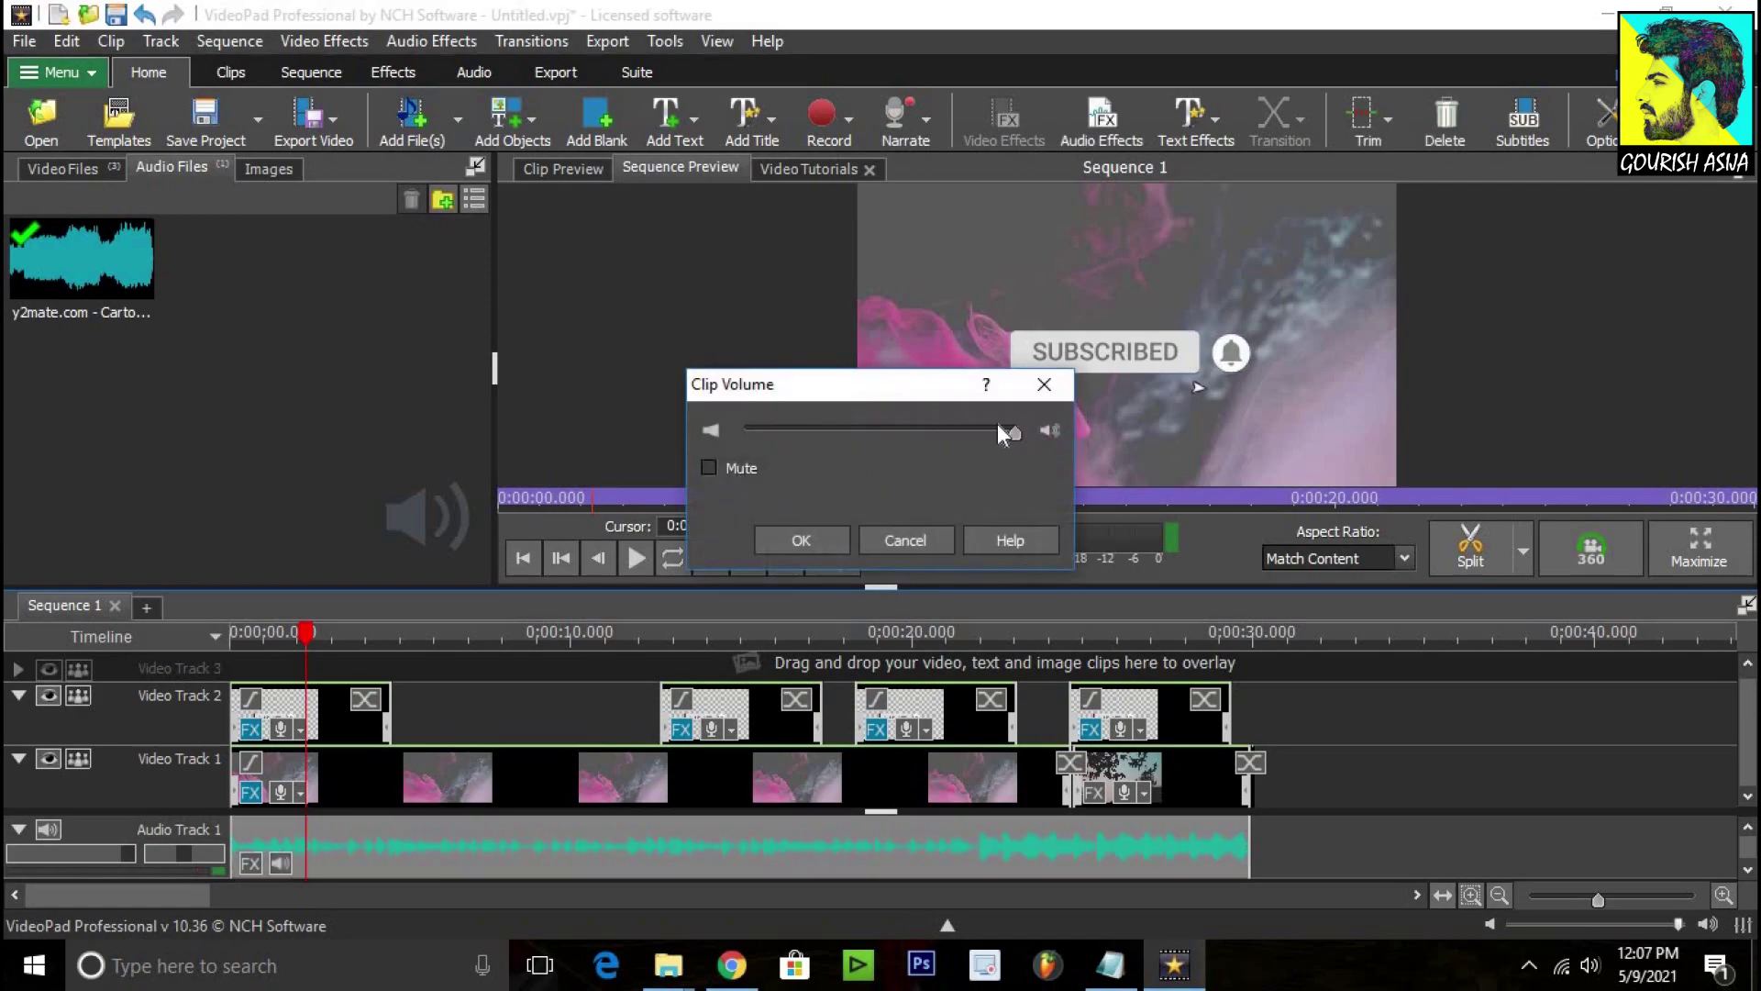
left_click_drag(1016, 429, 775, 442)
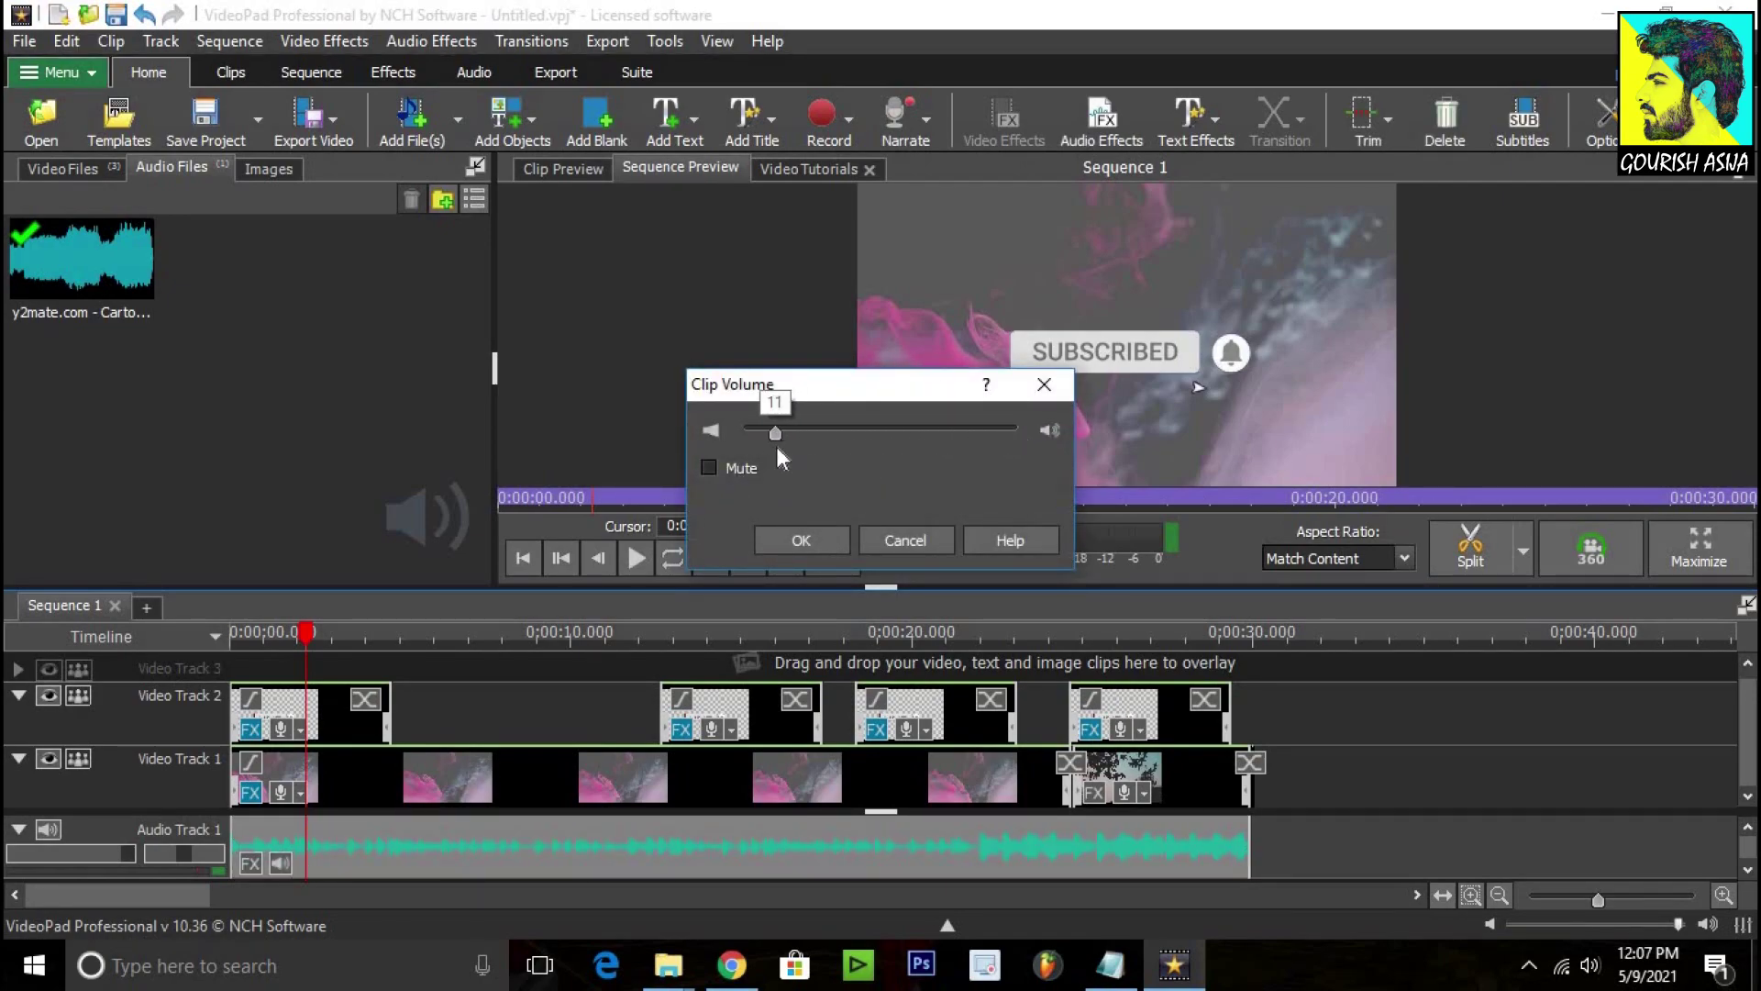
left_click(798, 543)
key("space")
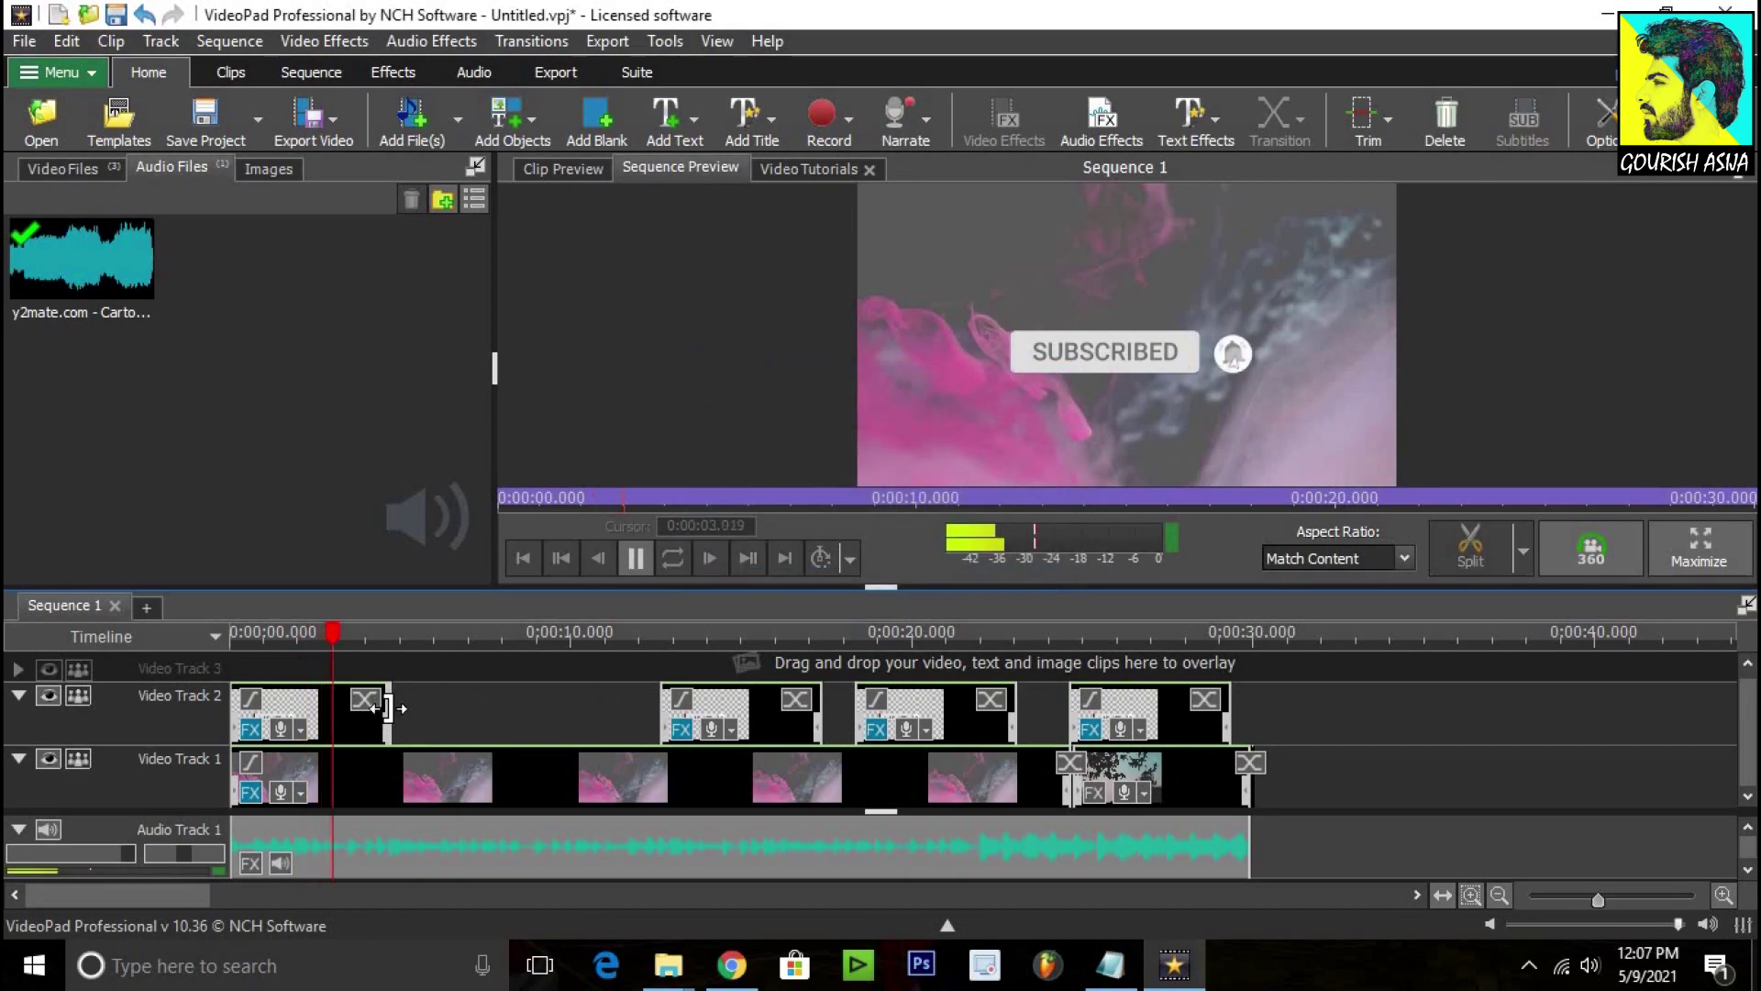
key("space")
Step: Add a simple text overlay at 0:00:13.119 on Video Track 3 and replace its default text with YOUTUBE
left_click(677, 662)
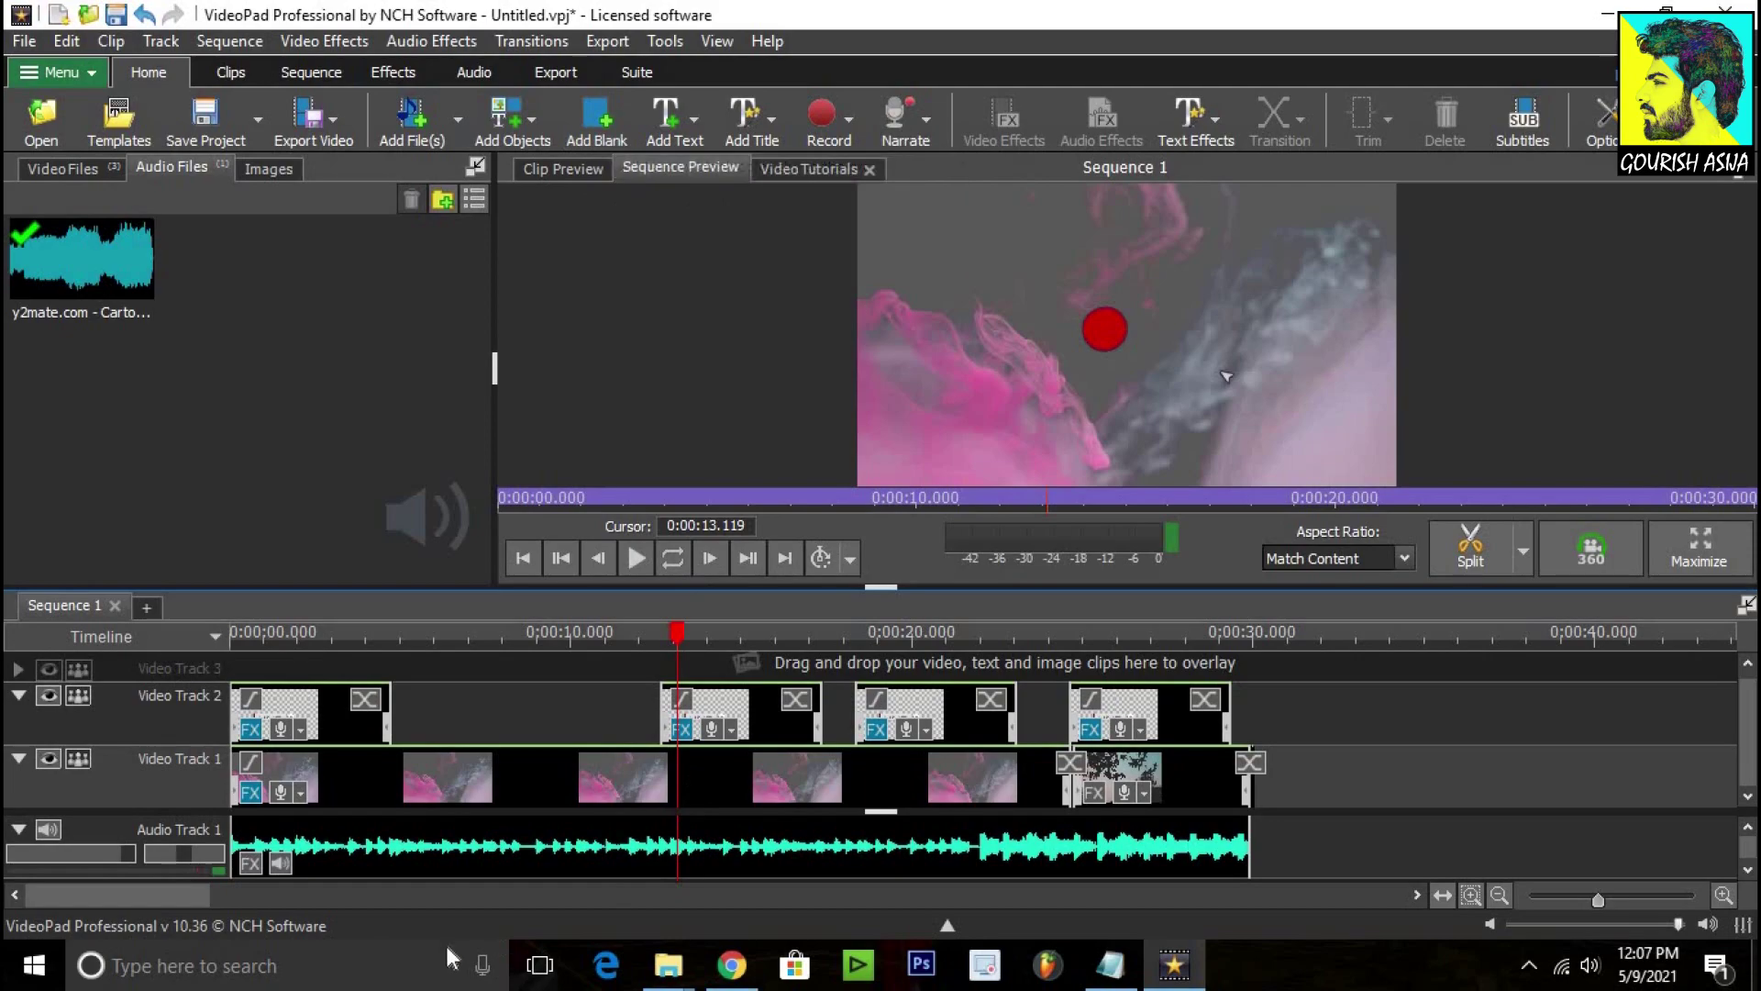
left_click(666, 115)
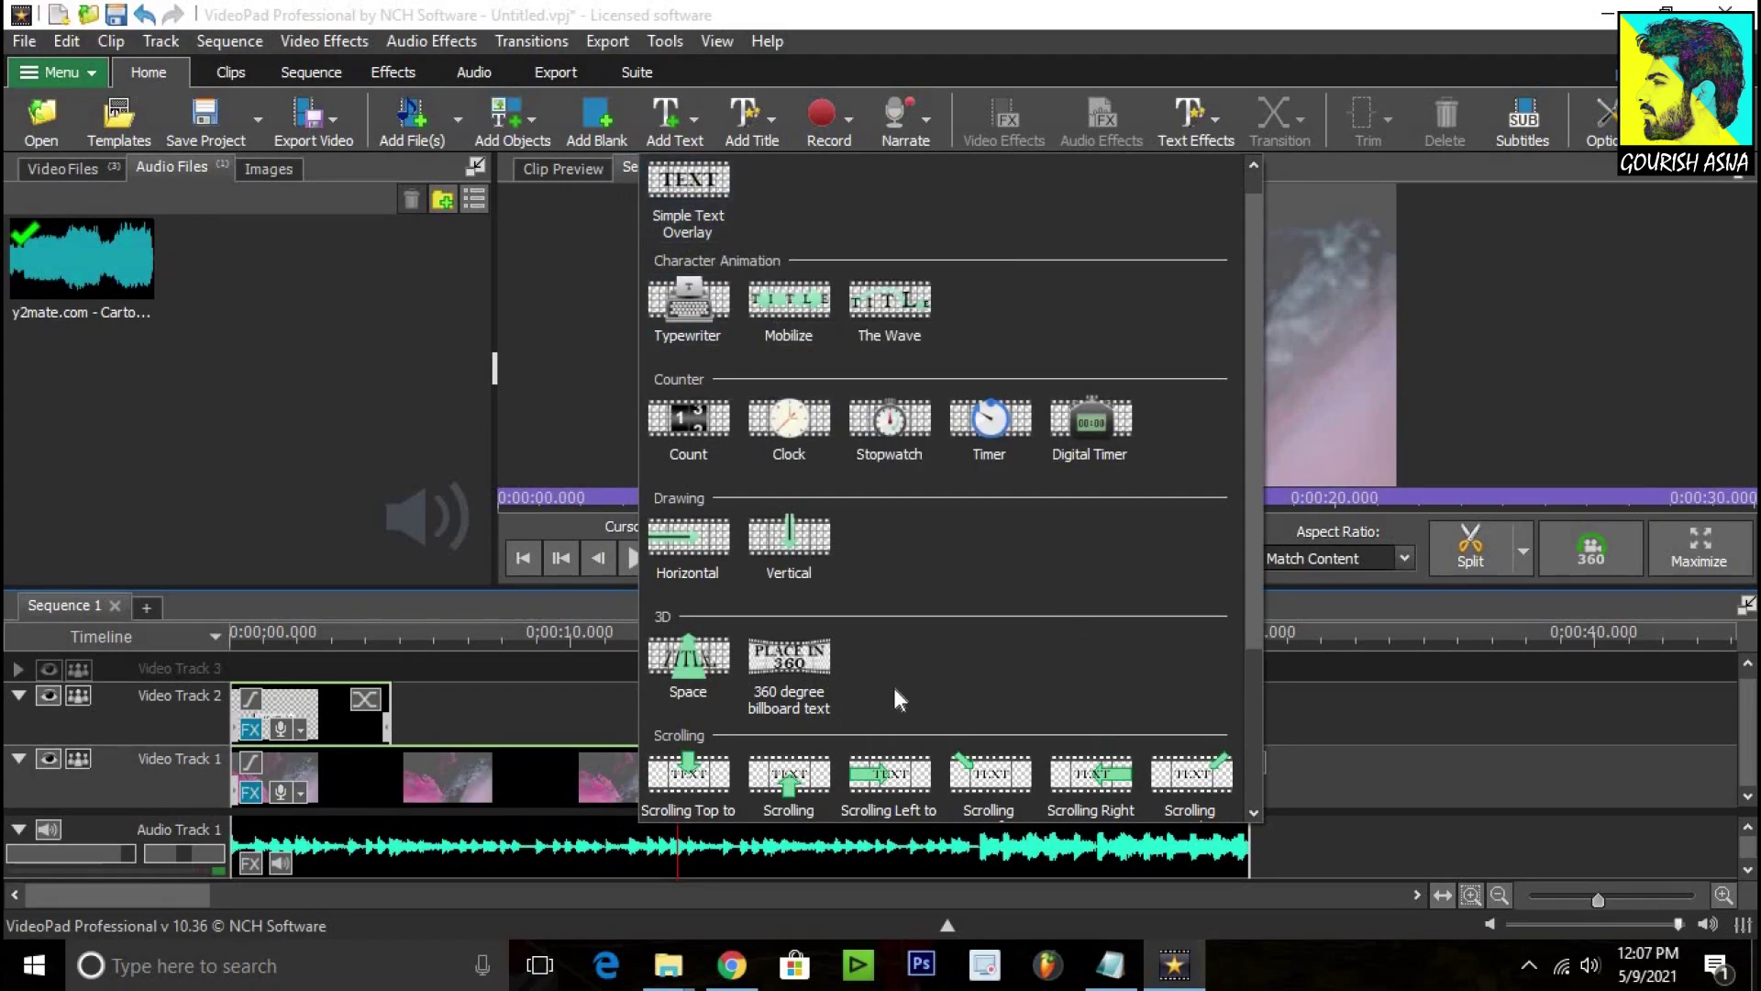
scroll(893, 687, "down", 3)
scroll(886, 688, "up", 3)
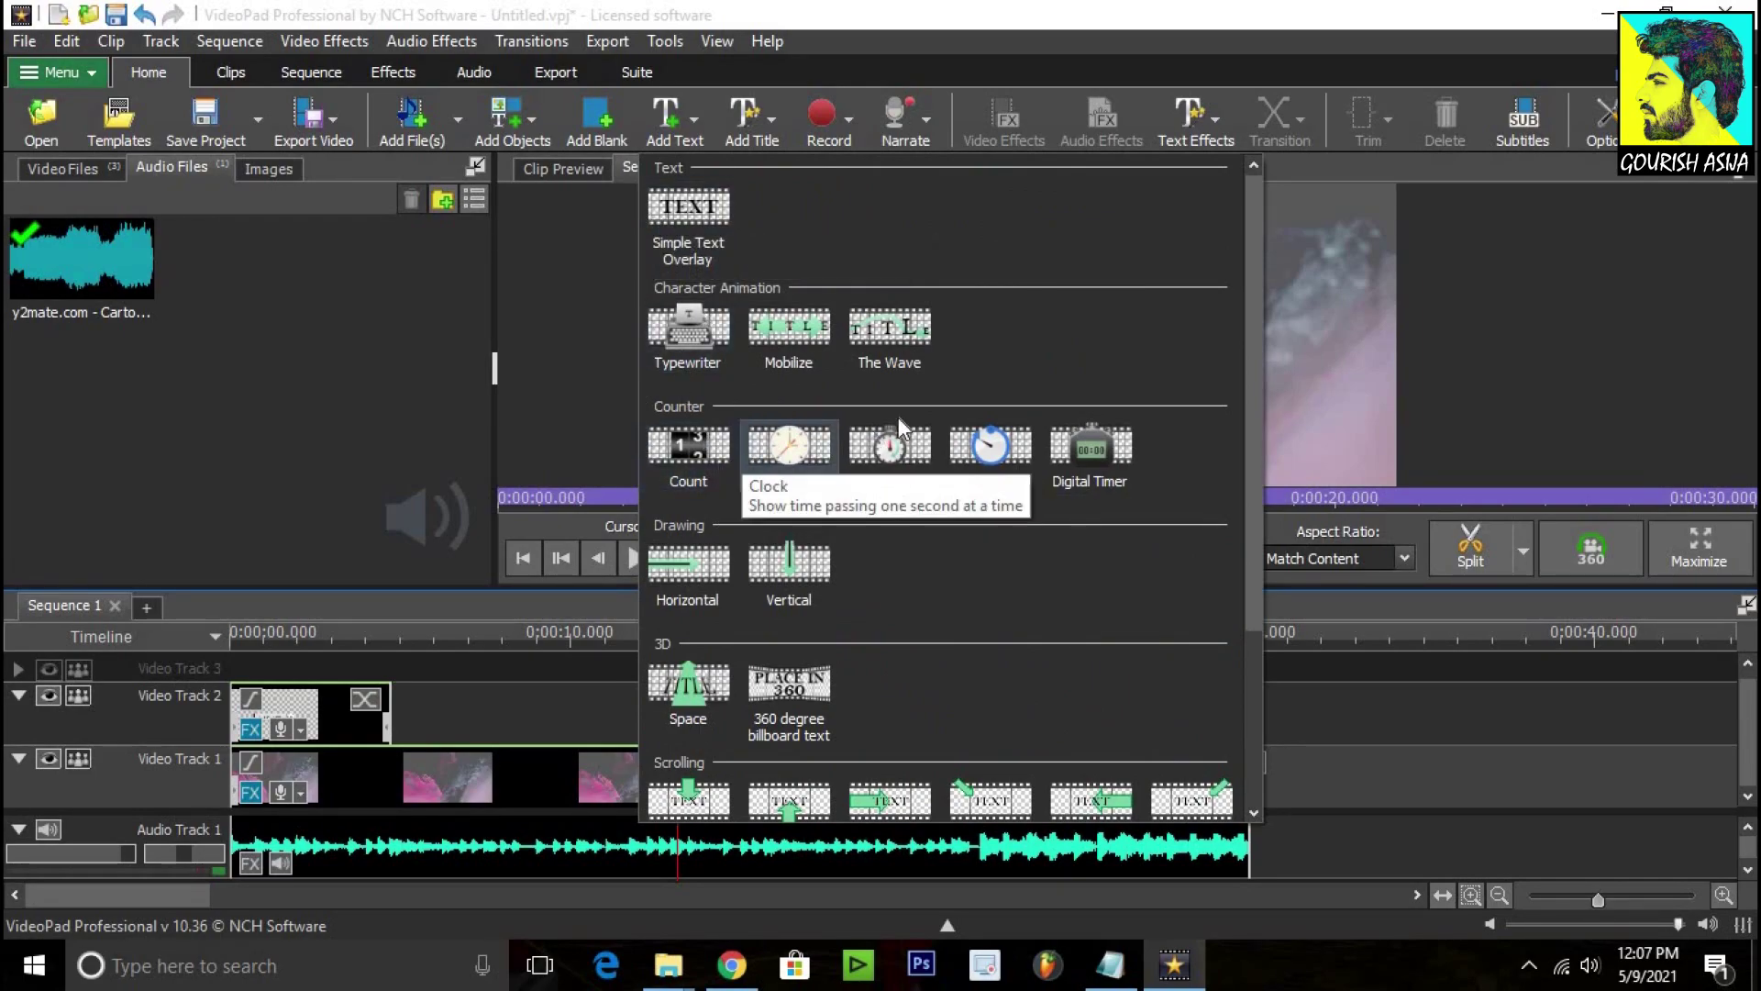
left_click(713, 233)
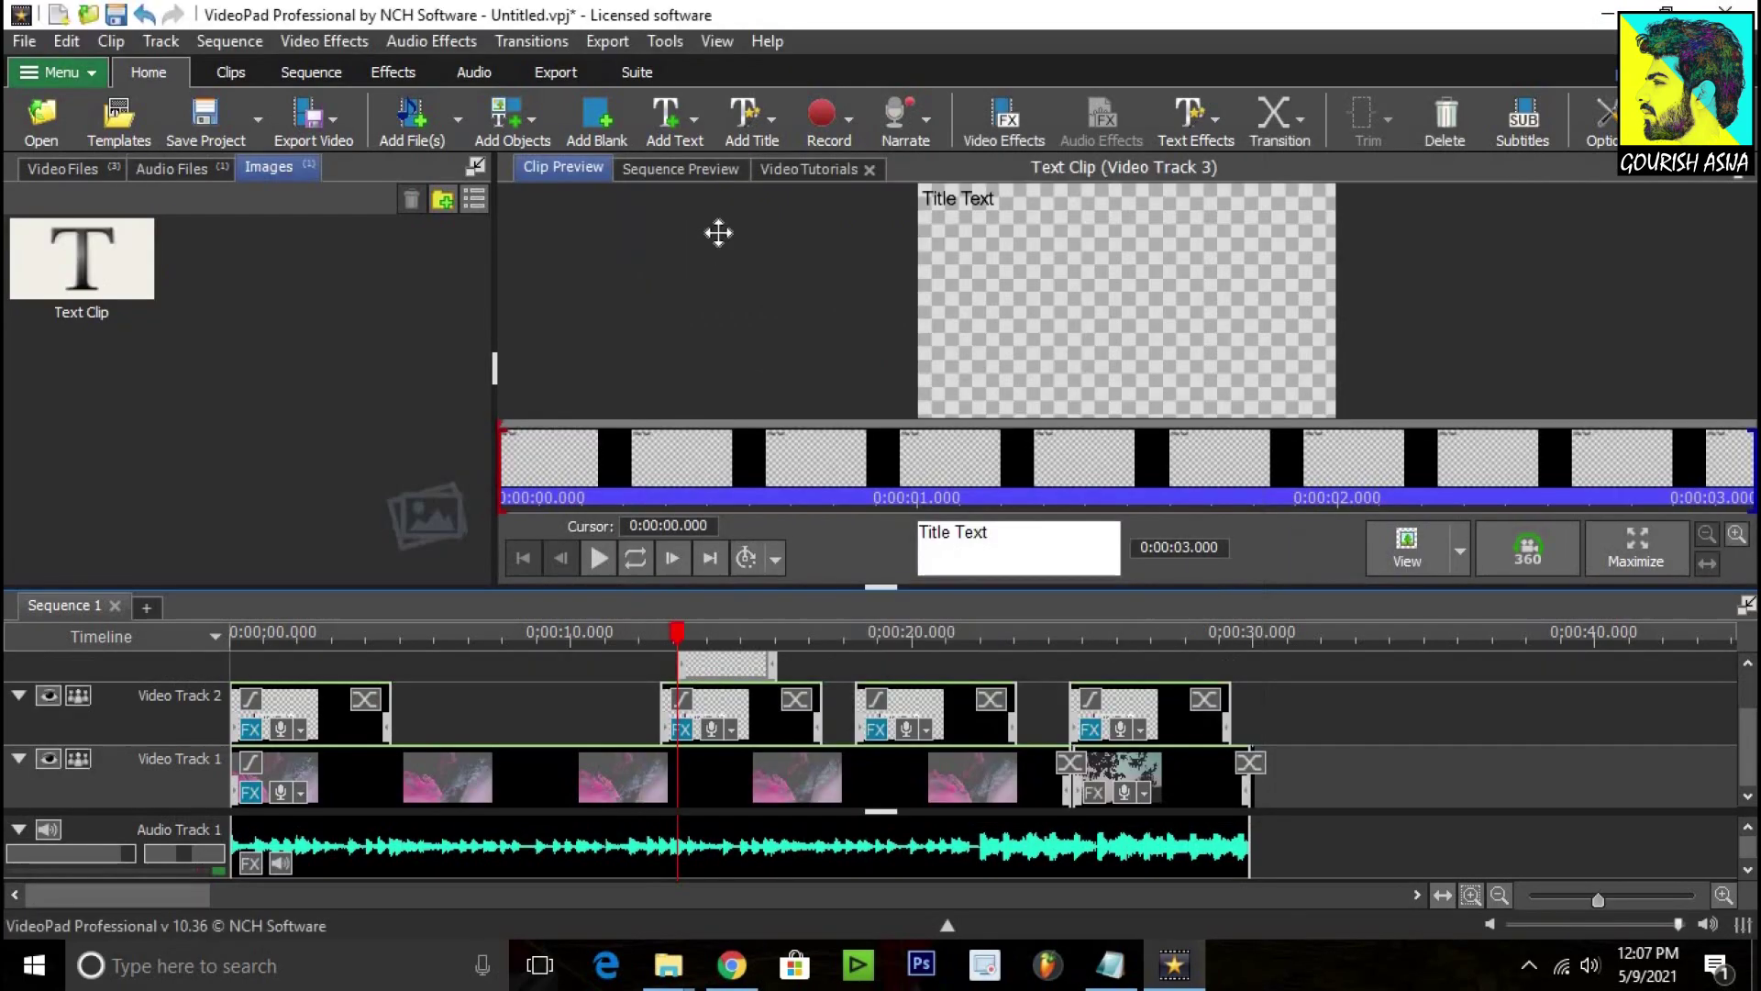
key("ctrl+a")
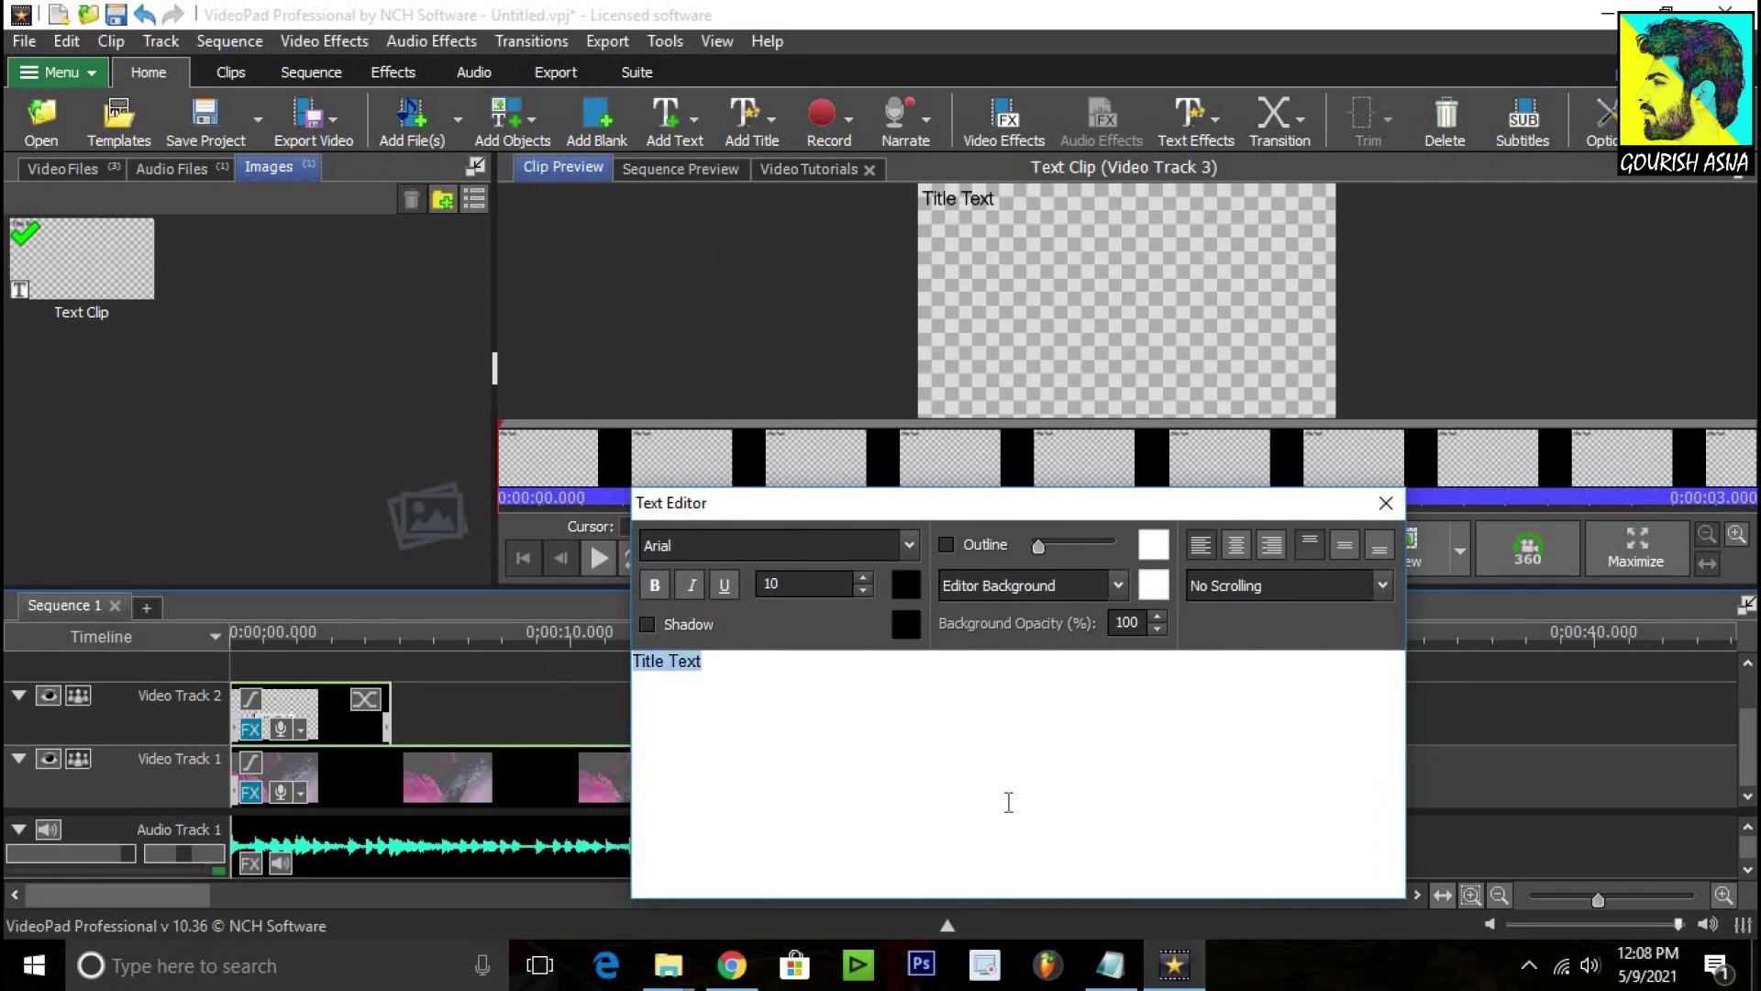
type("Y9")
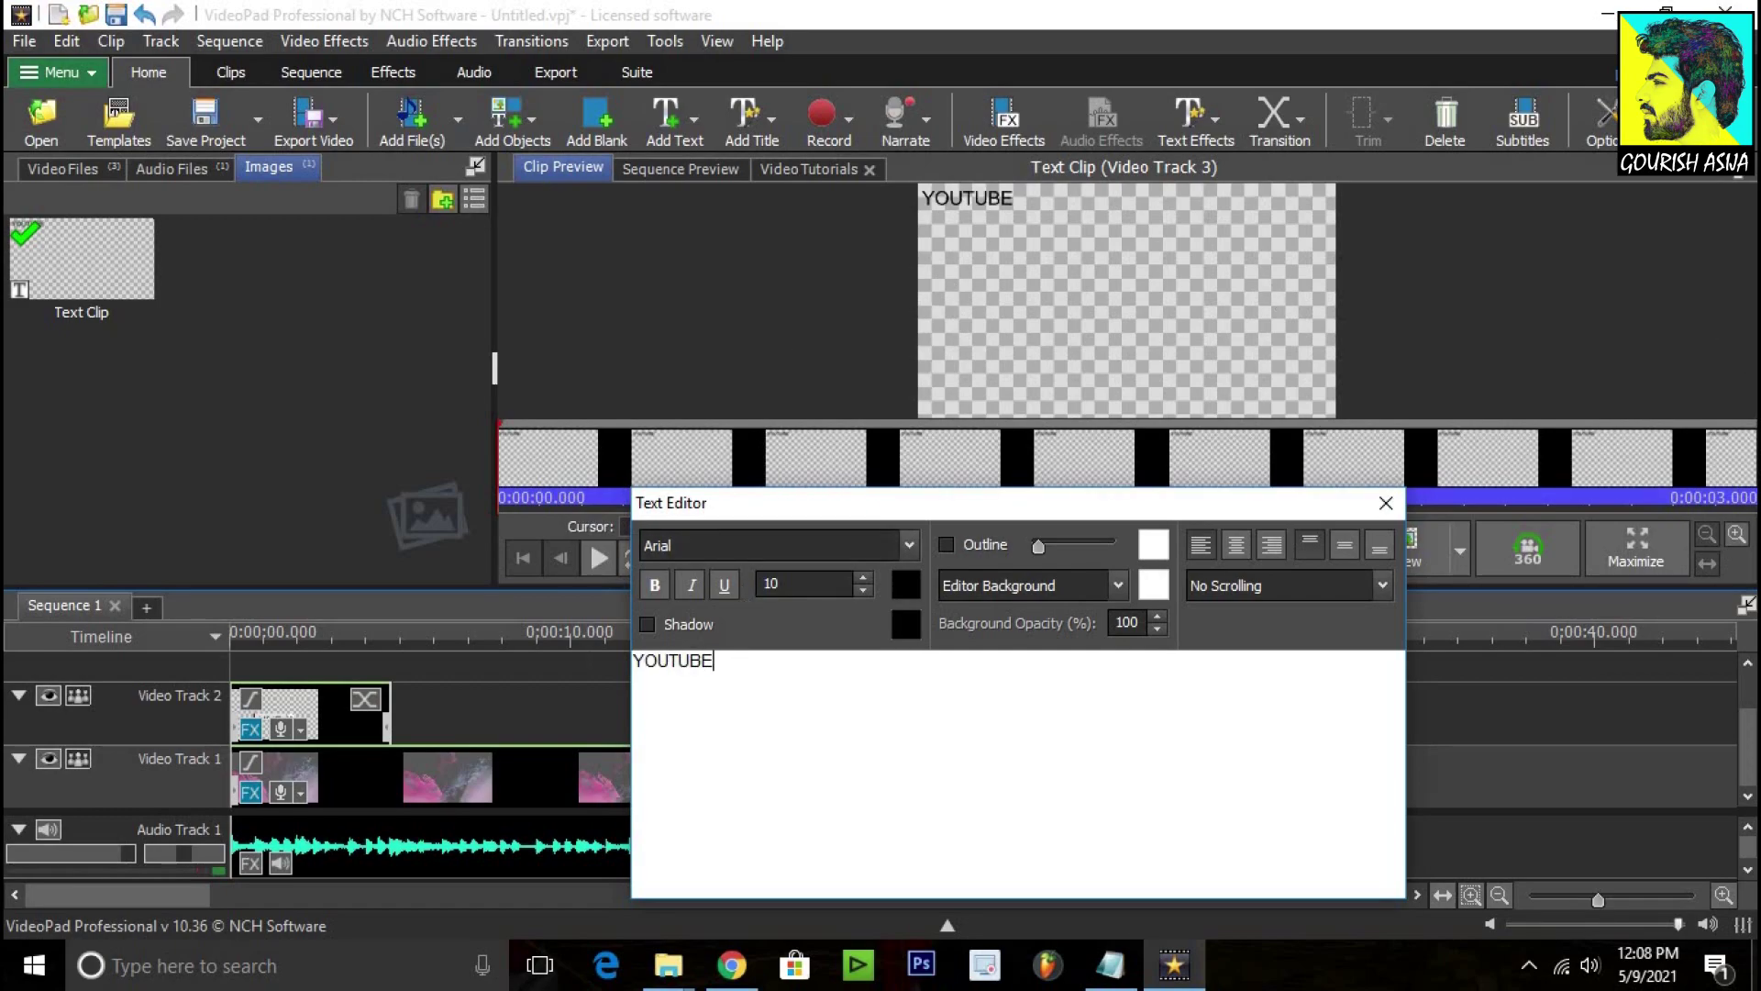
Step: Format the YOUTUBE text in Britannic Bold, italic and underlined, at size 20, and close the text editor
key("ctrl+a")
left_click(720, 546)
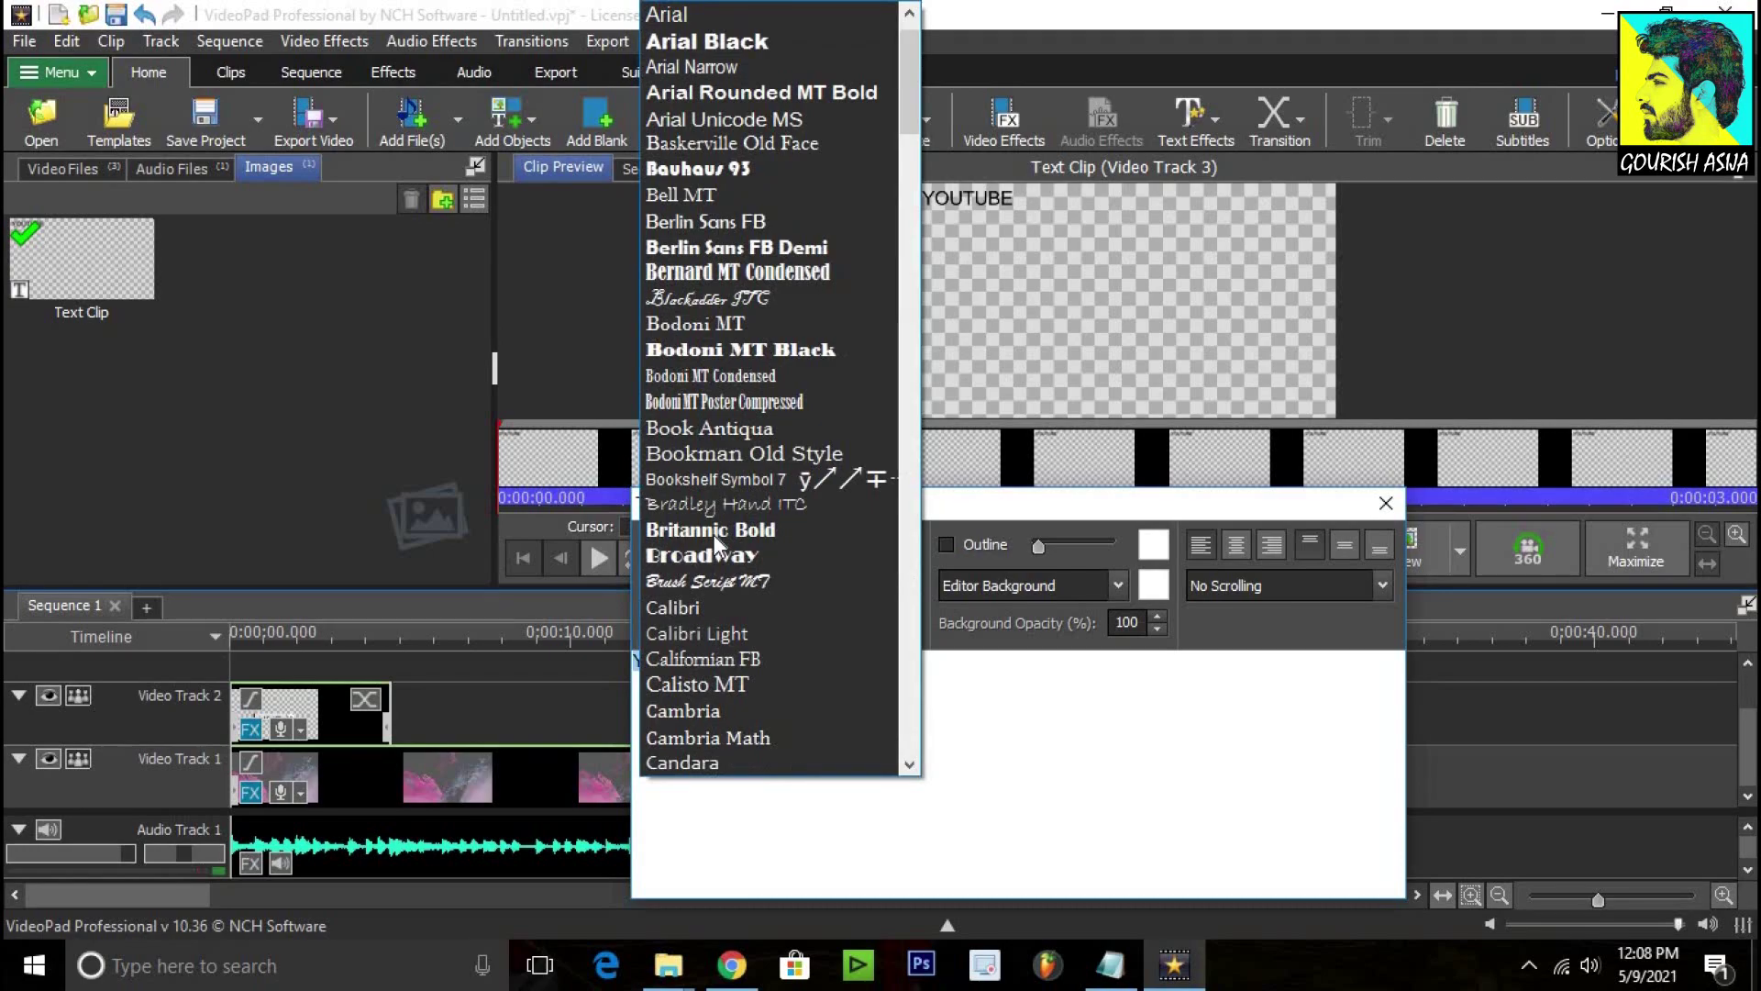
left_click(715, 537)
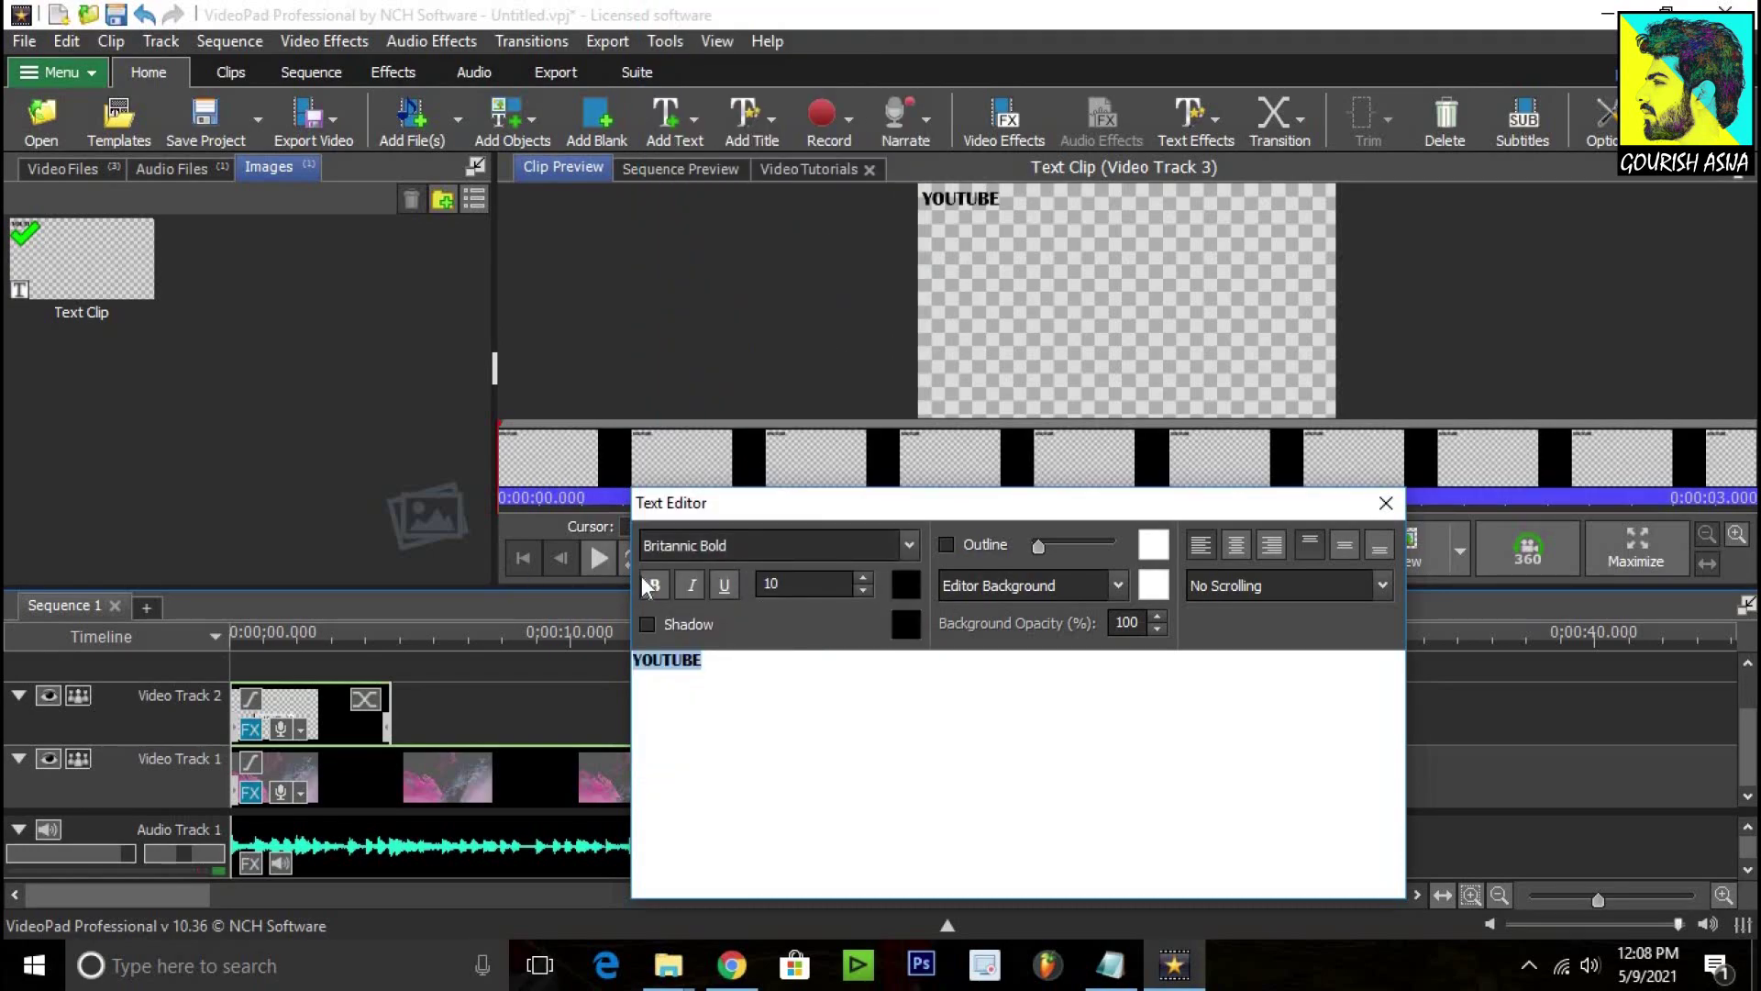
left_click(690, 590)
left_click(723, 583)
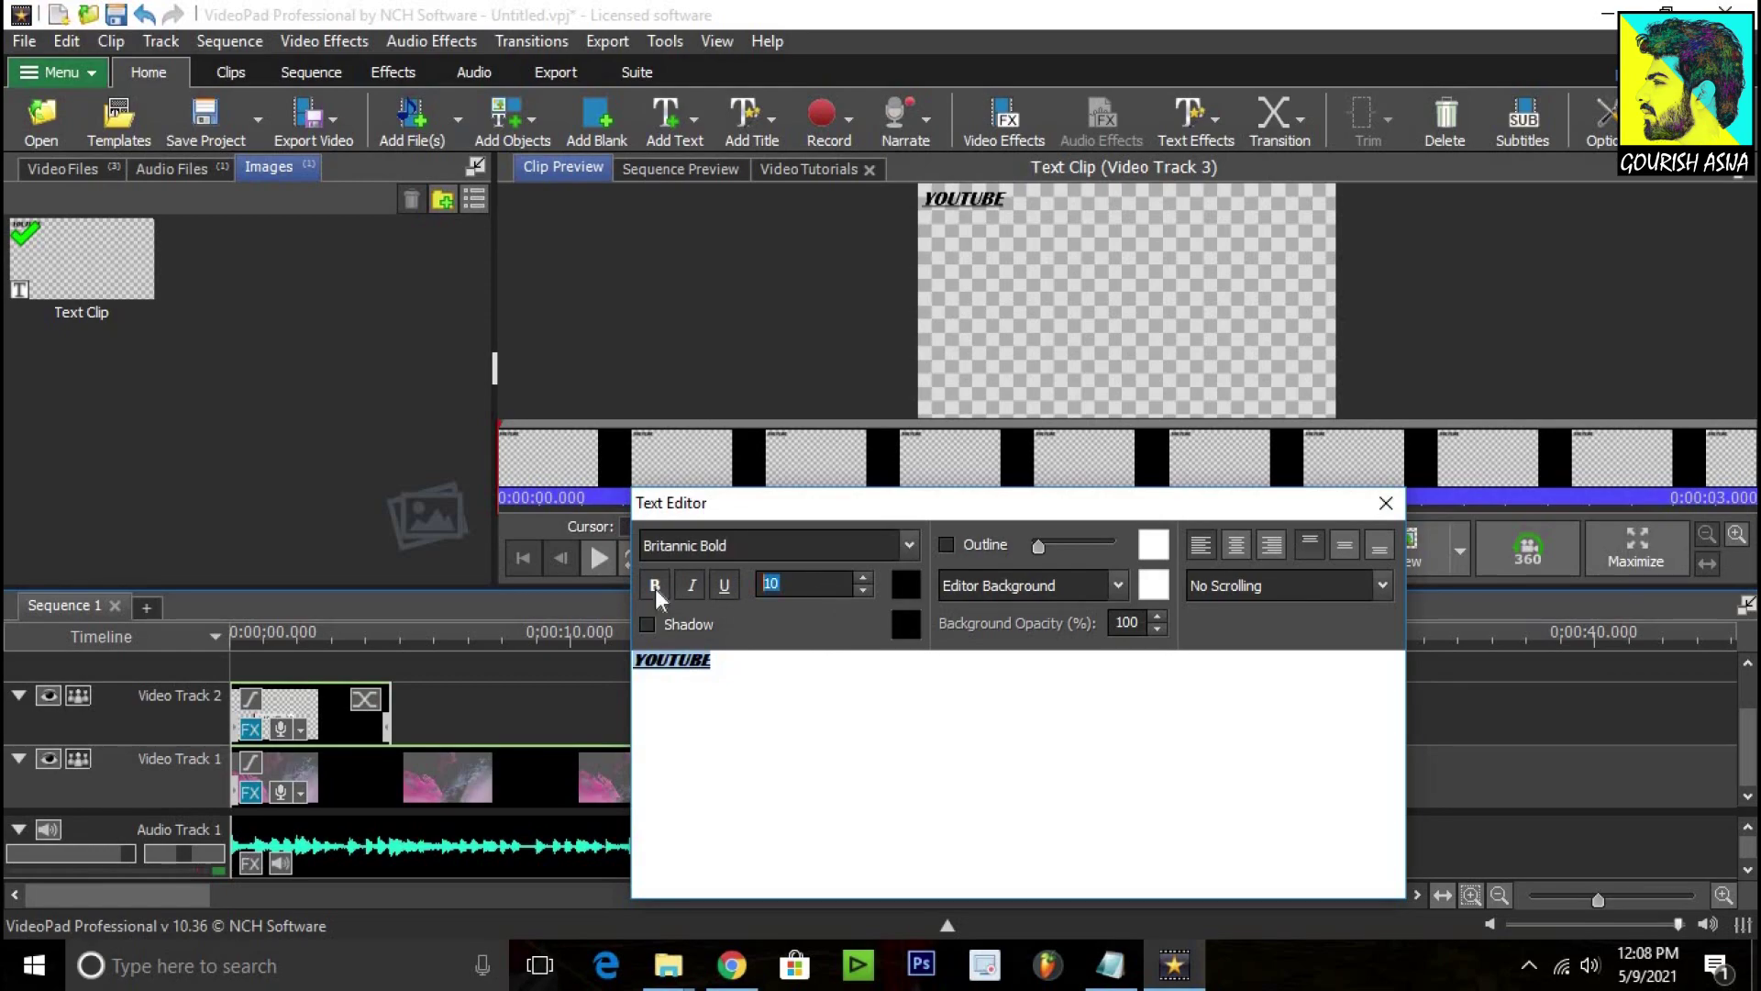
type("20")
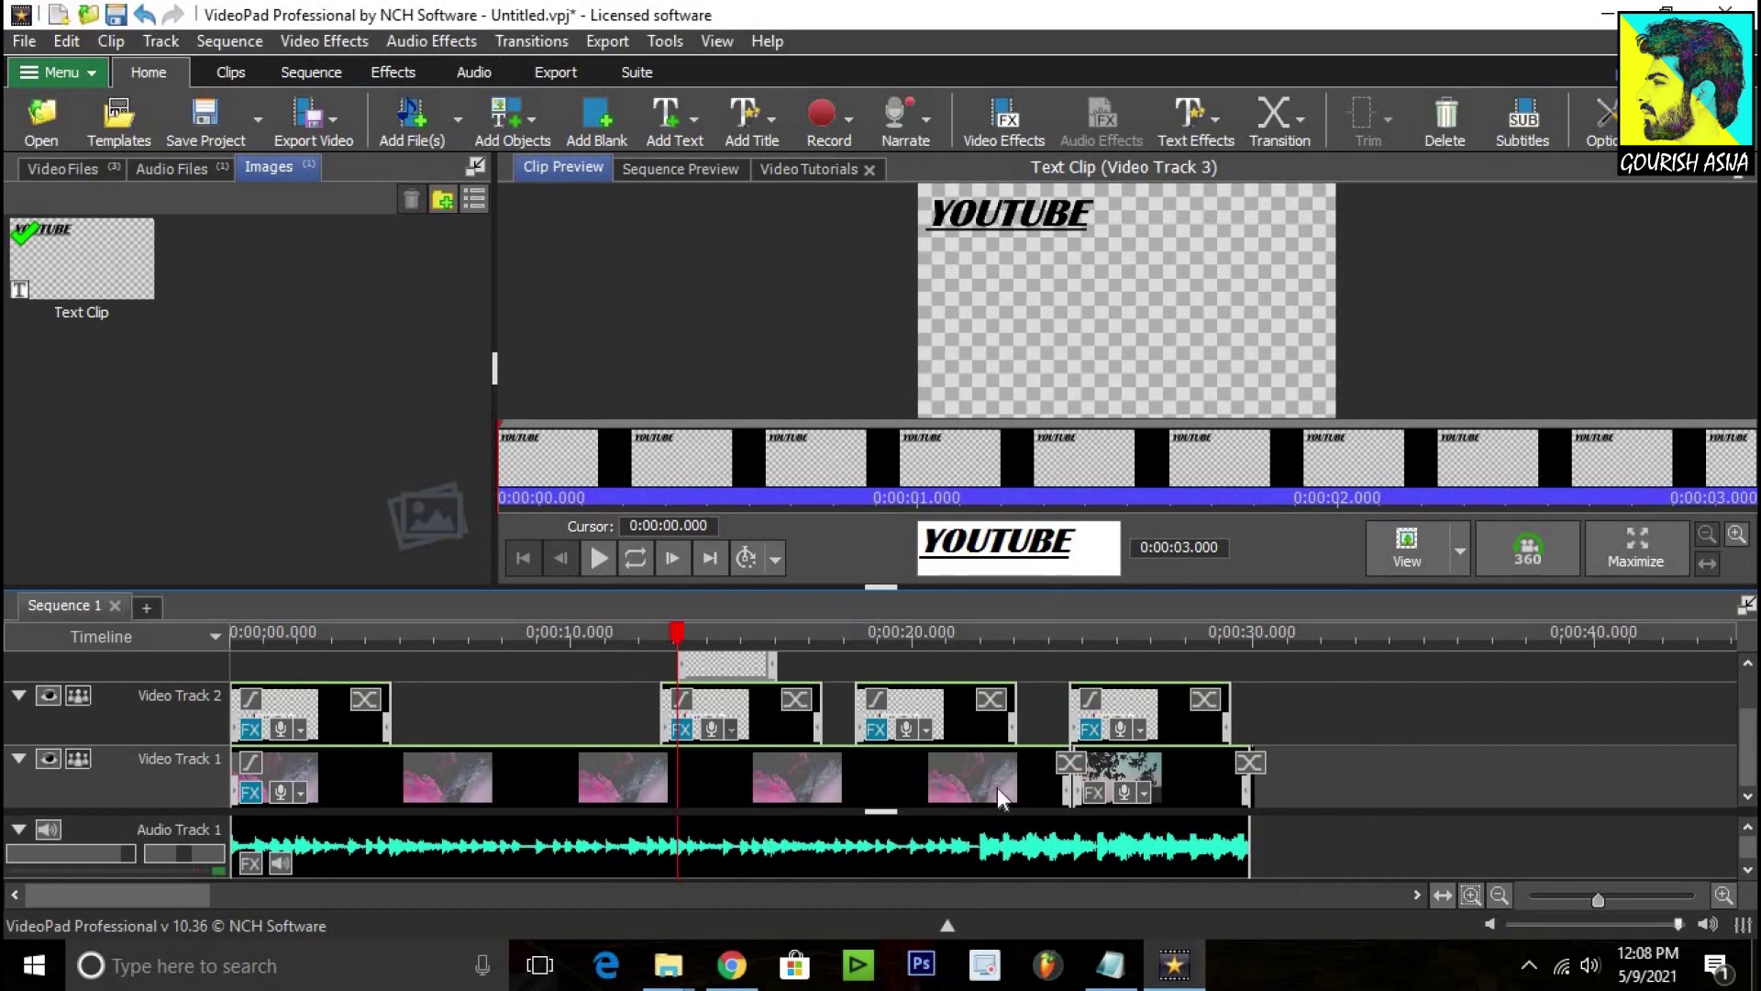
left_click(1407, 728)
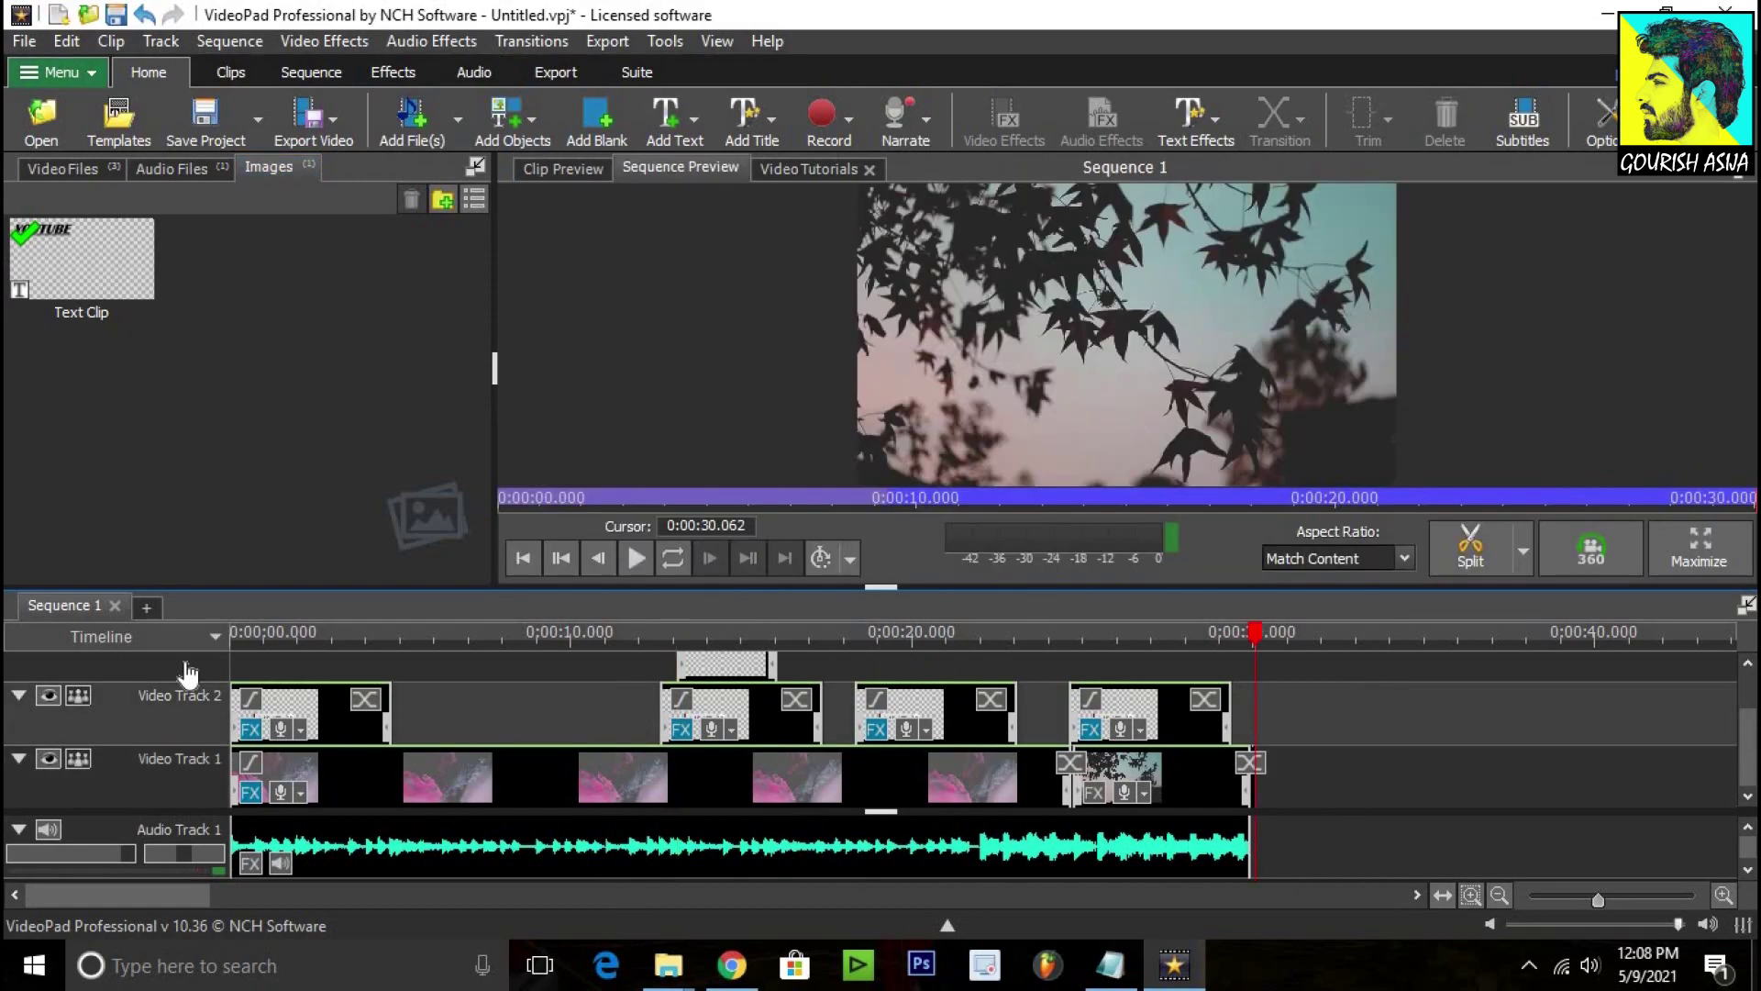
Step: Reopen the text clip on Video Track 3 for editing and colour the YOUTUBE text red (ff0303)
mouse_move(695, 679)
left_mouse_down()
mouse_move(709, 664)
mouse_move(692, 655)
mouse_move(714, 660)
left_mouse_up()
left_click(646, 639)
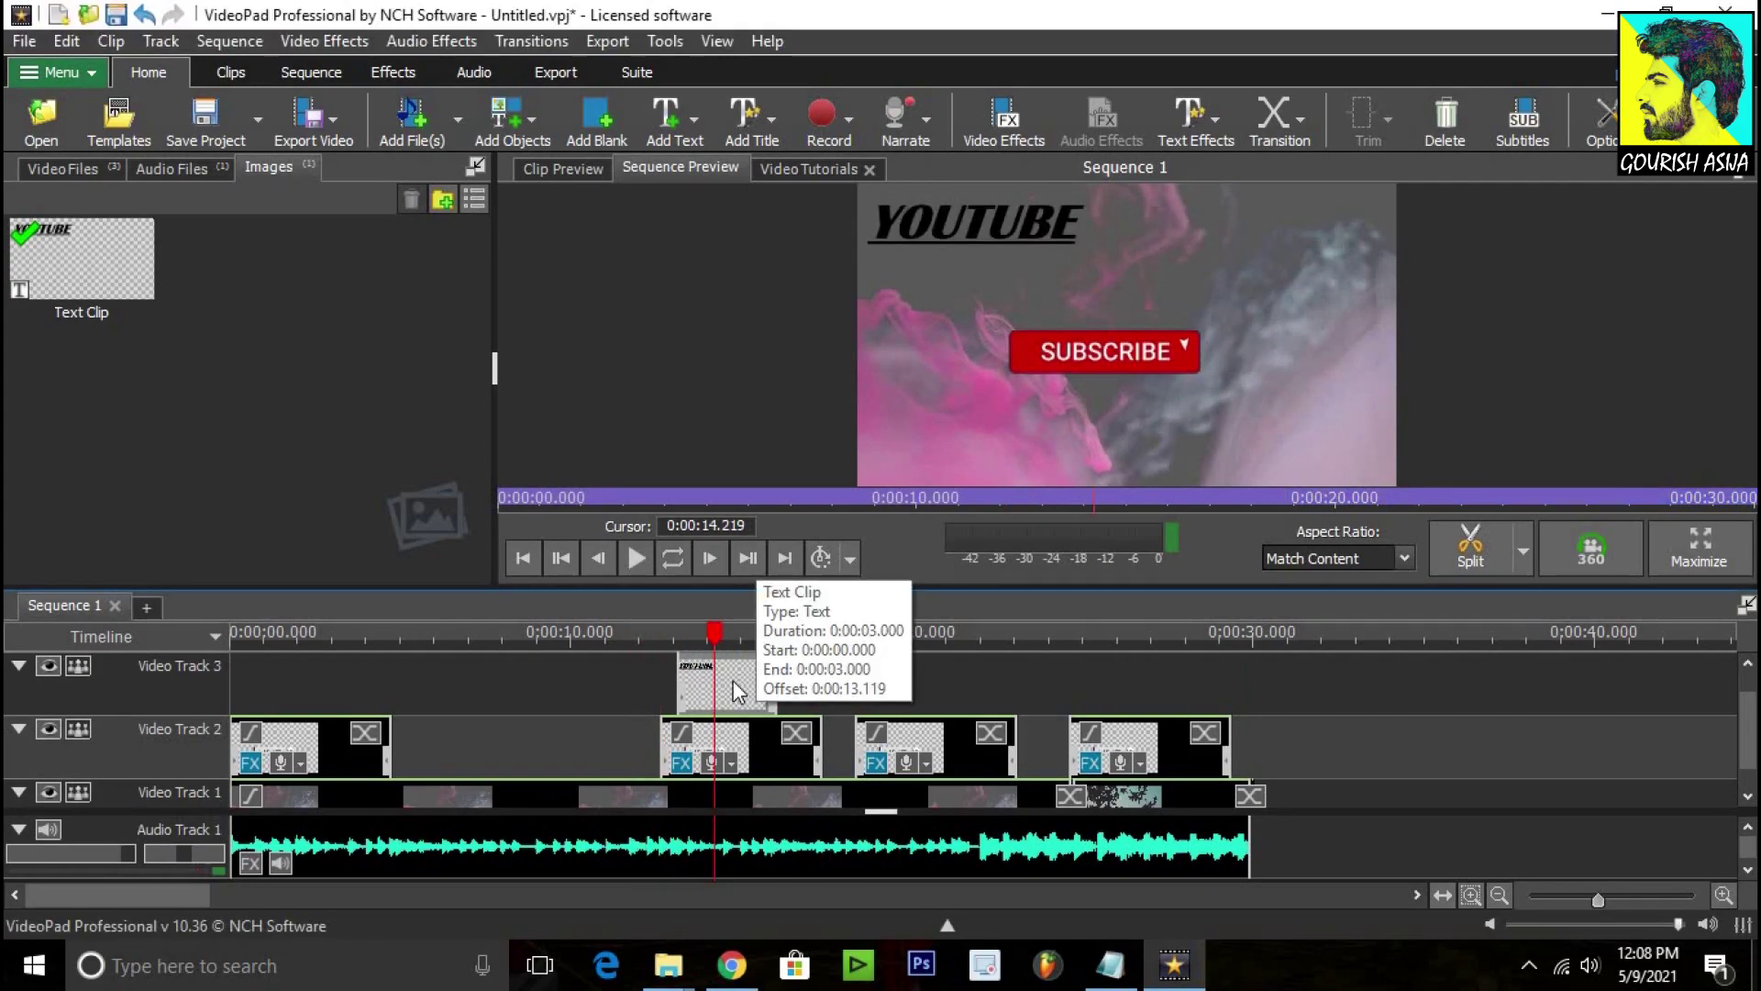
double_click(734, 681)
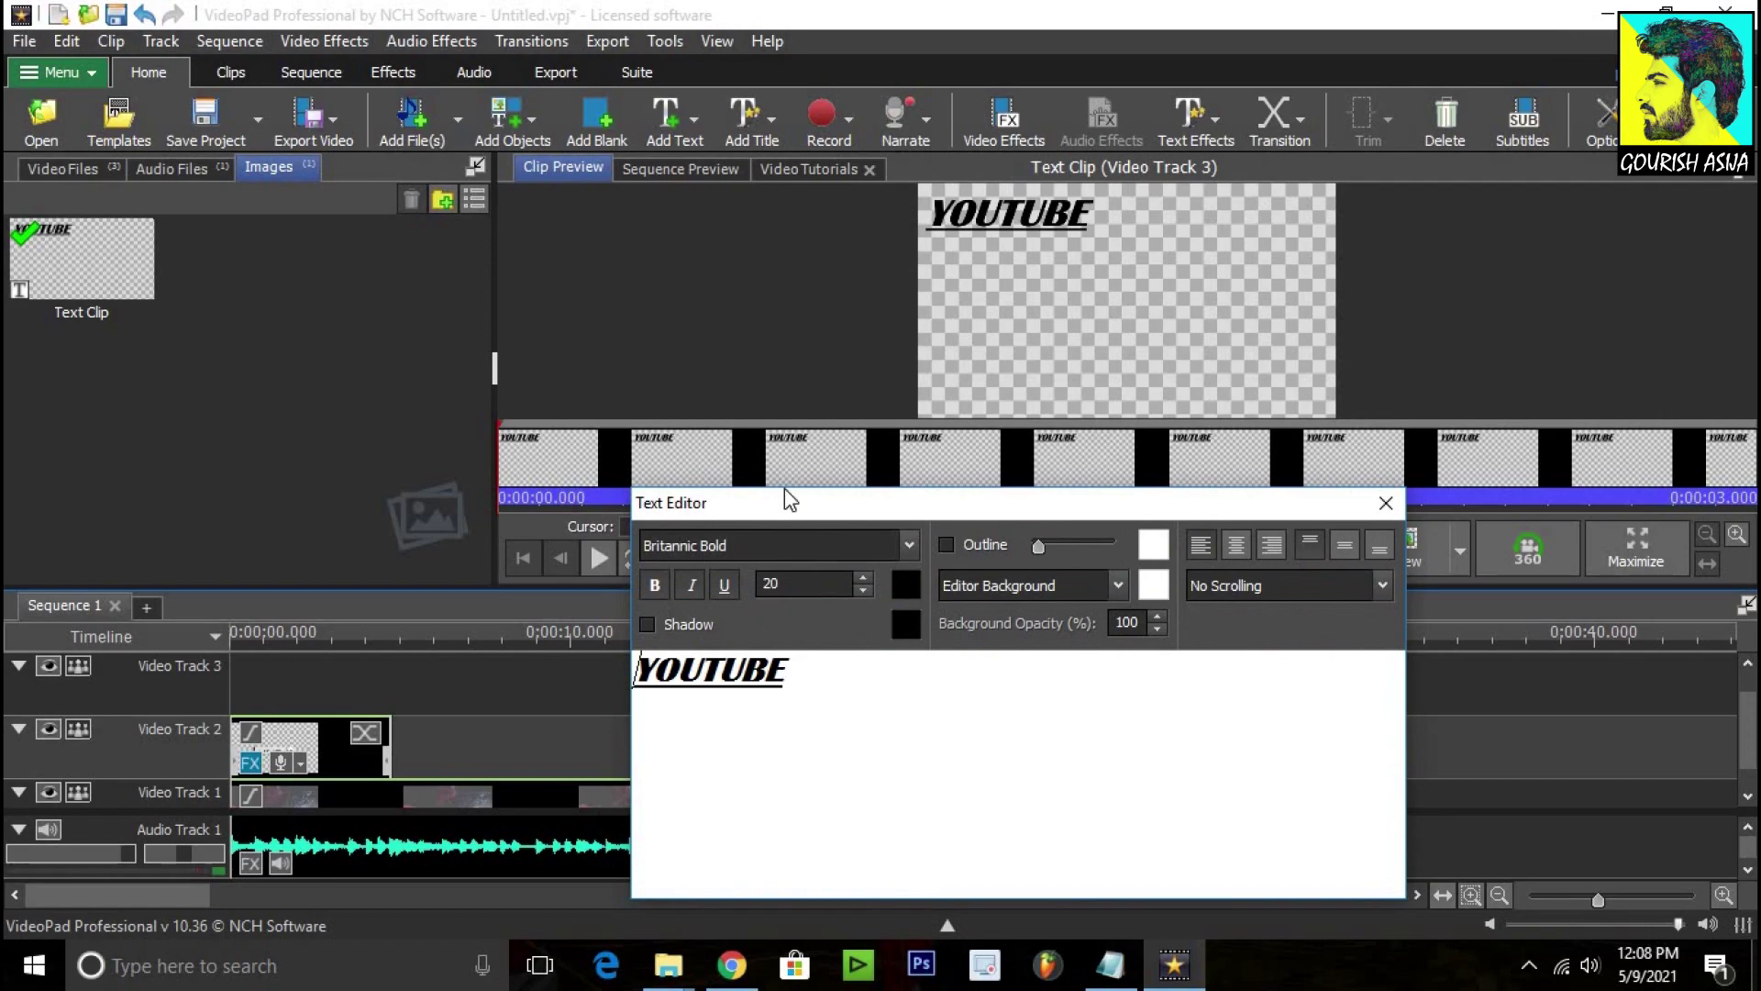
left_click_drag(785, 495, 458, 359)
left_click_drag(458, 521, 396, 475)
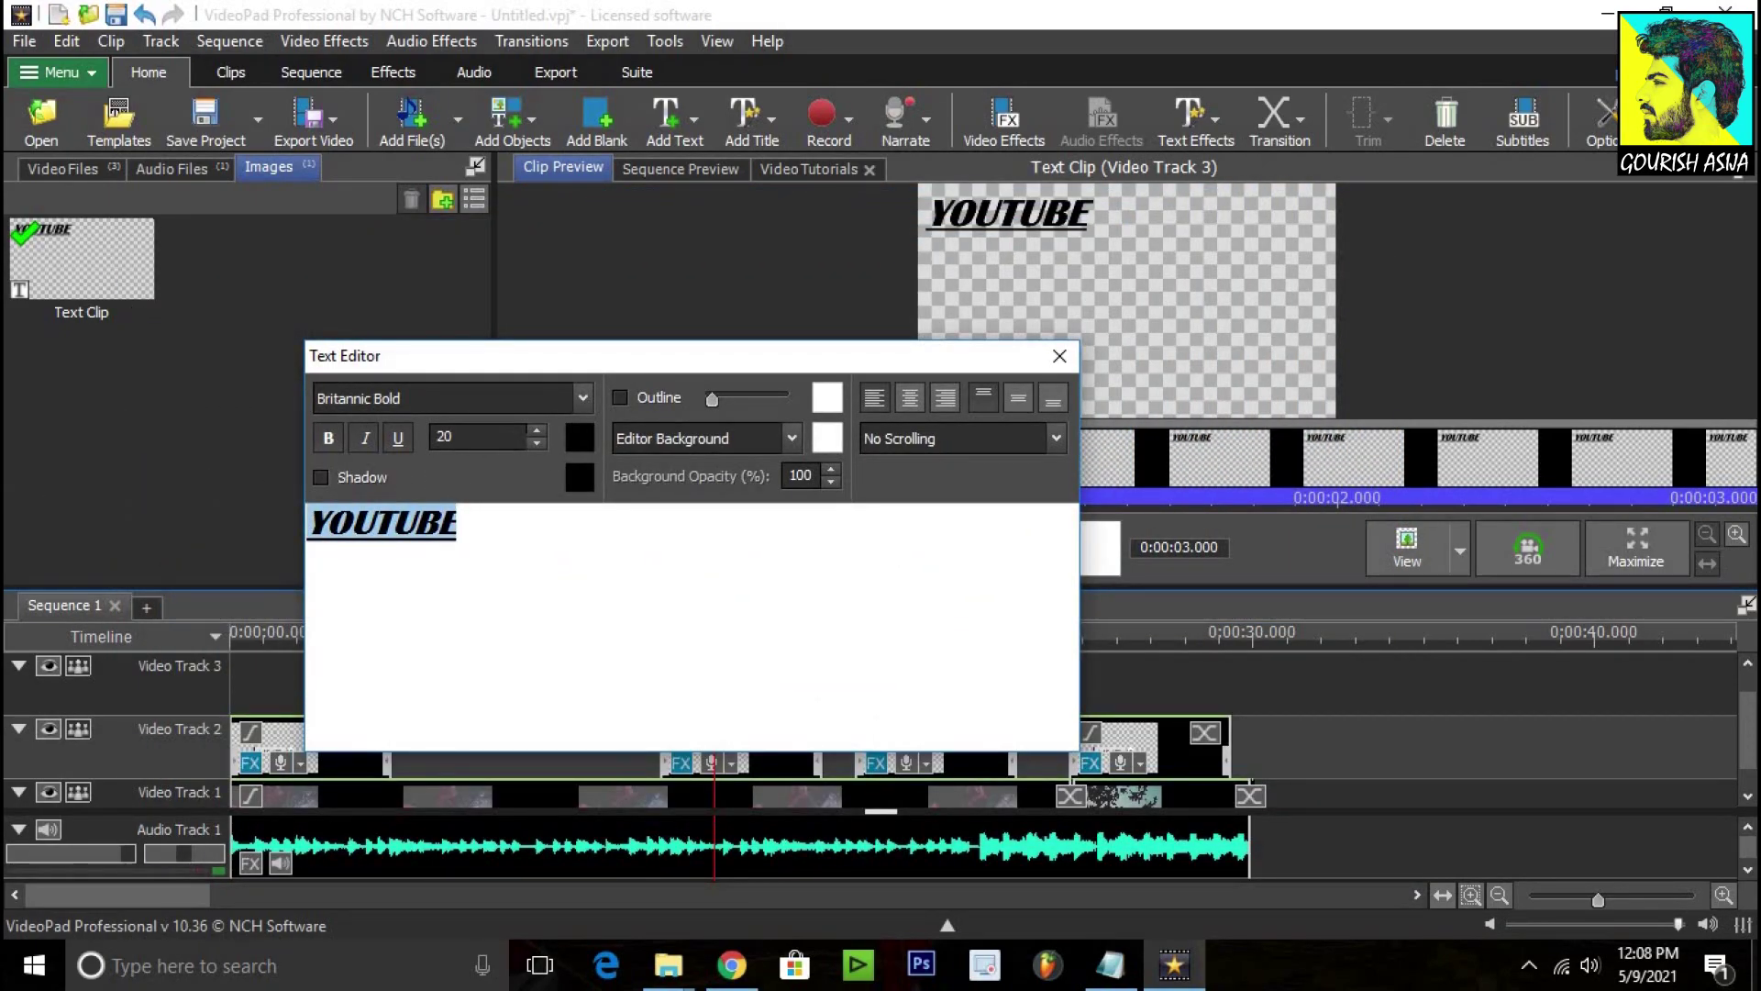
left_click(580, 474)
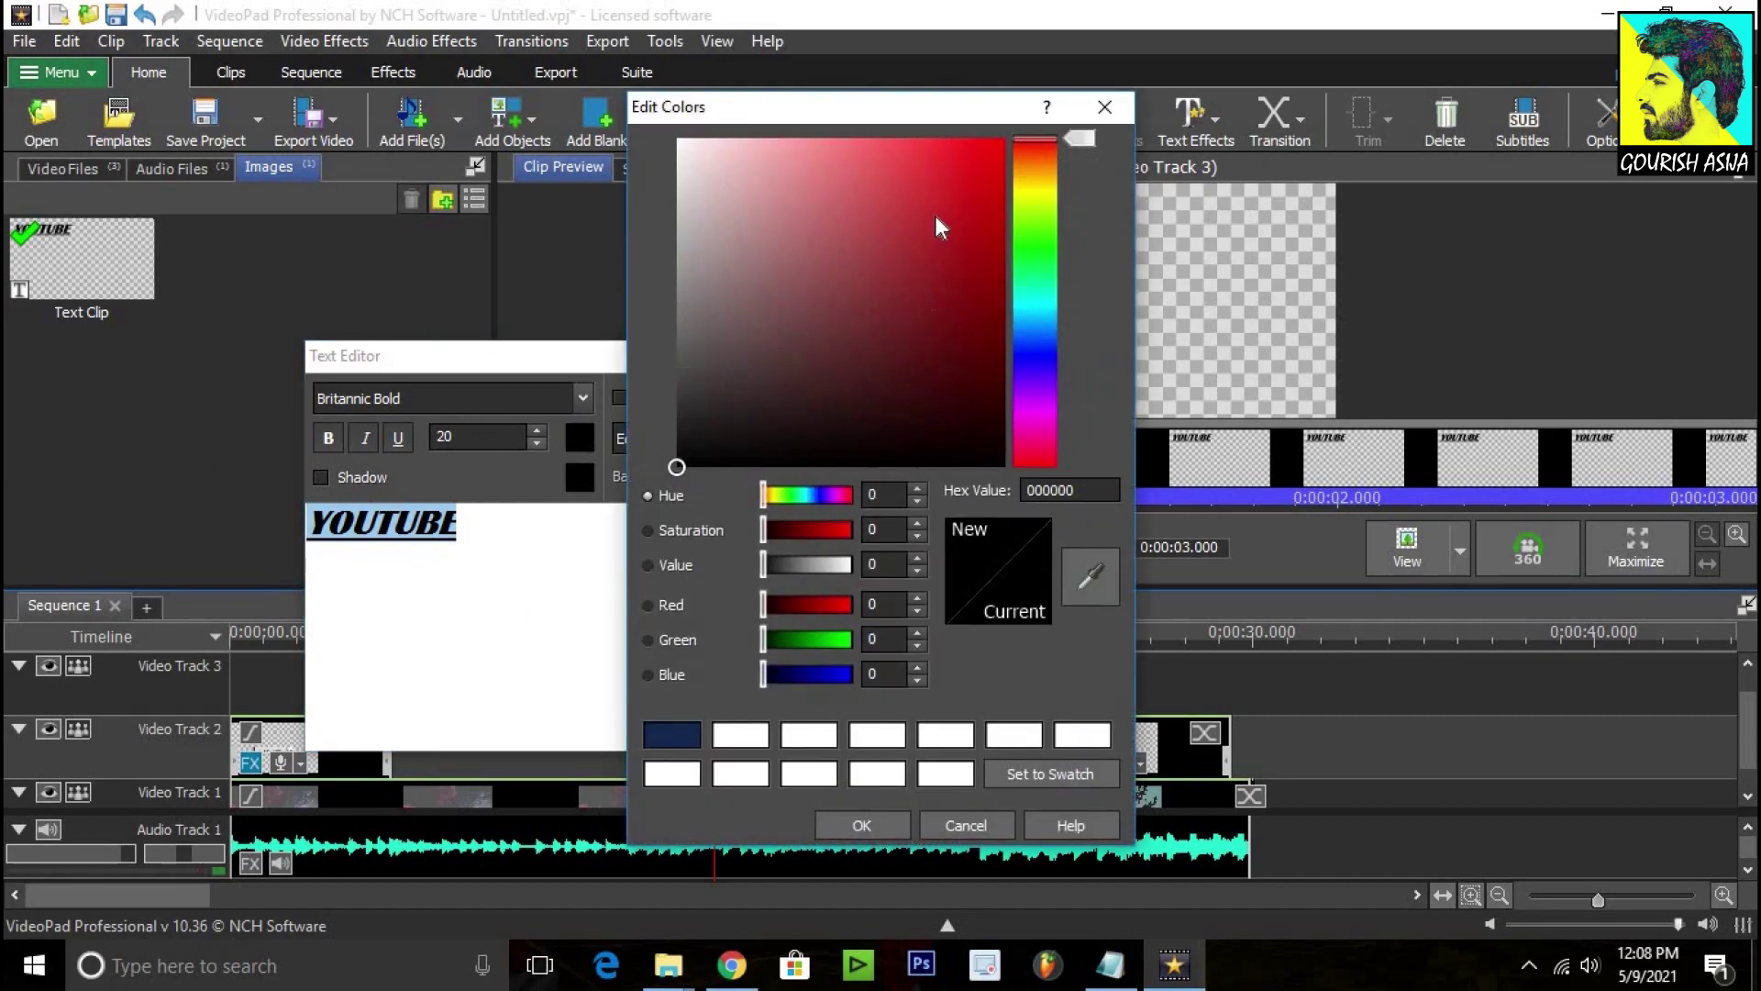
left_click_drag(935, 224, 1003, 130)
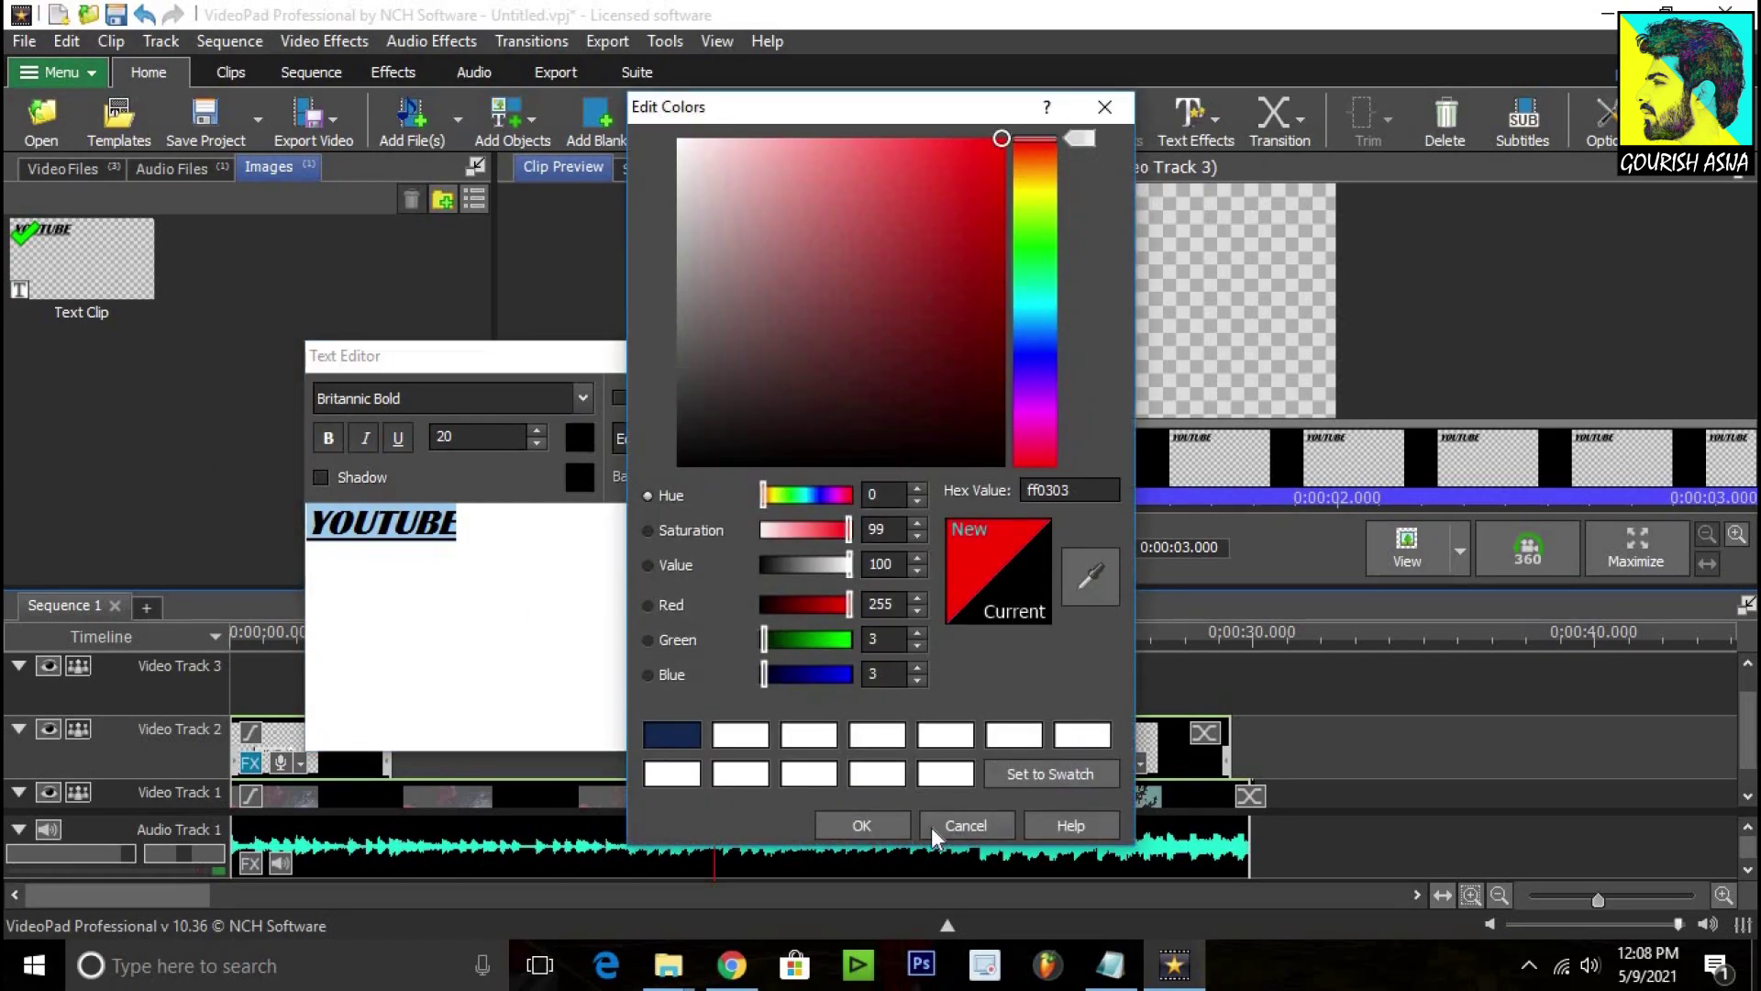
left_click(863, 825)
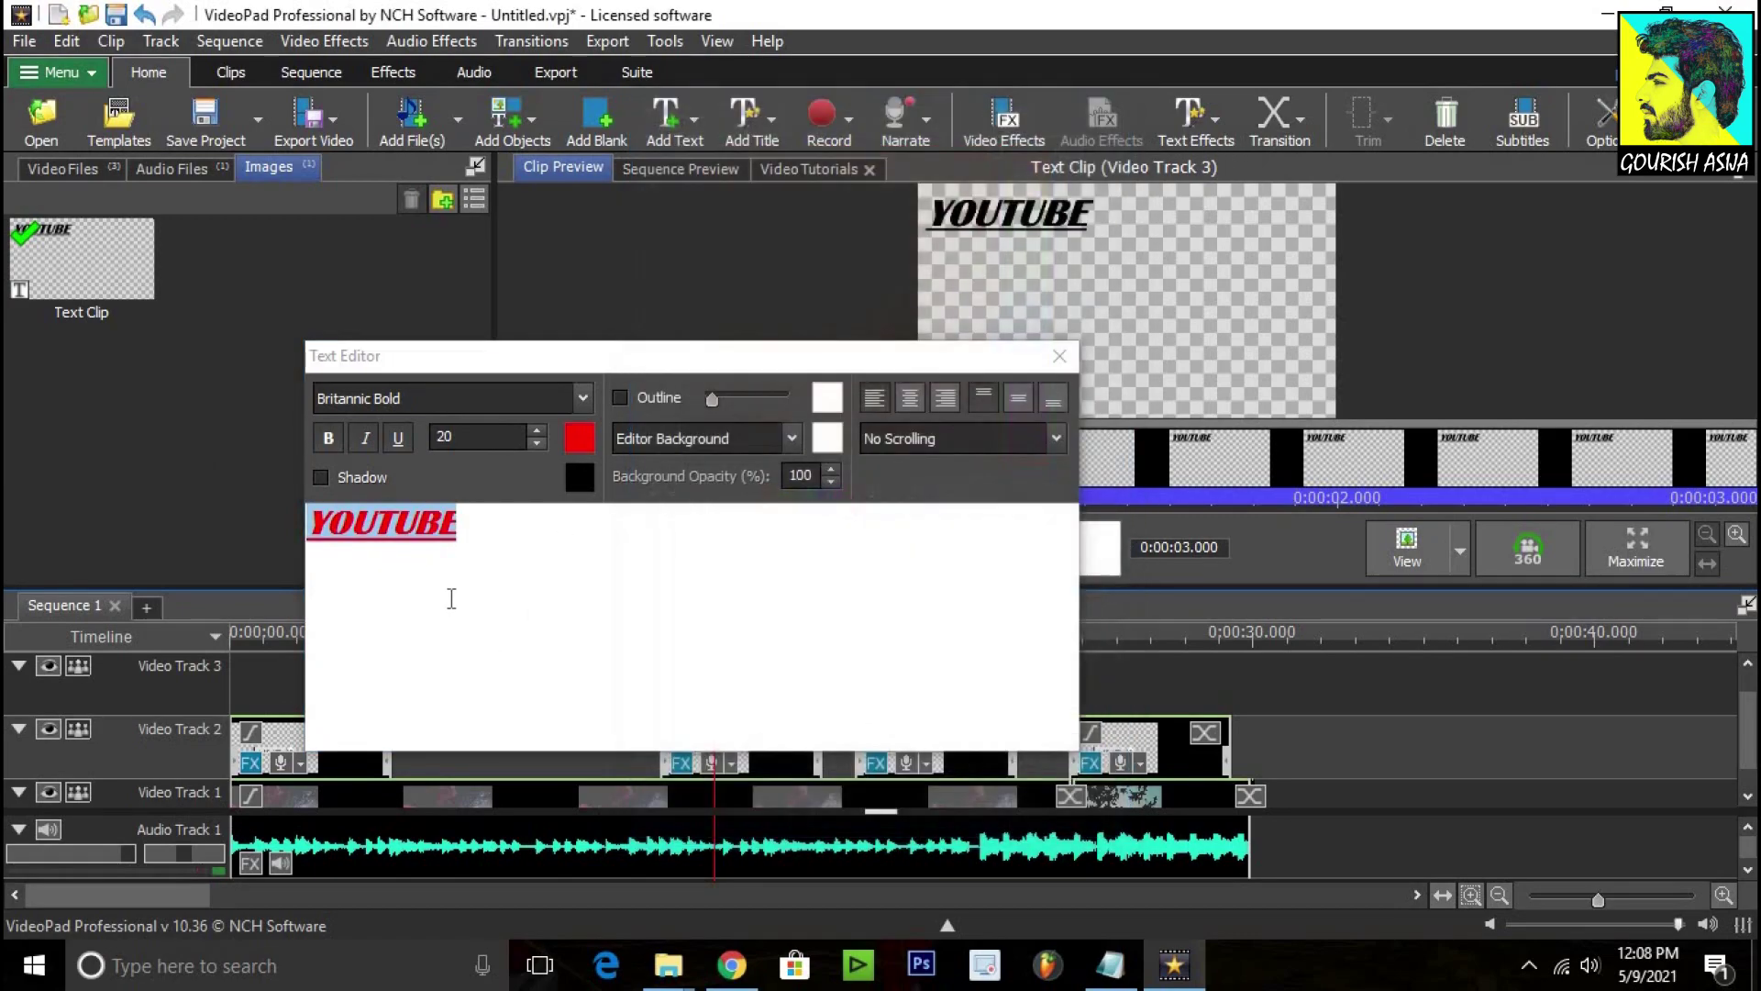
Step: Add a shadow to the YOUTUBE text, colour it blue (000dff), and close the text editor
left_click(461, 525)
left_click_drag(467, 525, 263, 492)
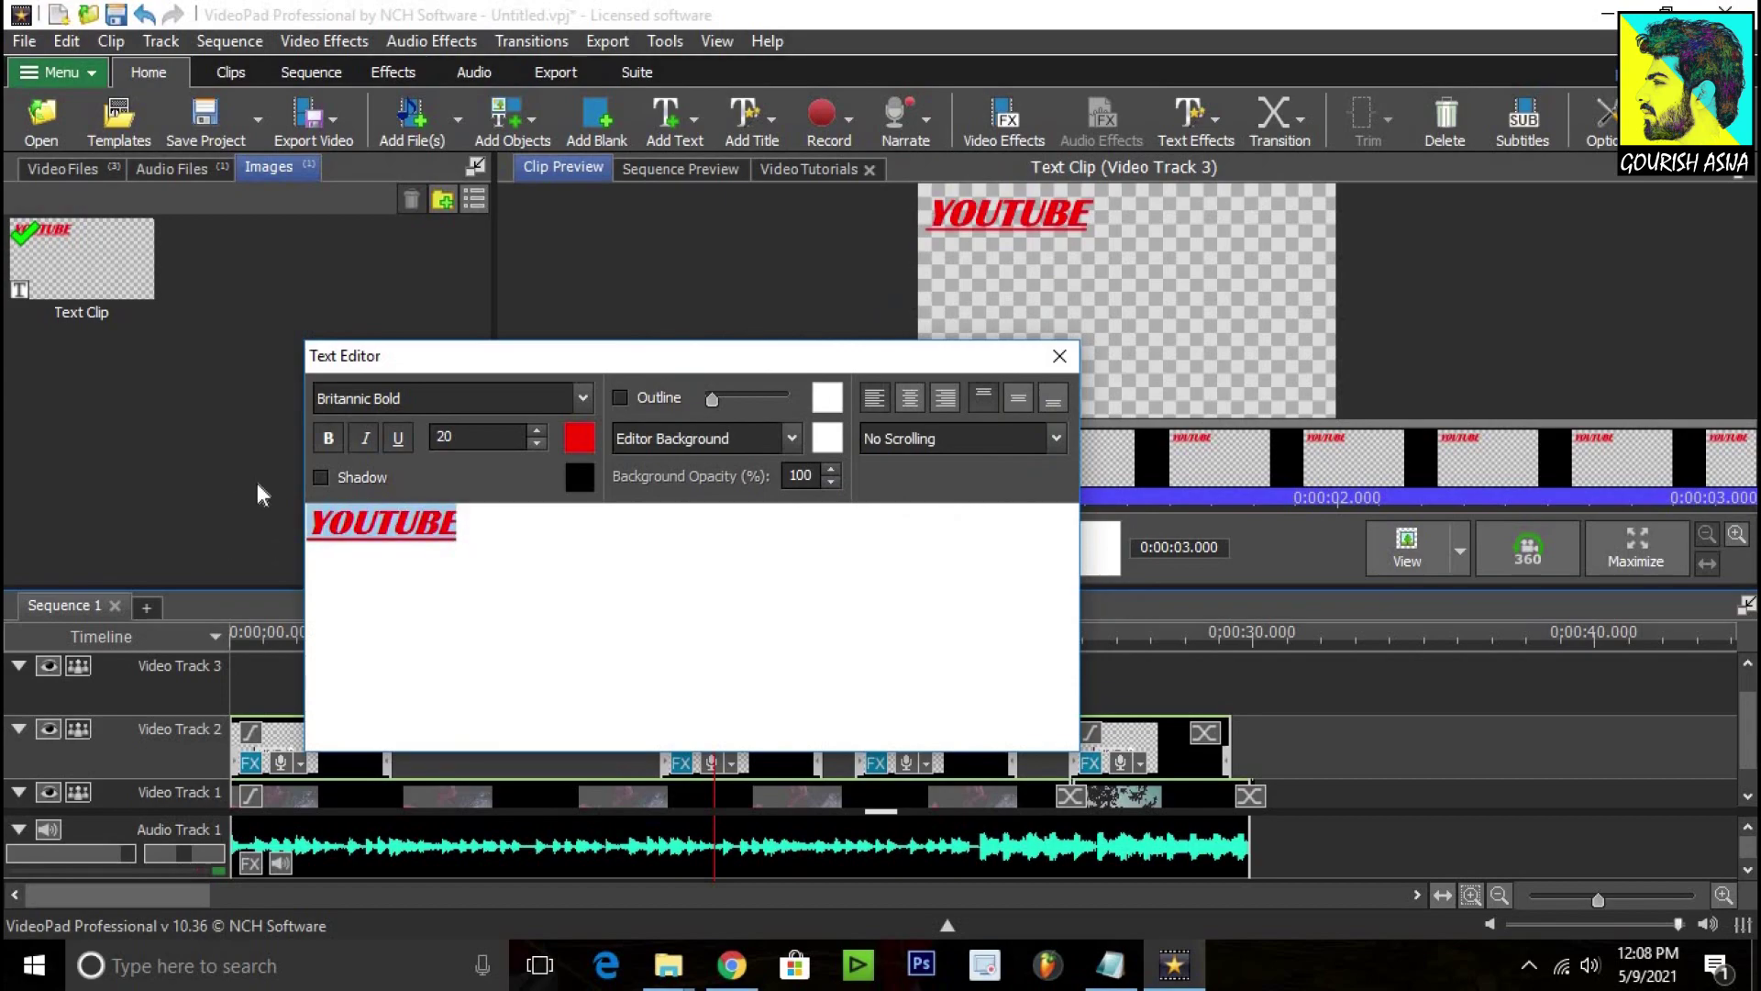
left_click(321, 477)
left_click(456, 551)
left_click_drag(466, 530, 306, 523)
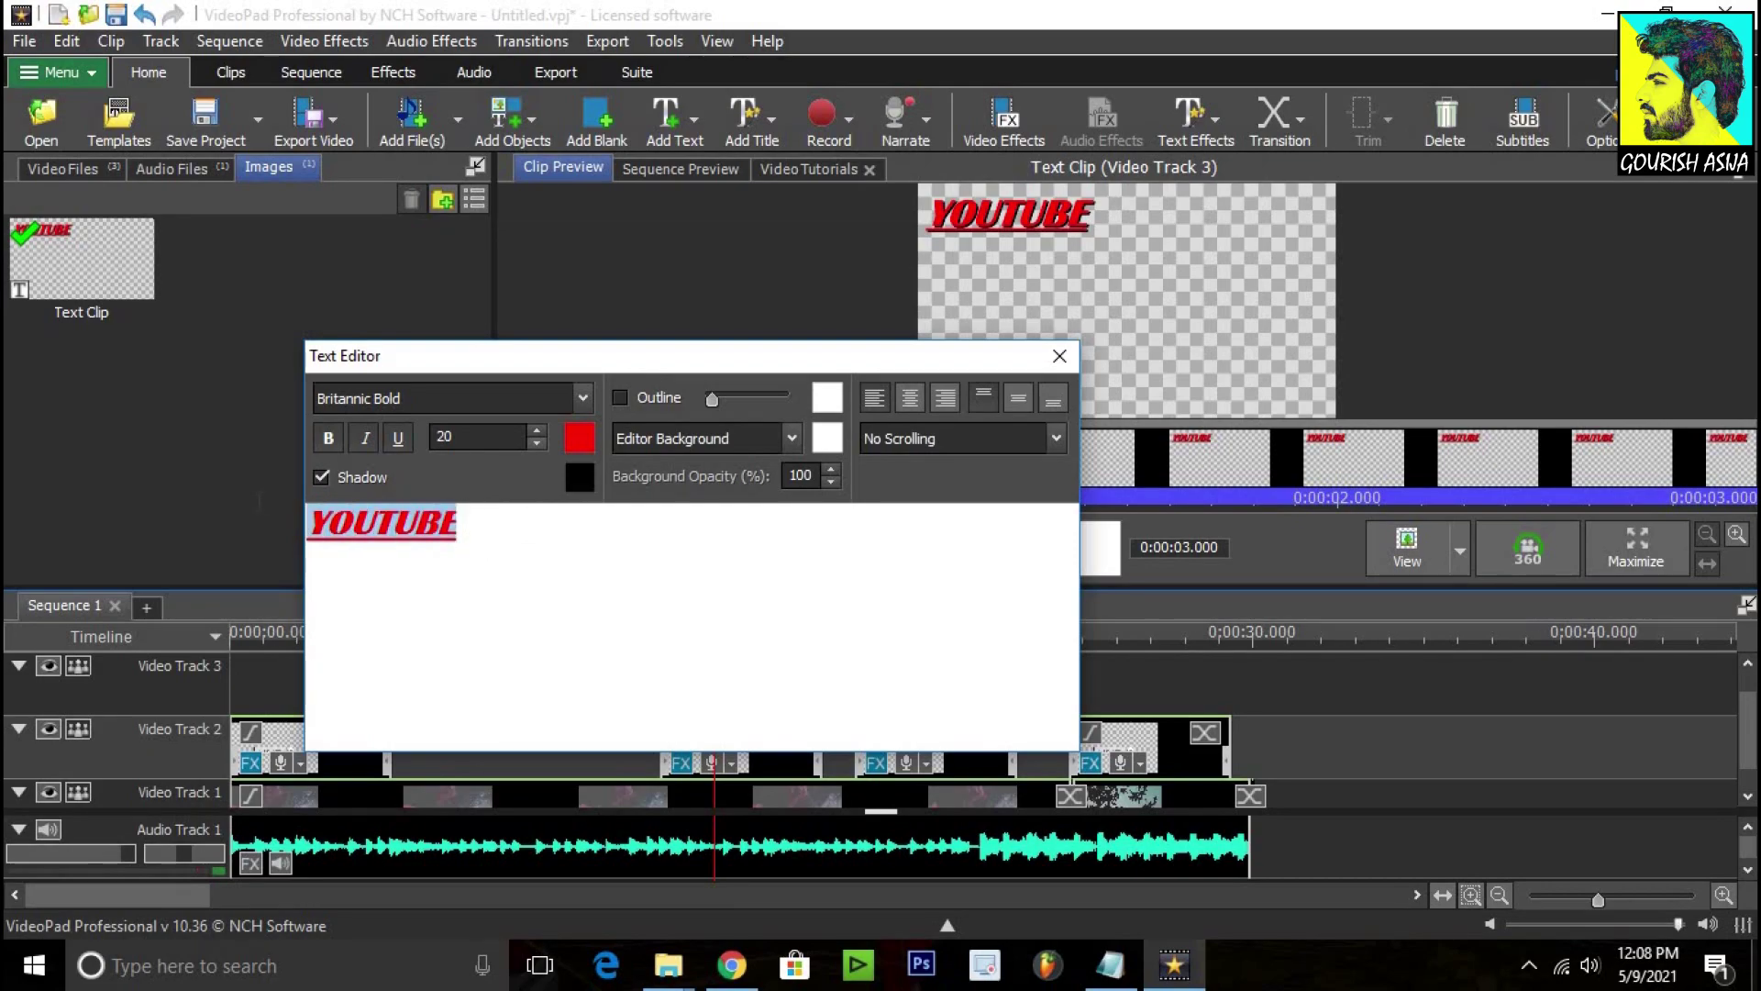
left_click(580, 477)
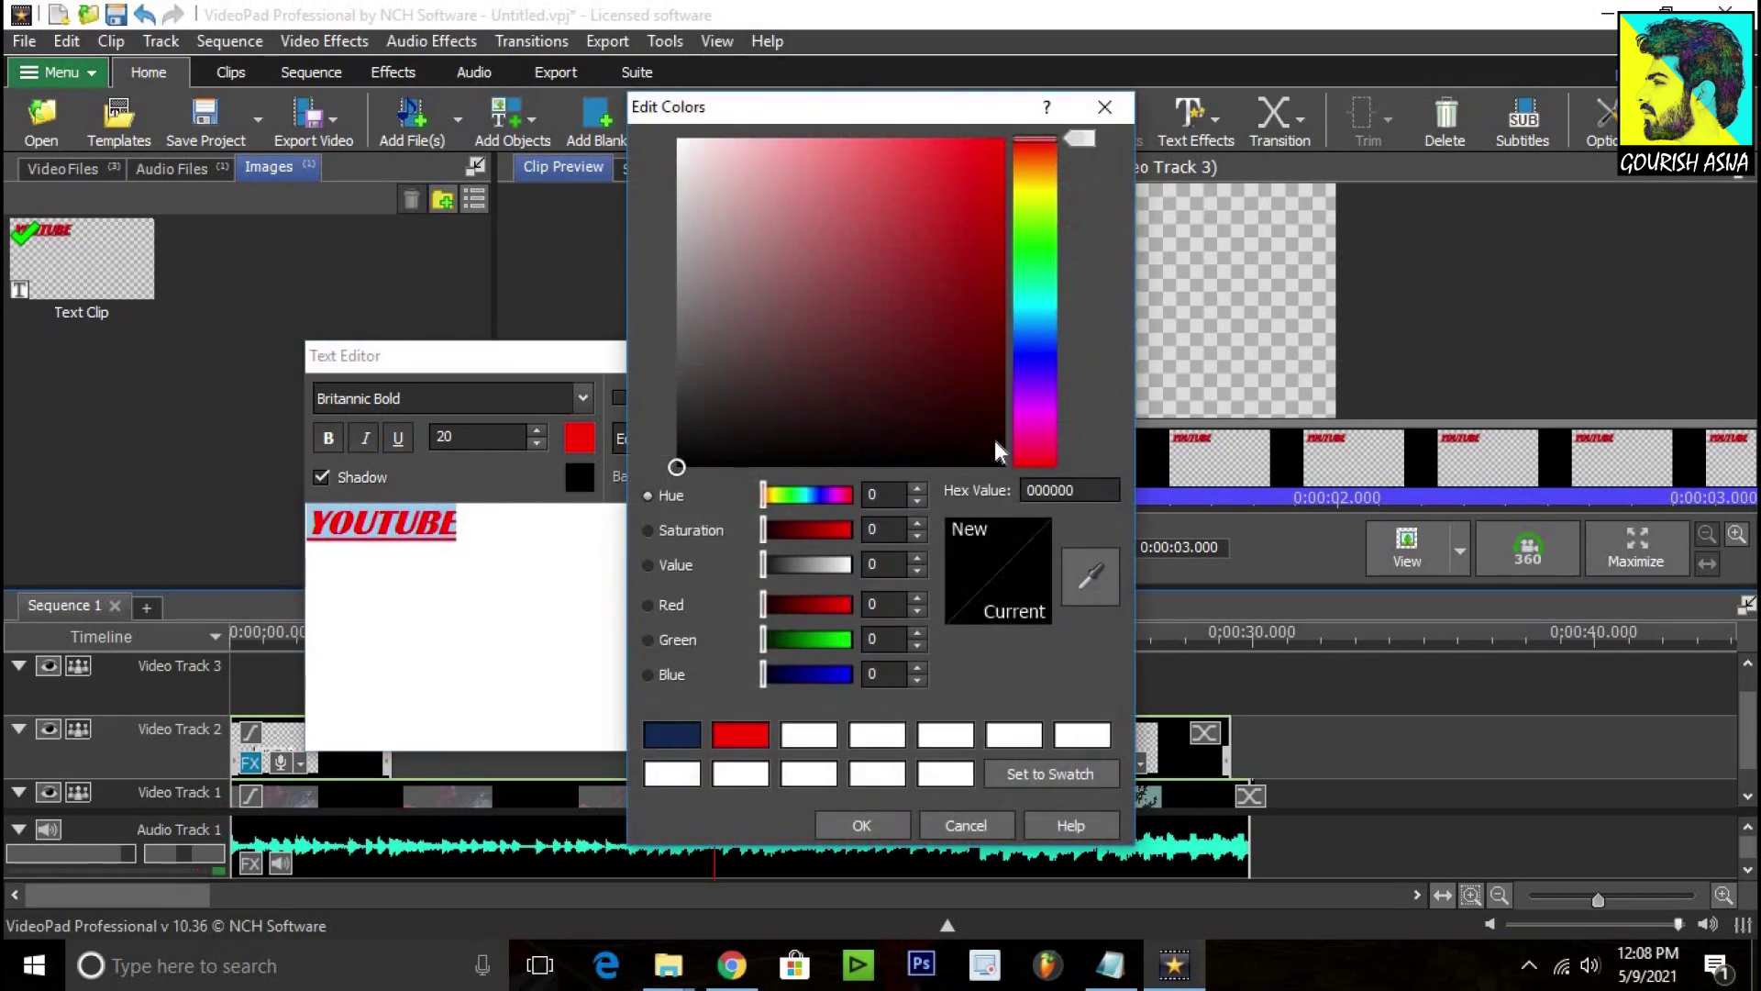
left_click(1036, 355)
left_click_drag(946, 347, 1027, 107)
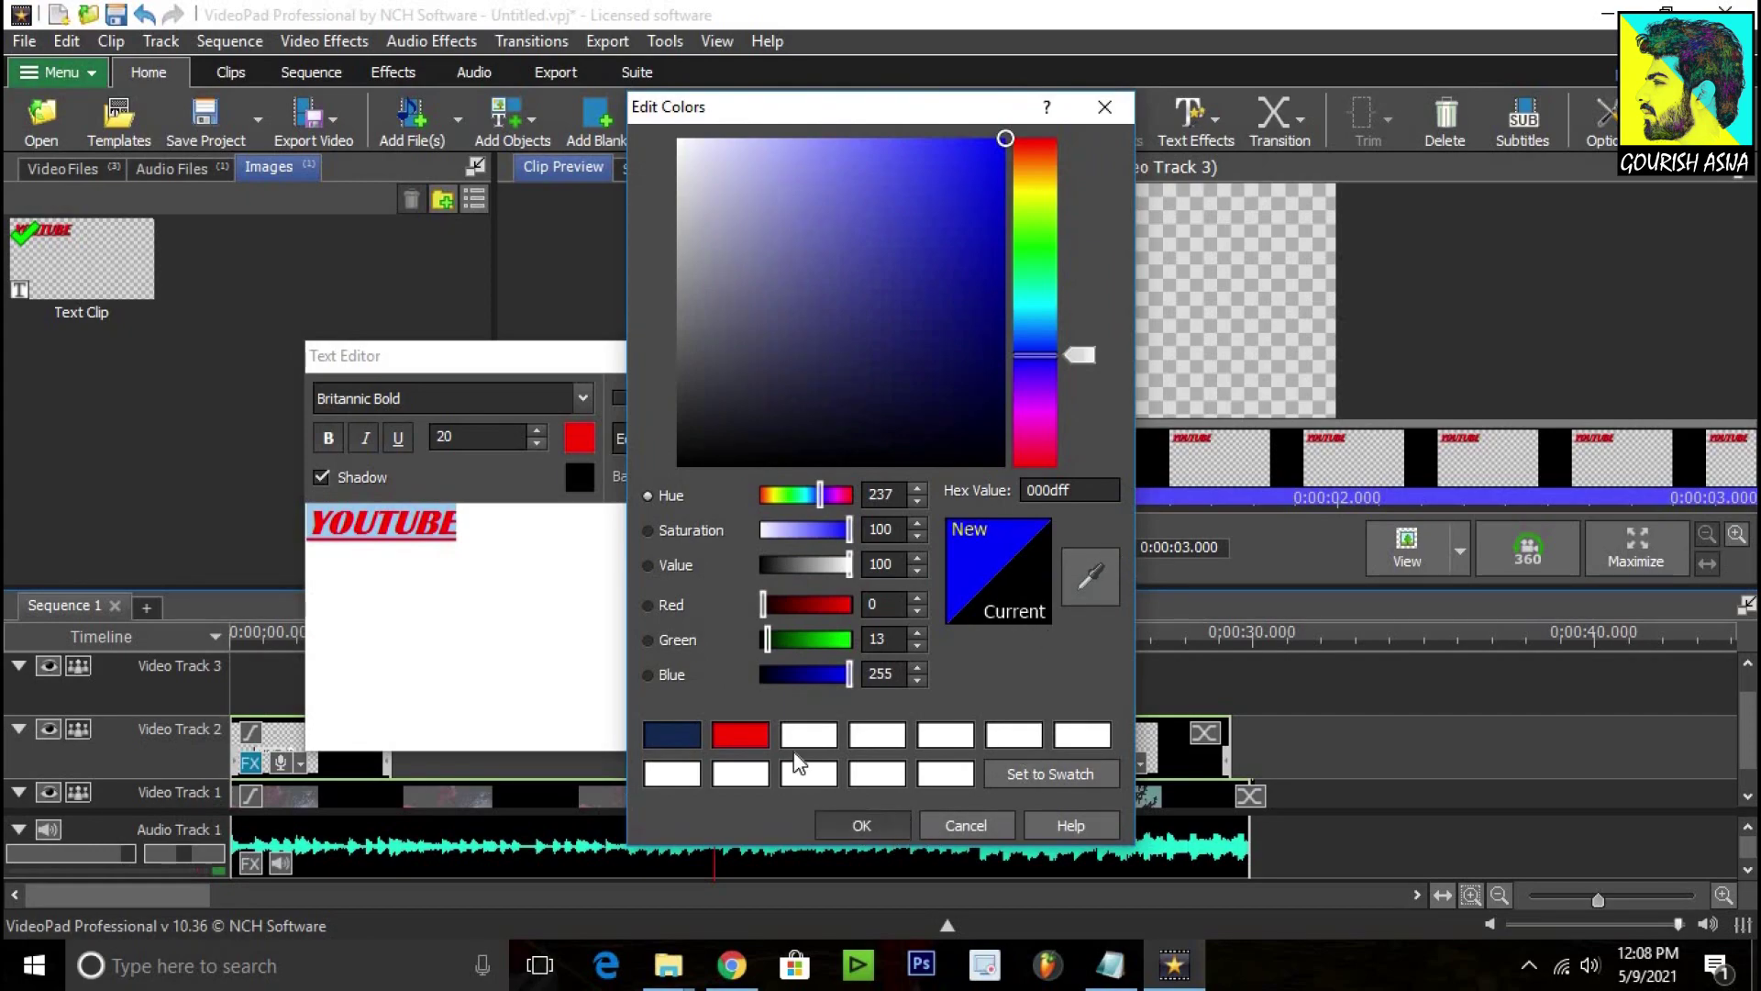
left_click(863, 825)
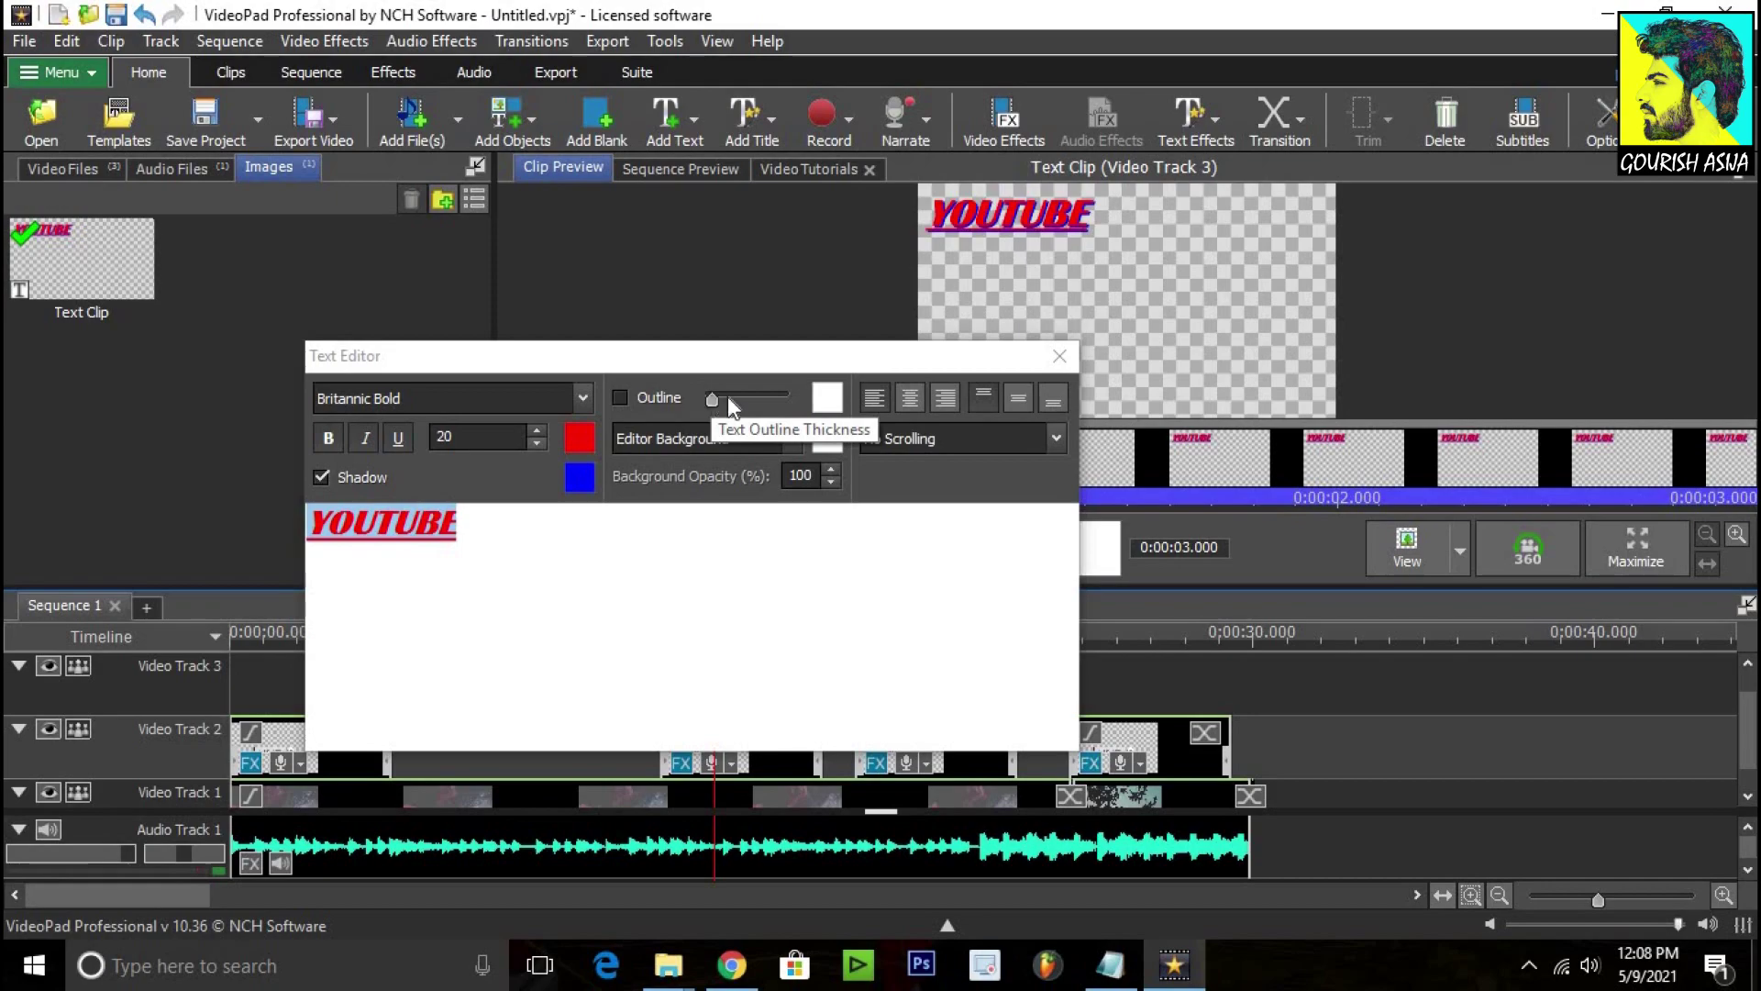
mouse_move(728, 400)
left_mouse_down()
mouse_move(780, 404)
mouse_move(712, 410)
left_mouse_up()
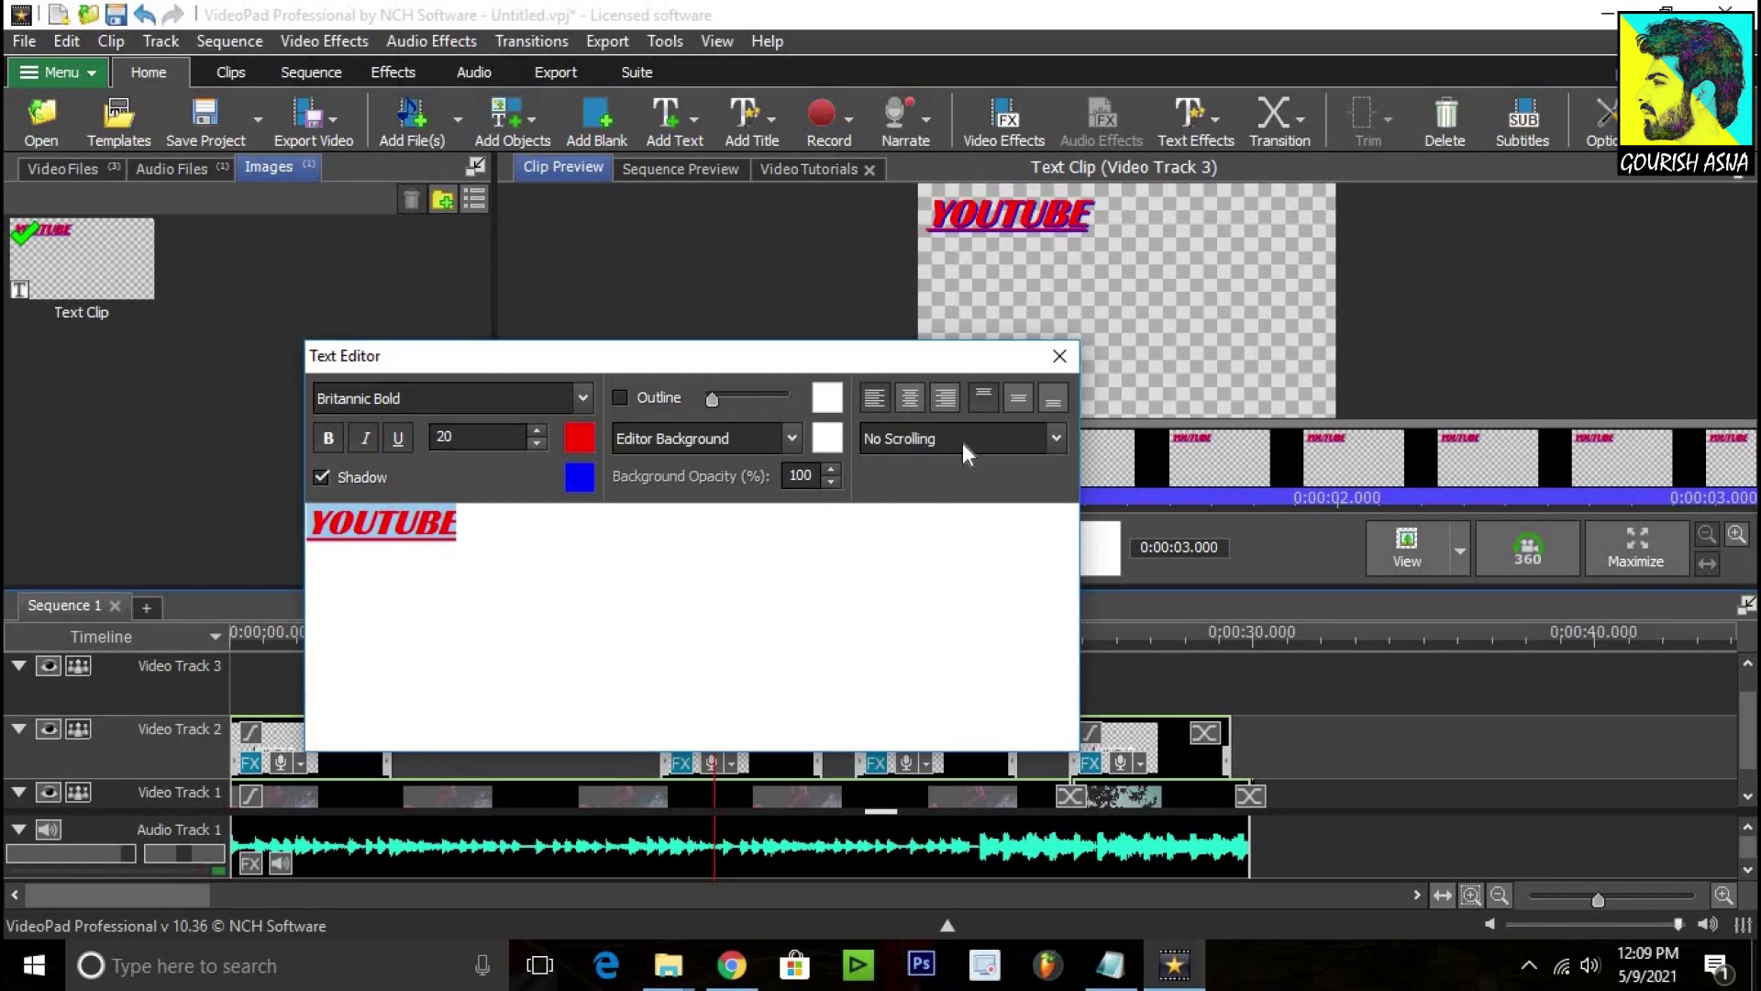
left_click(508, 541)
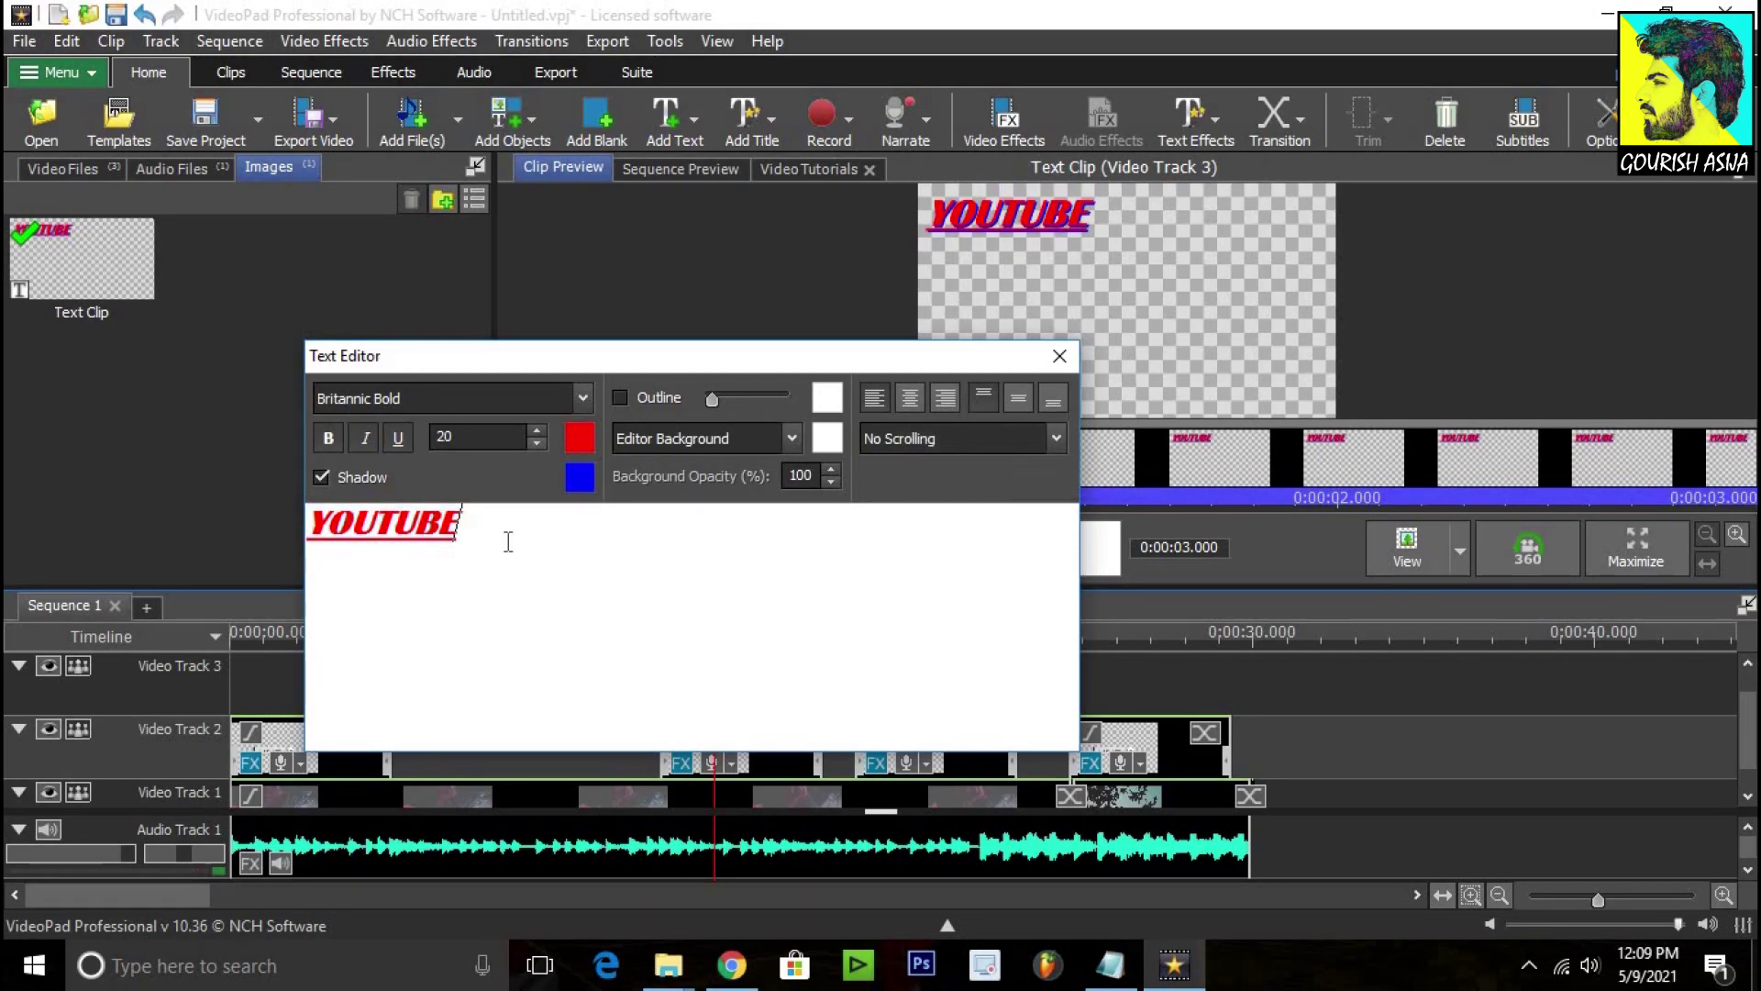
left_click(1061, 357)
Step: Move the YOUTUBE text clip on Video Track 3 to the start of the sequence
left_click(998, 680)
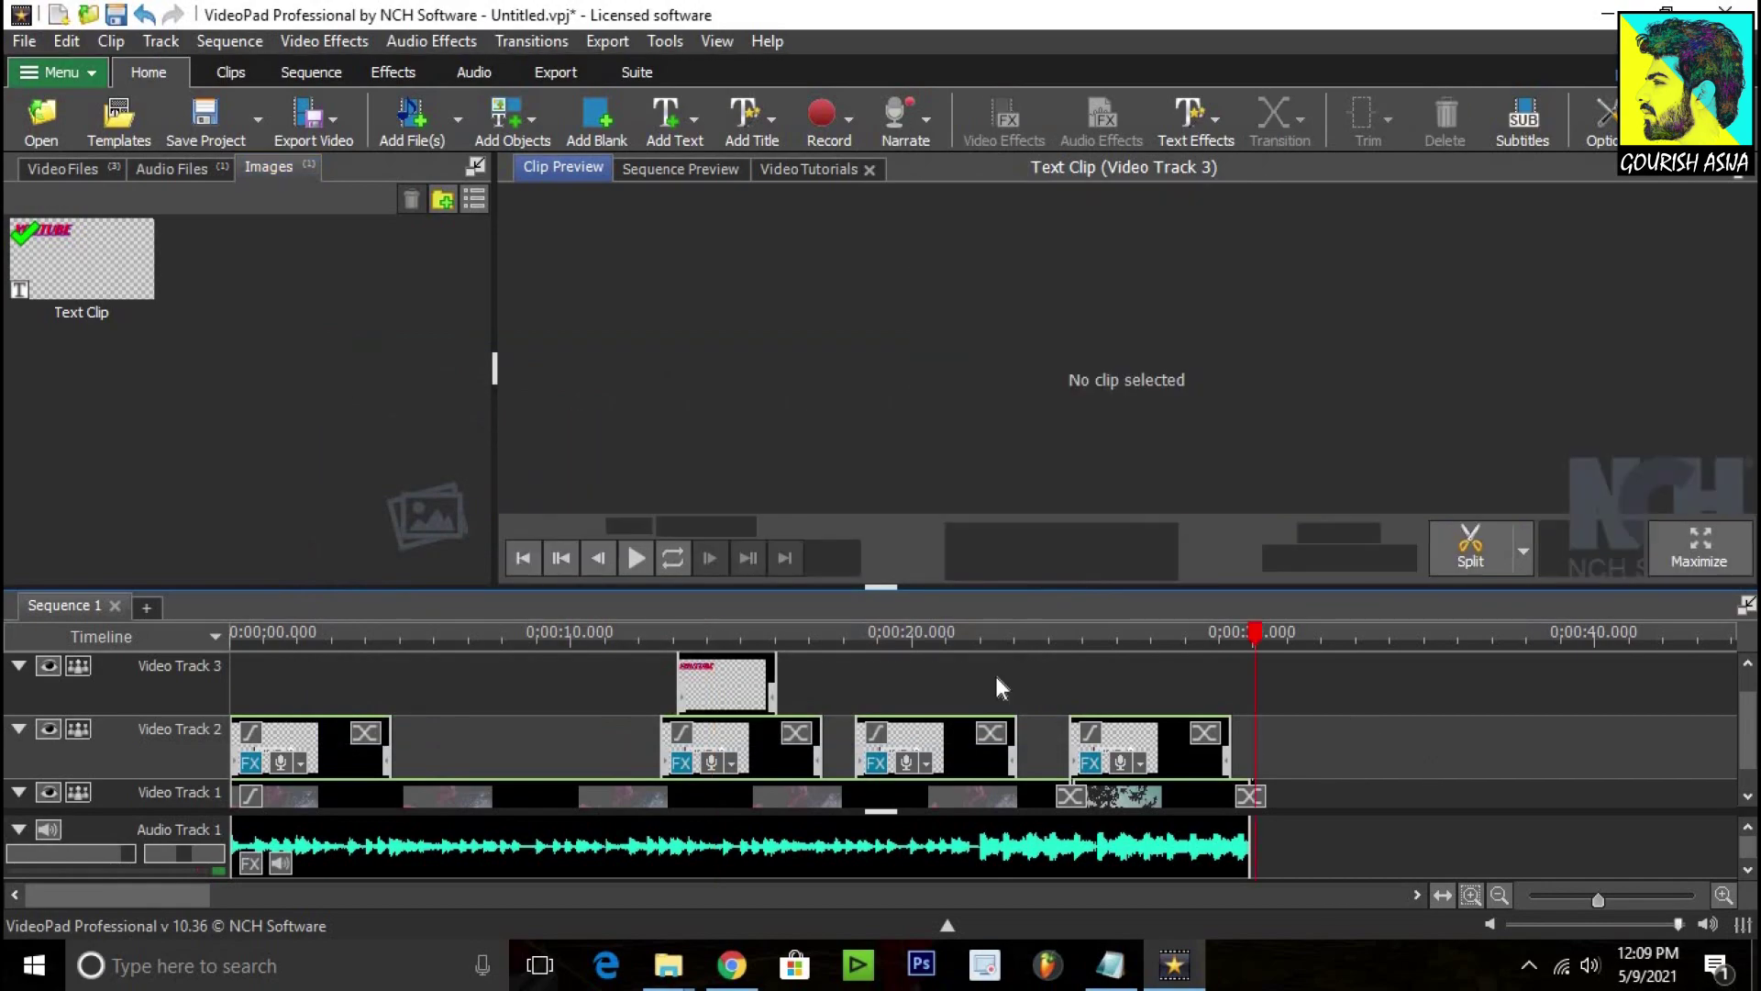
left_click_drag(729, 633, 258, 662)
left_click(720, 688)
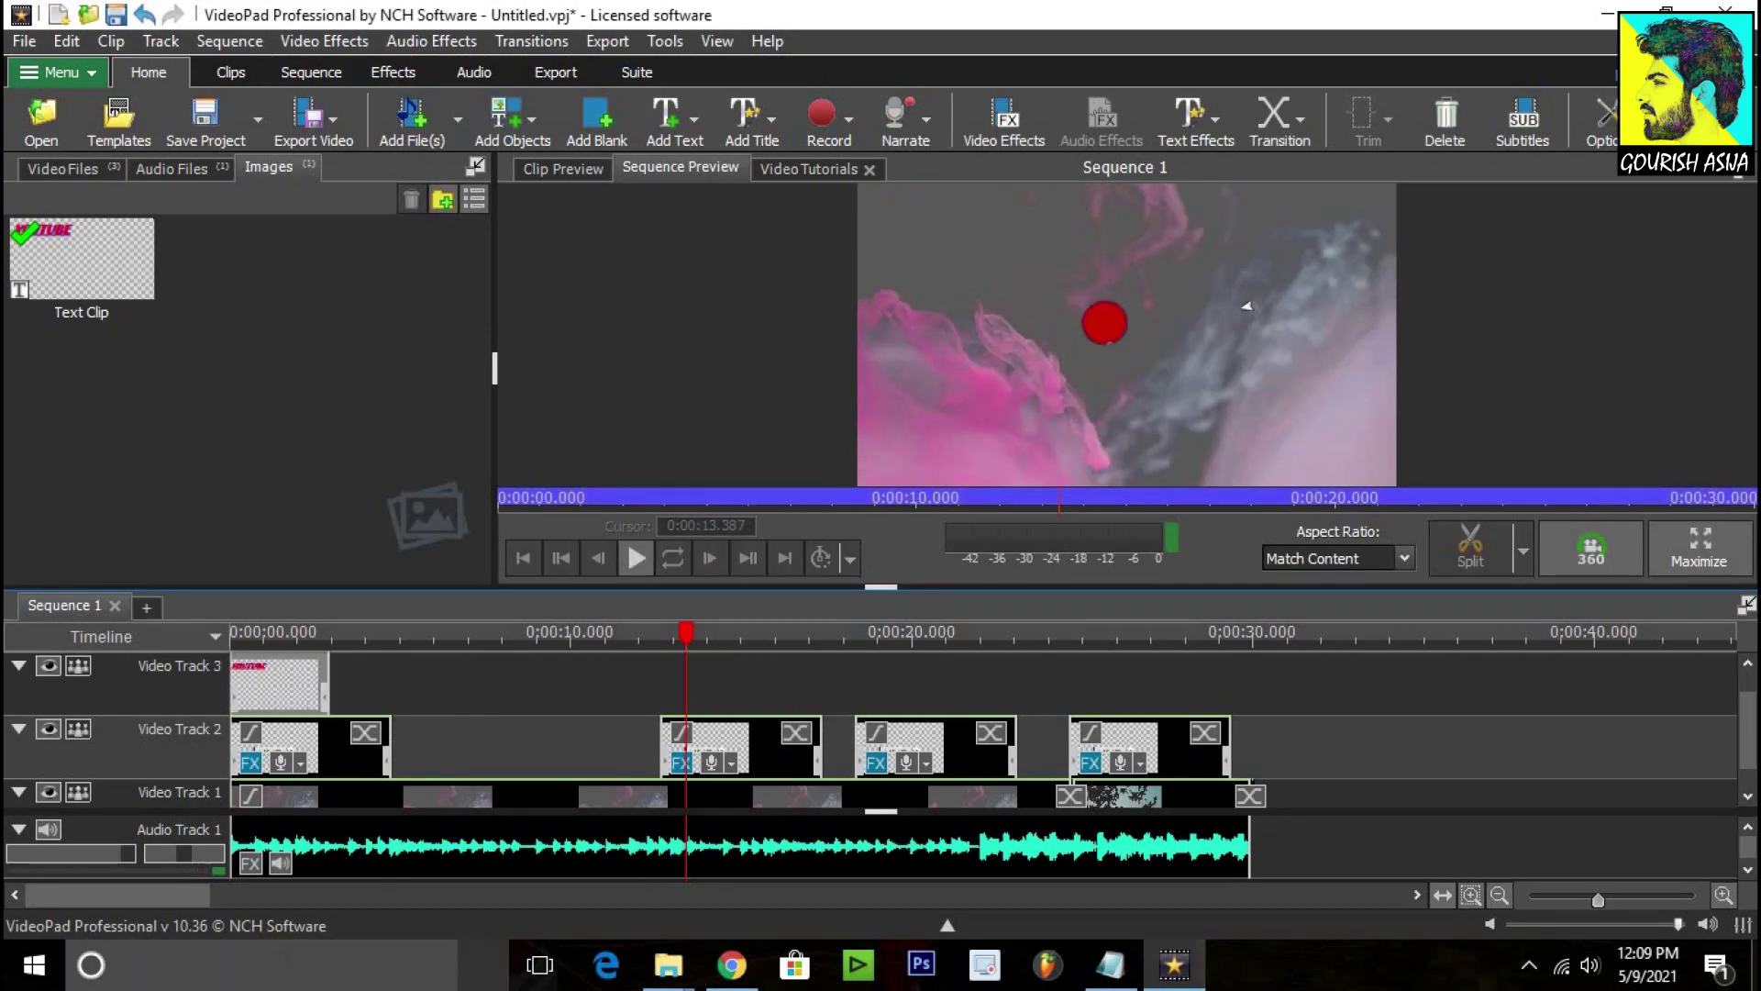
Step: Play the start of the sequence to check the YOUTUBE title, and again in the maximized preview
left_click(232, 633)
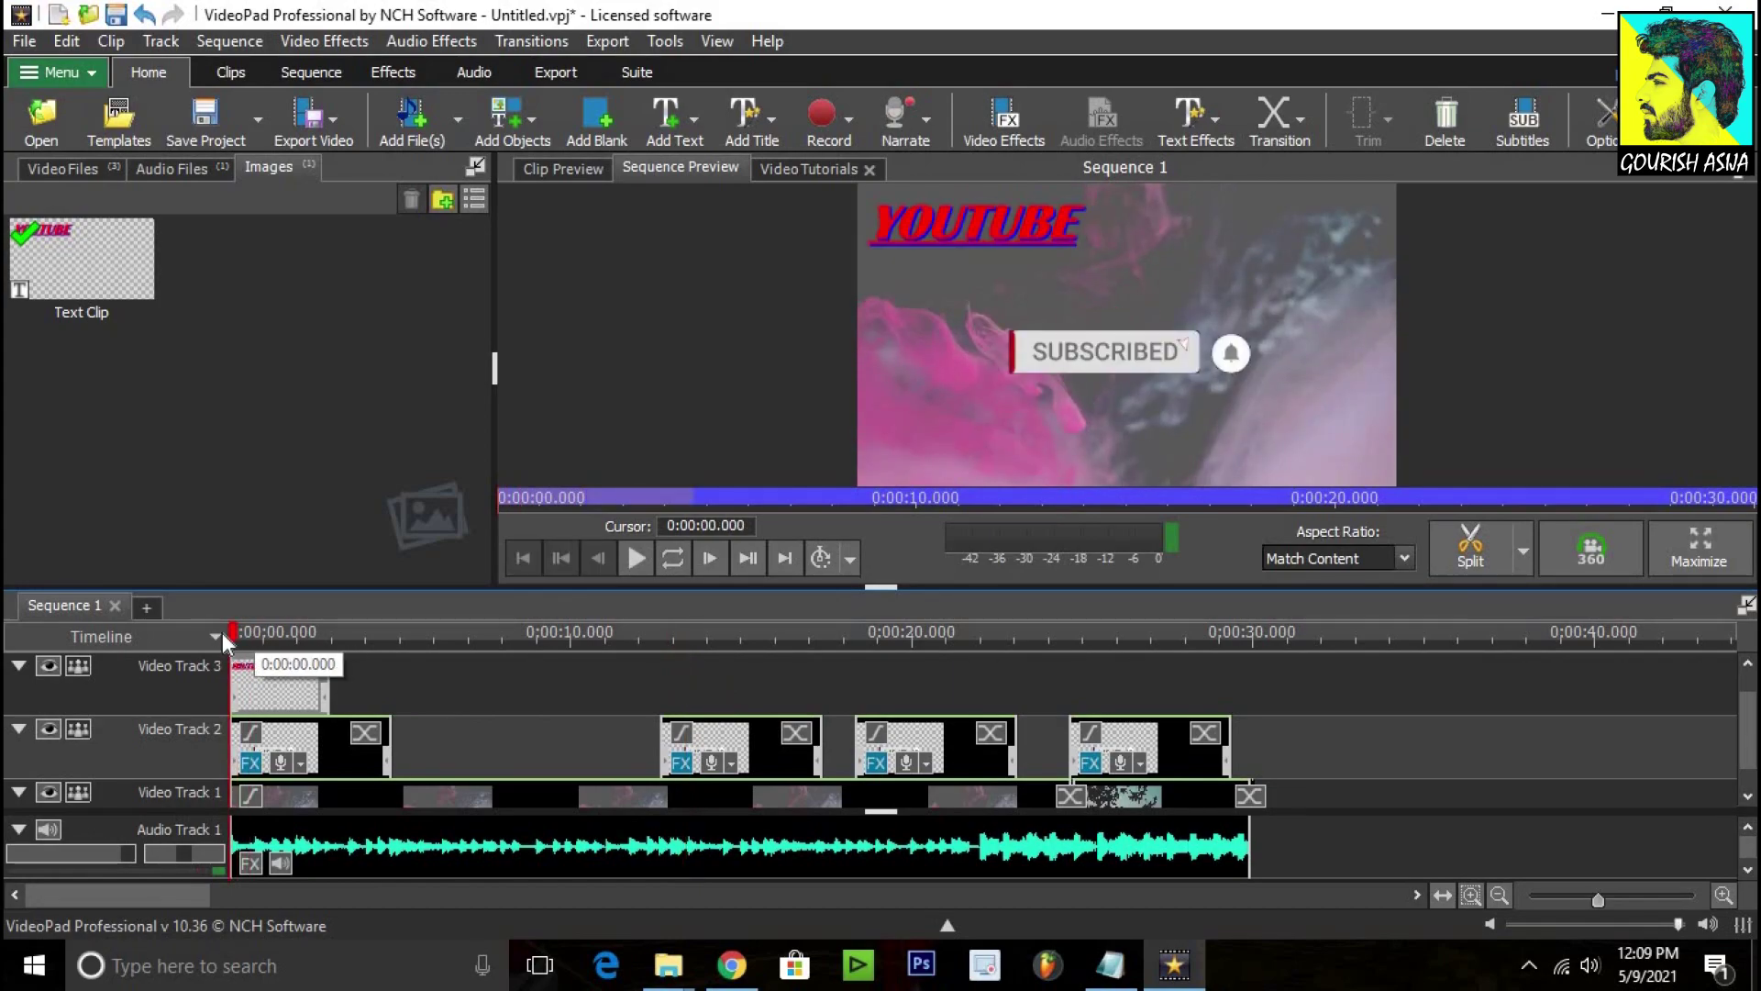
key("space")
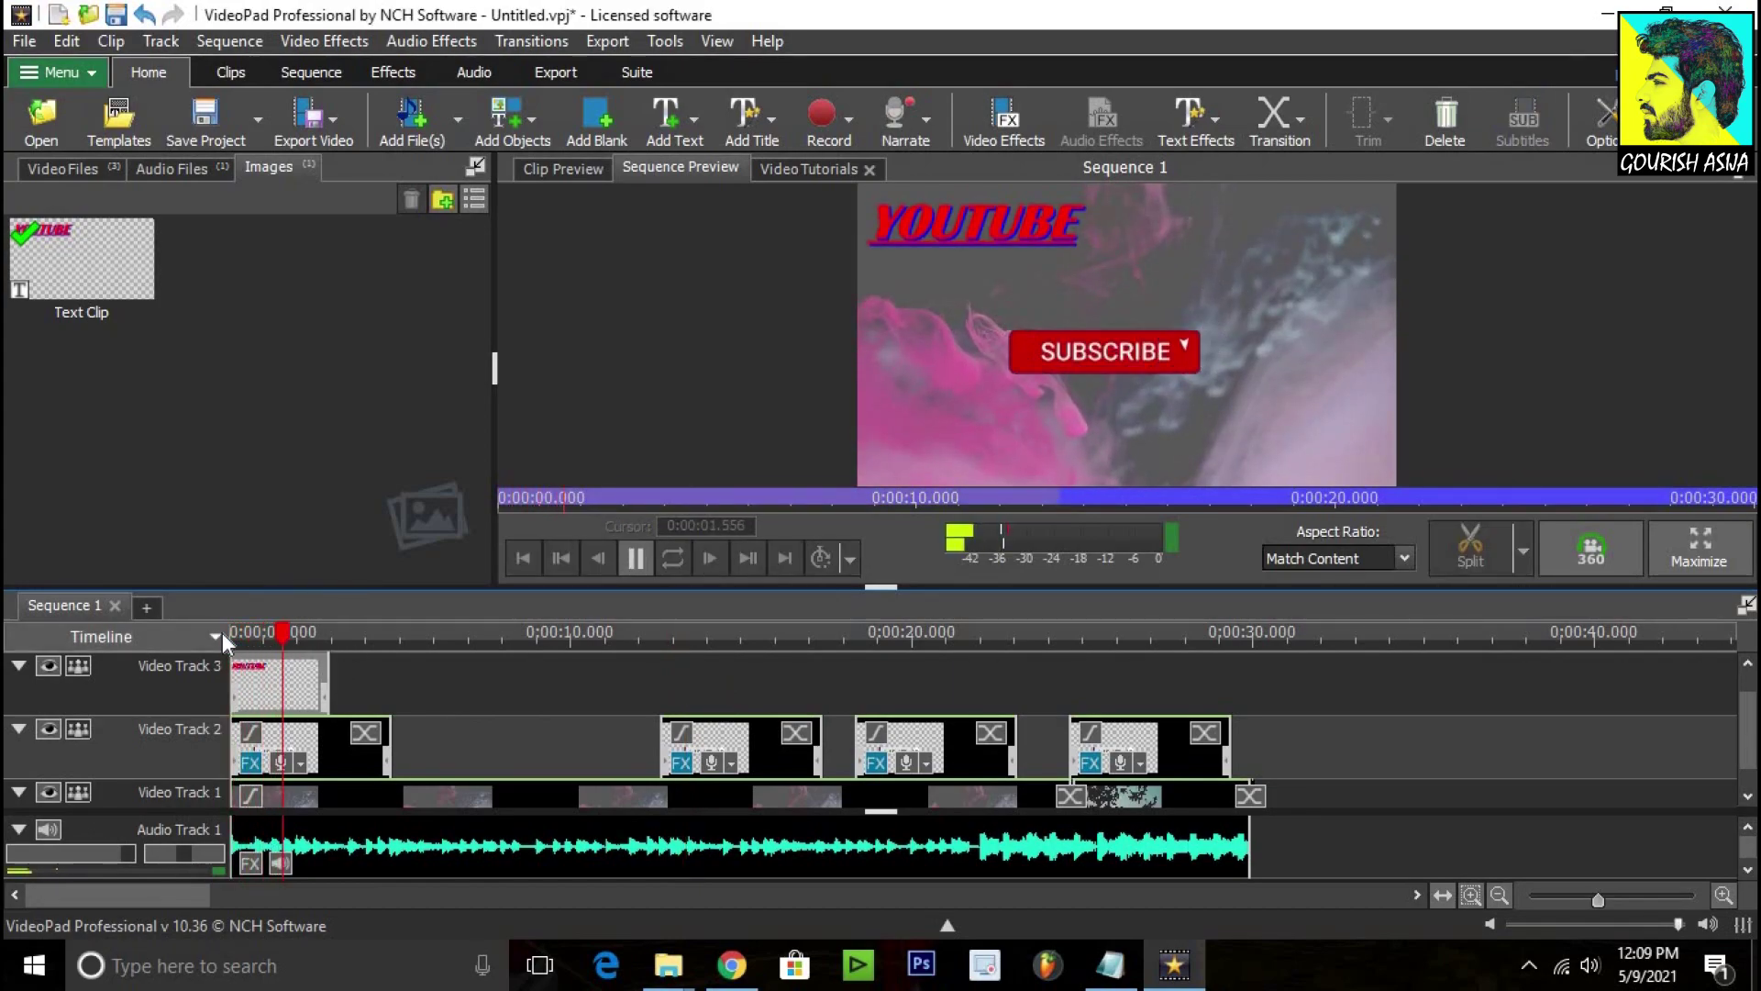
key("space")
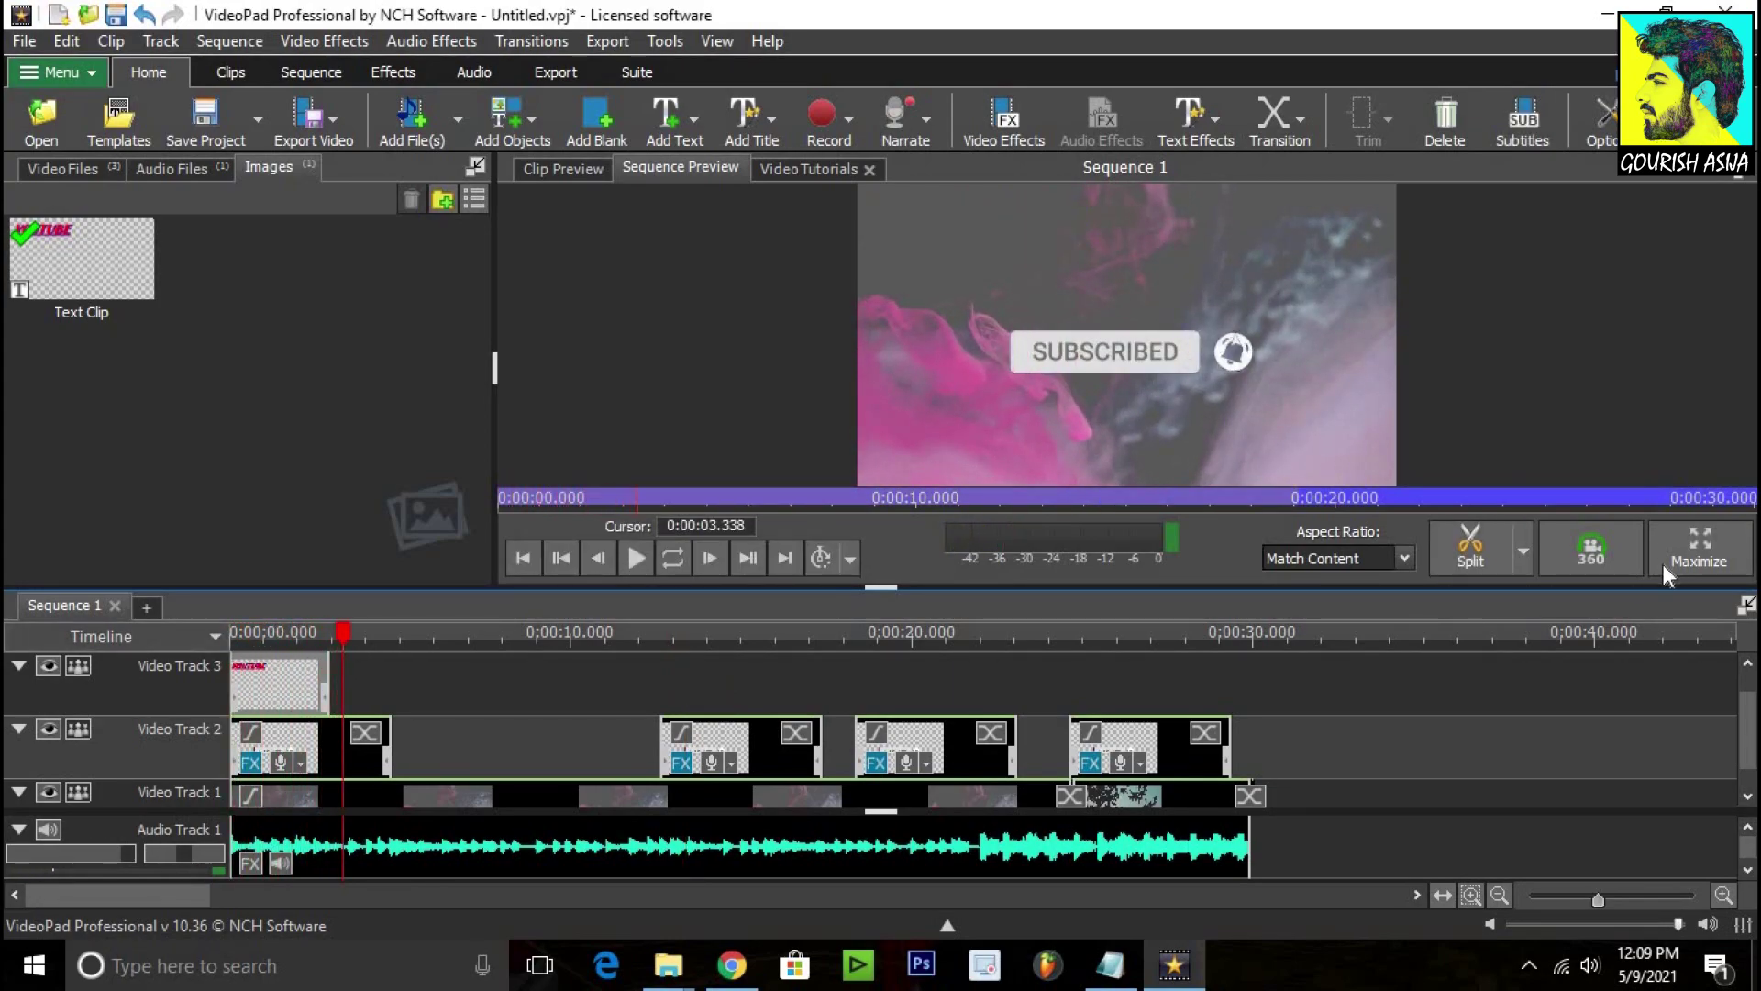
left_click(234, 633)
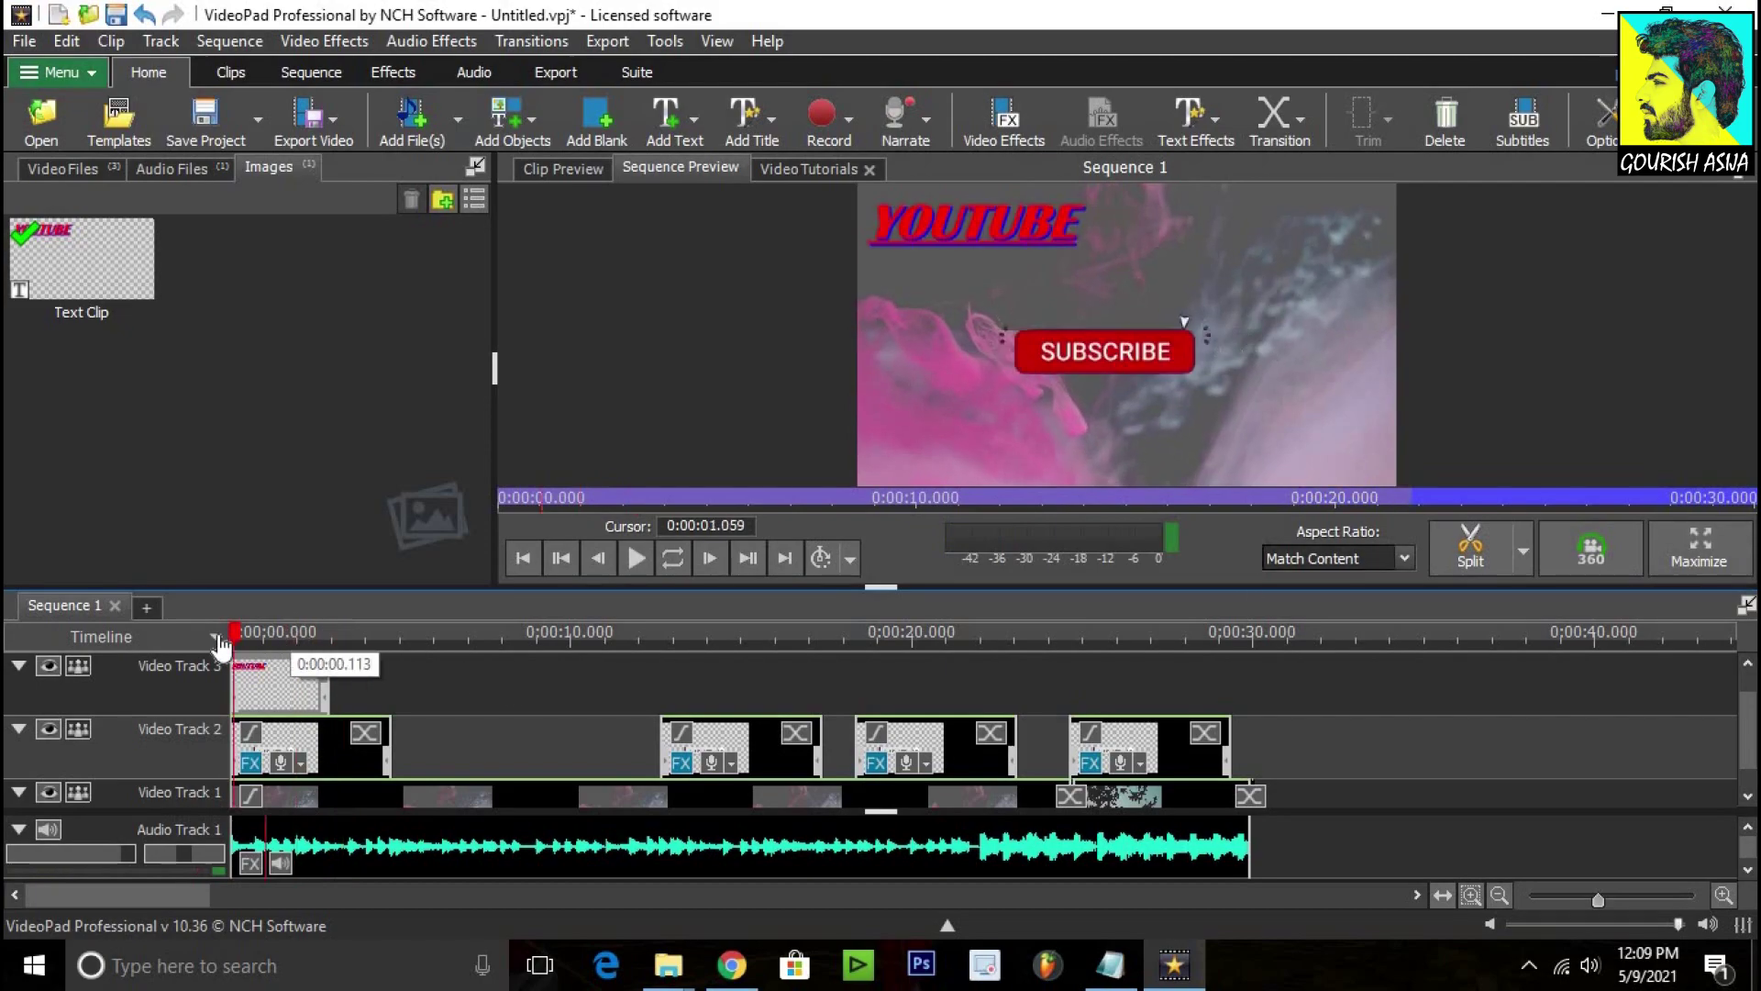
left_click(1699, 561)
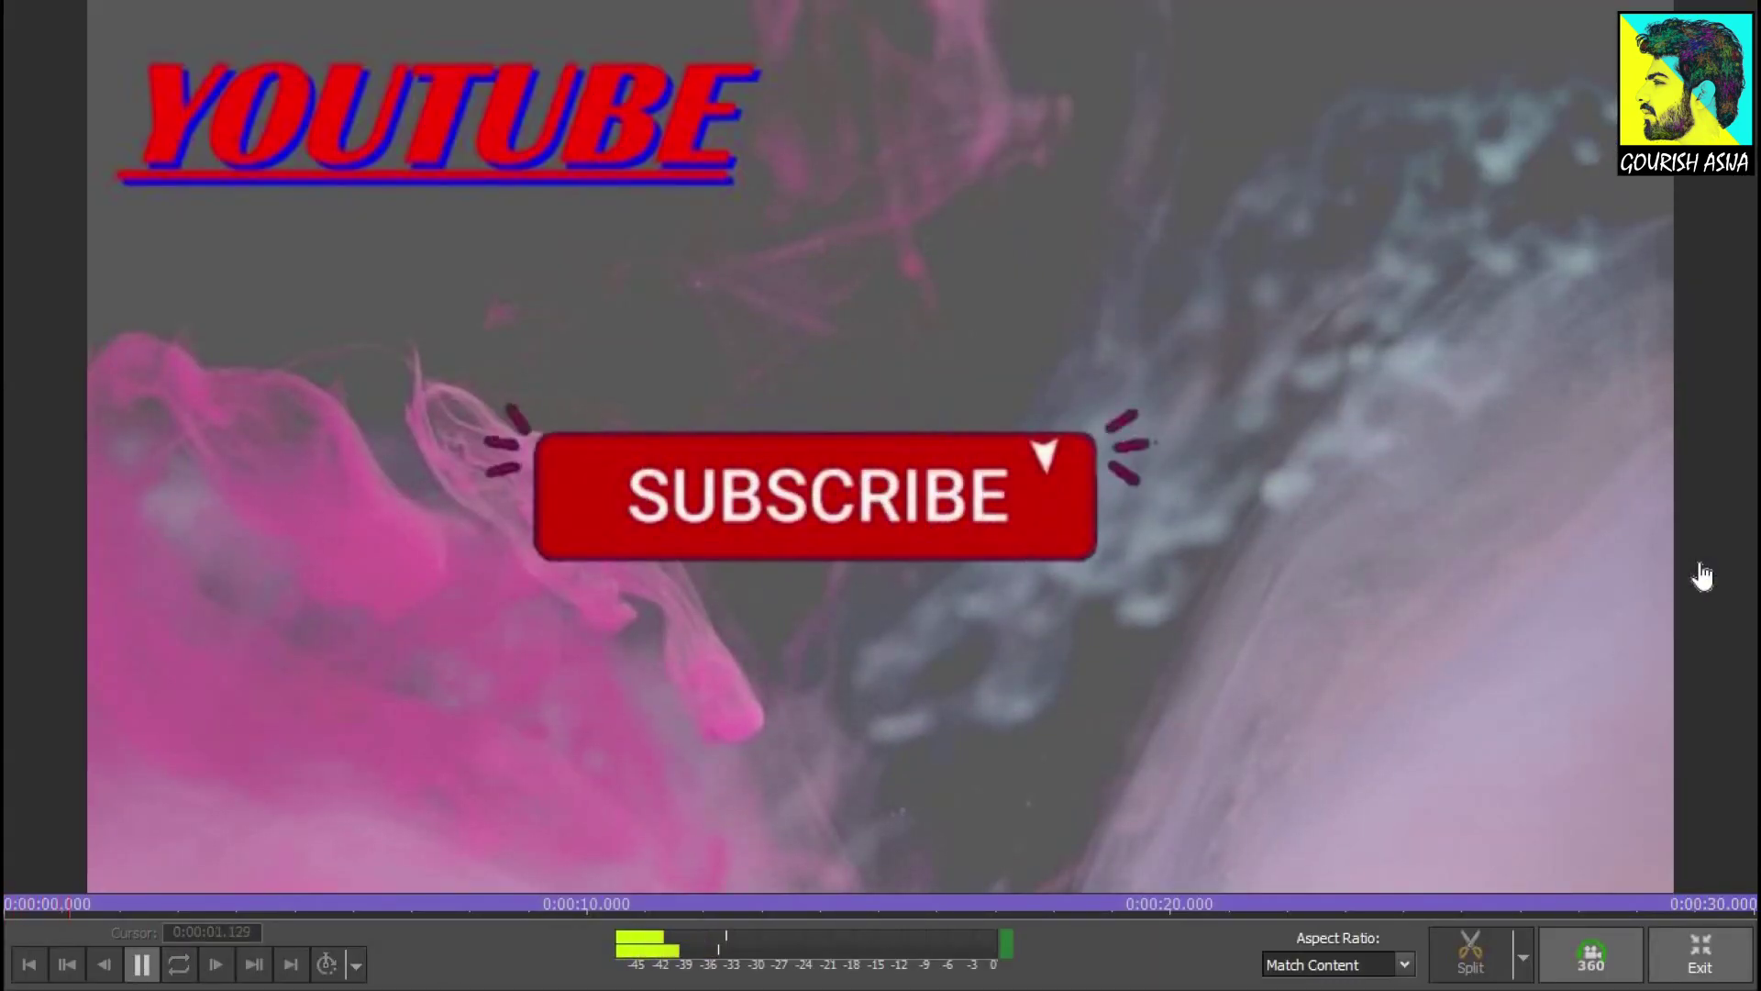
key("space")
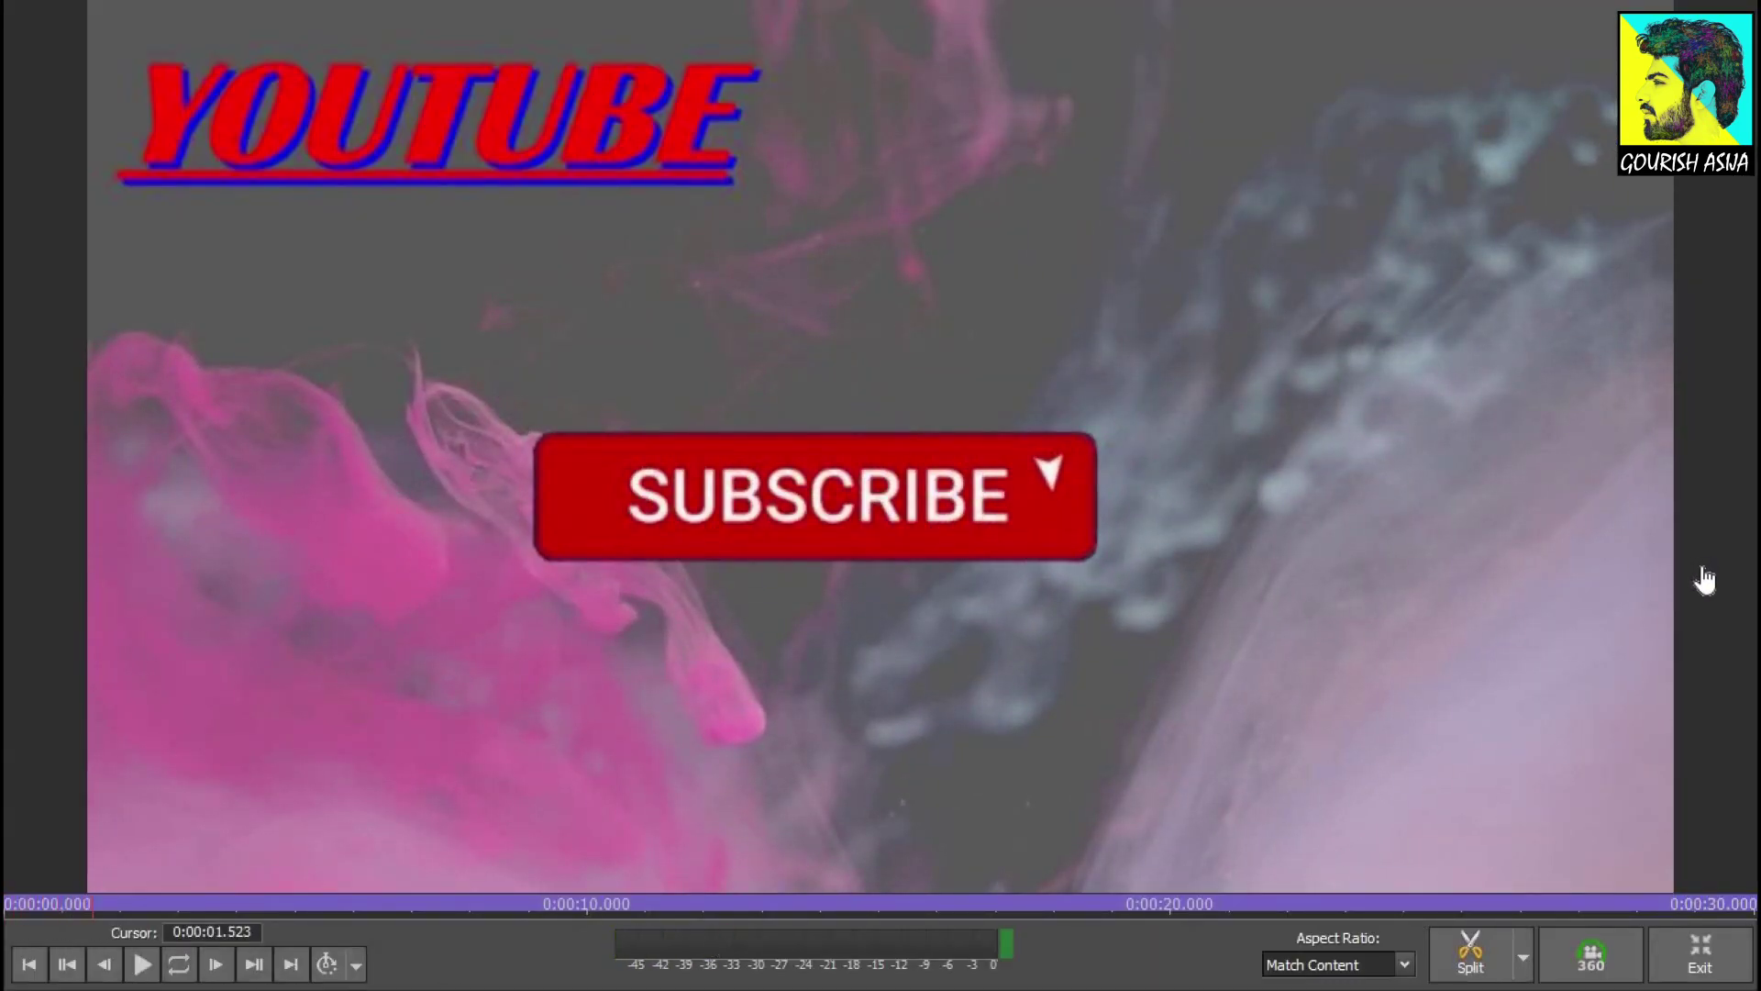
Step: Leave the maximized preview and examine the clip tools, text effects, Subtitles window and the ink clip's video effects
left_click(1702, 954)
left_click(577, 632)
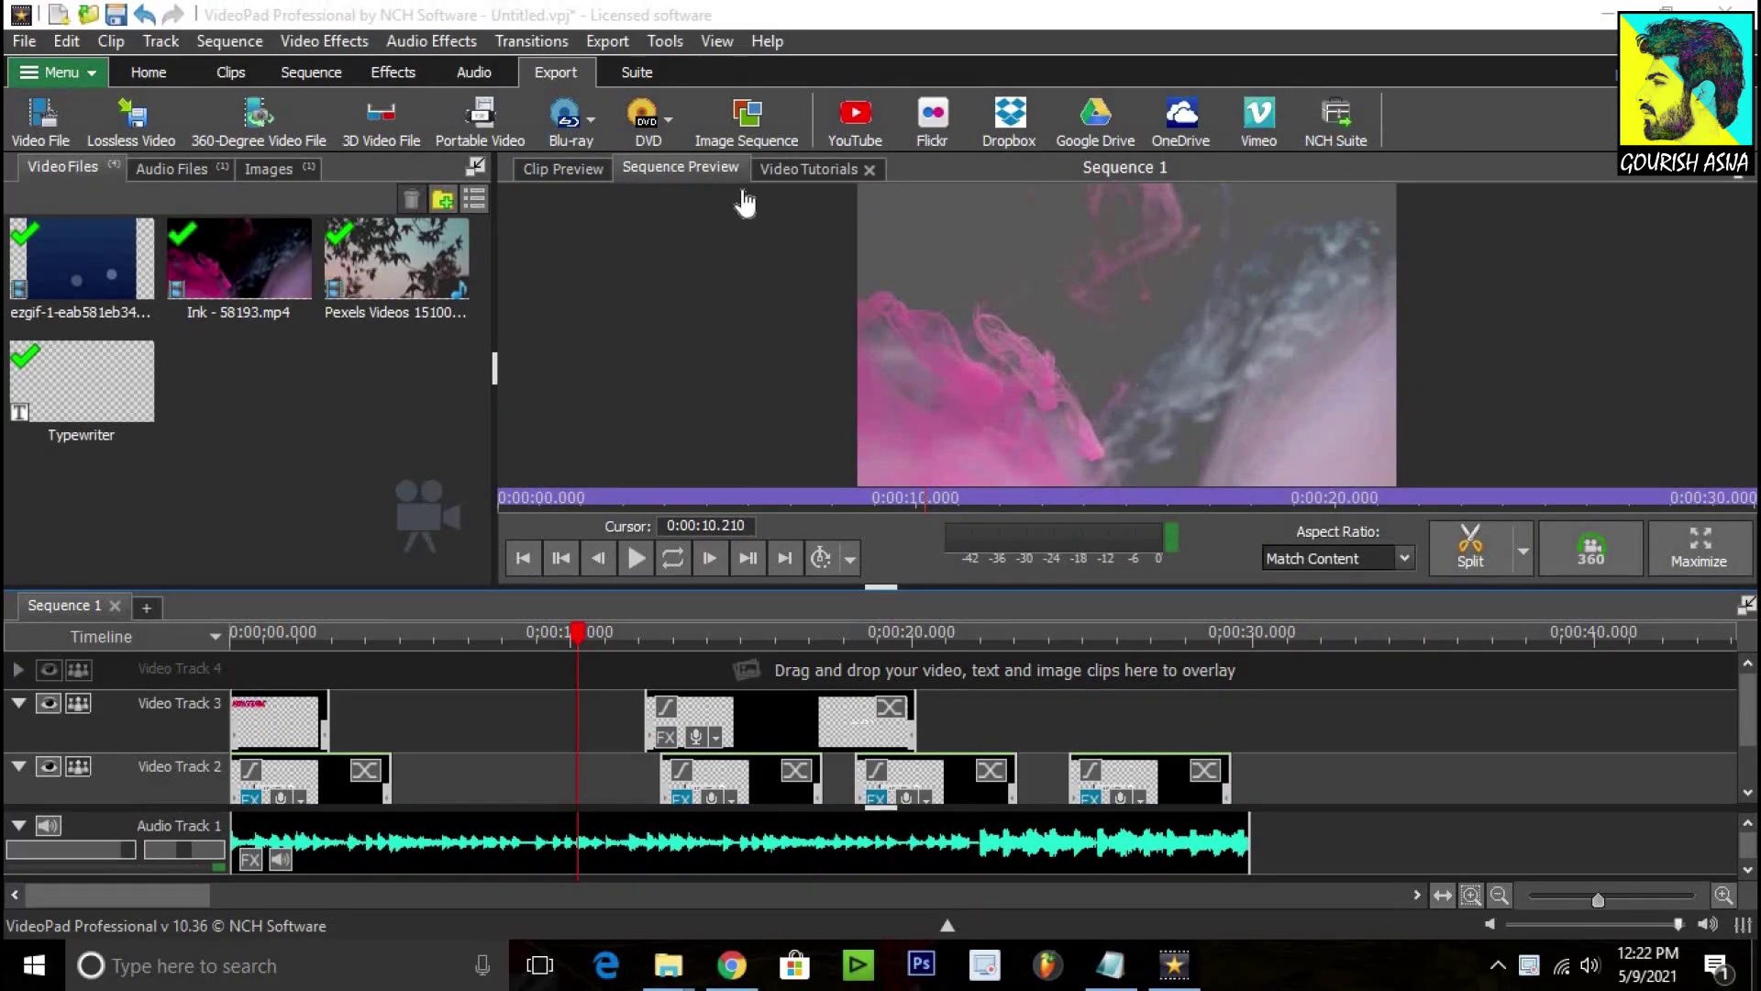
left_click(253, 78)
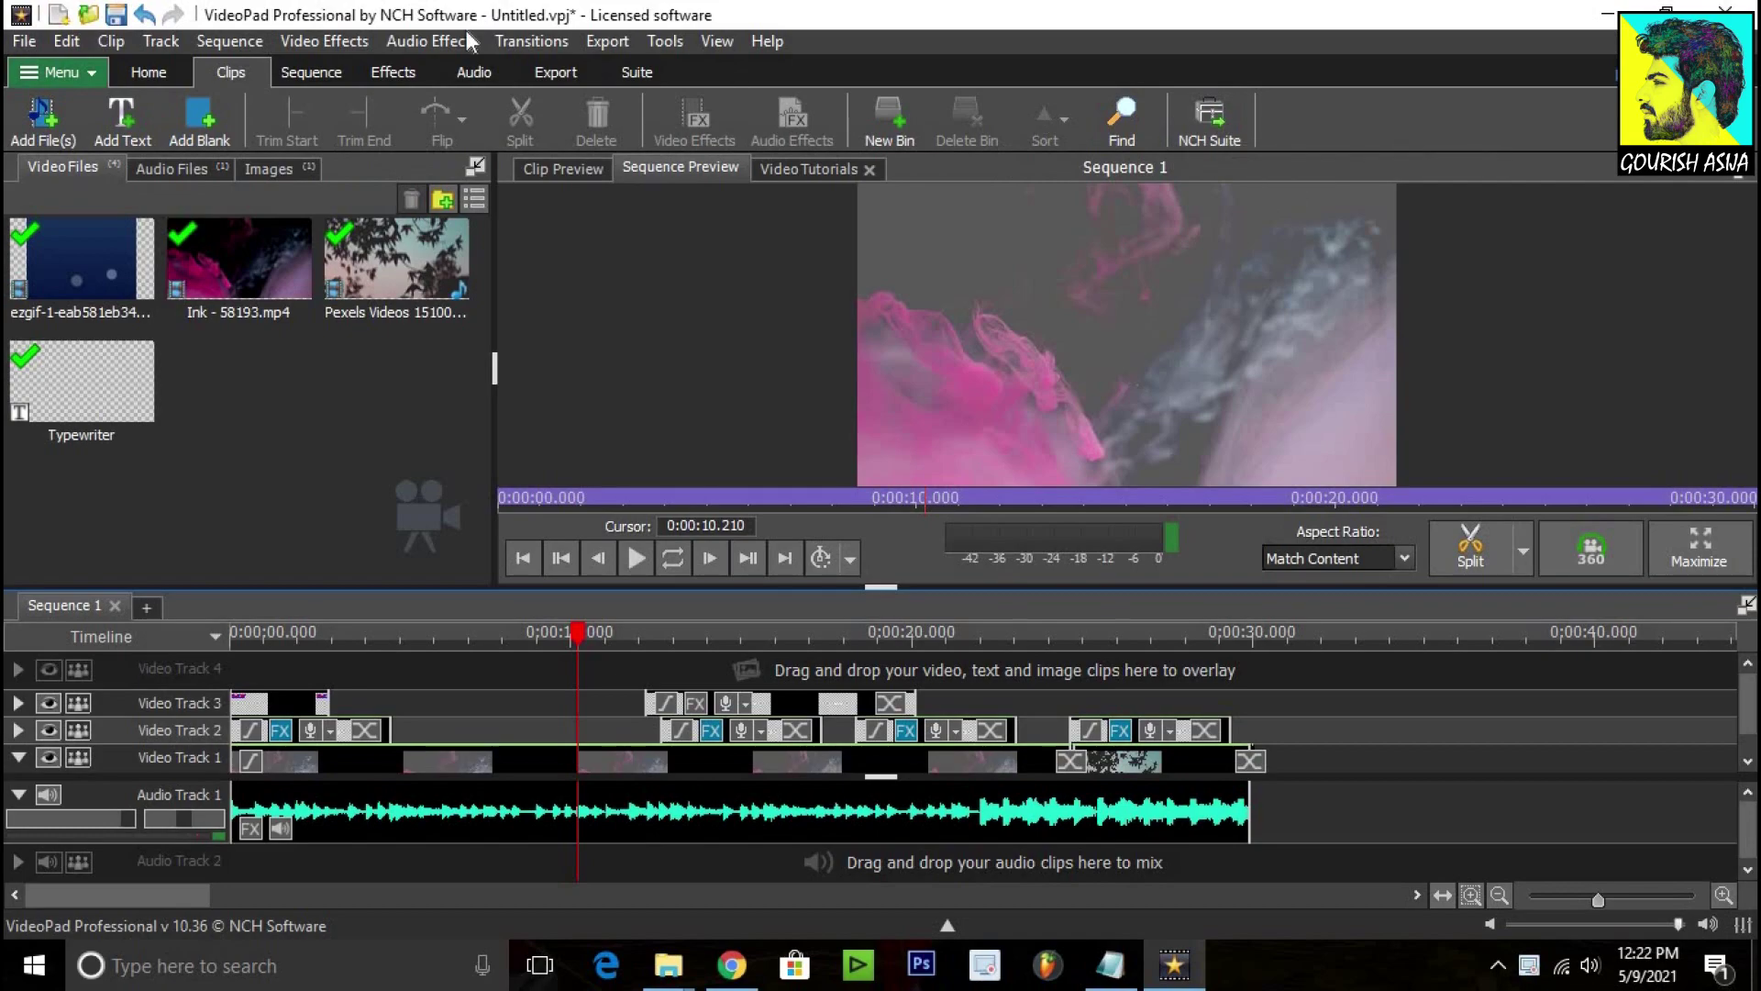
left_click(311, 71)
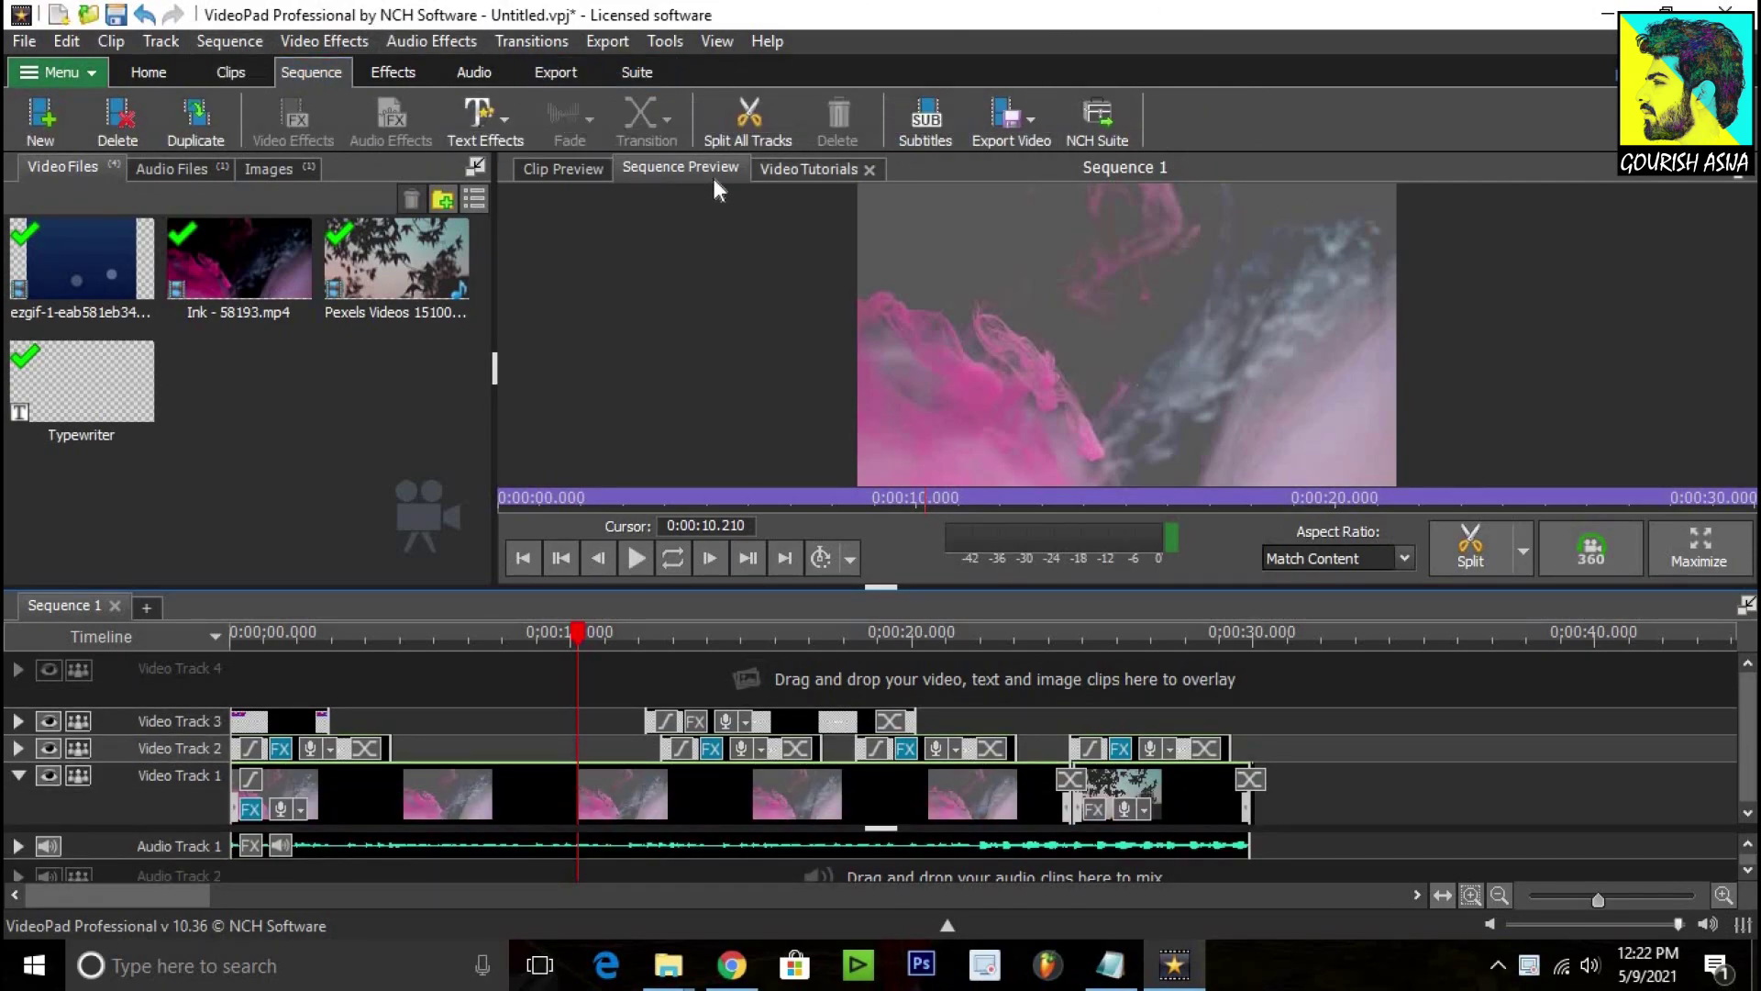
left_click(523, 136)
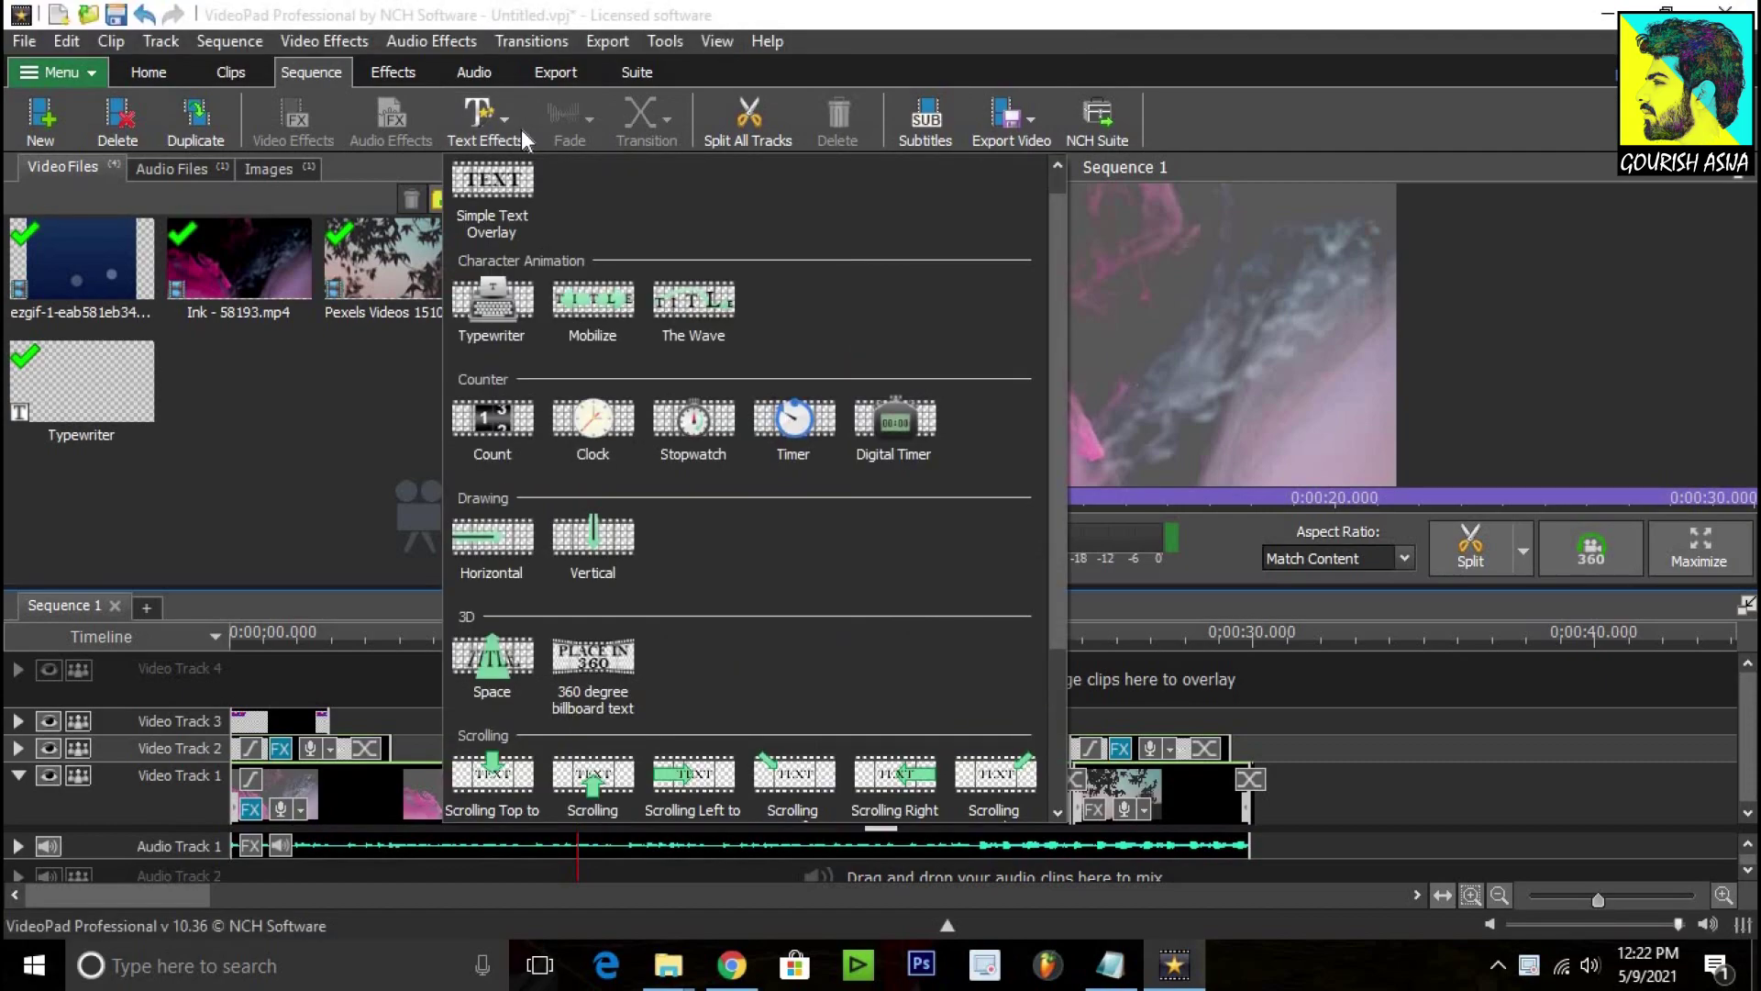
left_click(929, 128)
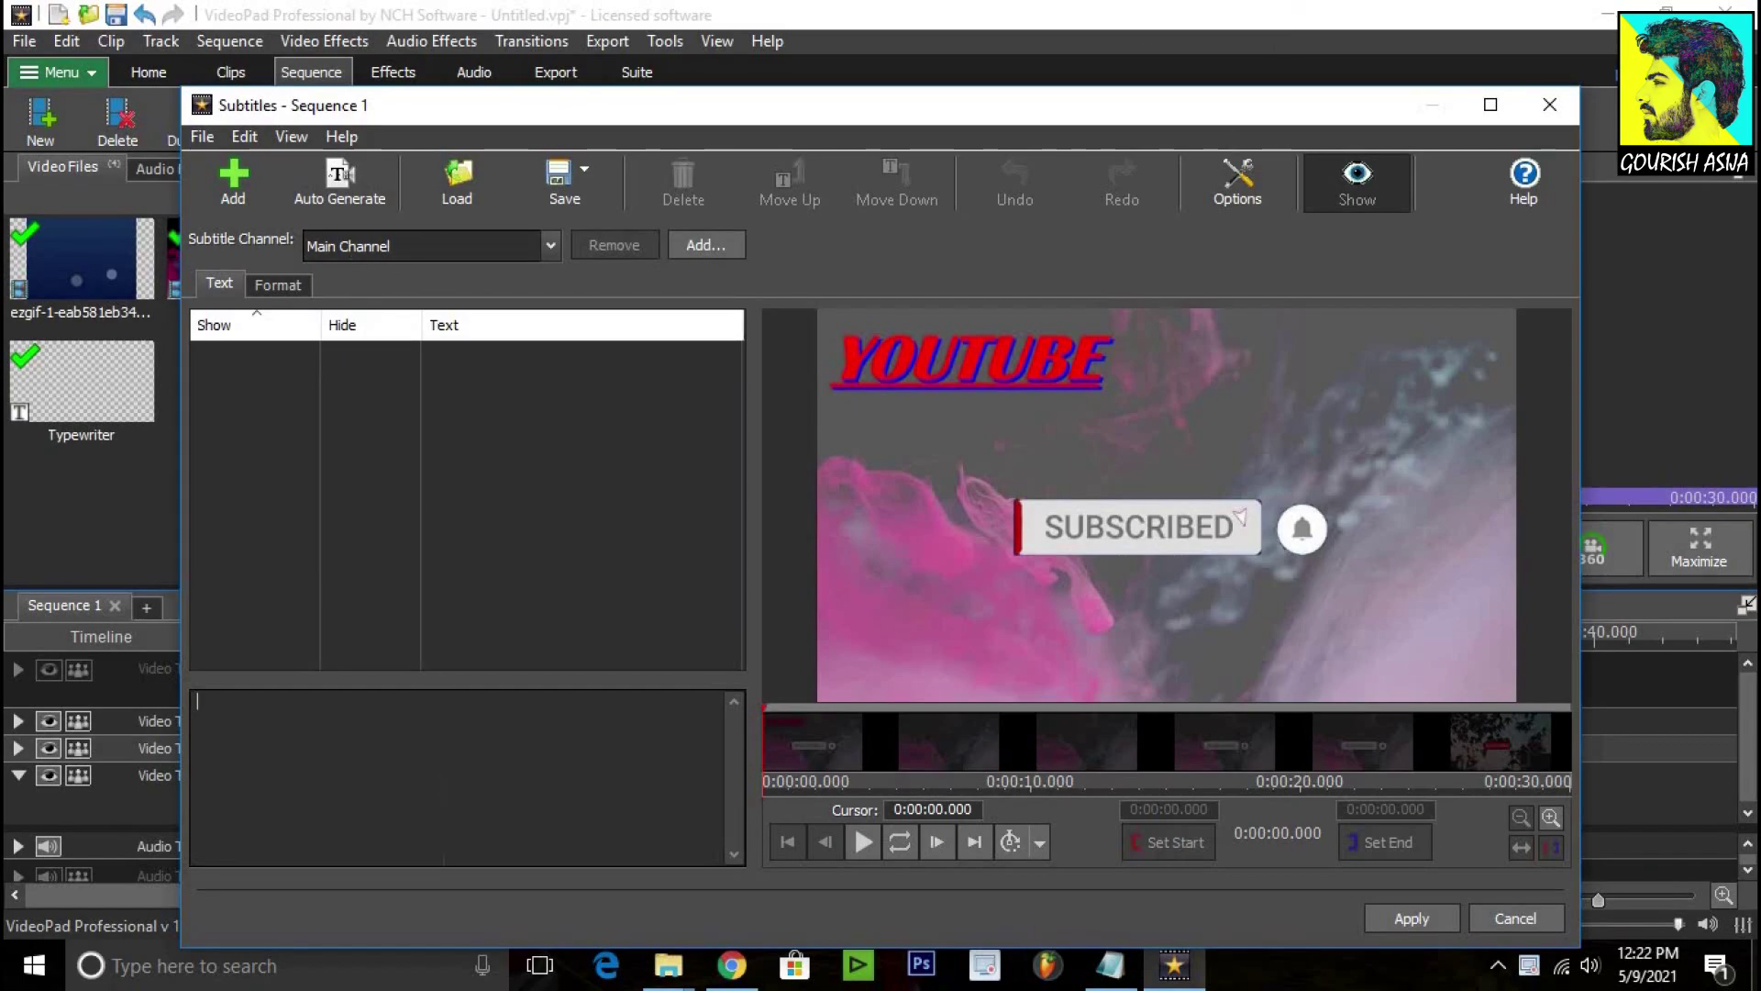
left_click(780, 714)
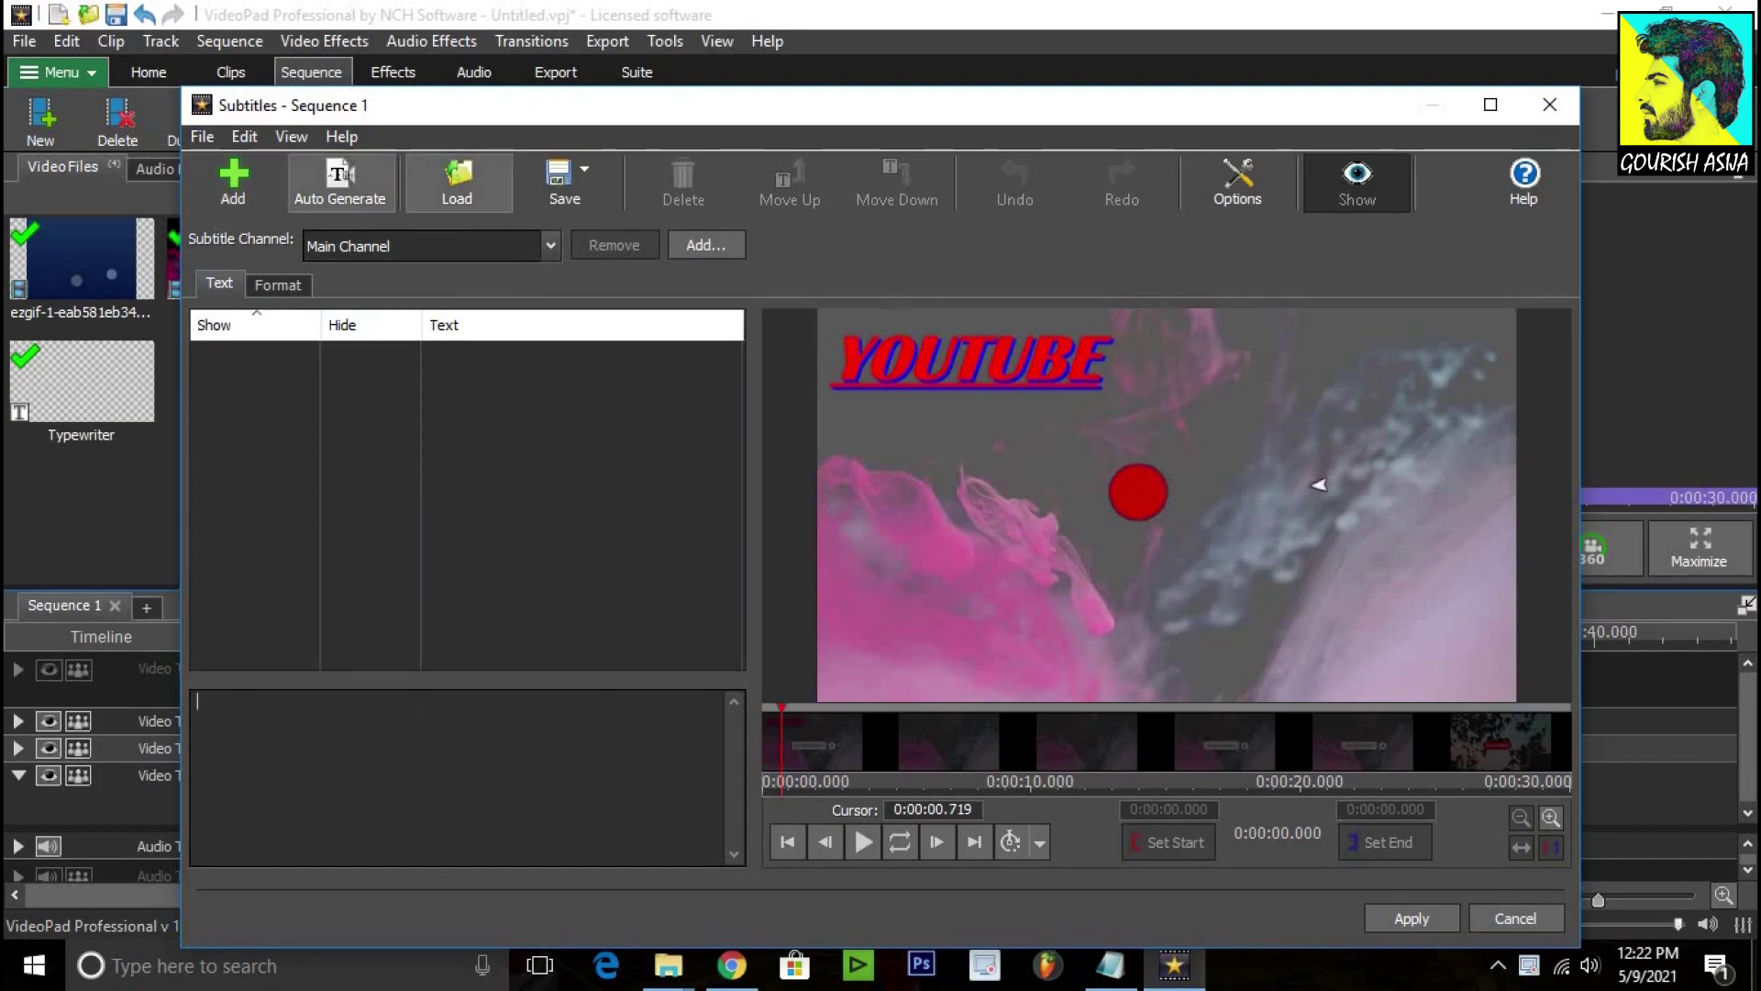
left_click(1549, 104)
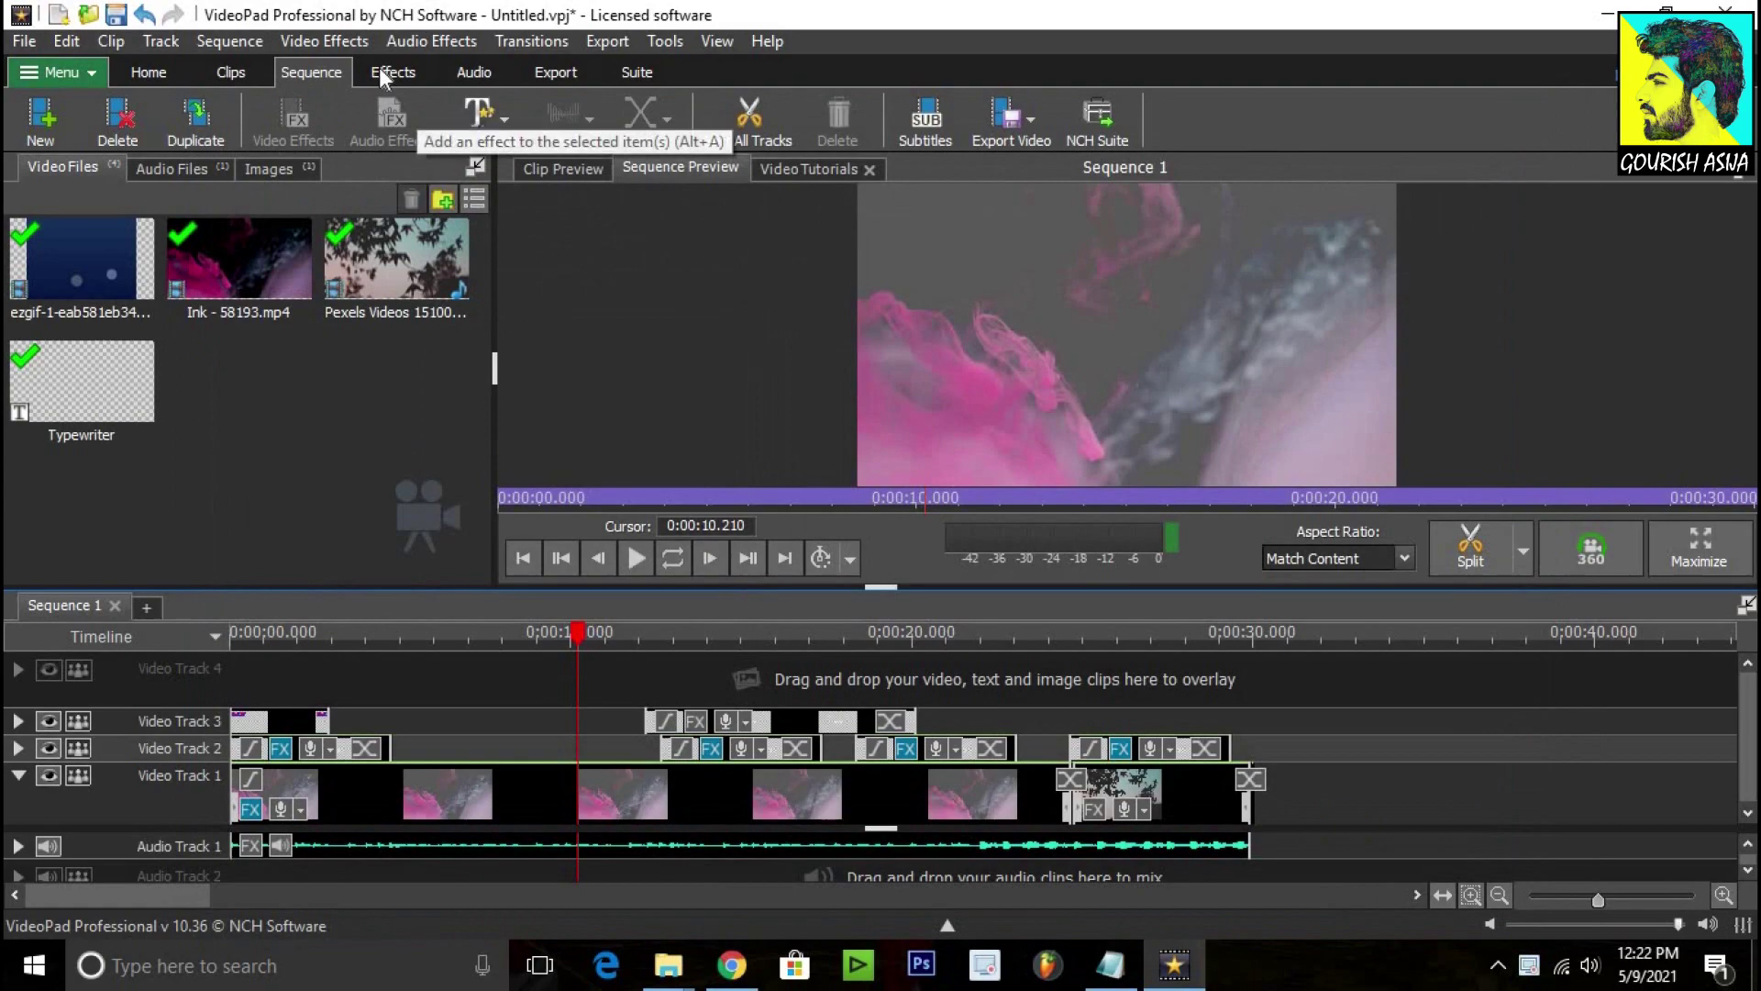
left_click(640, 798)
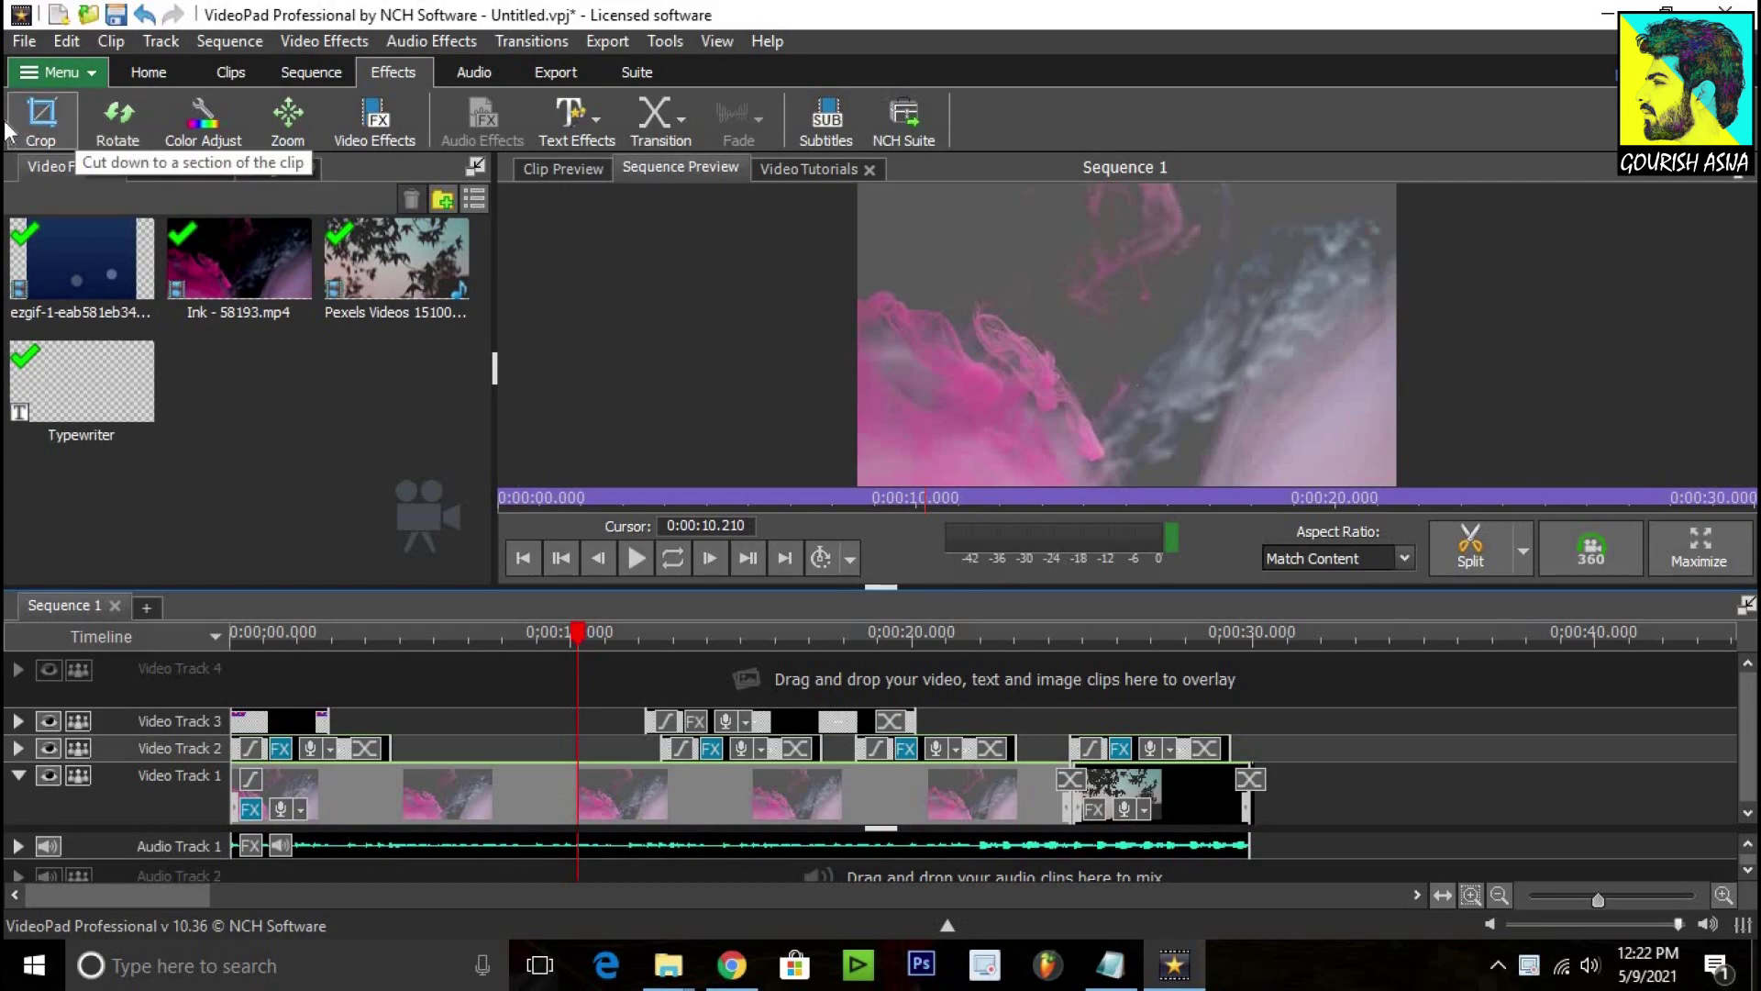
left_click(376, 119)
left_click(641, 221)
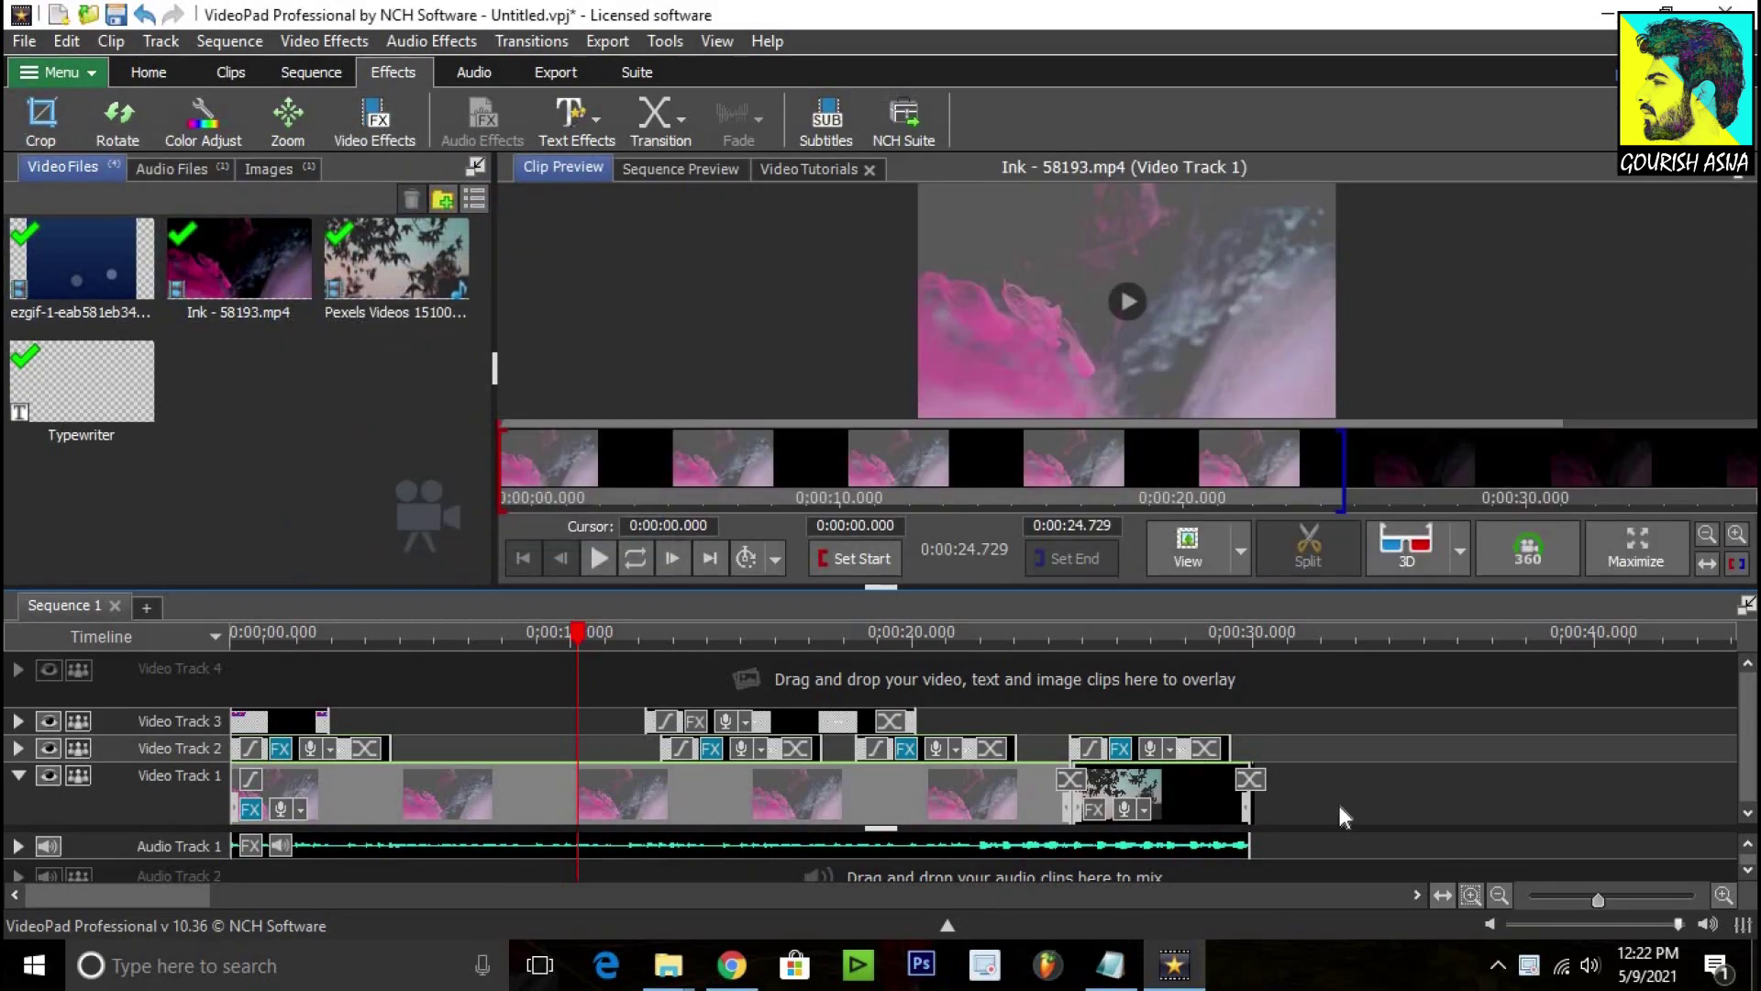
Step: Deselect the ink clip and undo the last timeline change
left_click(1335, 808)
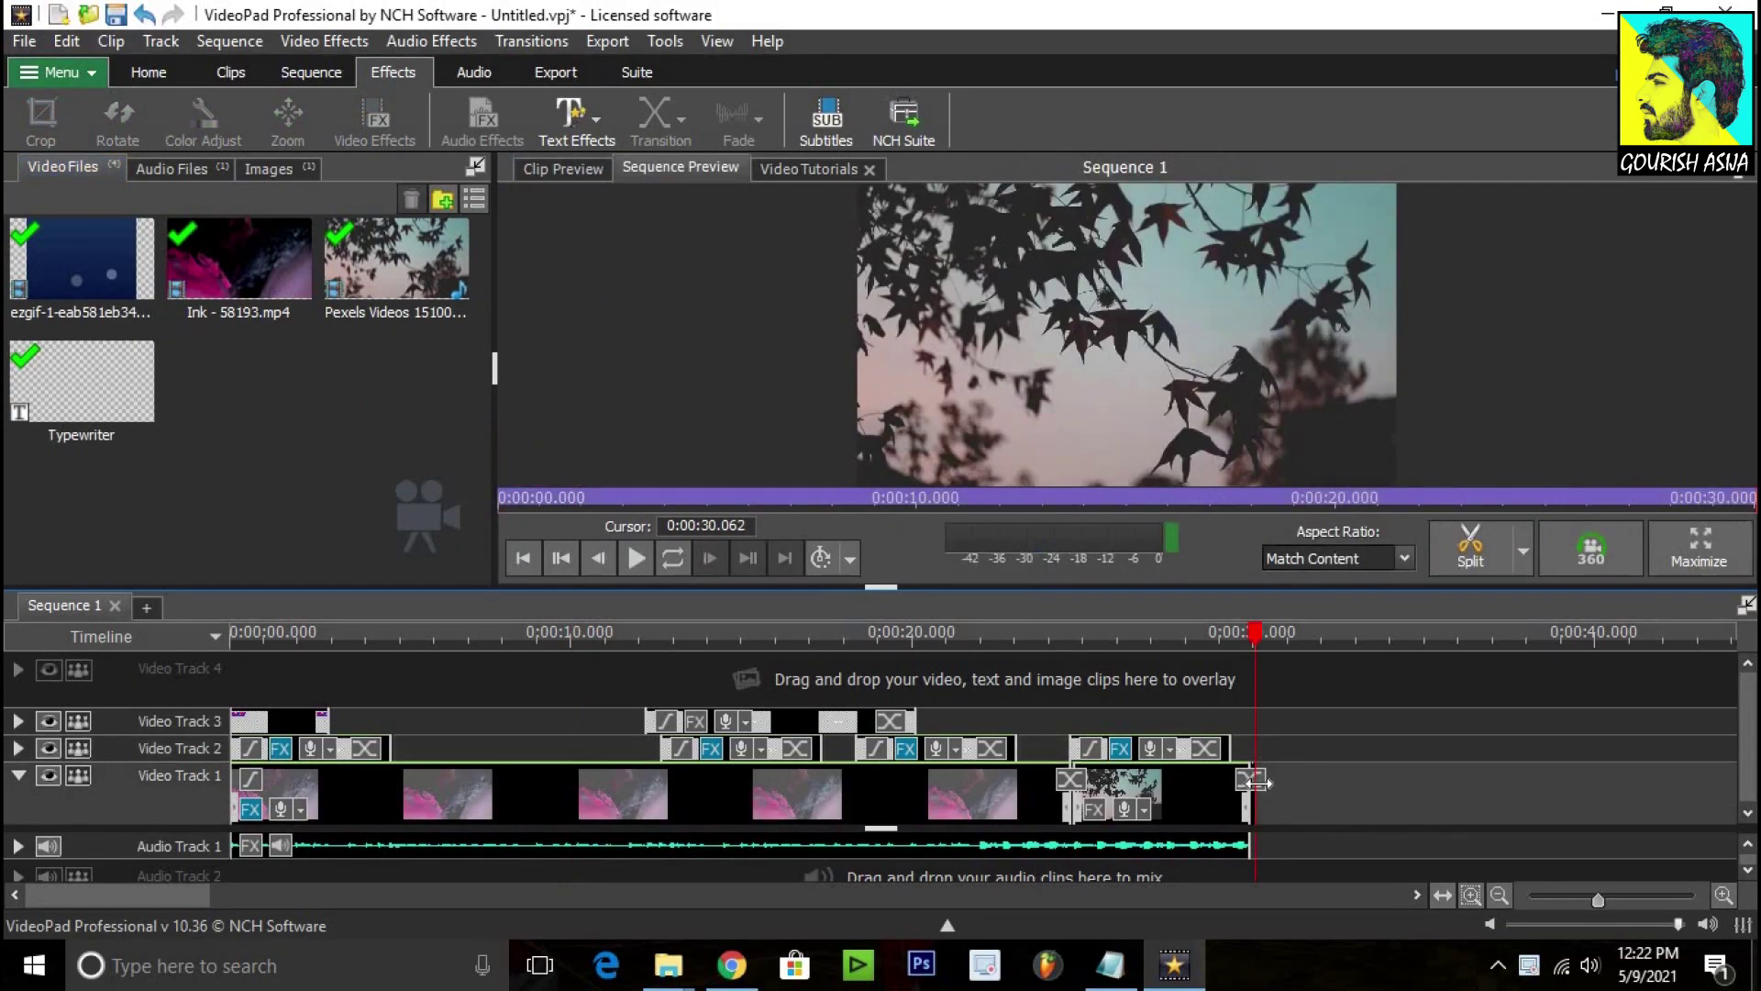
key("ctrl+z")
left_click(1289, 734)
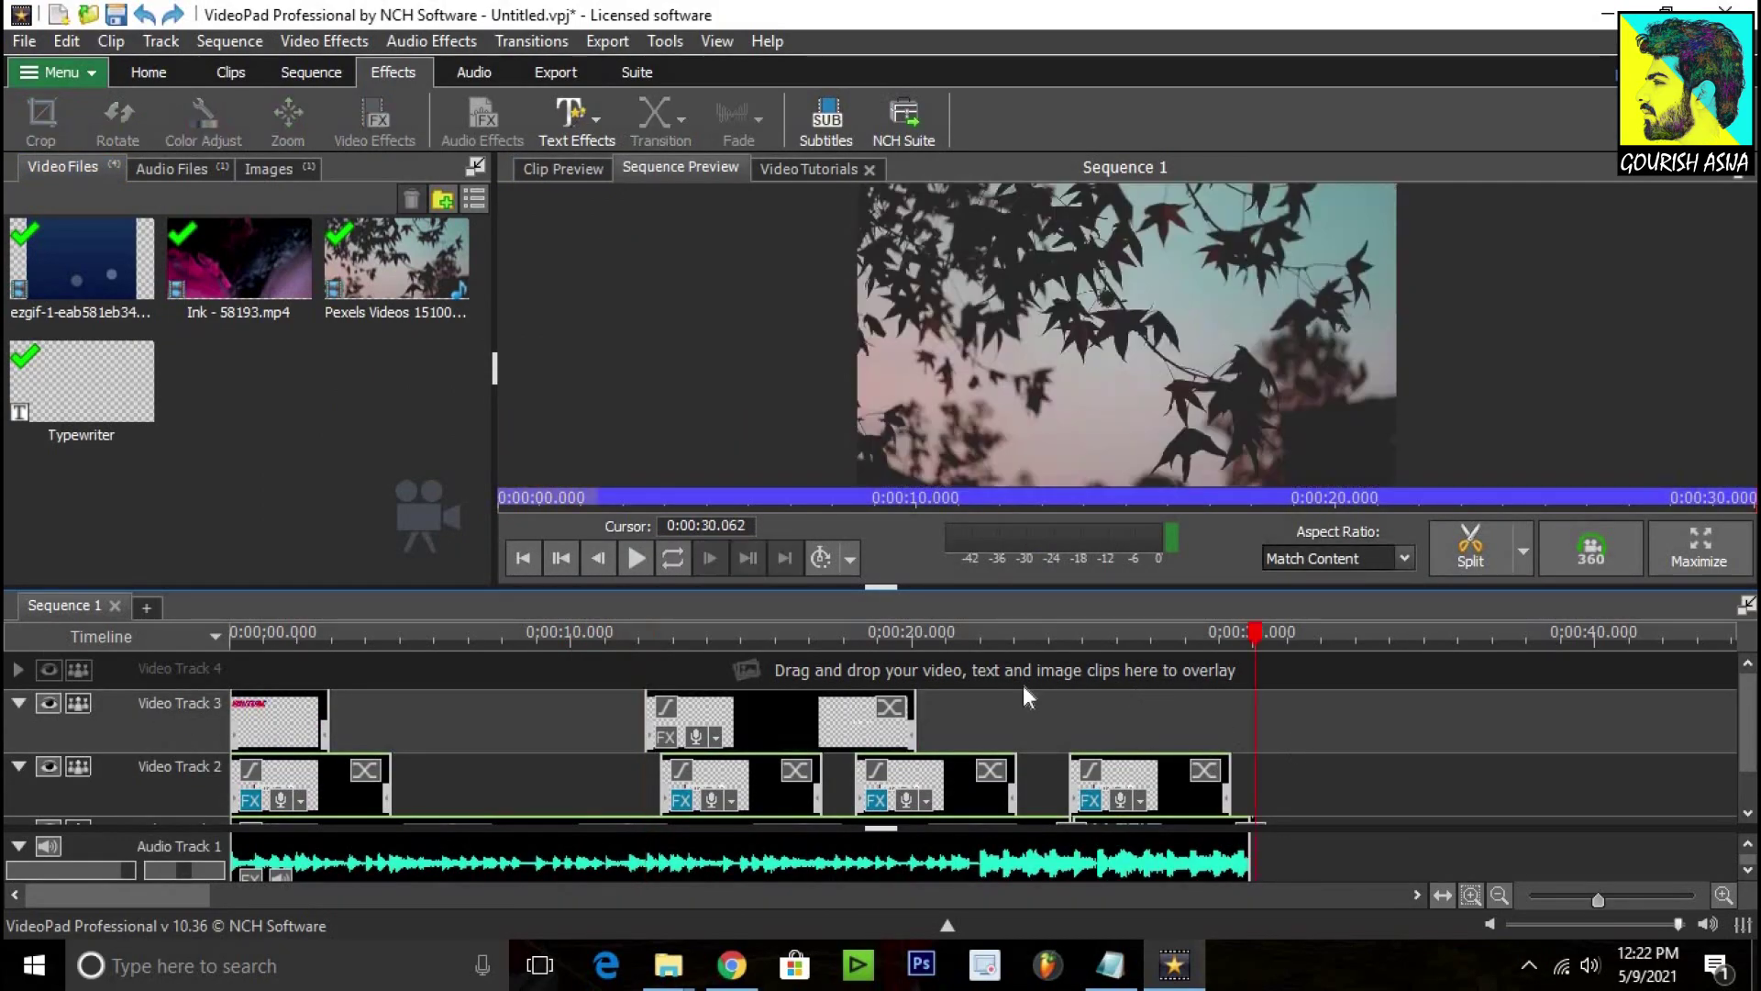
Step: Add a Dissolve transition between the ink and leaves clips on Video Track 1, moving the clip for an overlapping transition
left_click(961, 657)
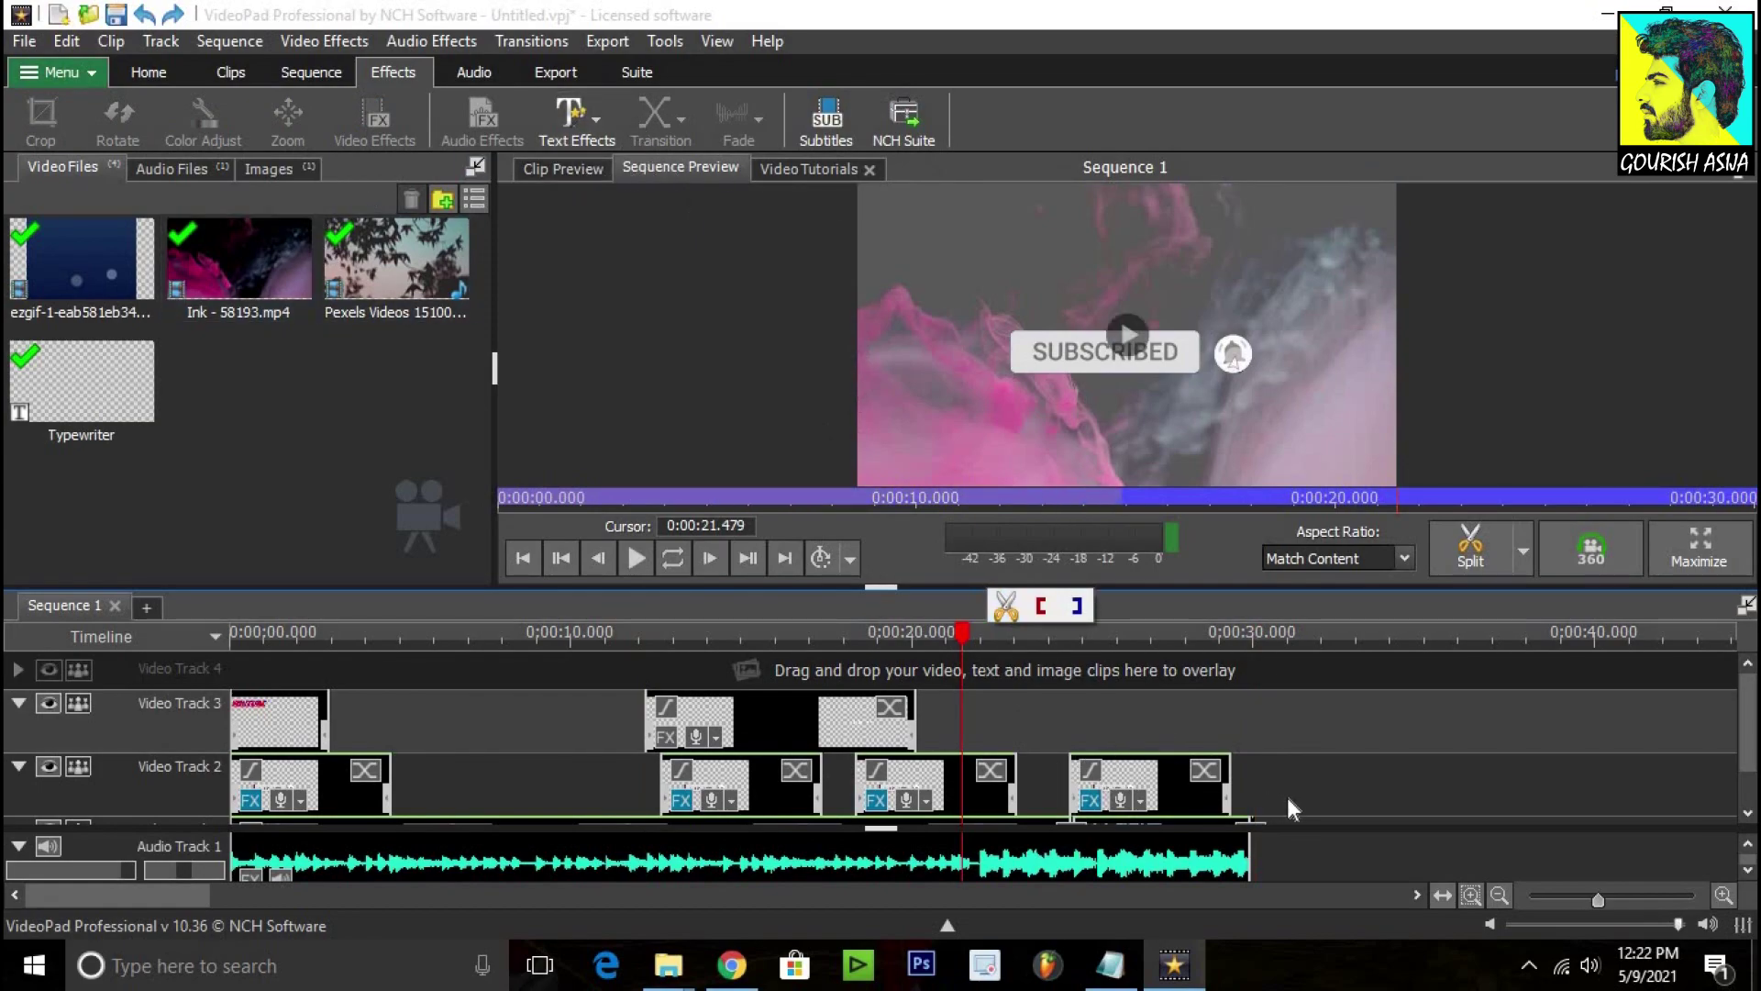
left_click_drag(1752, 720, 1752, 761)
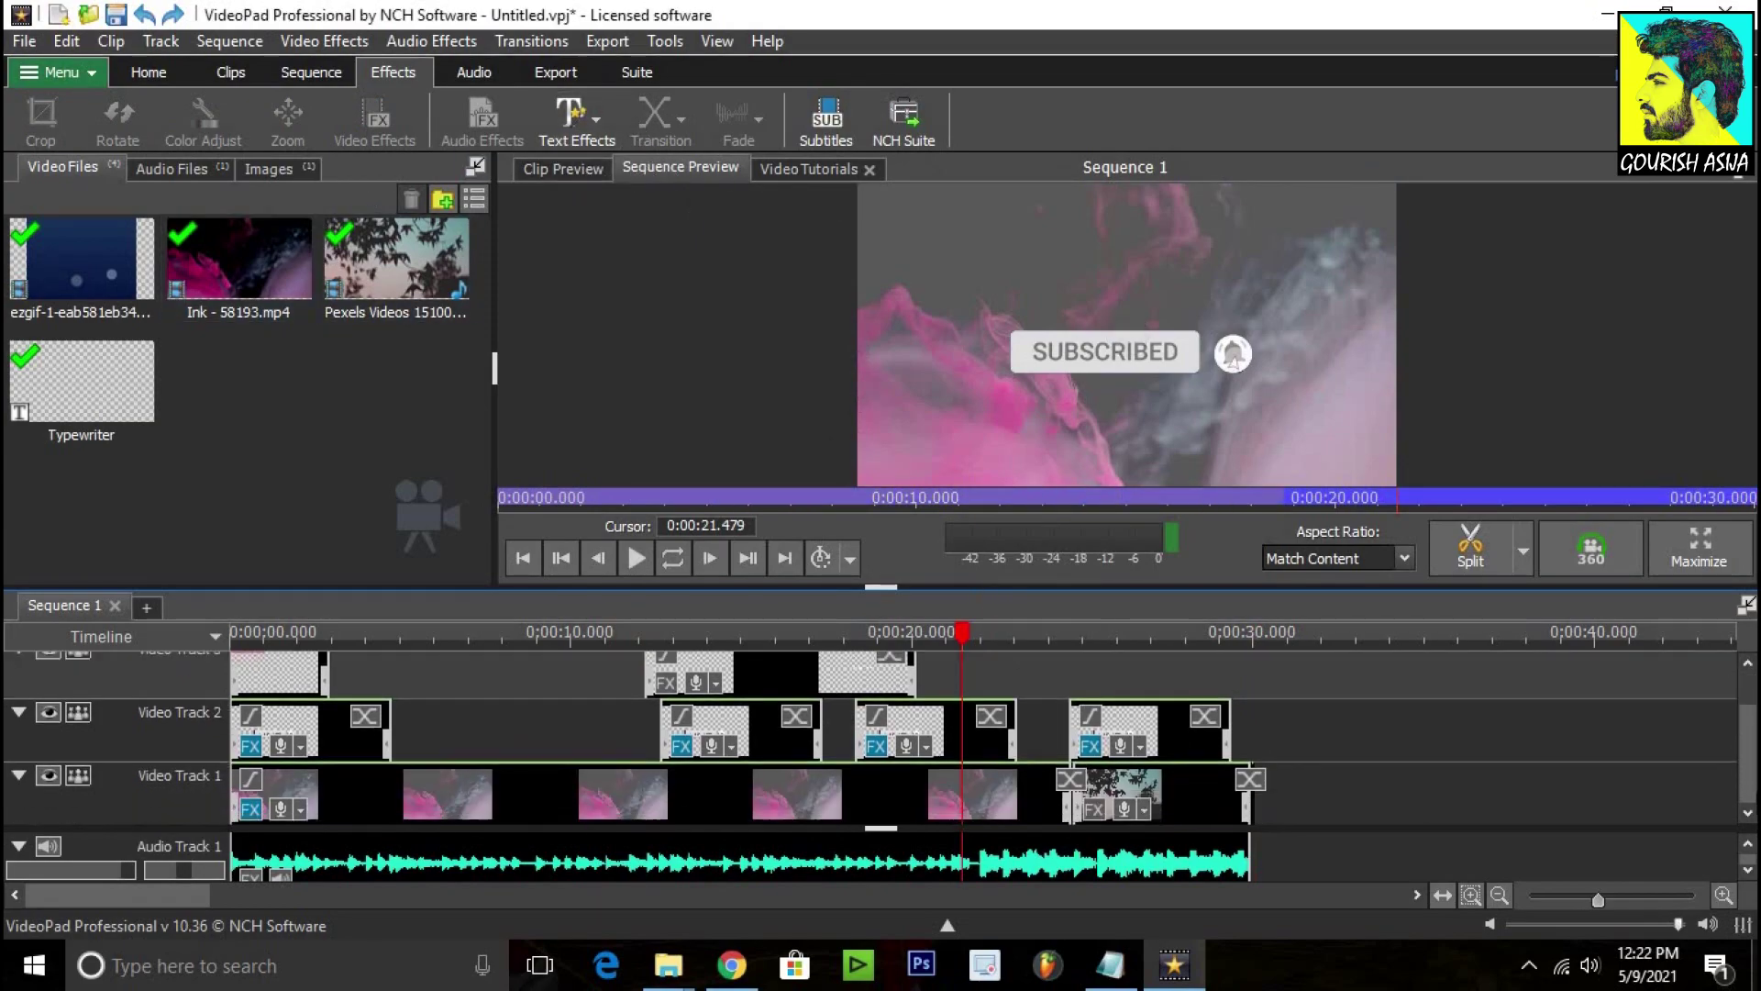
left_click(1027, 806)
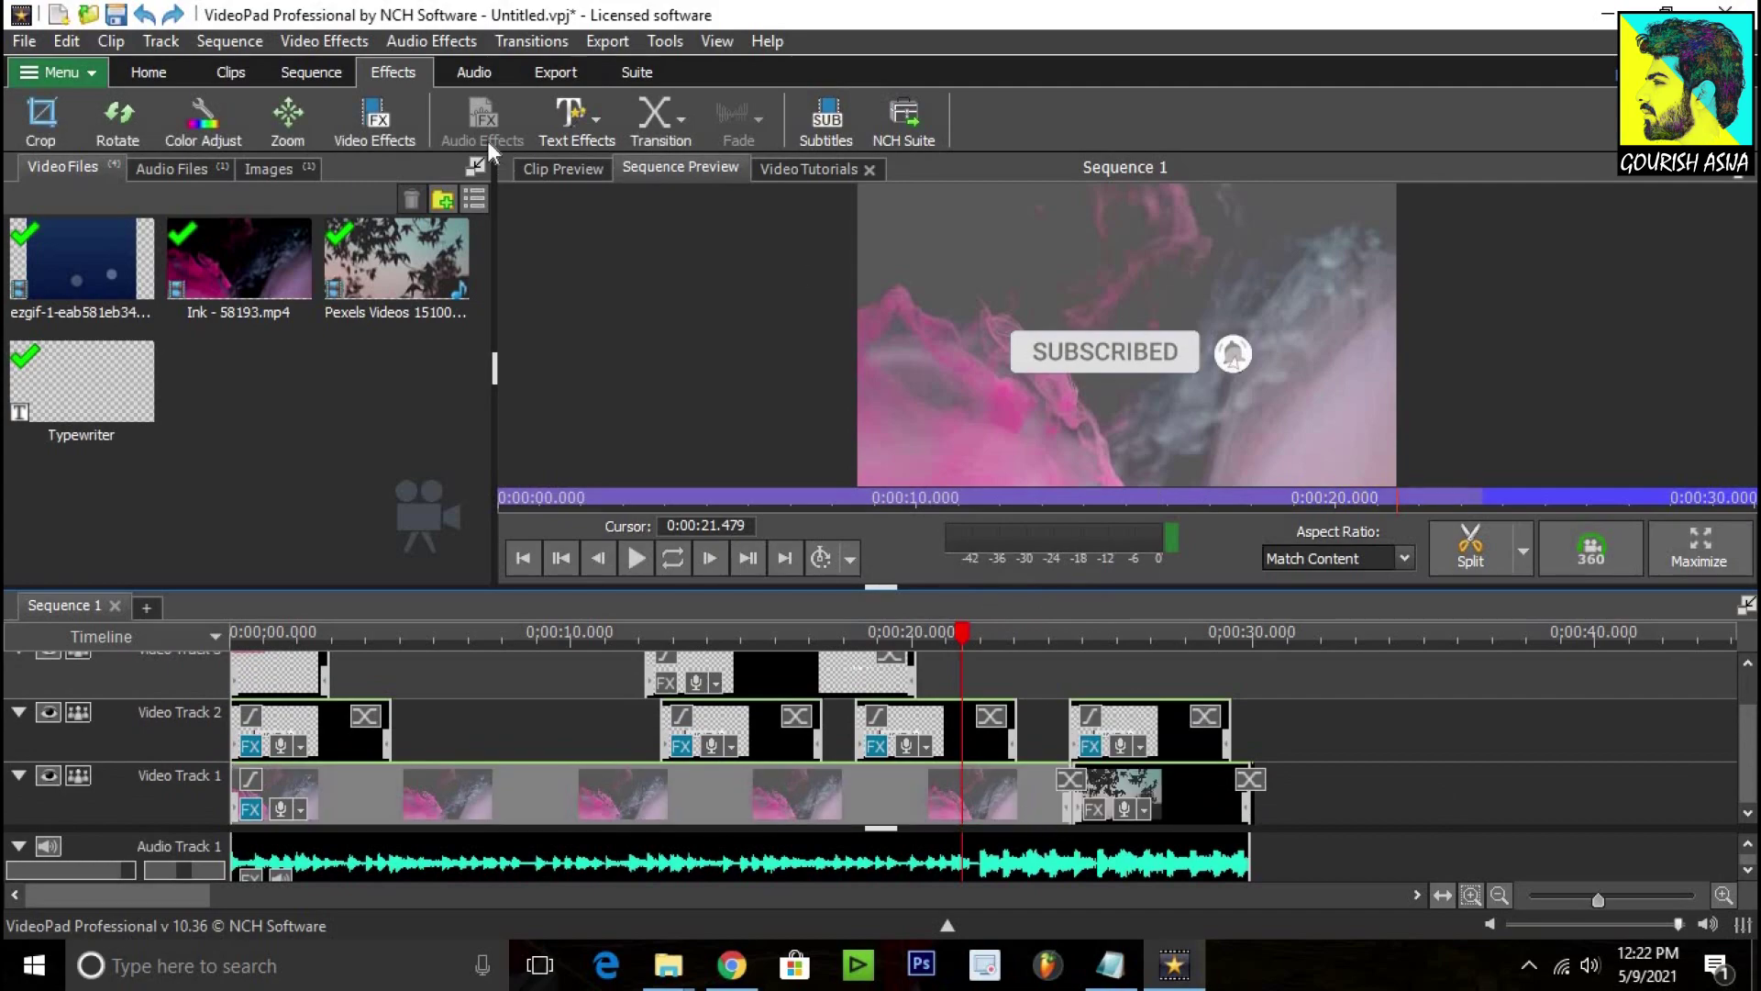
left_click(653, 114)
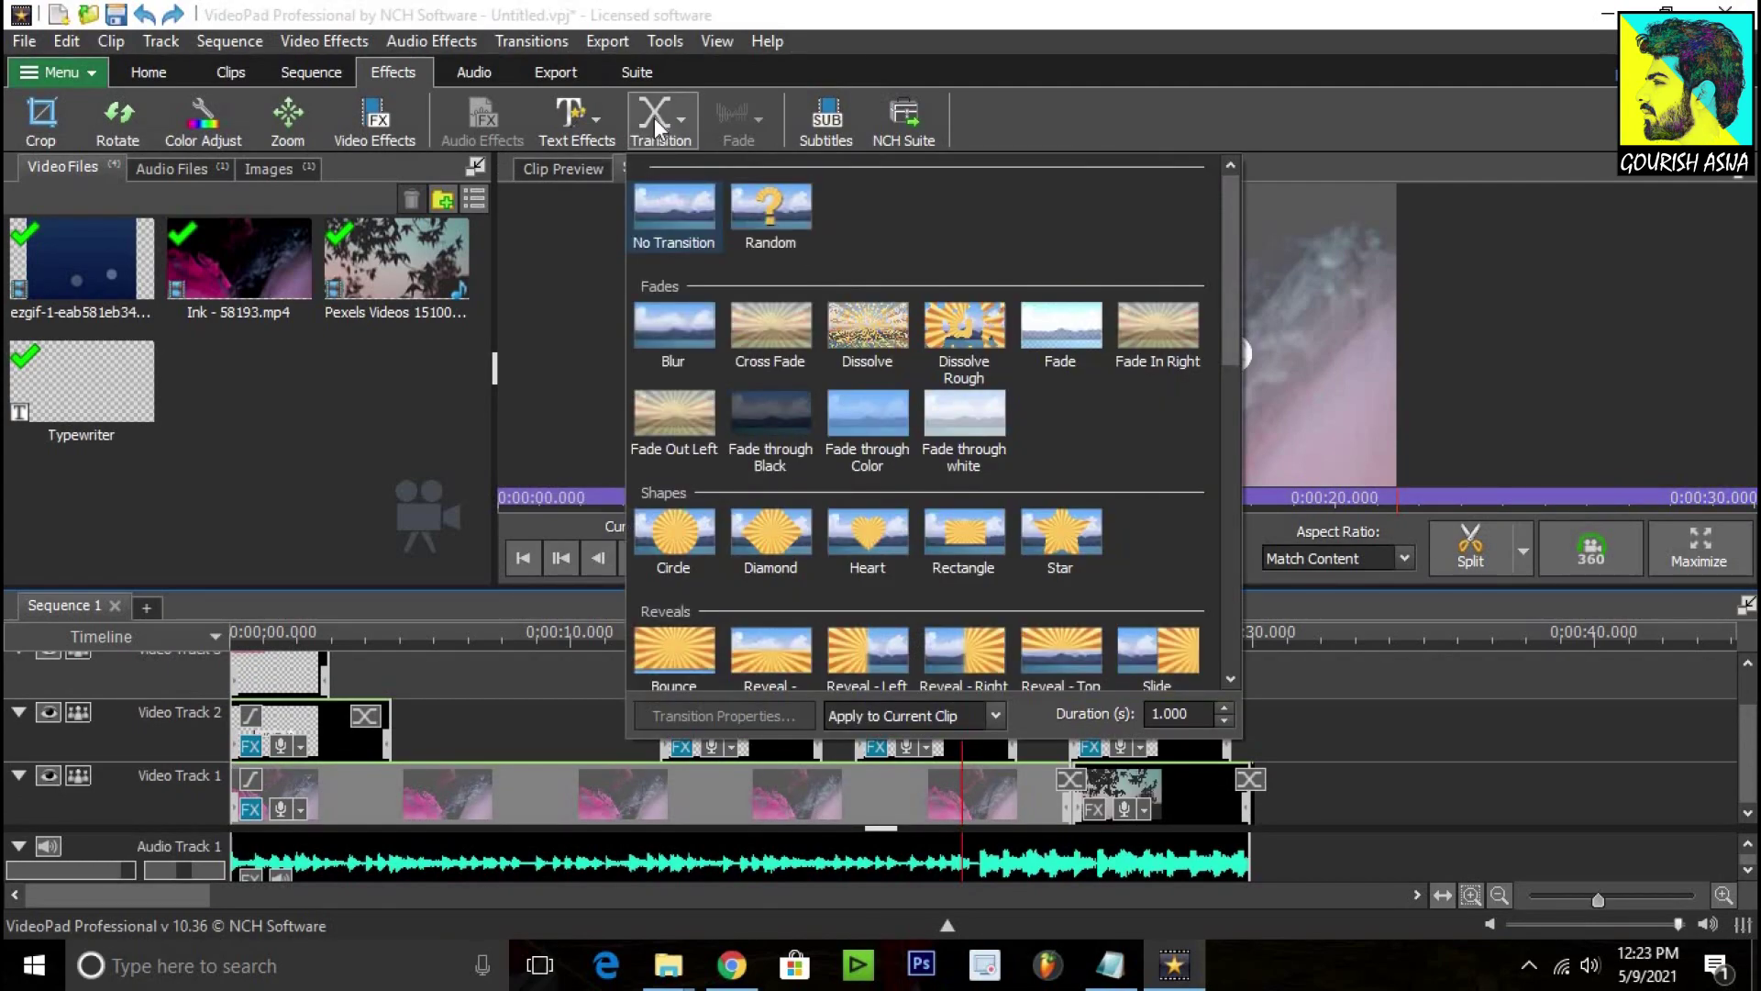
scroll(774, 367, "down", 6)
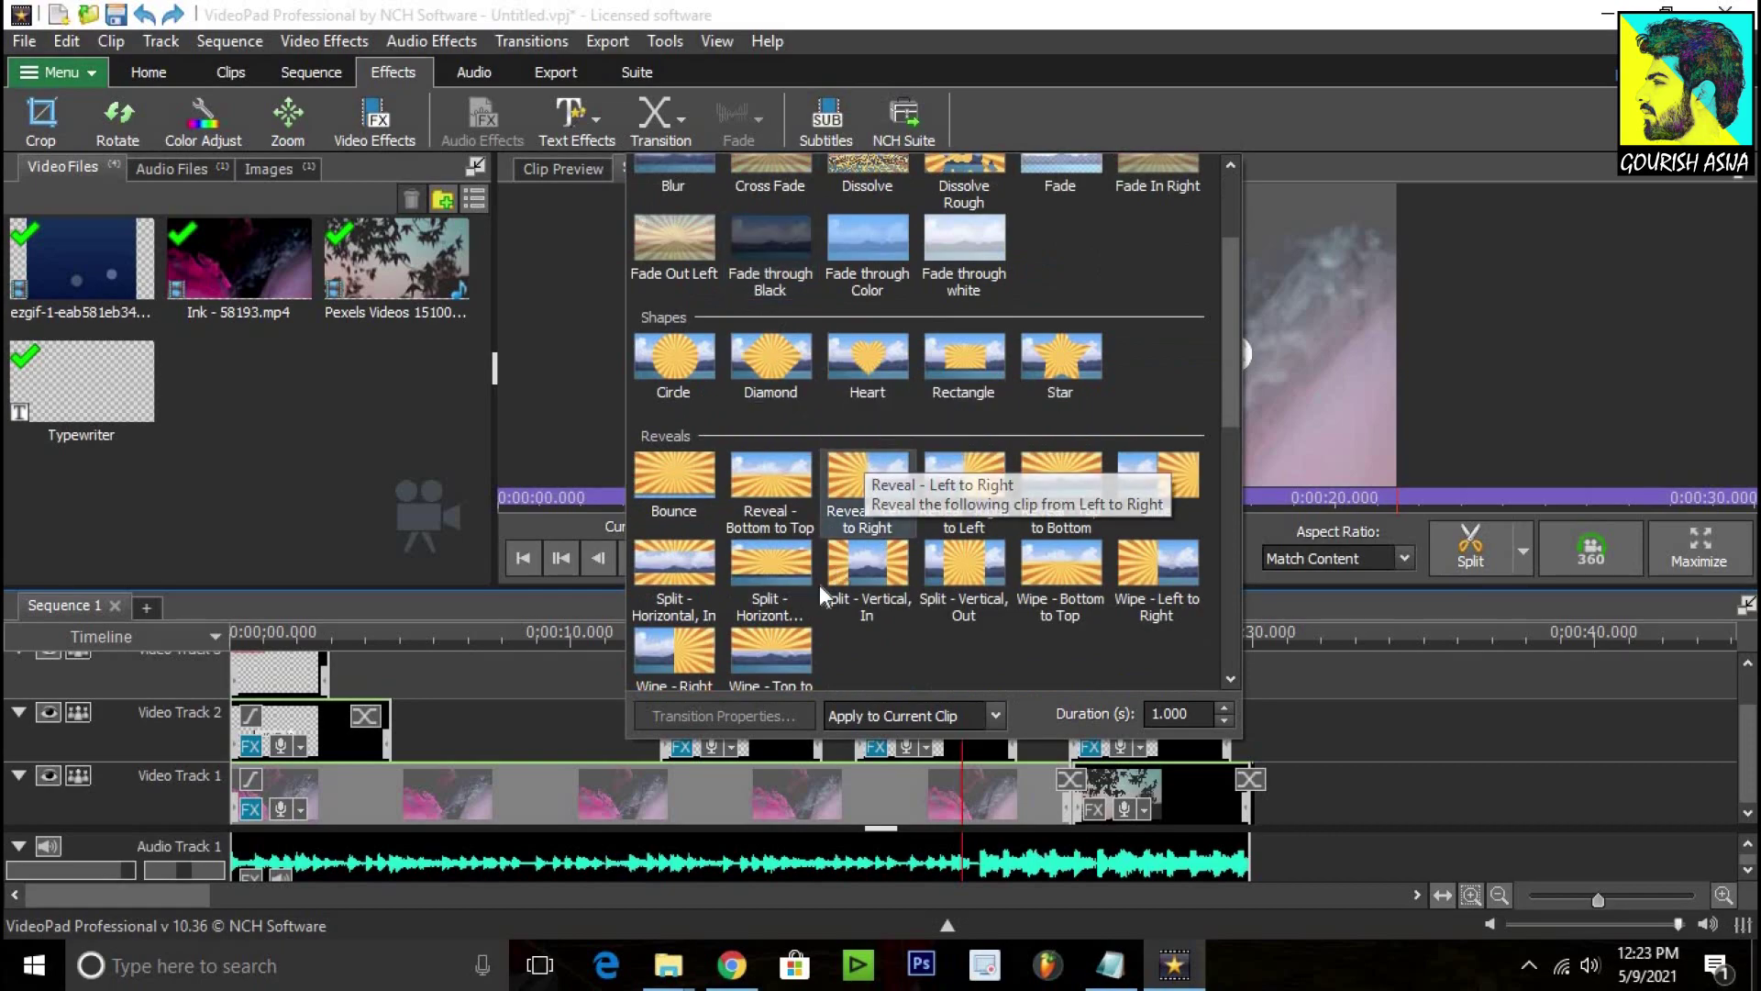
scroll(814, 585, "up", 6)
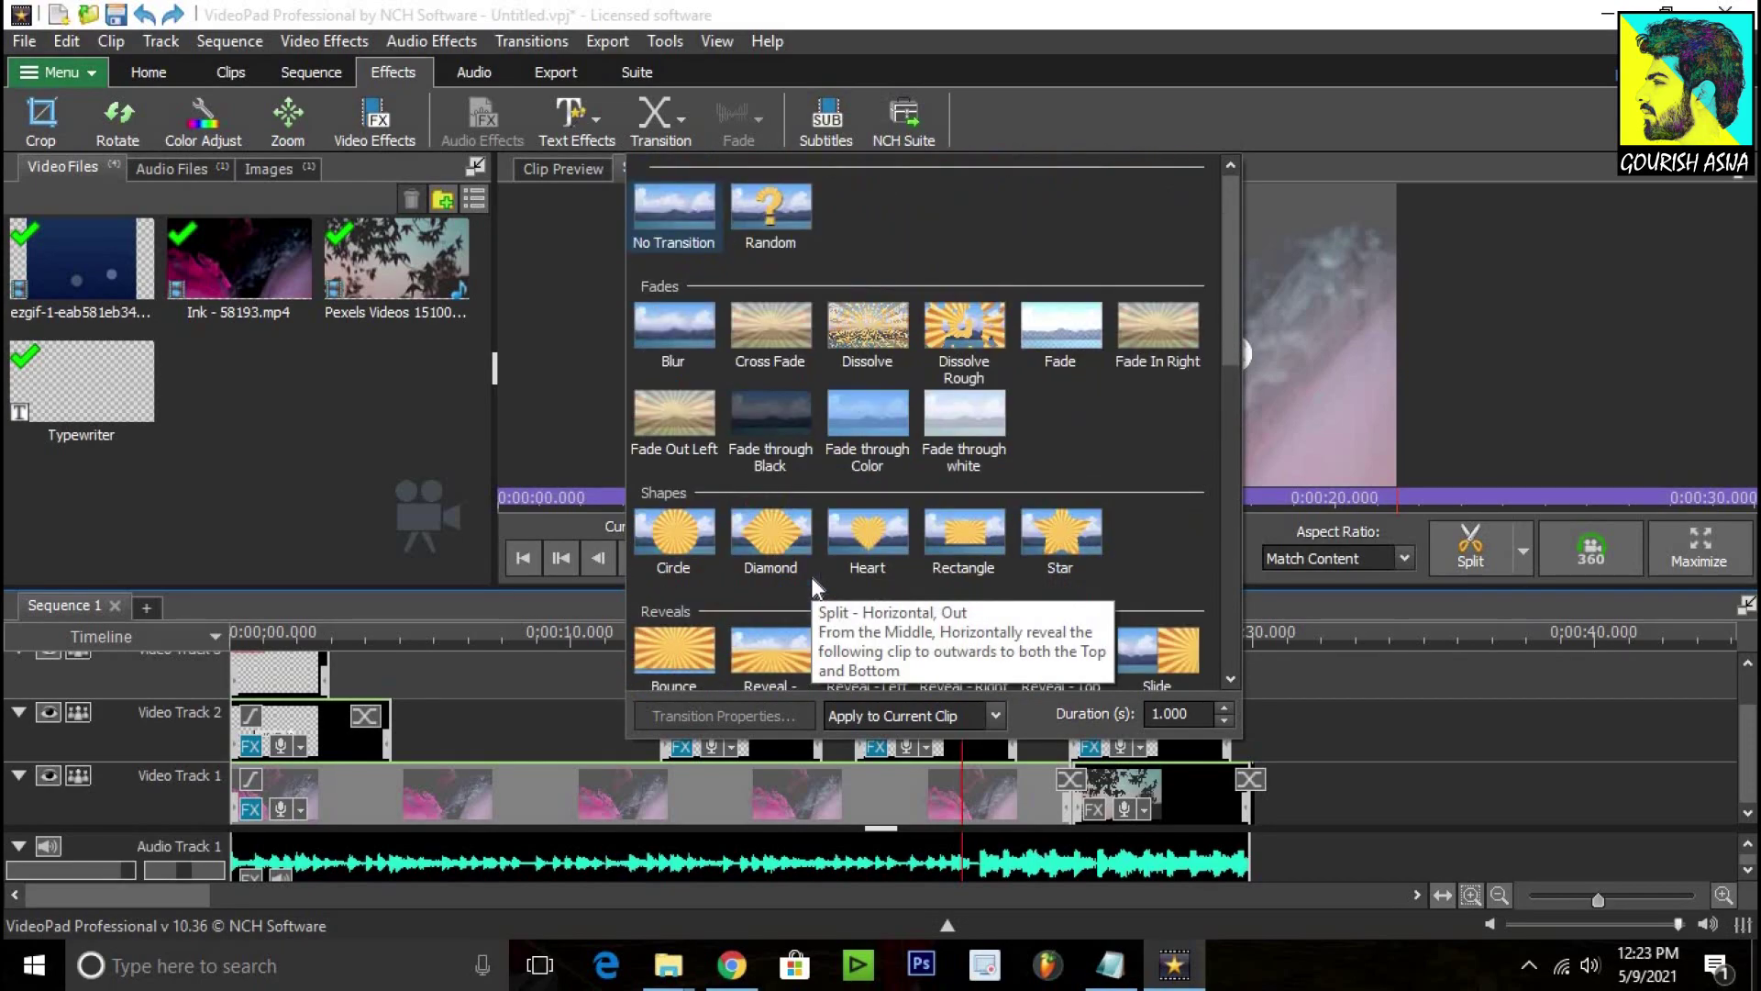
left_click(844, 323)
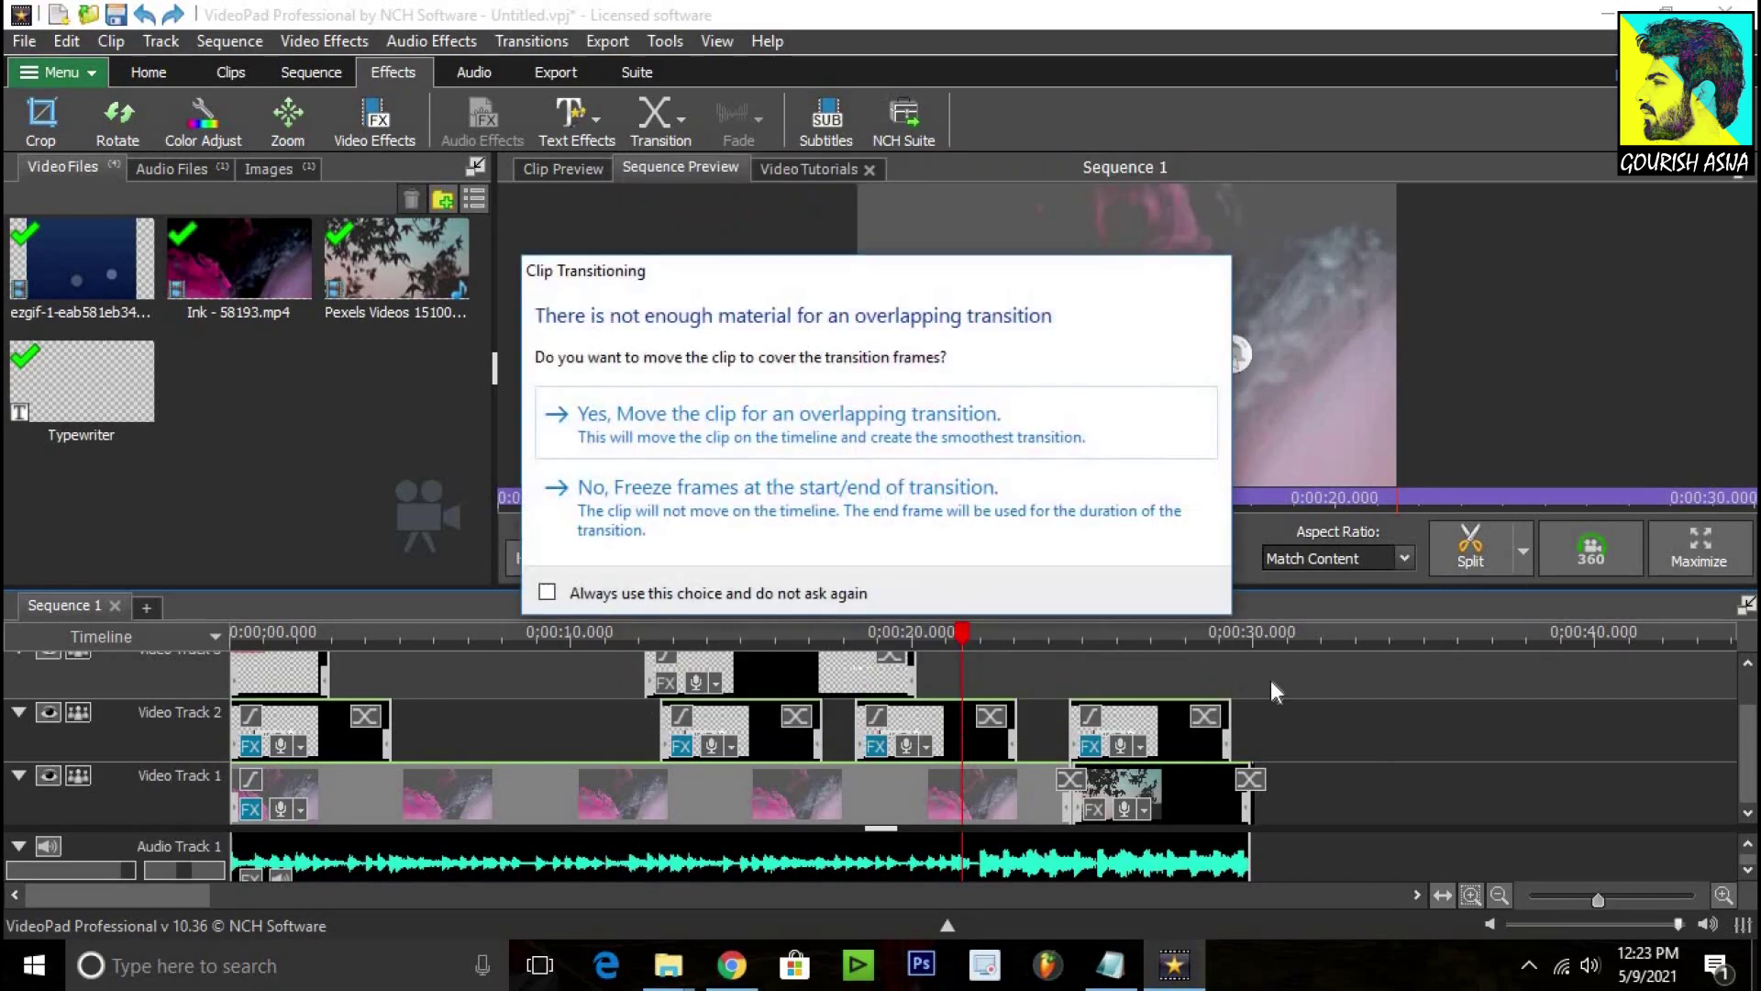
left_click(763, 418)
Step: Play the sequence from just before the Dissolve transition to check how the ink clip blends into the leaves clip
left_click(1416, 775)
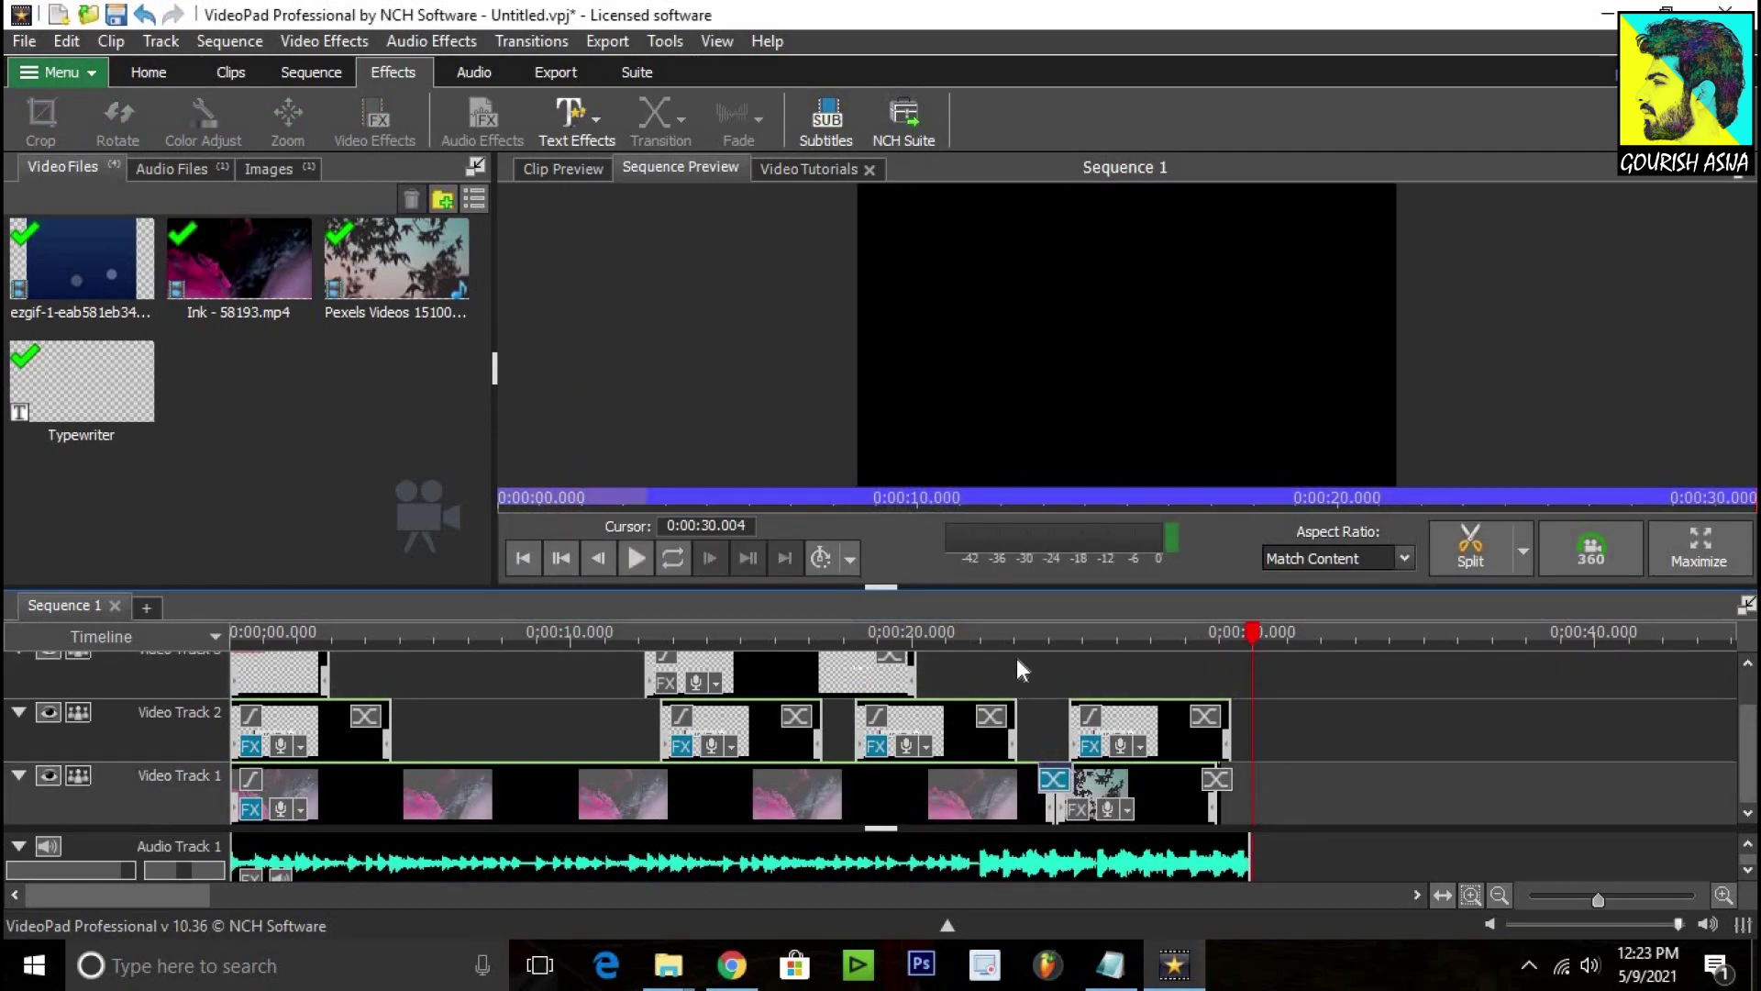
left_click(998, 632)
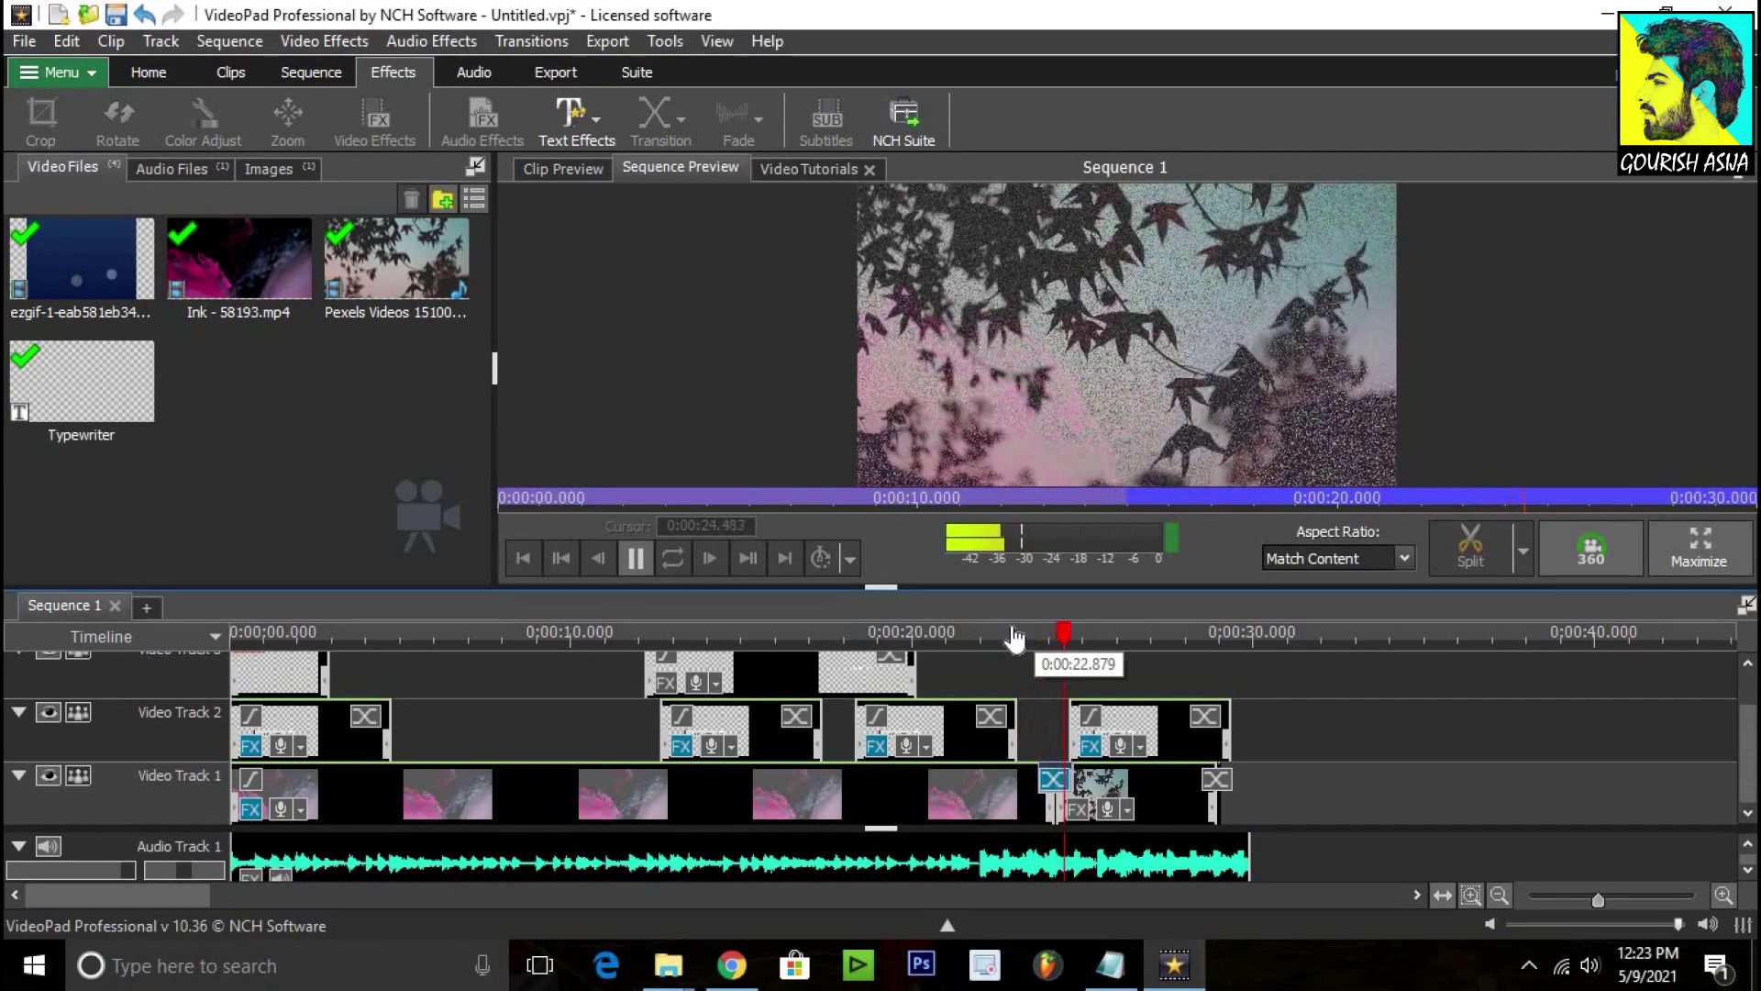
key("space")
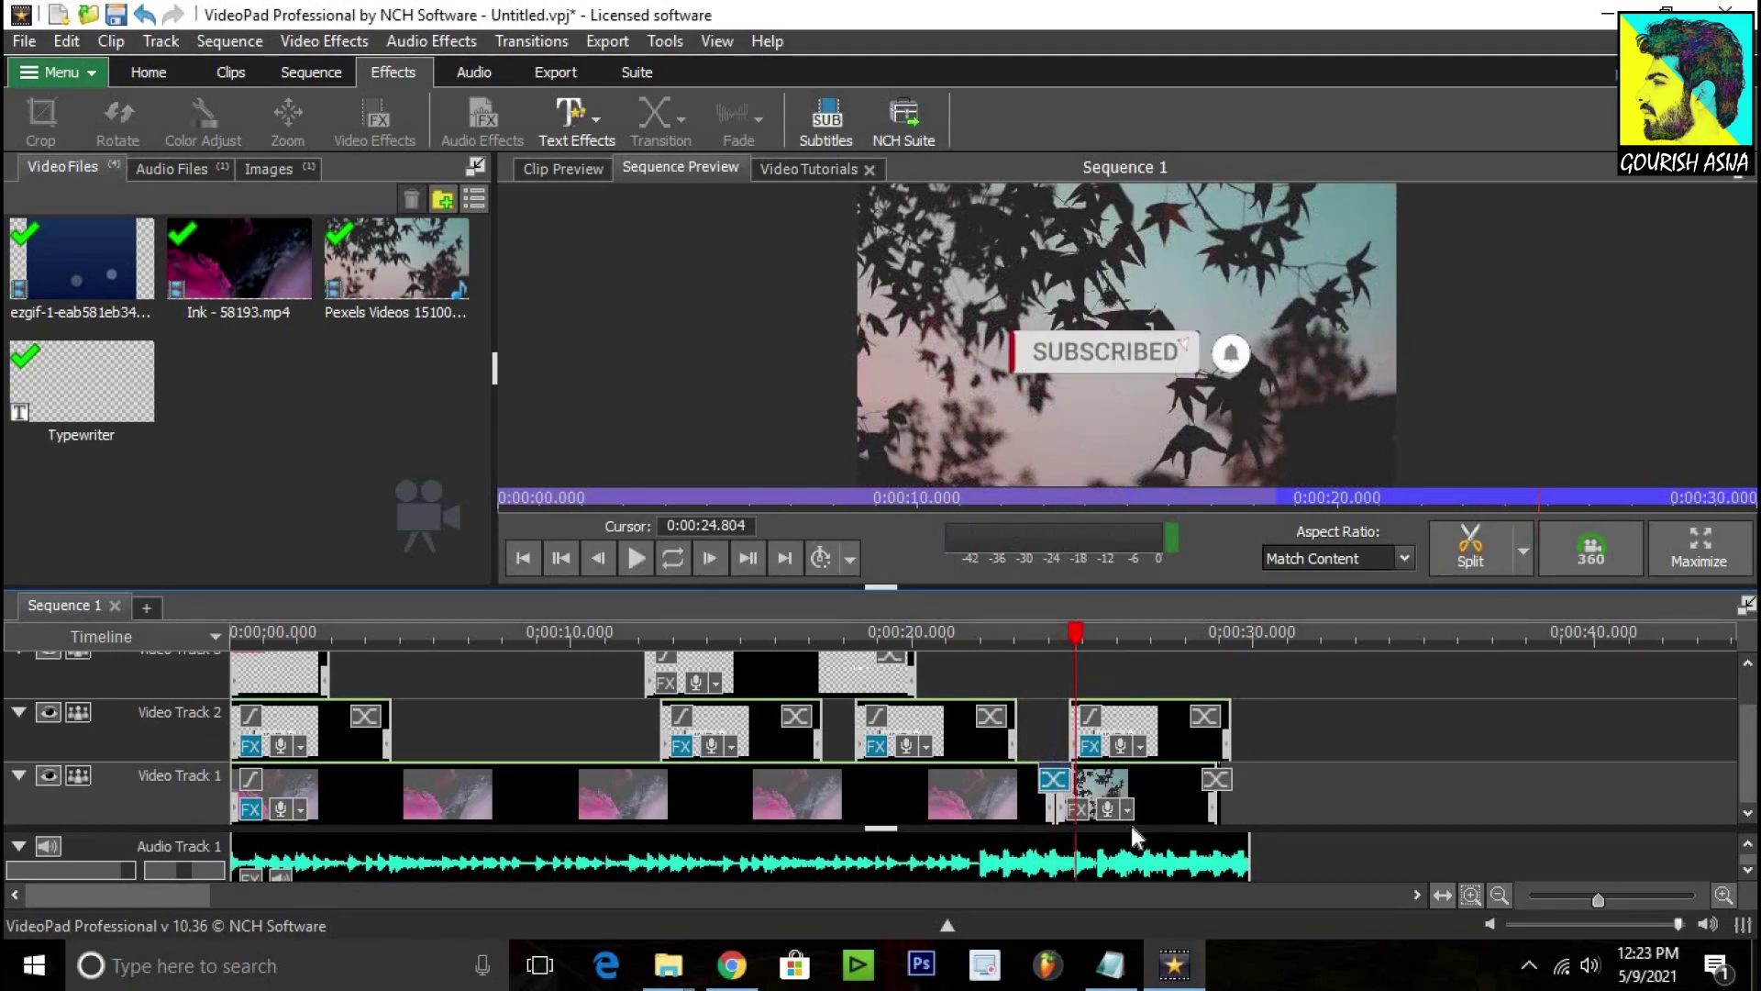
Step: Replace the Dissolve with a Fade In Right transition lasting 1.000 second, and play across it to check the change
left_click(1053, 781)
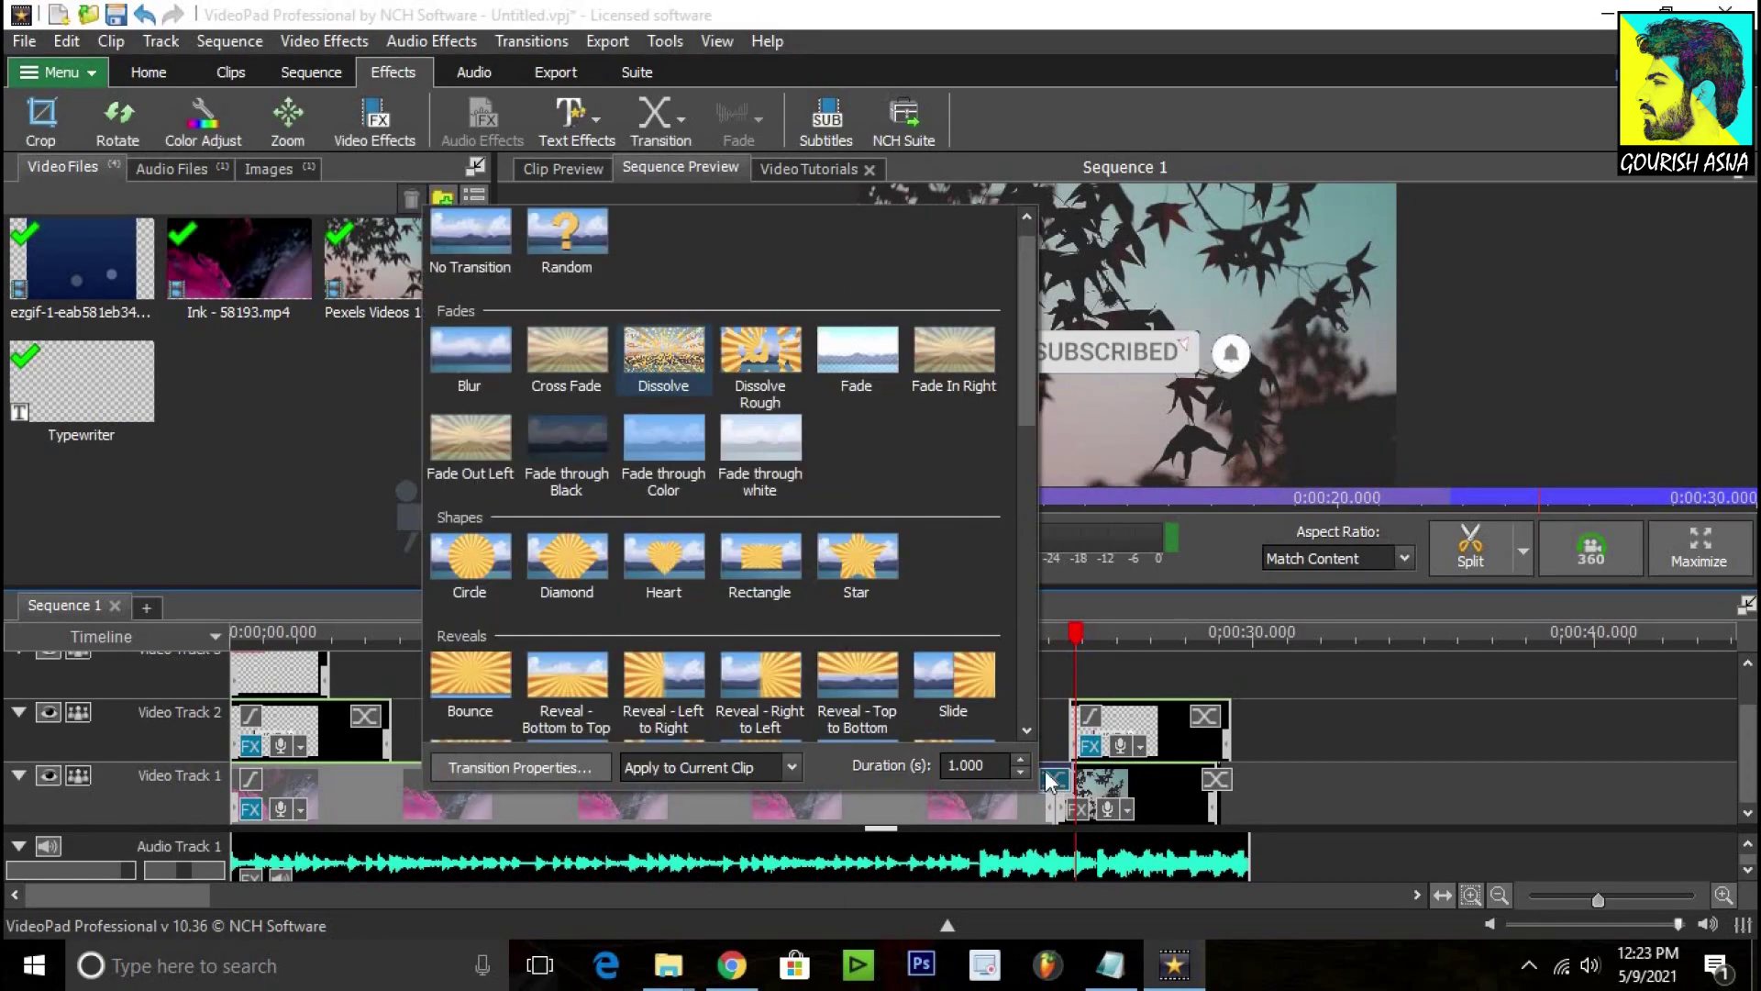
left_click(998, 380)
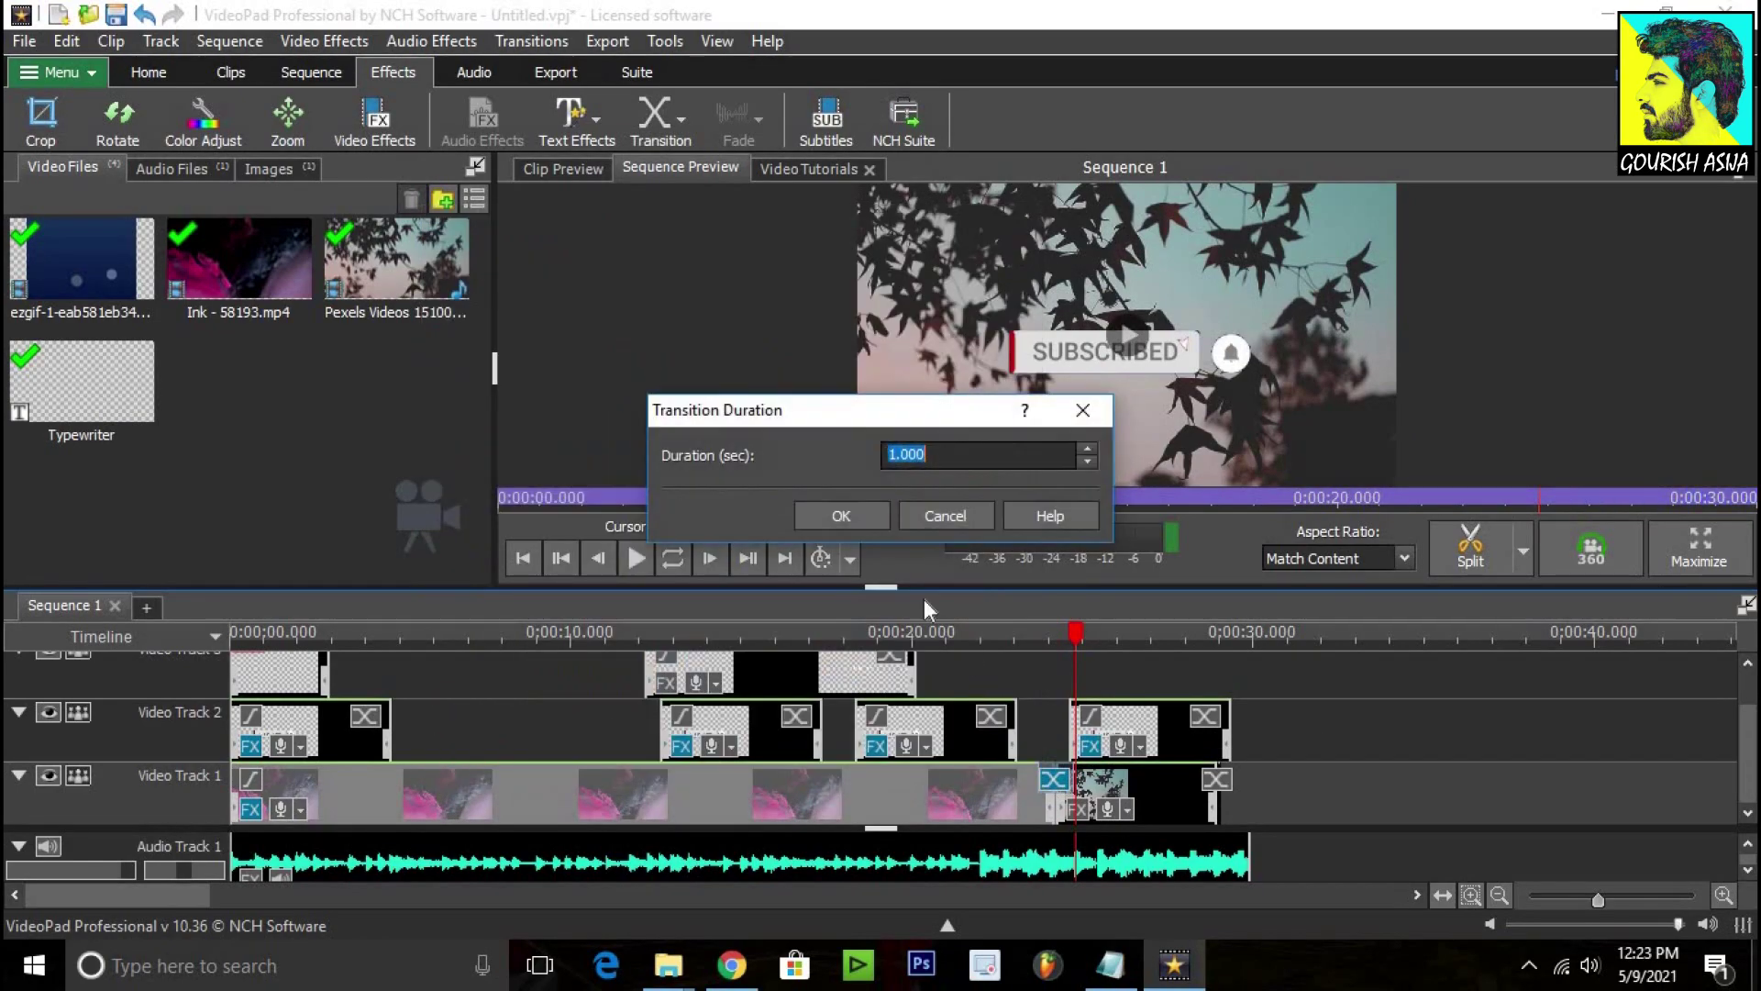
left_click(842, 515)
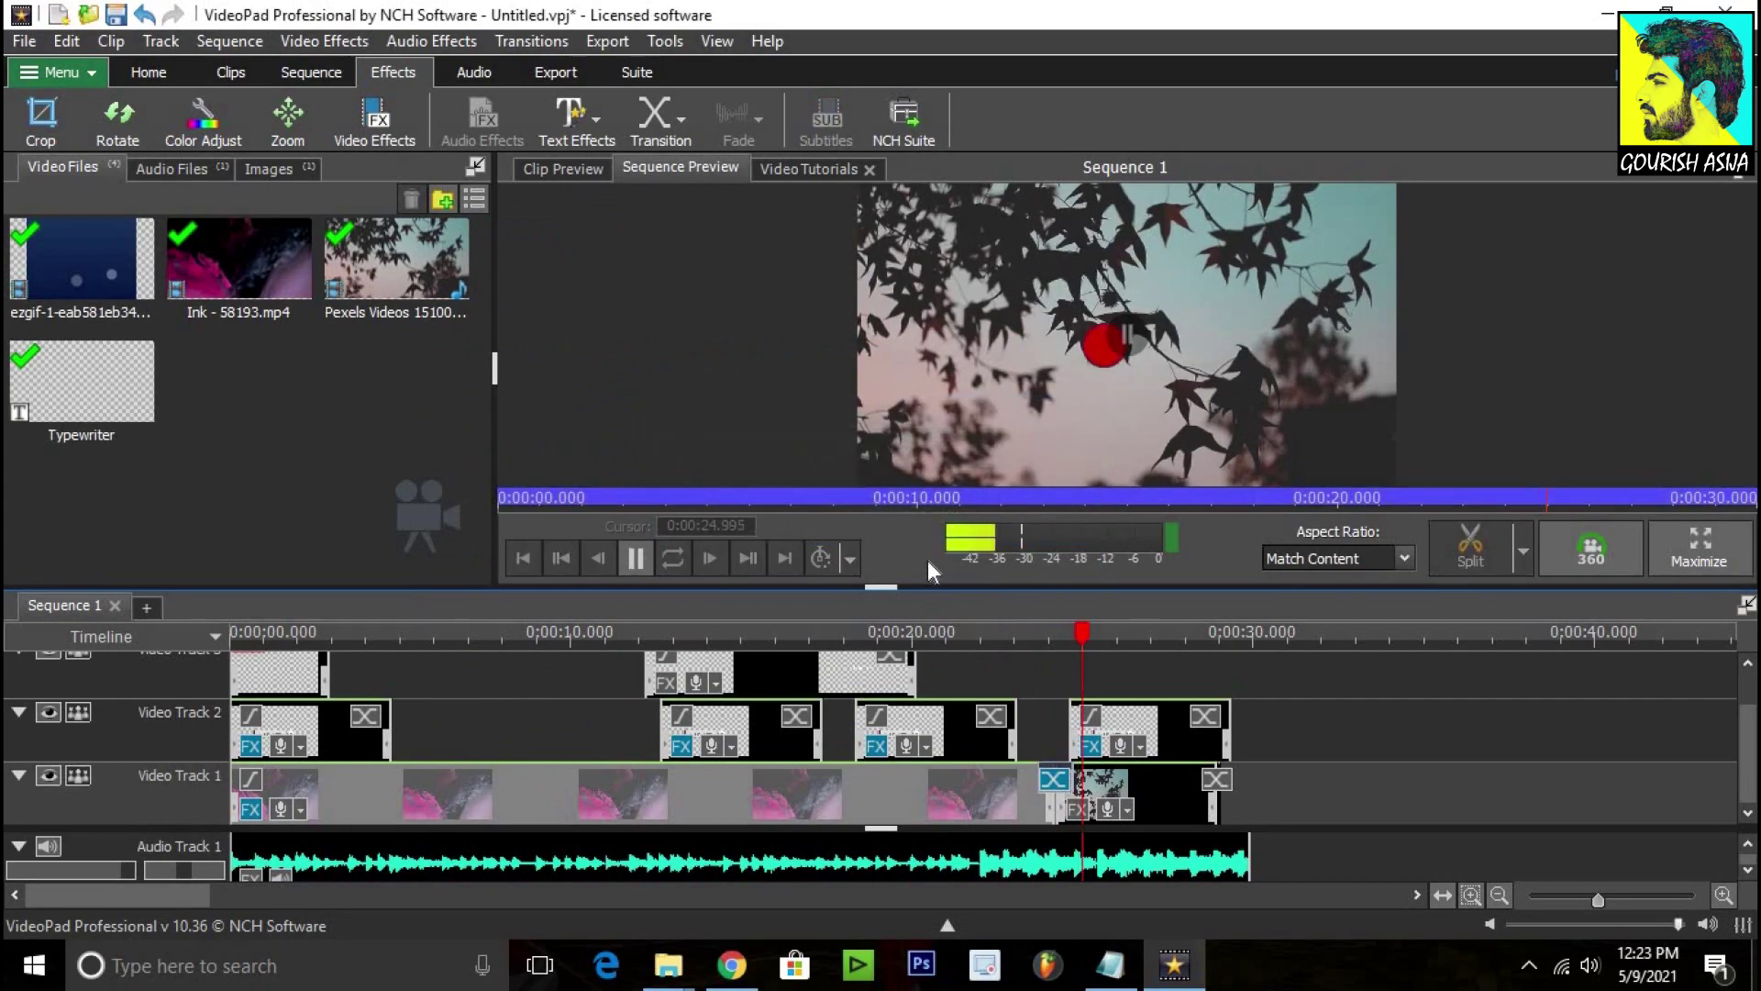
left_click(1049, 644)
key("space")
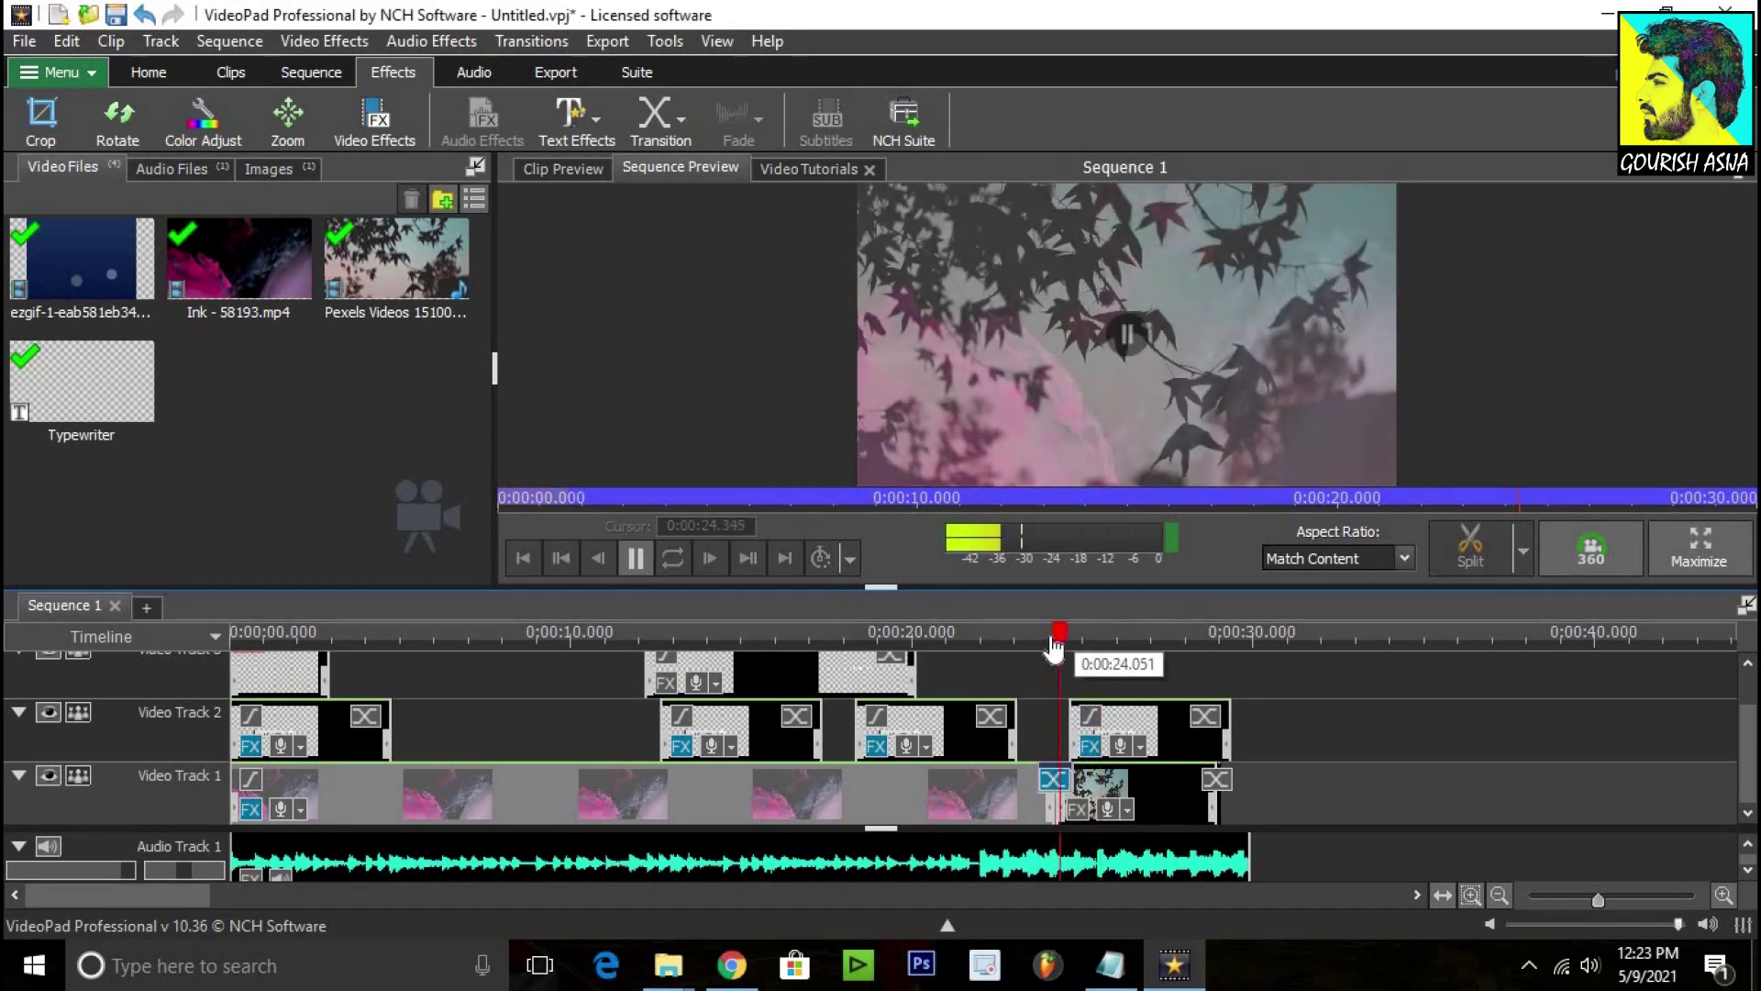
left_click(1450, 804)
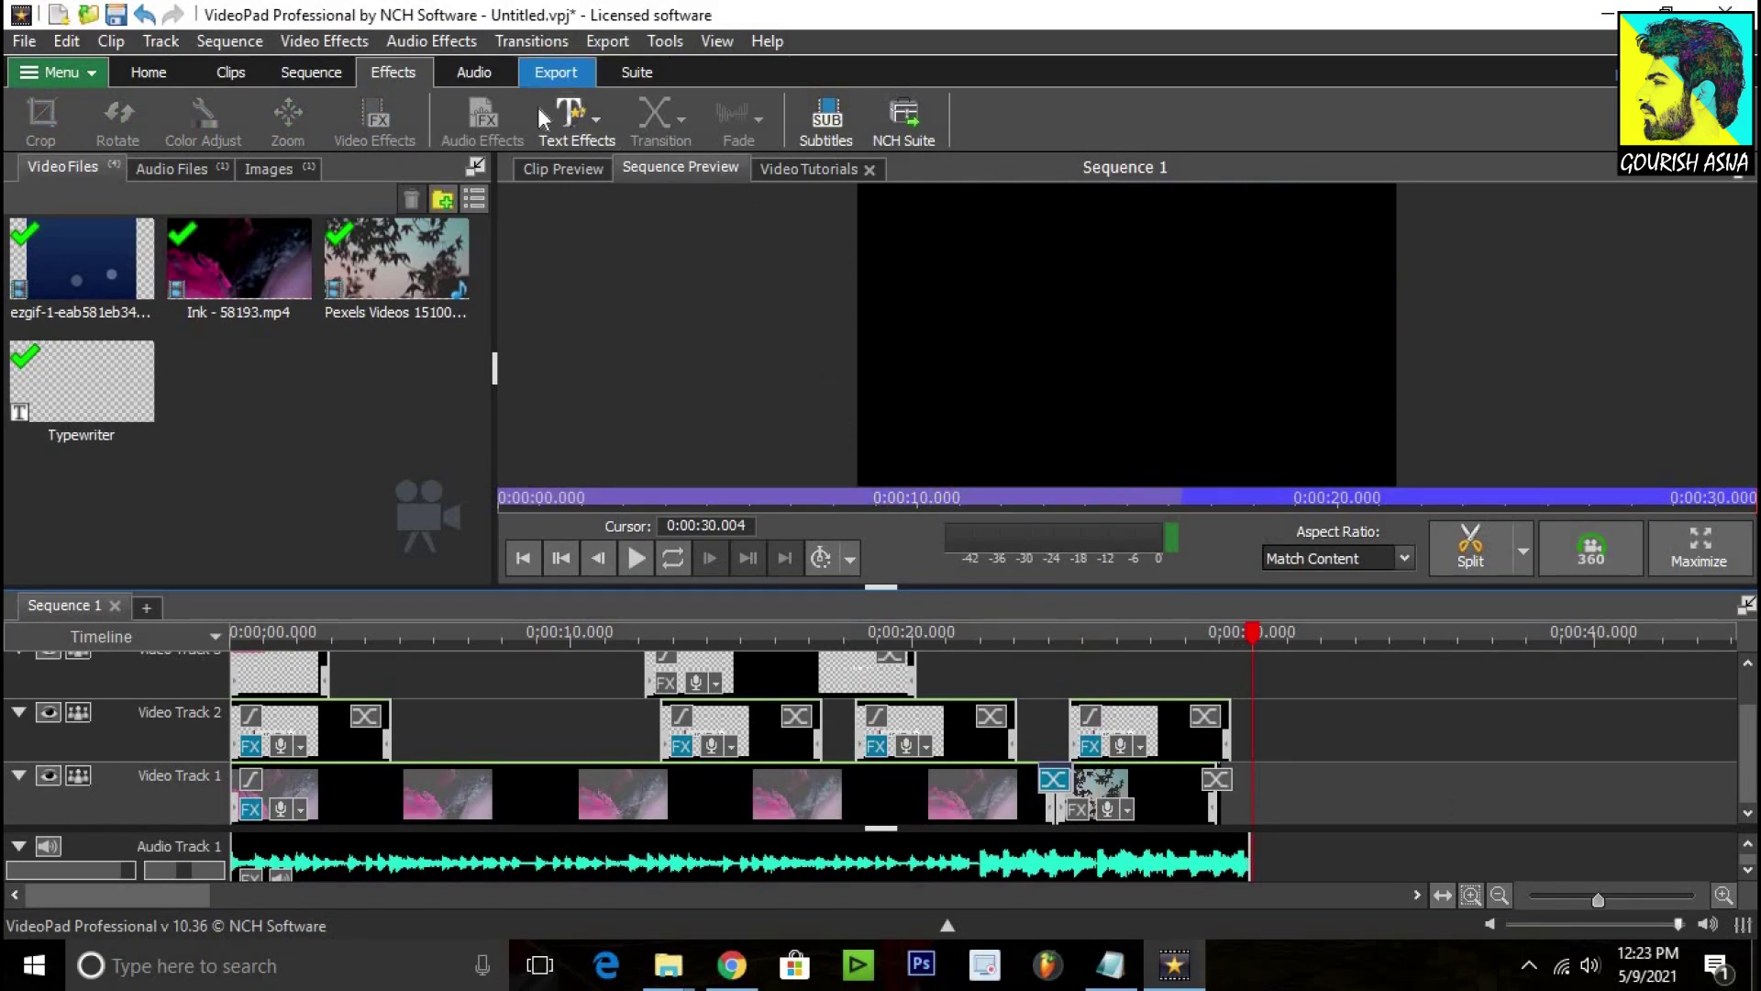
Step: Start a video file export named TEST and set the Videos folder as the default save location
left_click(556, 73)
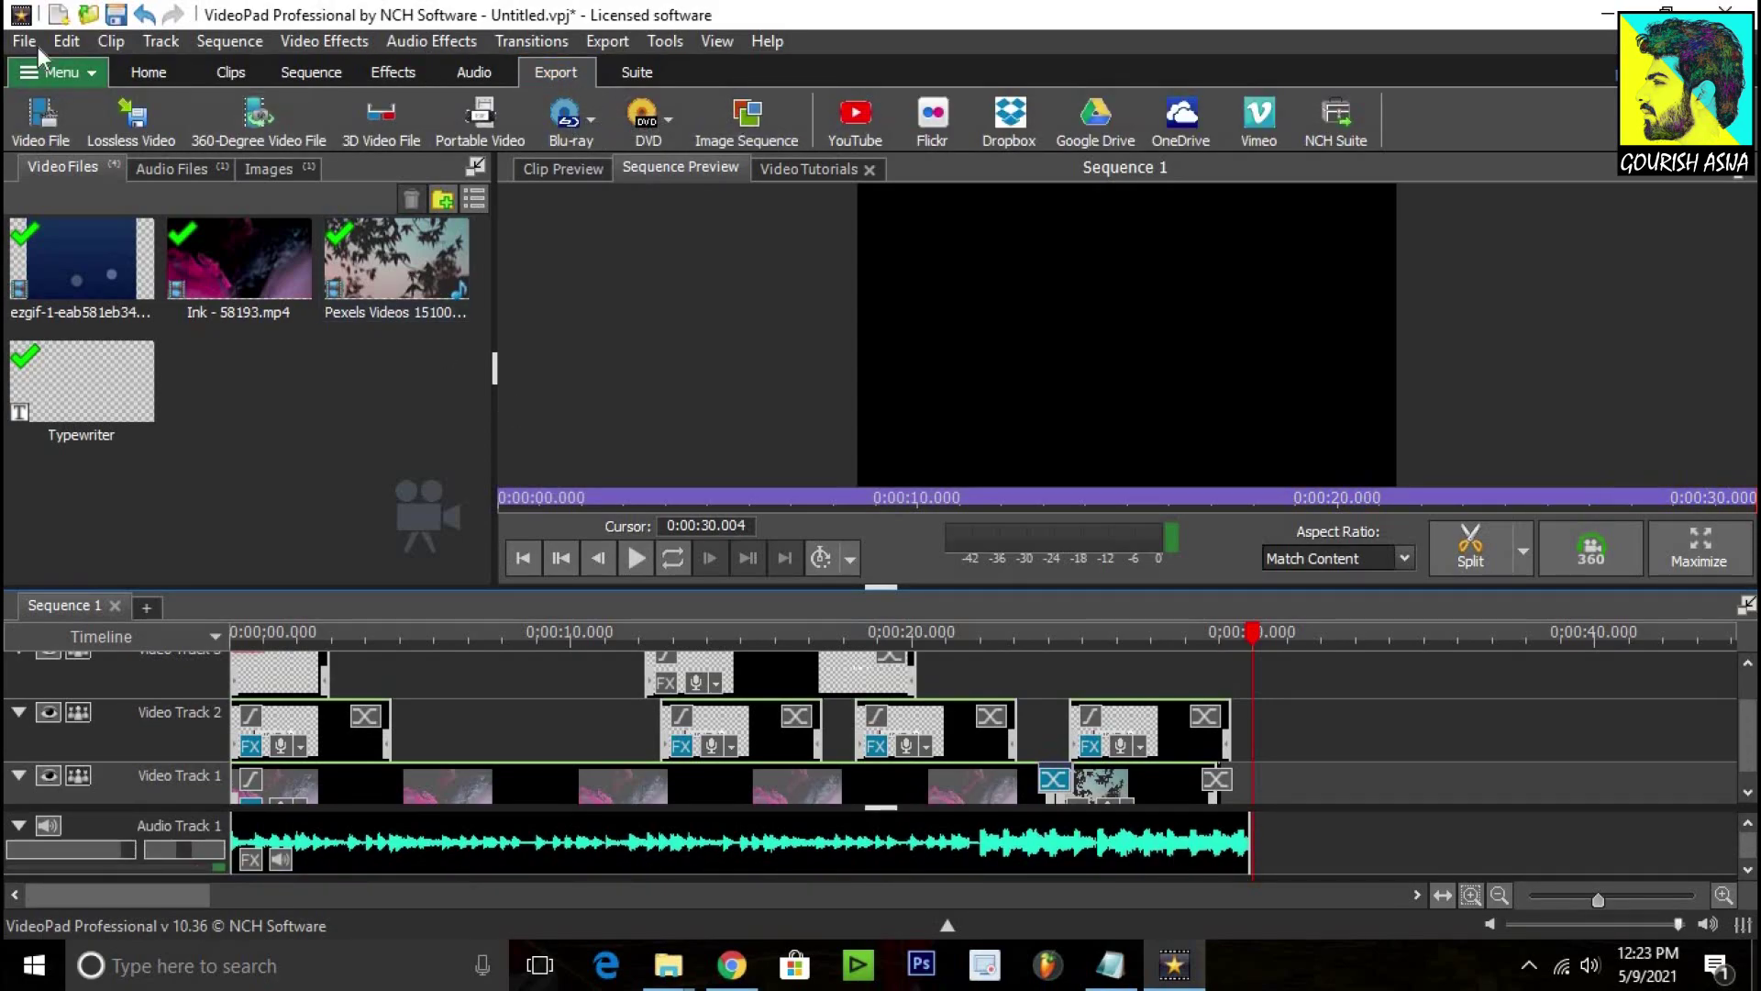
left_click(41, 117)
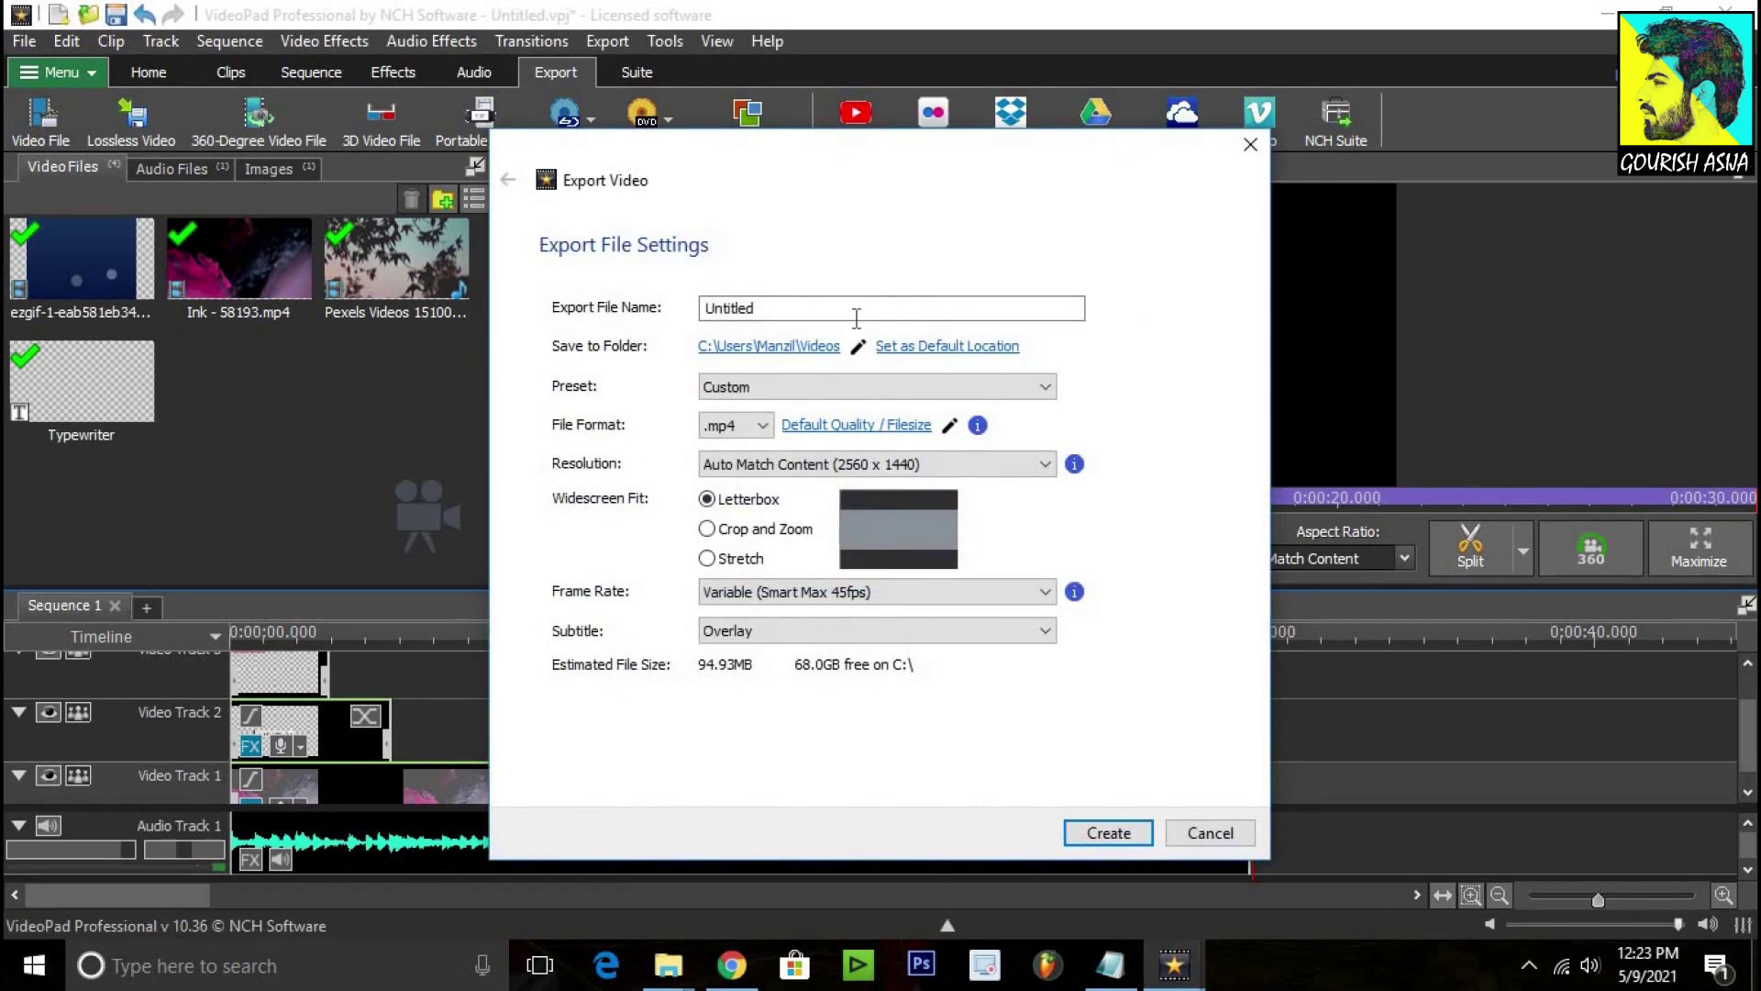
double_click(856, 317)
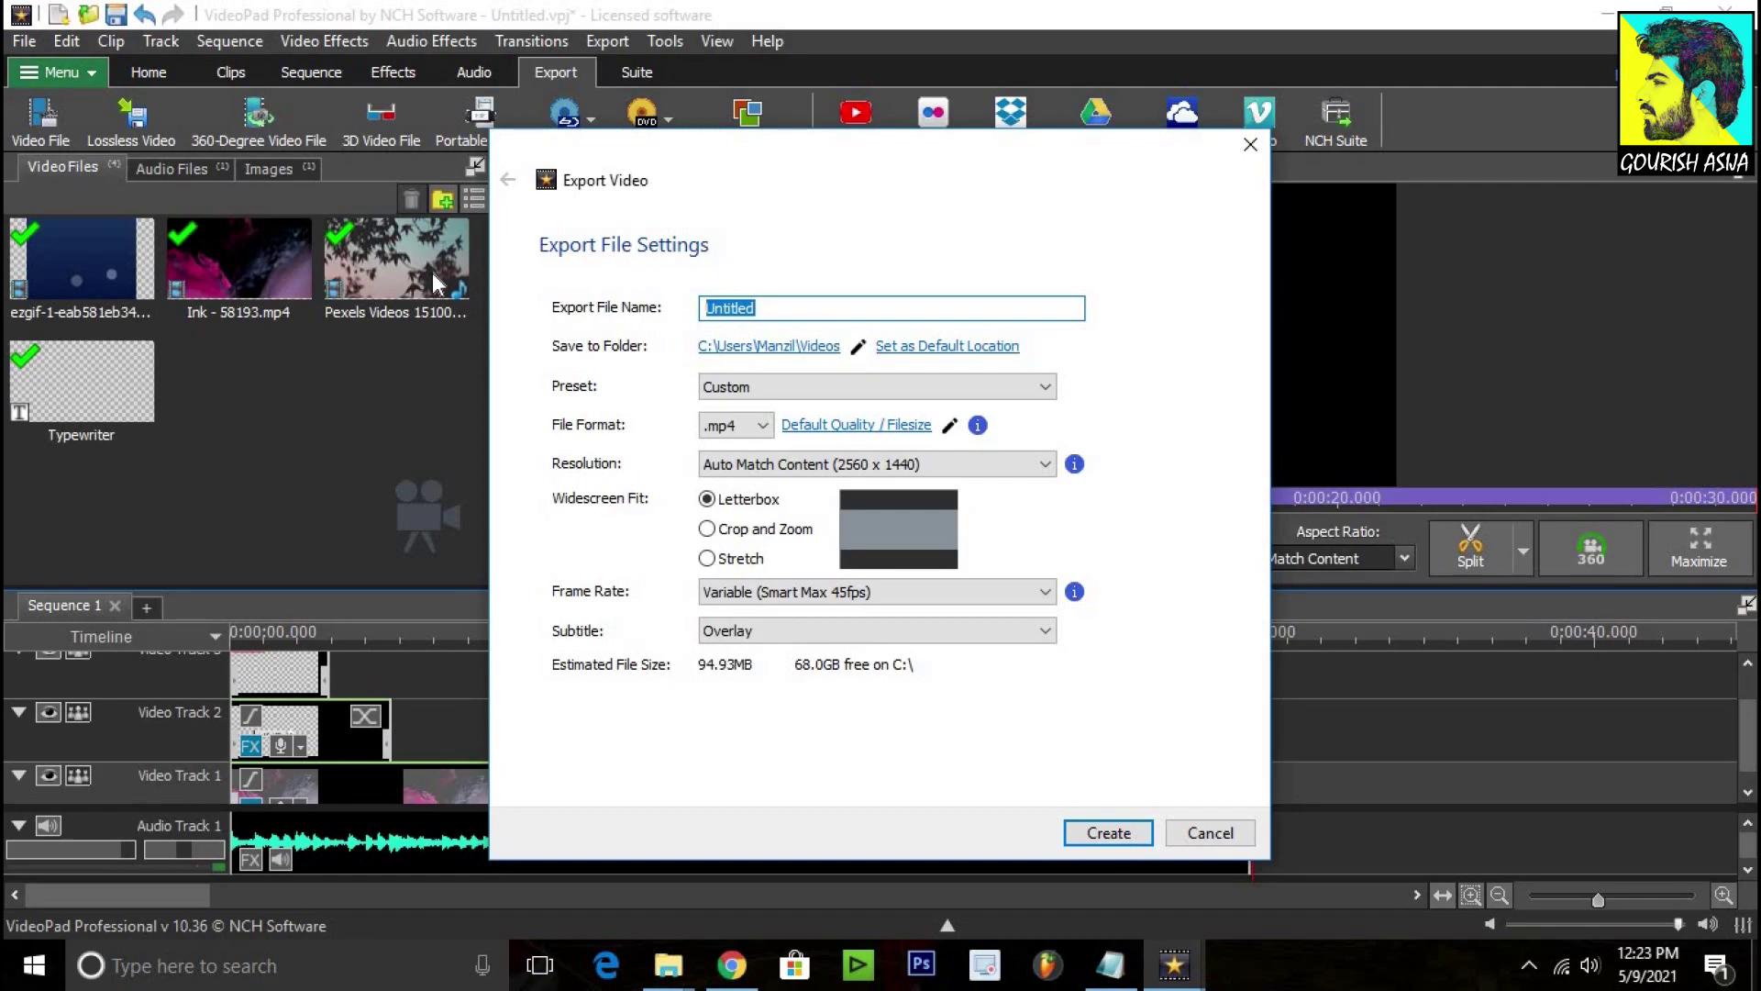
type("TEST")
left_click(989, 347)
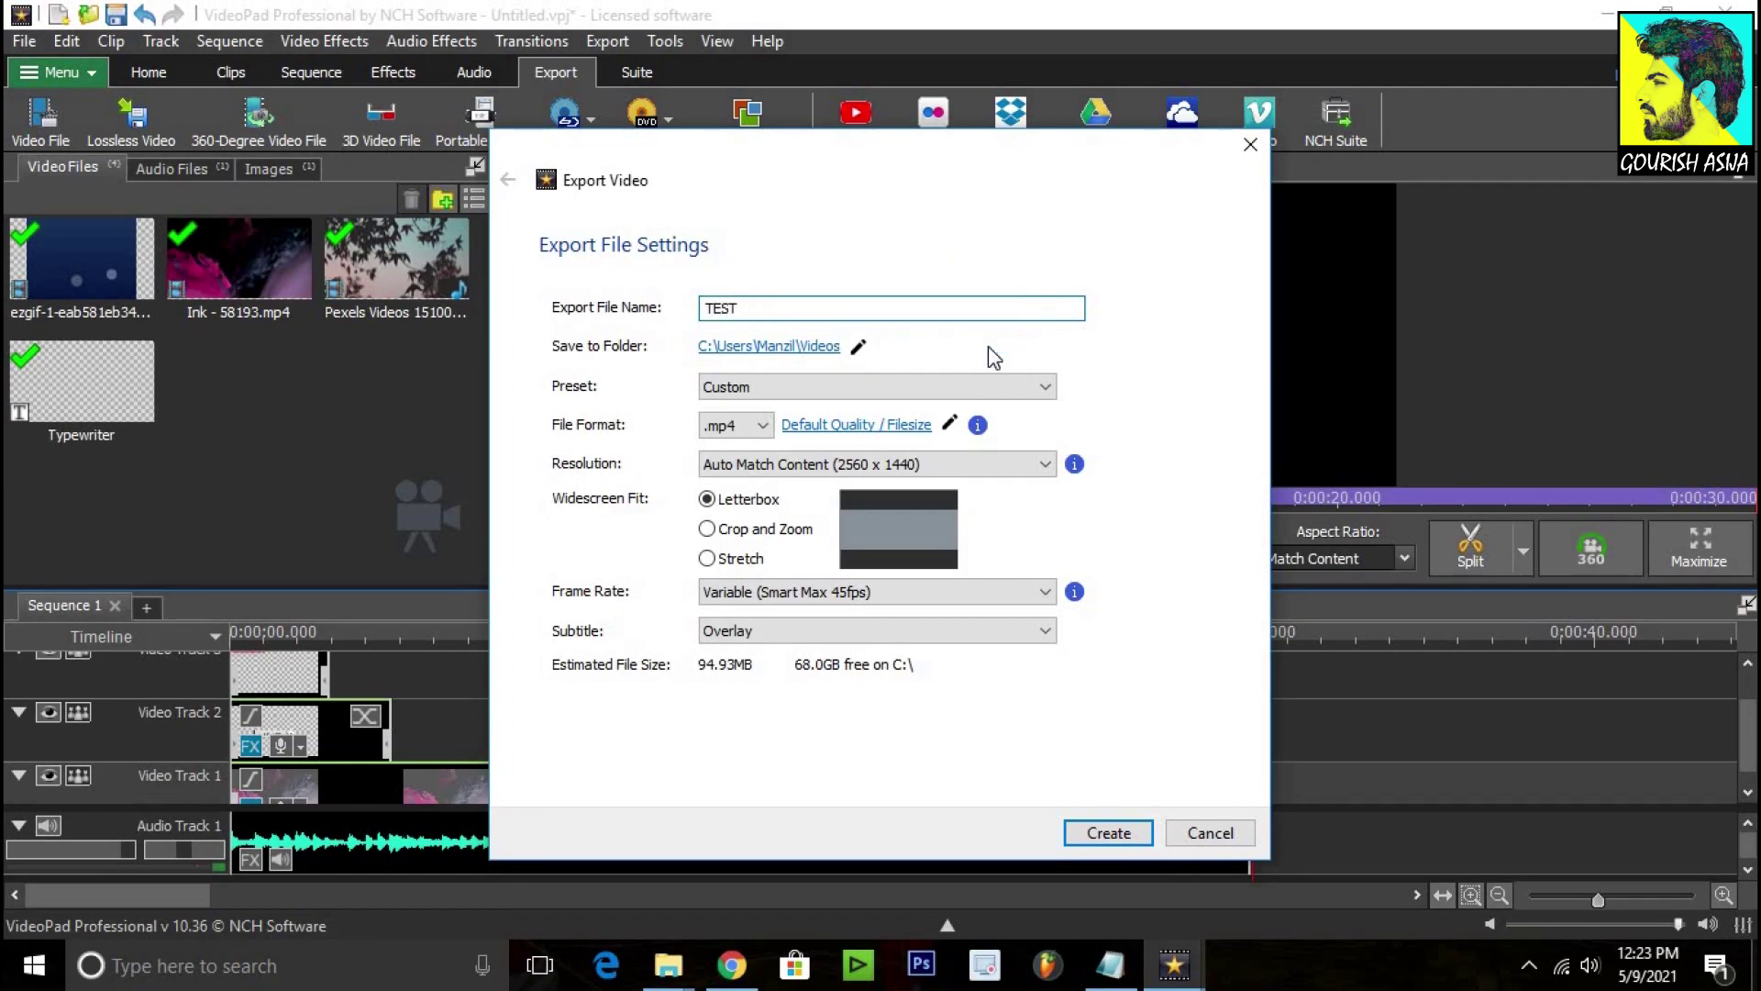
Step: Change the save folder for the TEST export to the Desktop
left_click(804, 353)
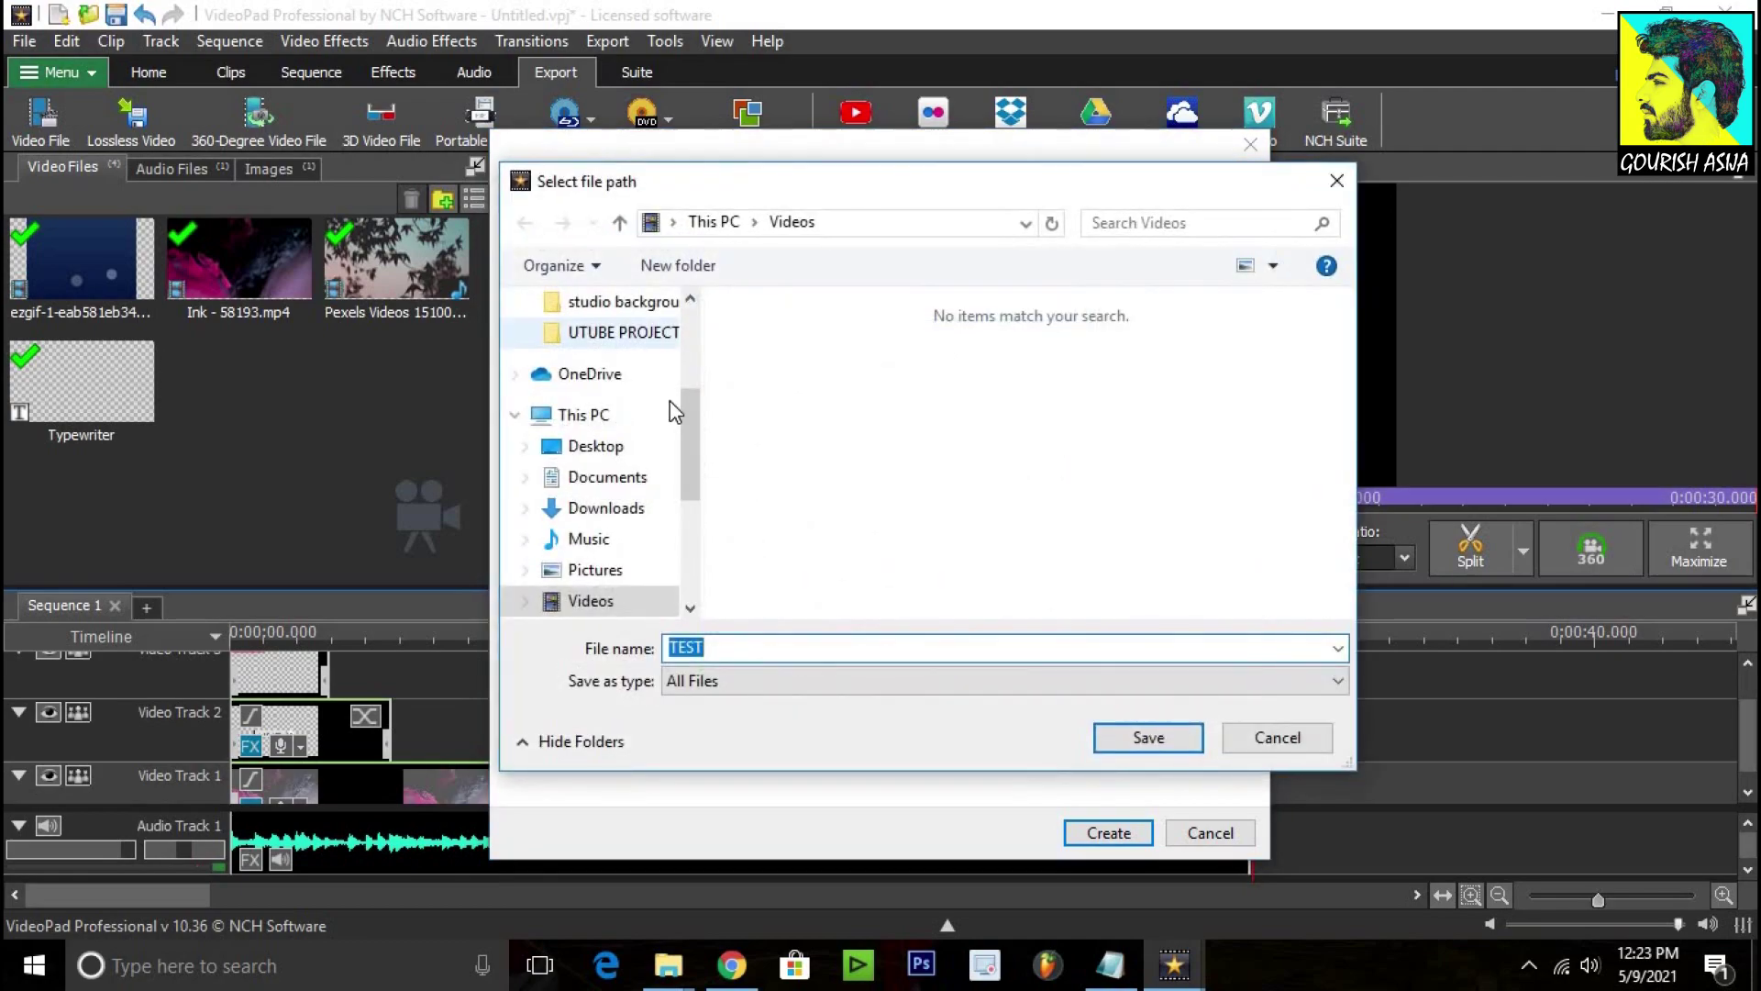
mouse_move(696, 428)
left_mouse_down()
mouse_move(695, 314)
mouse_move(692, 393)
left_mouse_up()
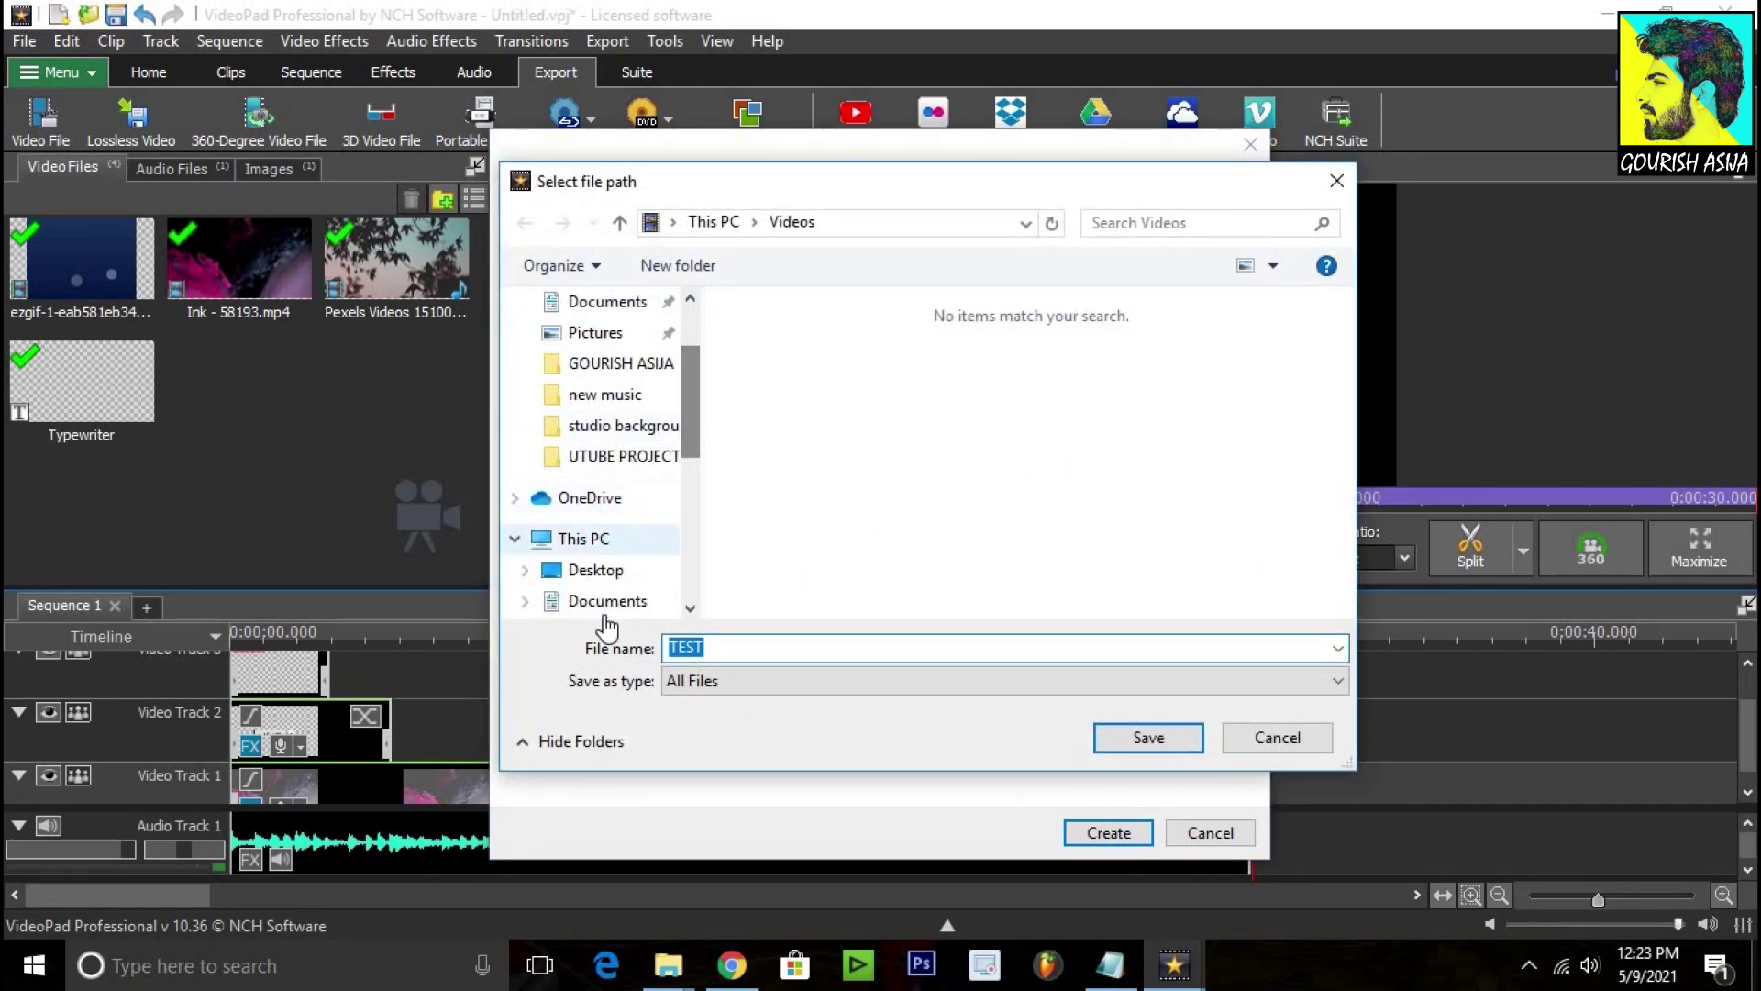
left_click(605, 570)
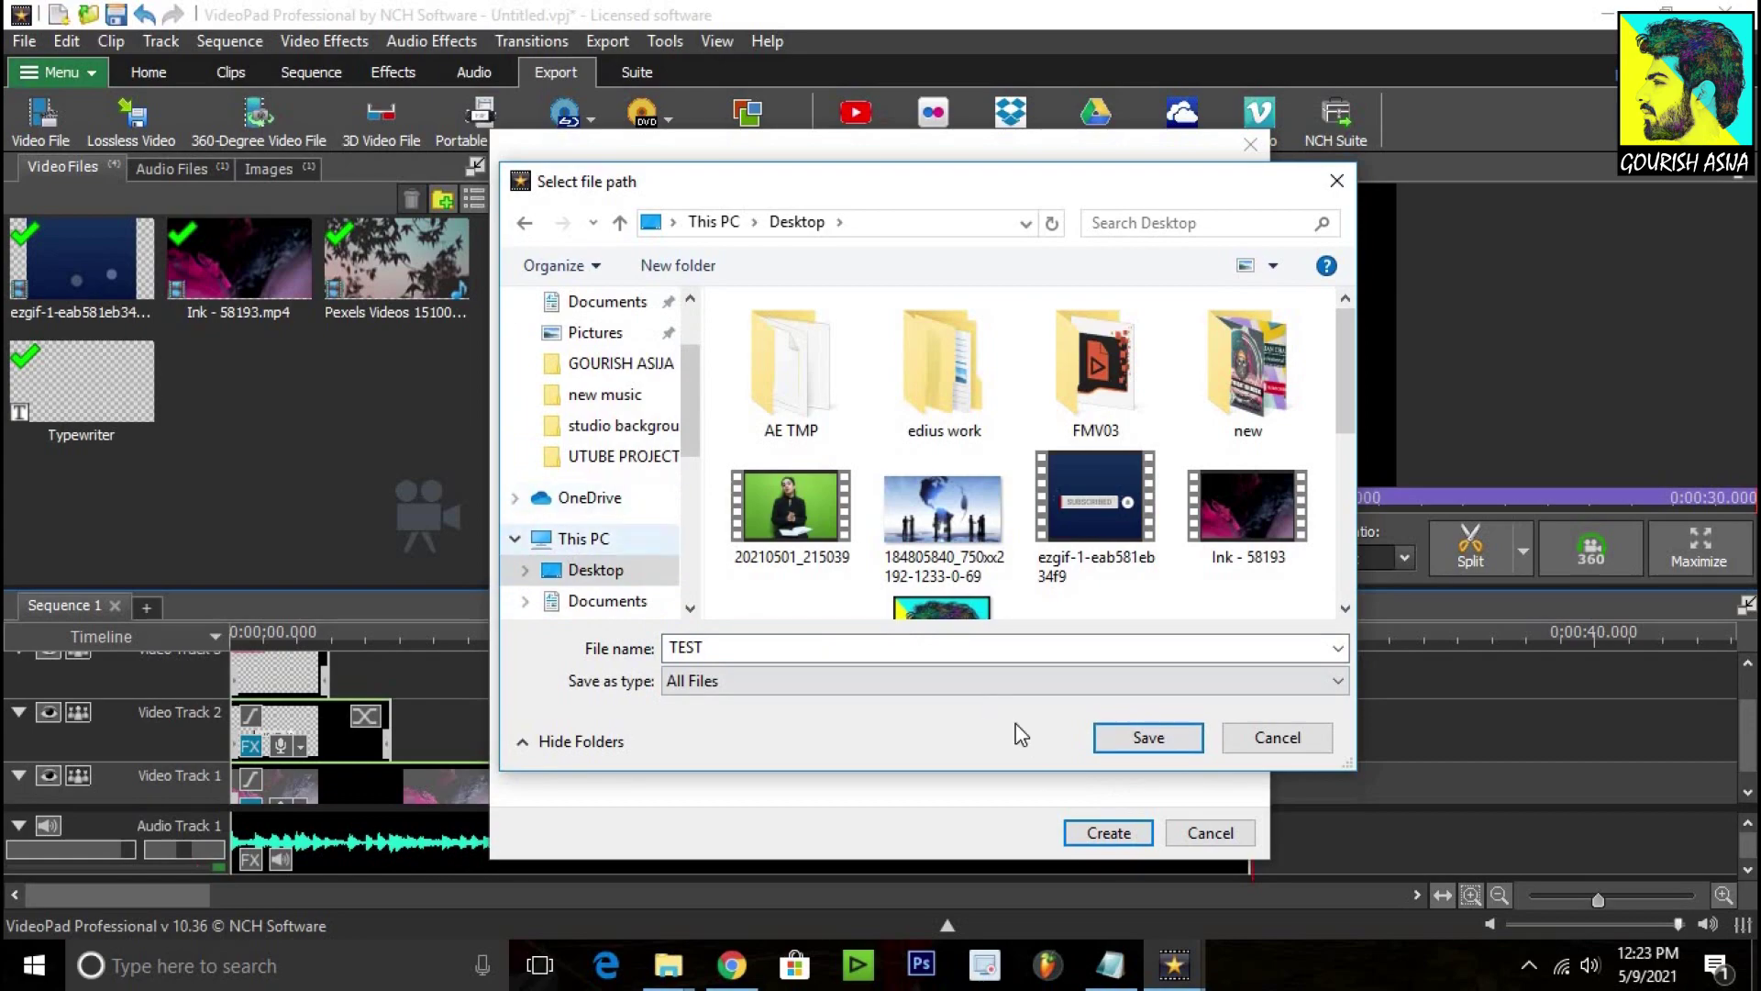
left_click(1147, 735)
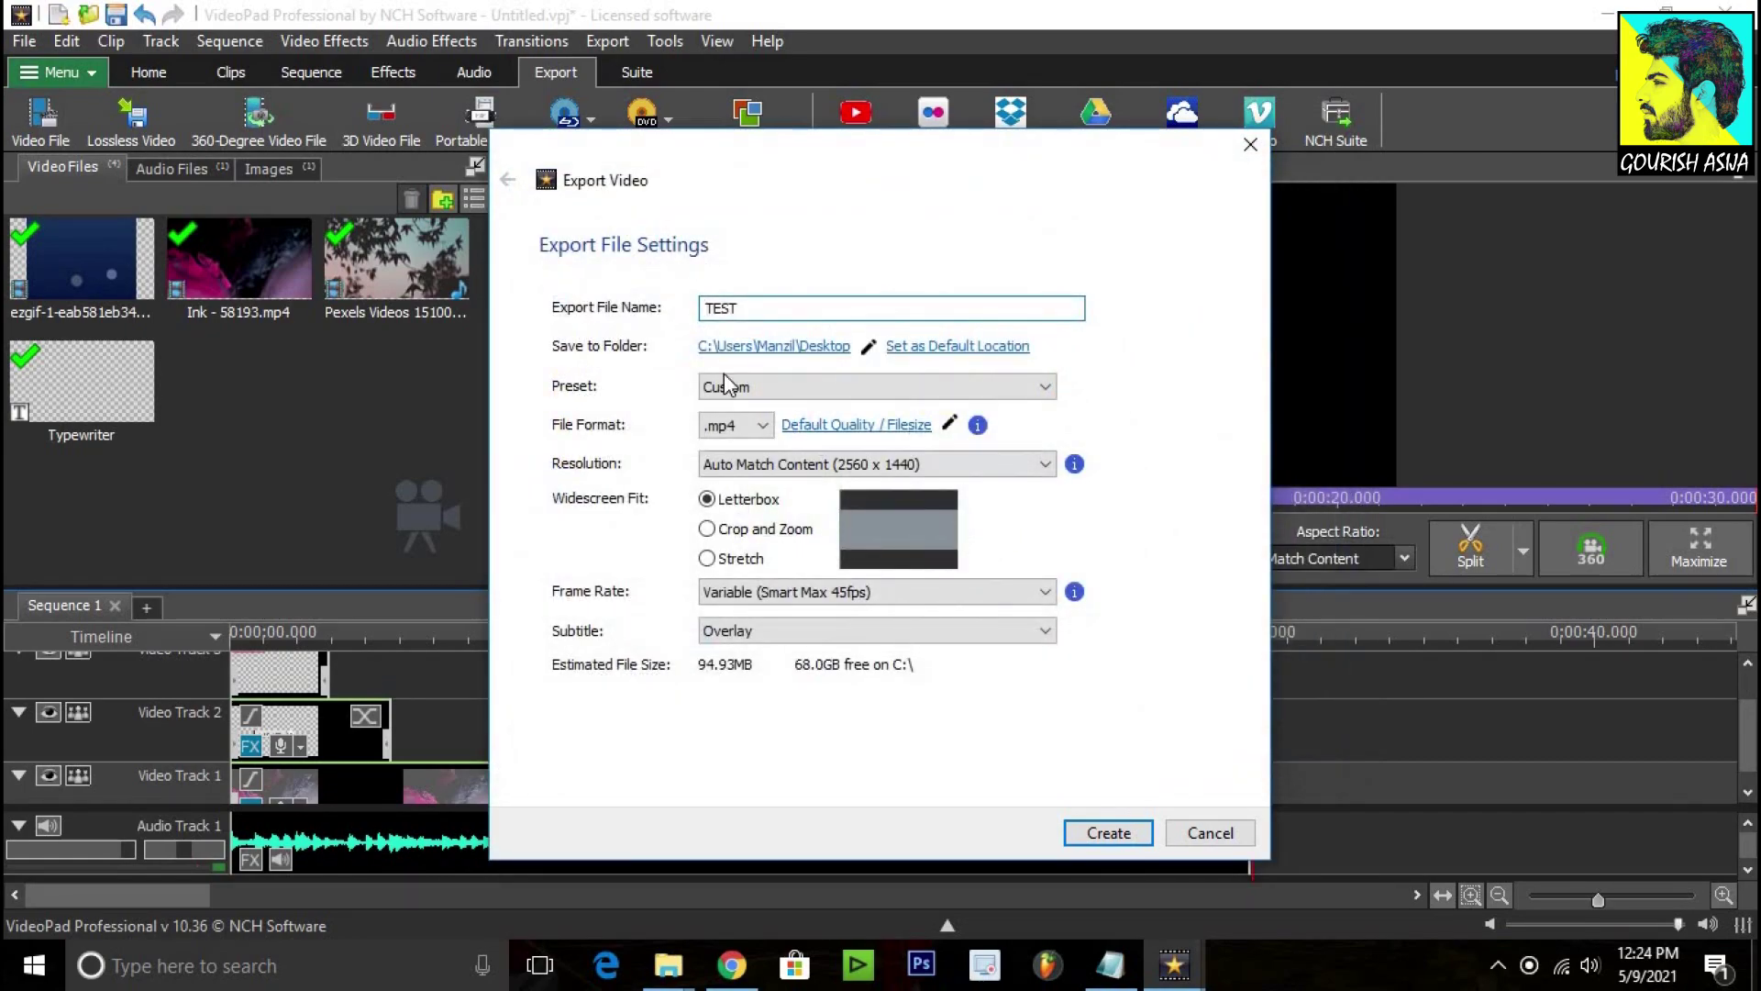
Step: Apply the YouTube 1080p HD preset to the TEST export
left_click(757, 389)
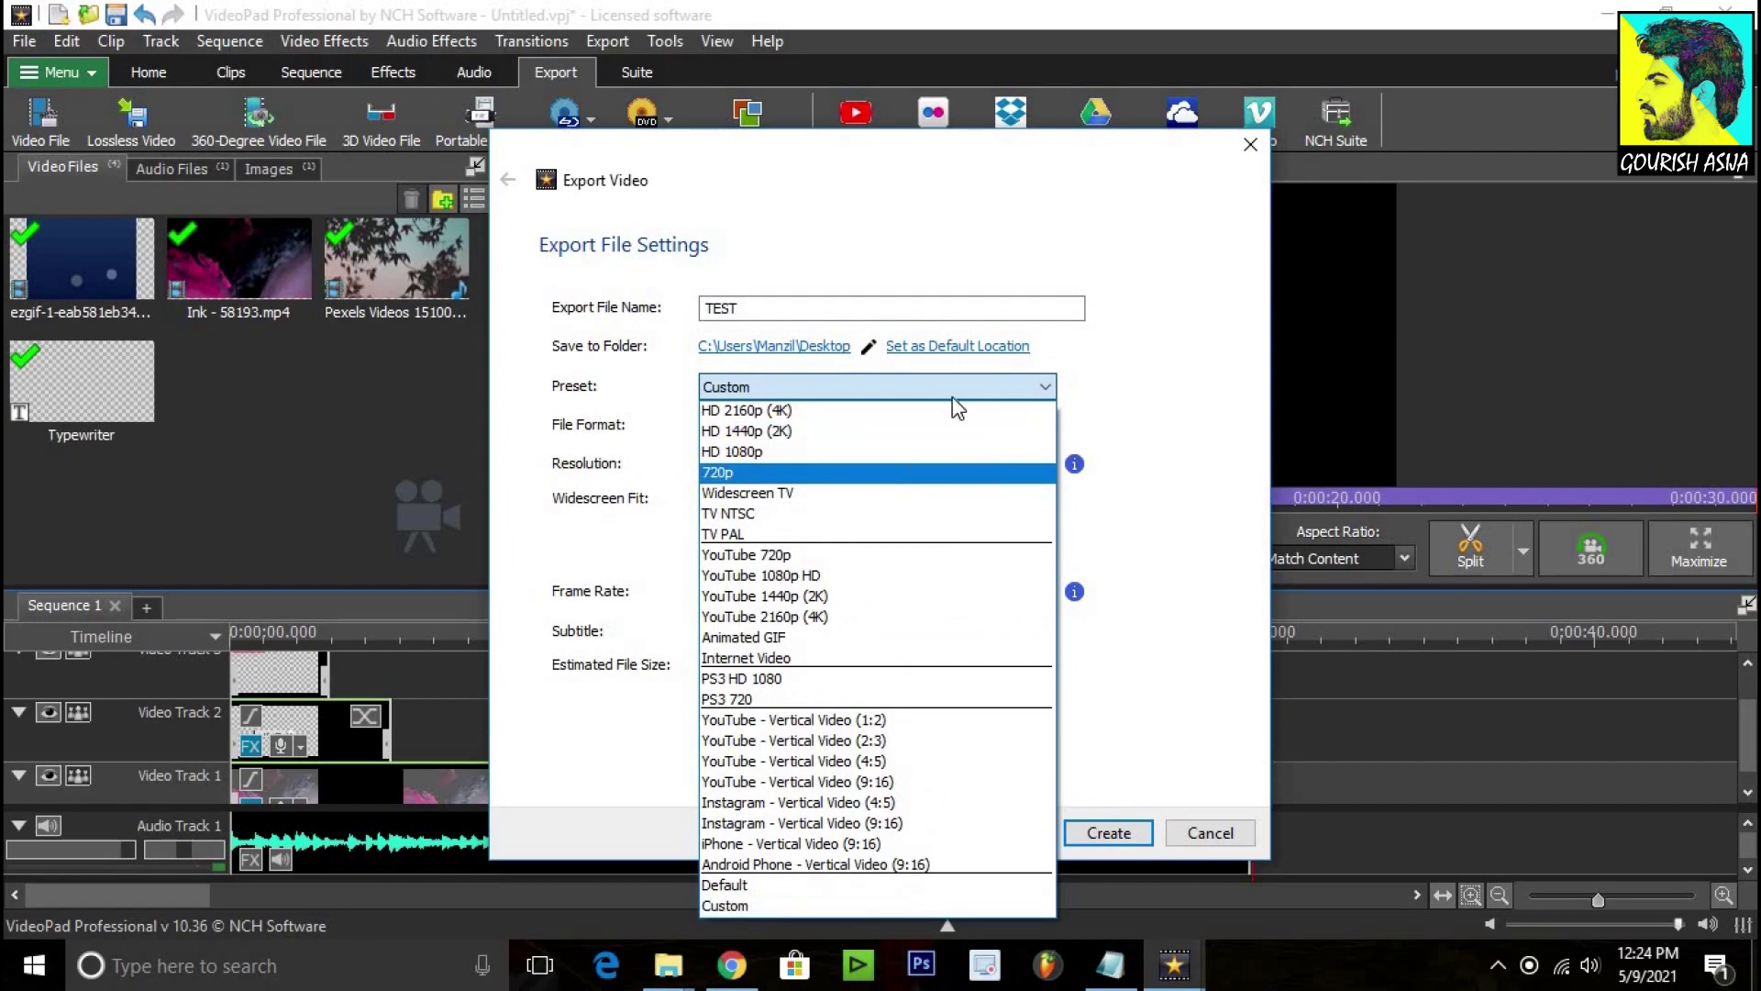
left_click(780, 576)
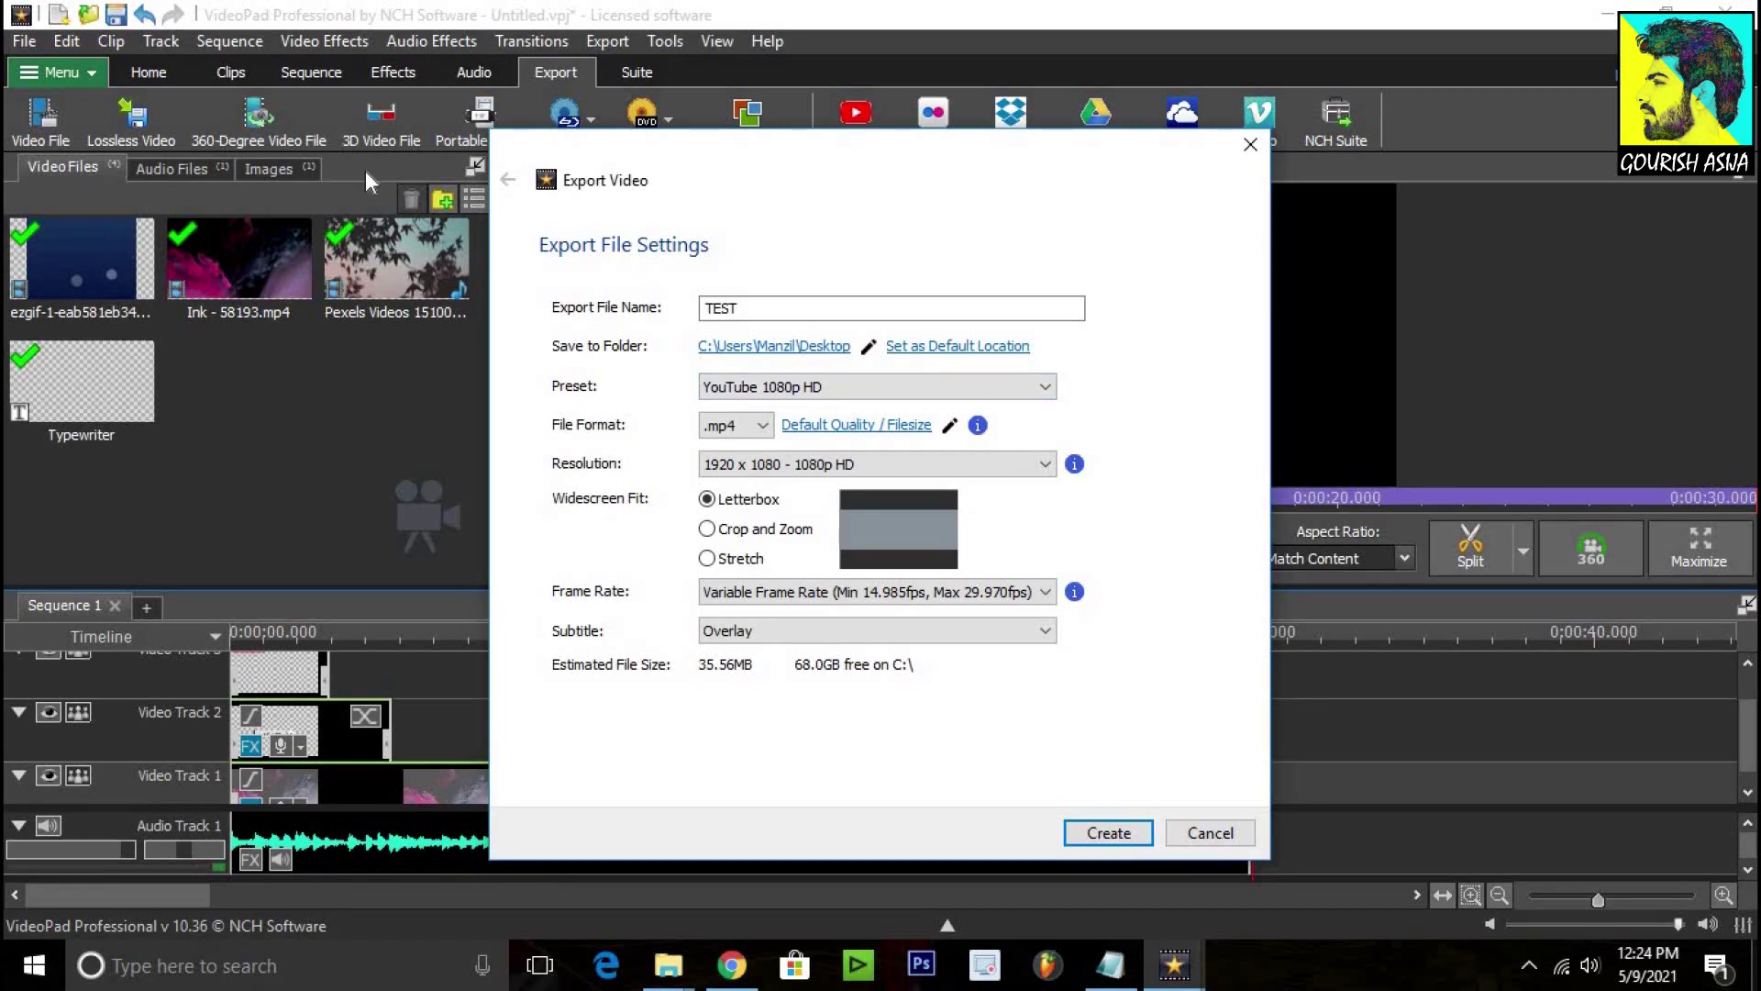
Step: Try the .wmv file format for the TEST export
left_click(762, 426)
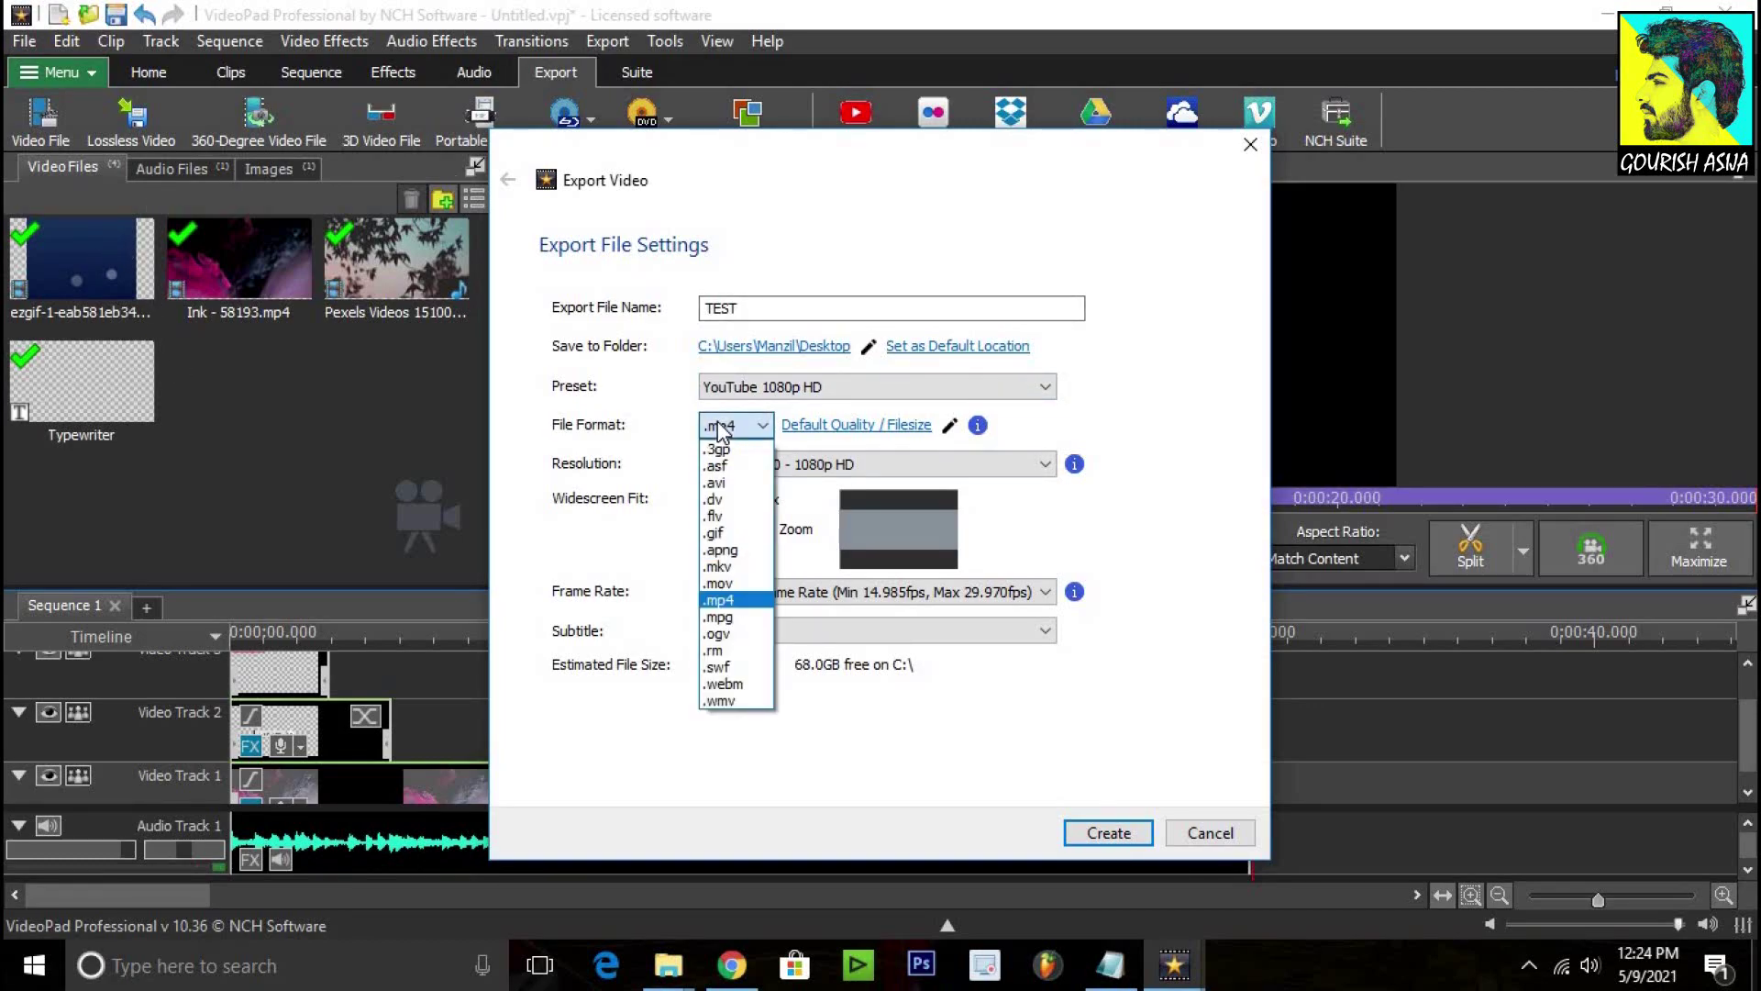
left_click(764, 429)
left_click(756, 430)
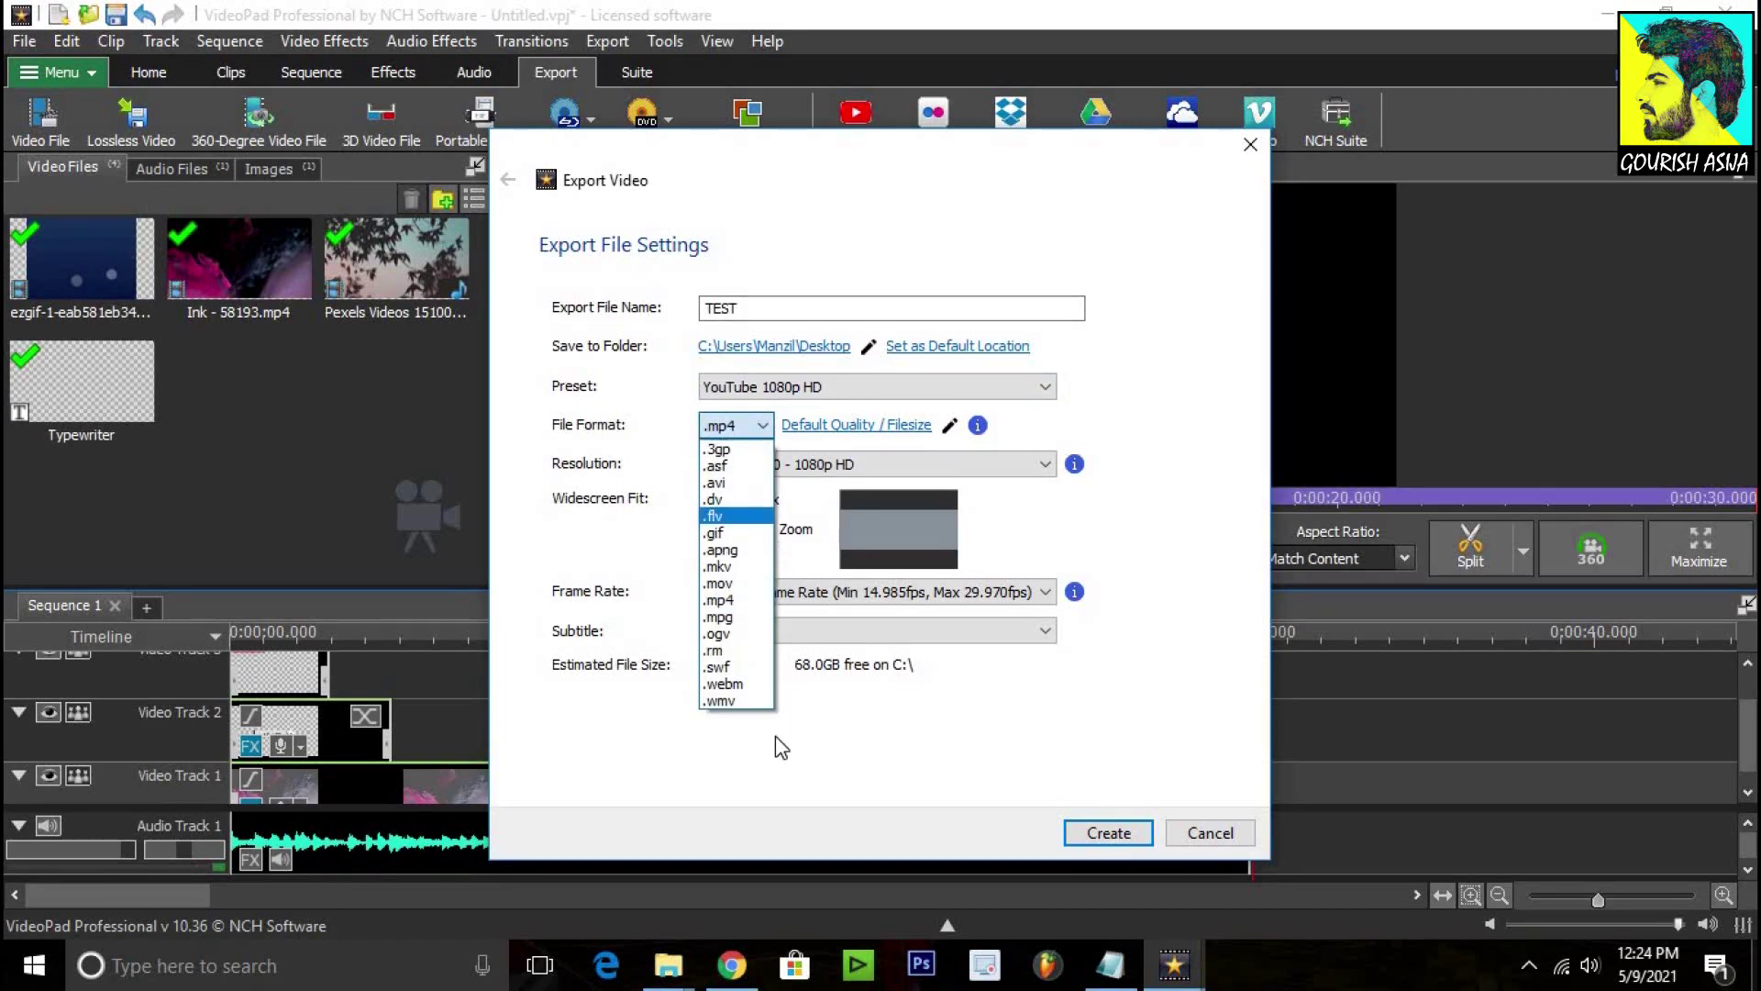
left_click(724, 702)
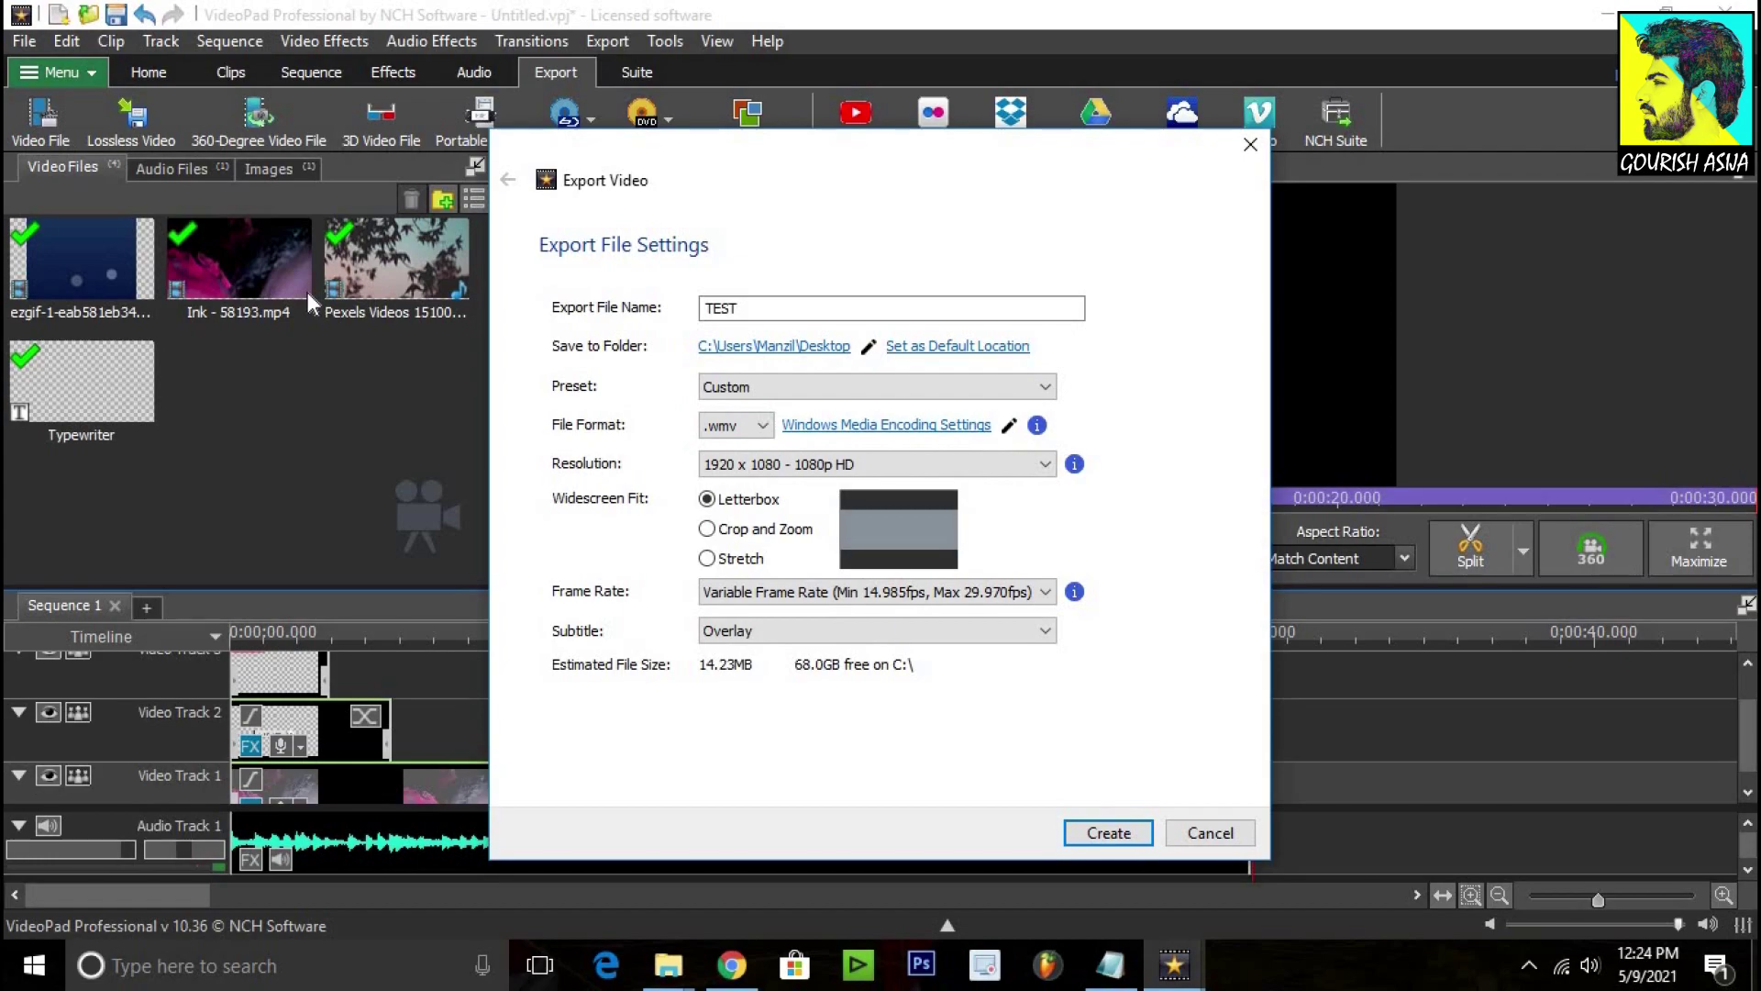
left_click(766, 428)
left_click(1182, 439)
left_click(752, 393)
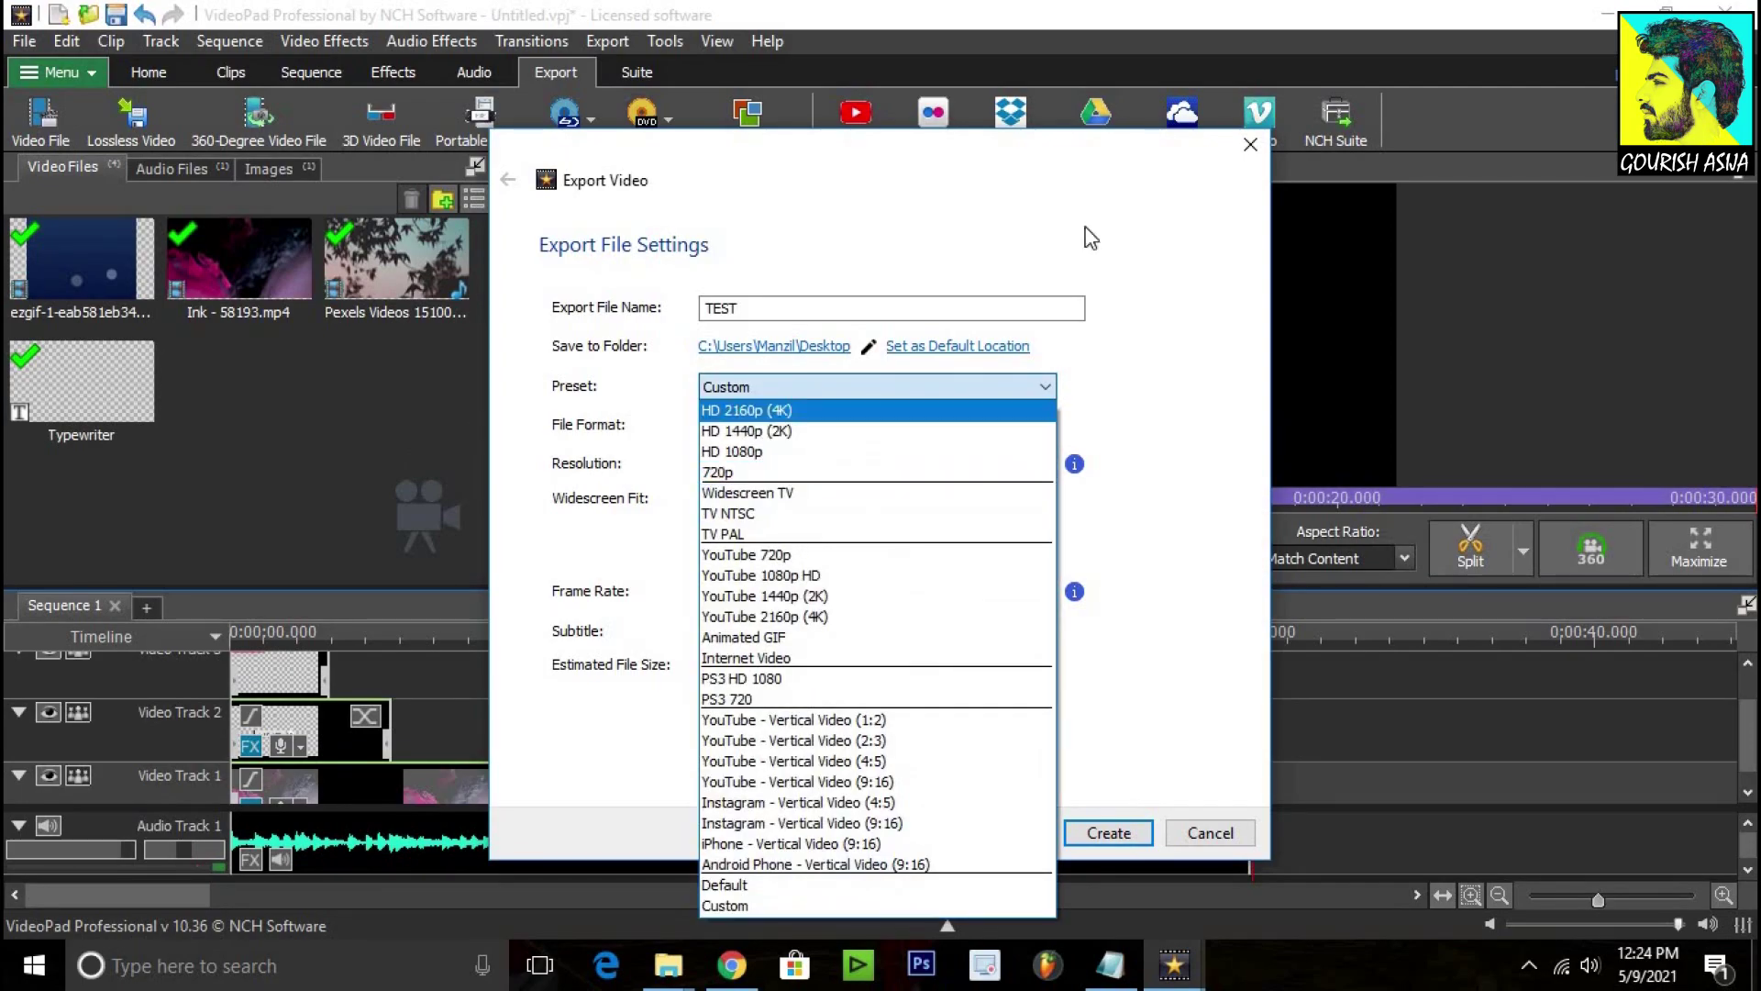
left_click(1170, 381)
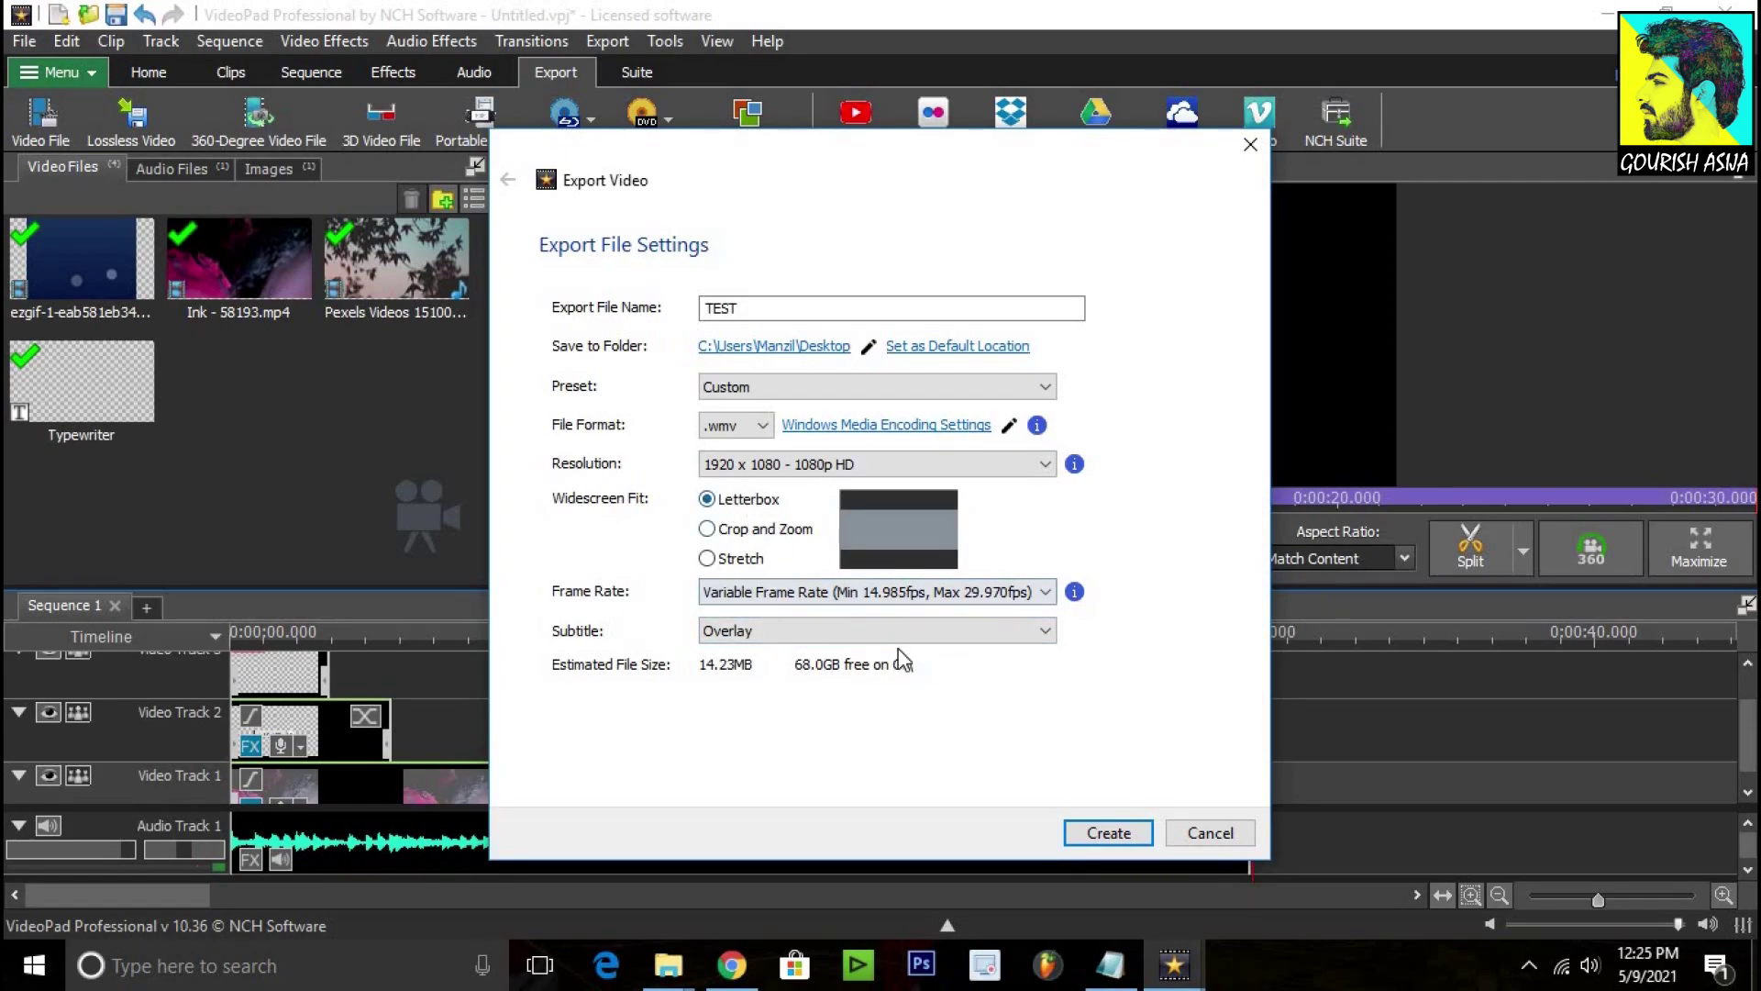
left_click(895, 600)
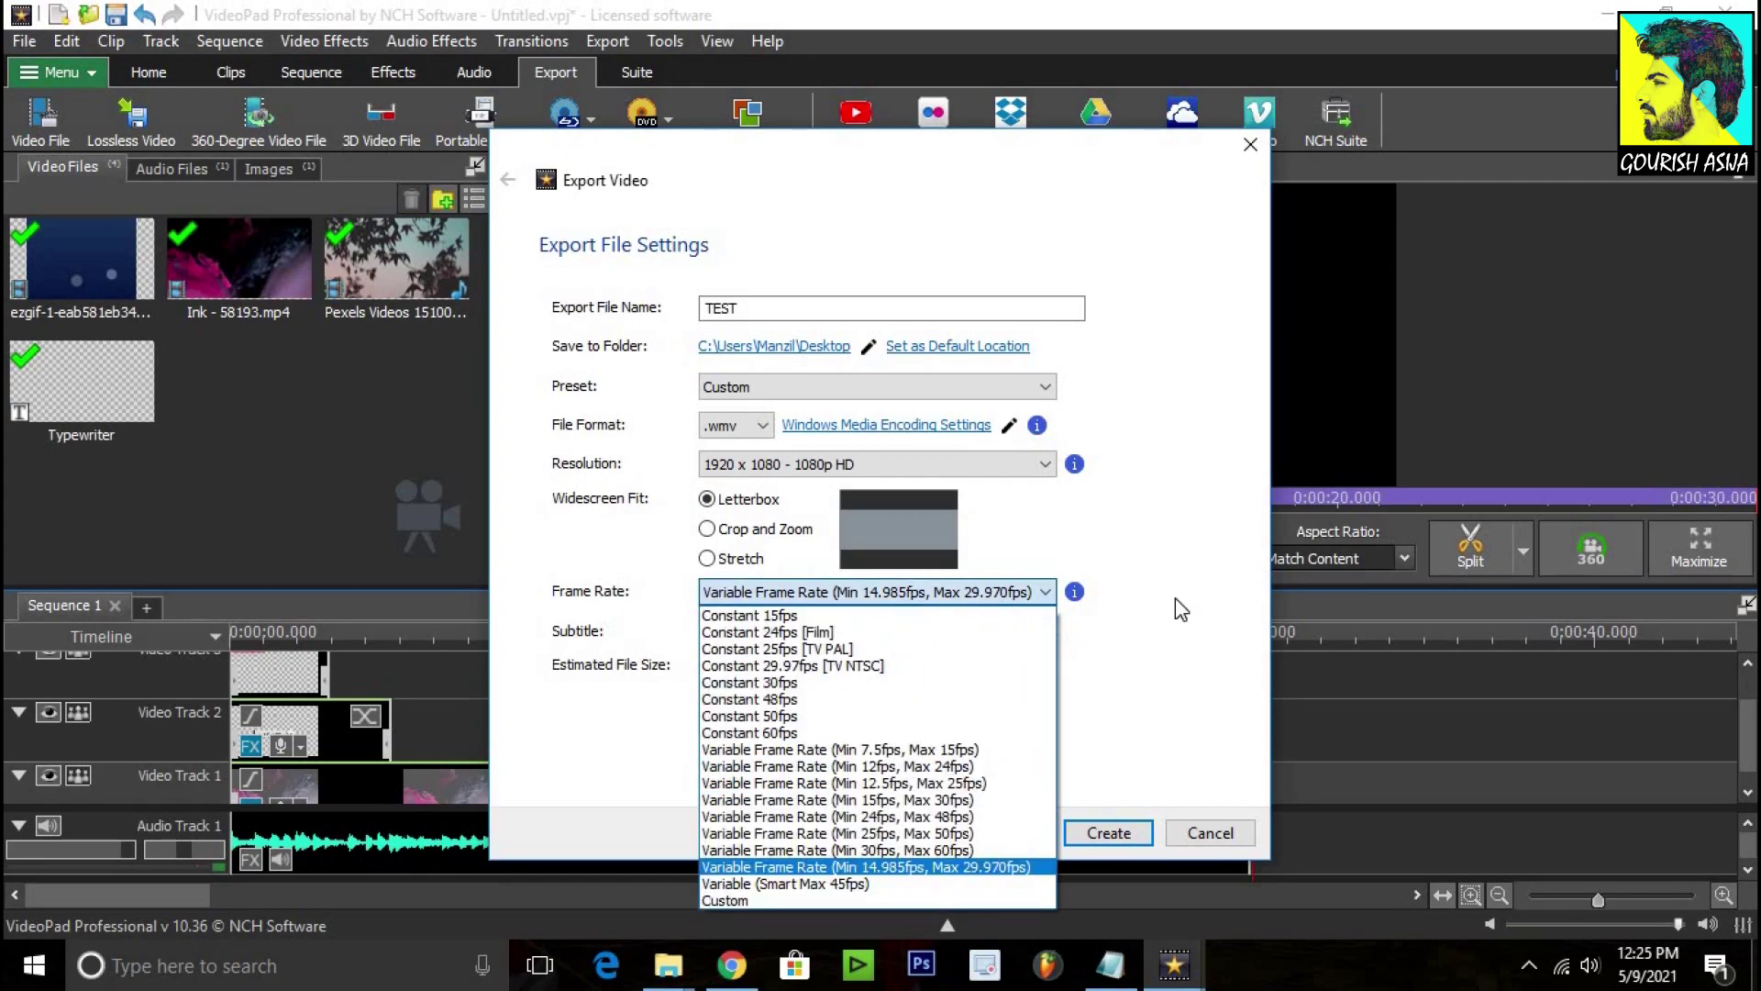
left_click(1185, 596)
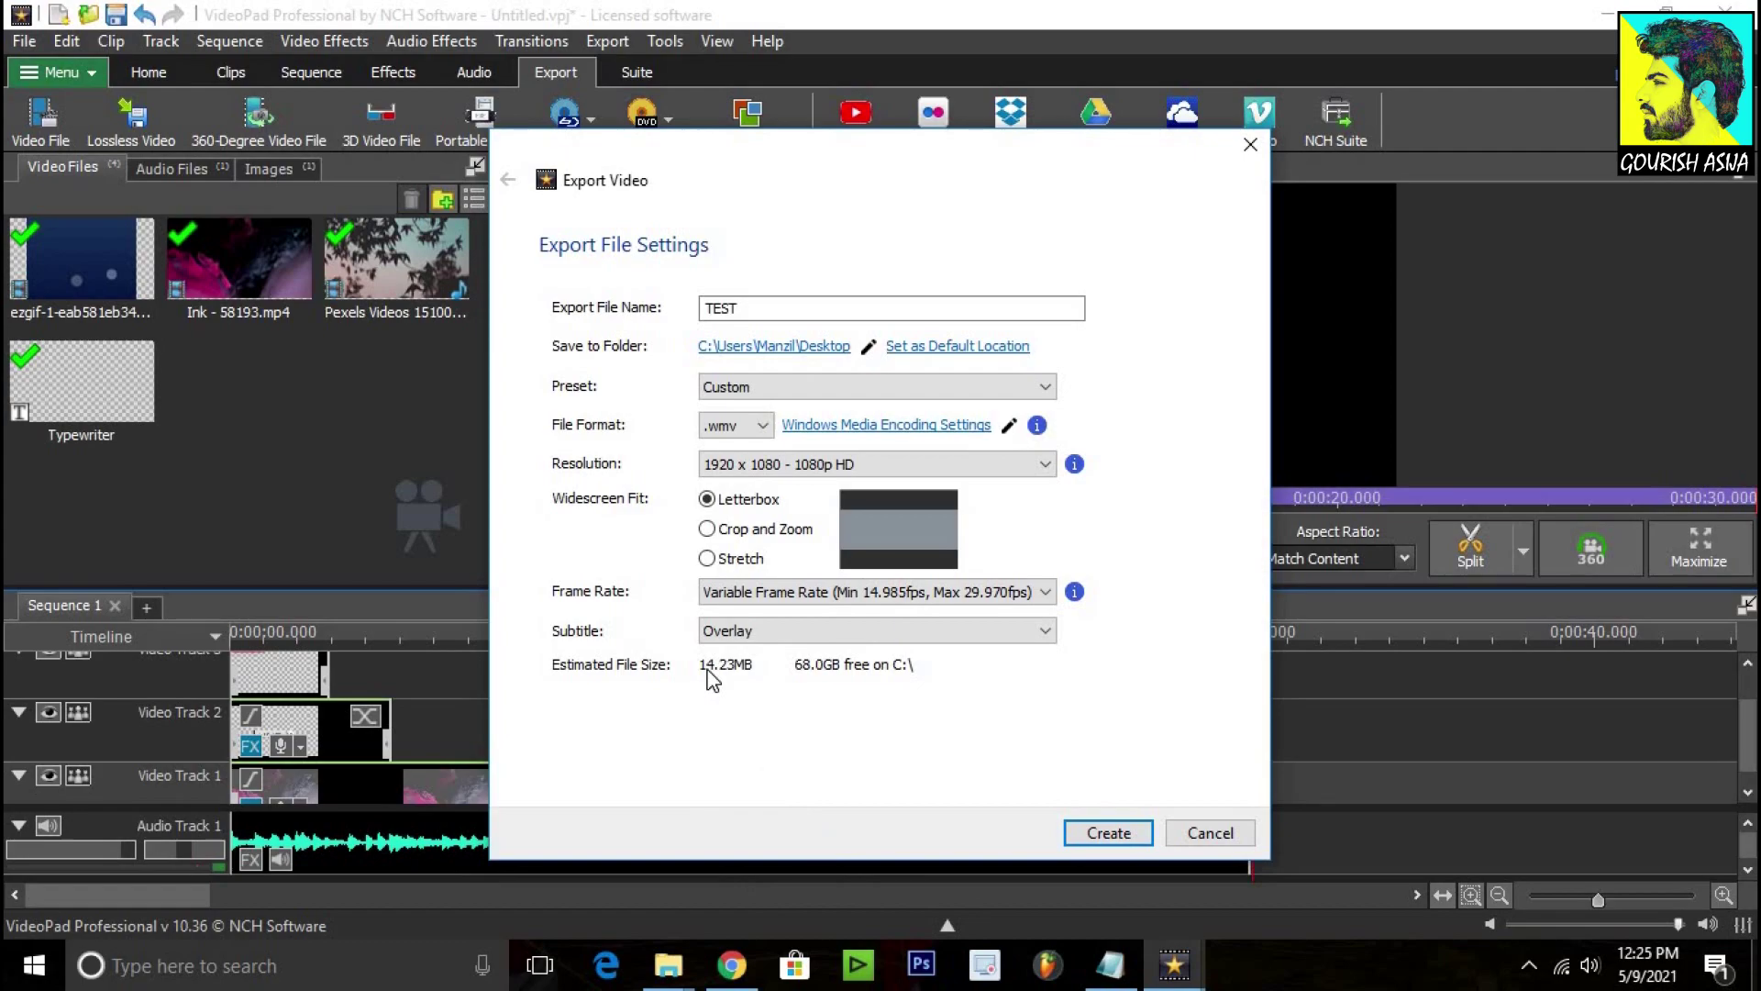
Step: Set the file format to .mp4 and start creating the TEST video file
left_click(739, 428)
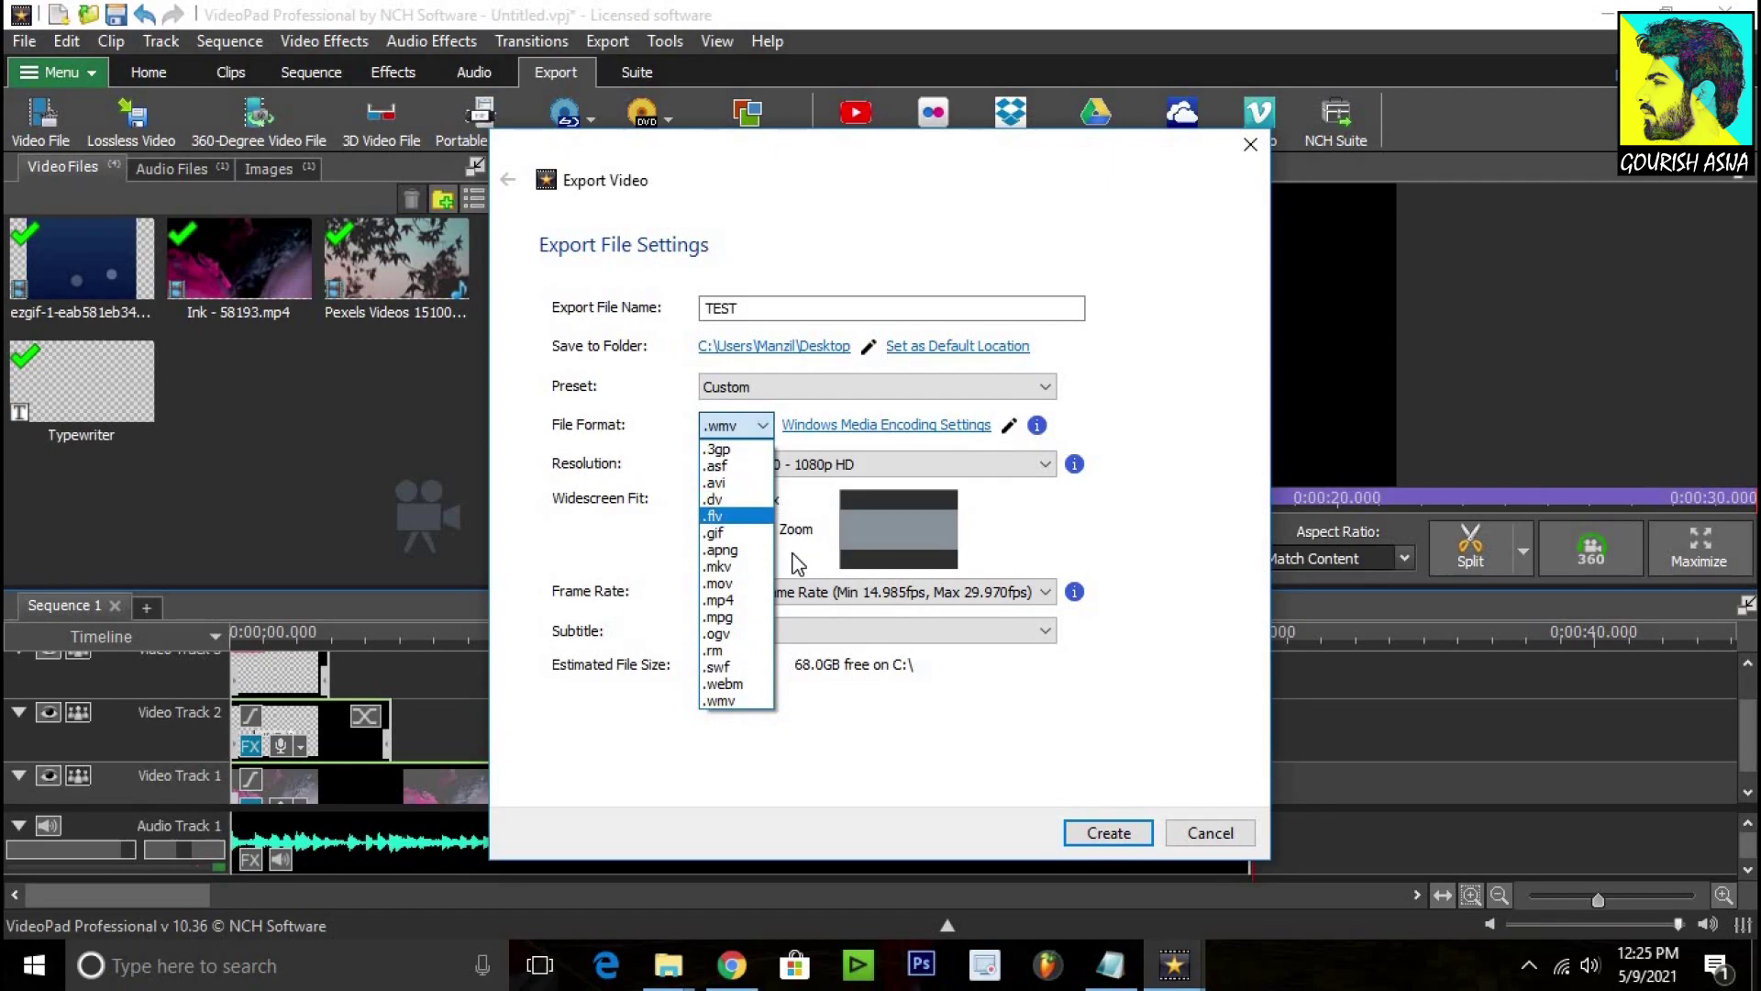
left_click(719, 601)
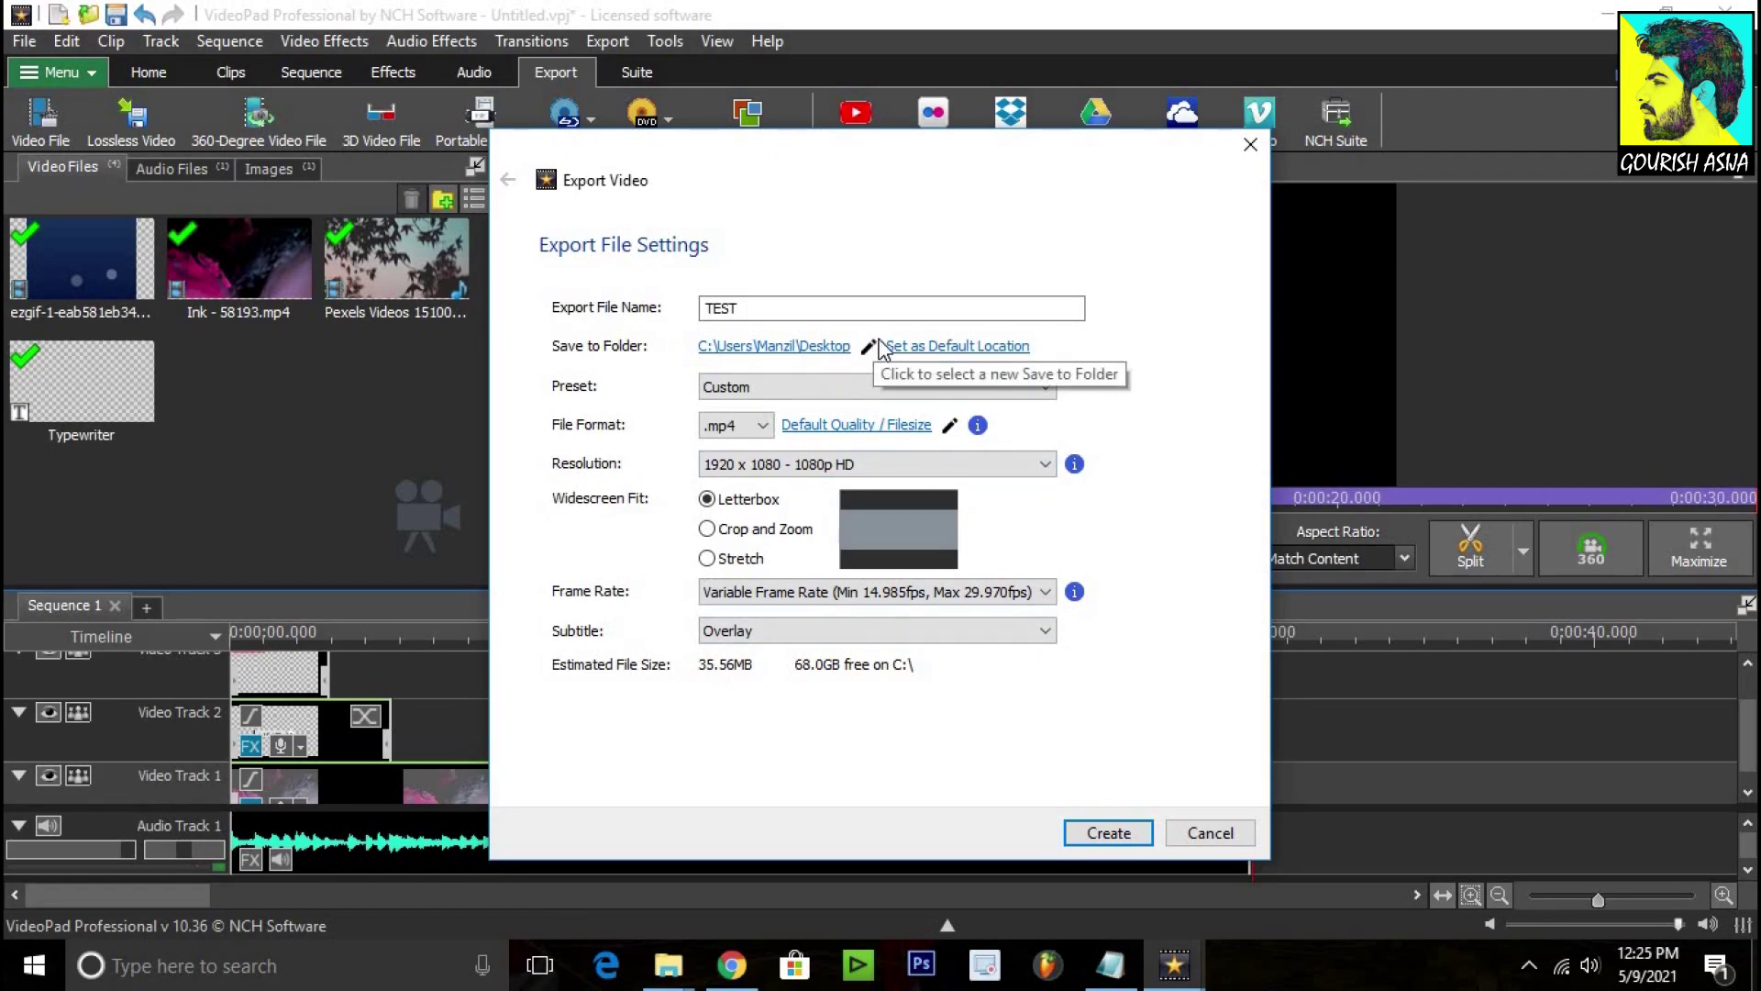
left_click(1115, 833)
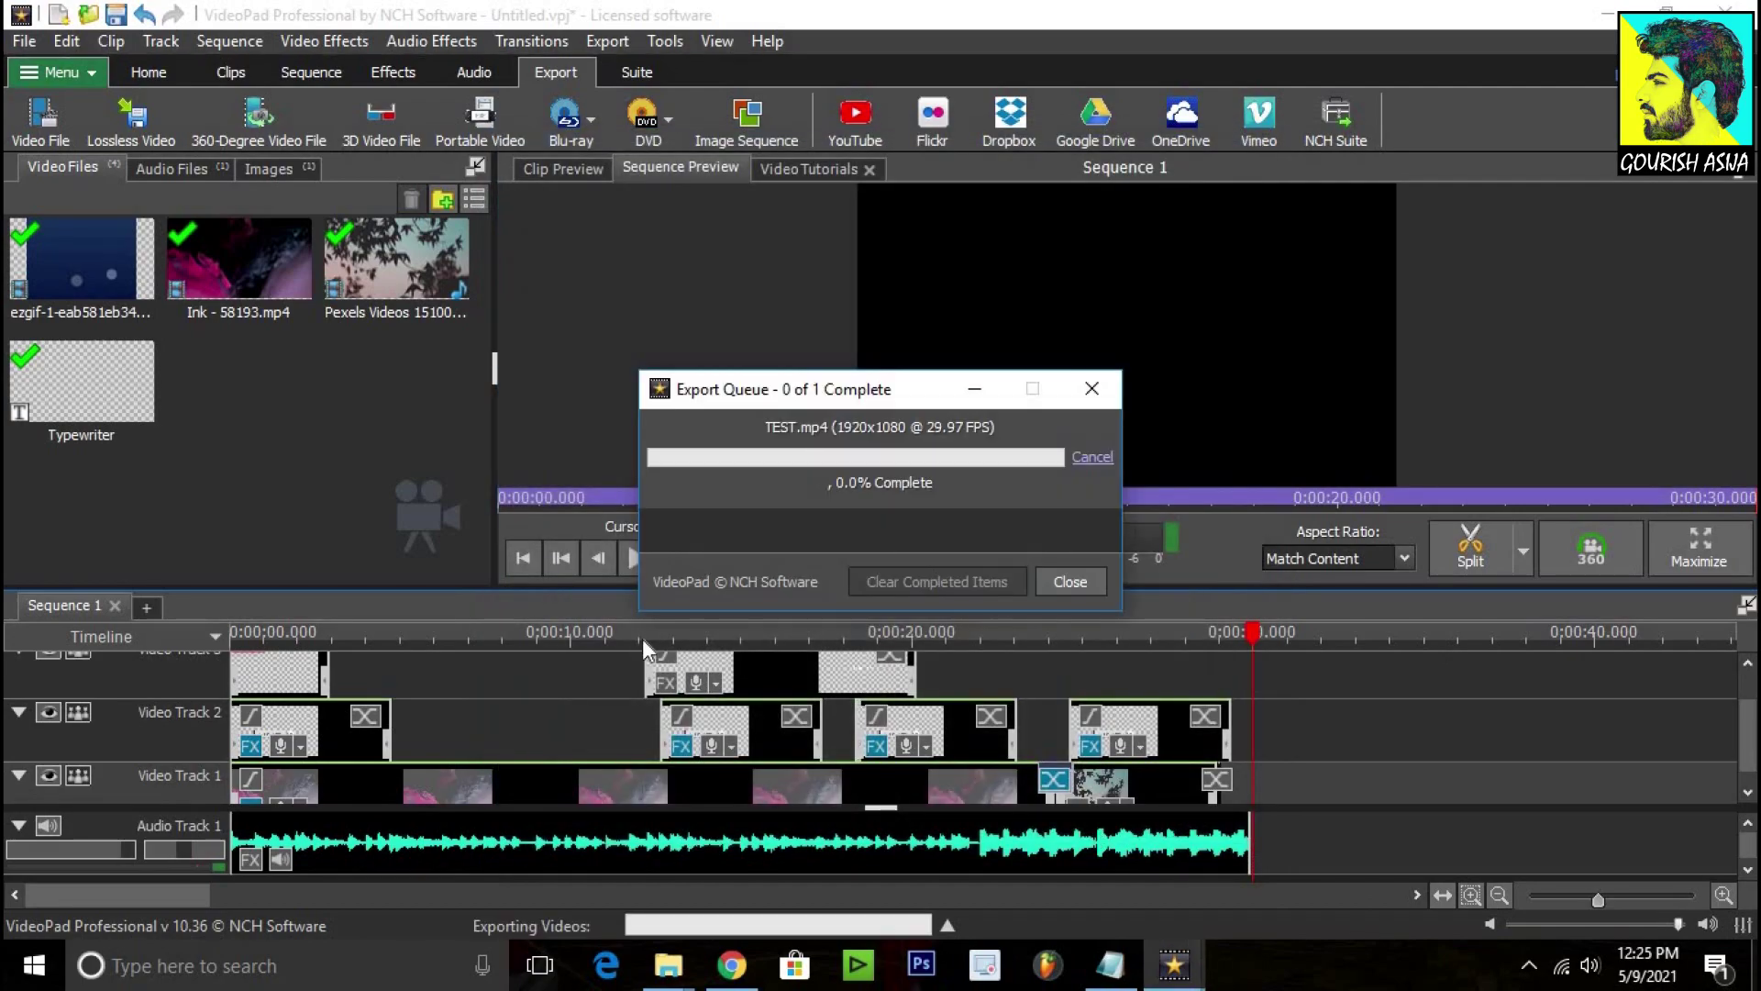